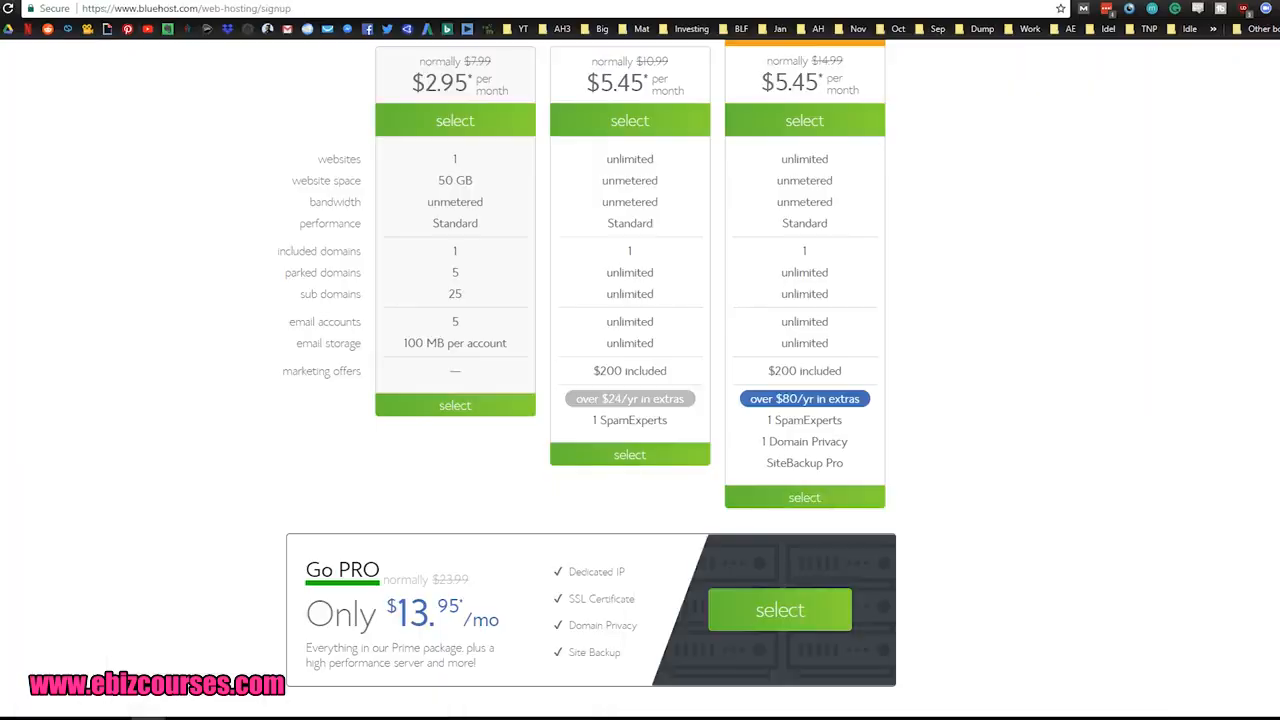
# Step: Look over the basic, plus and prime web hosting plans on the Bluehost signup page
pyautogui.scroll(3, 202, 248)
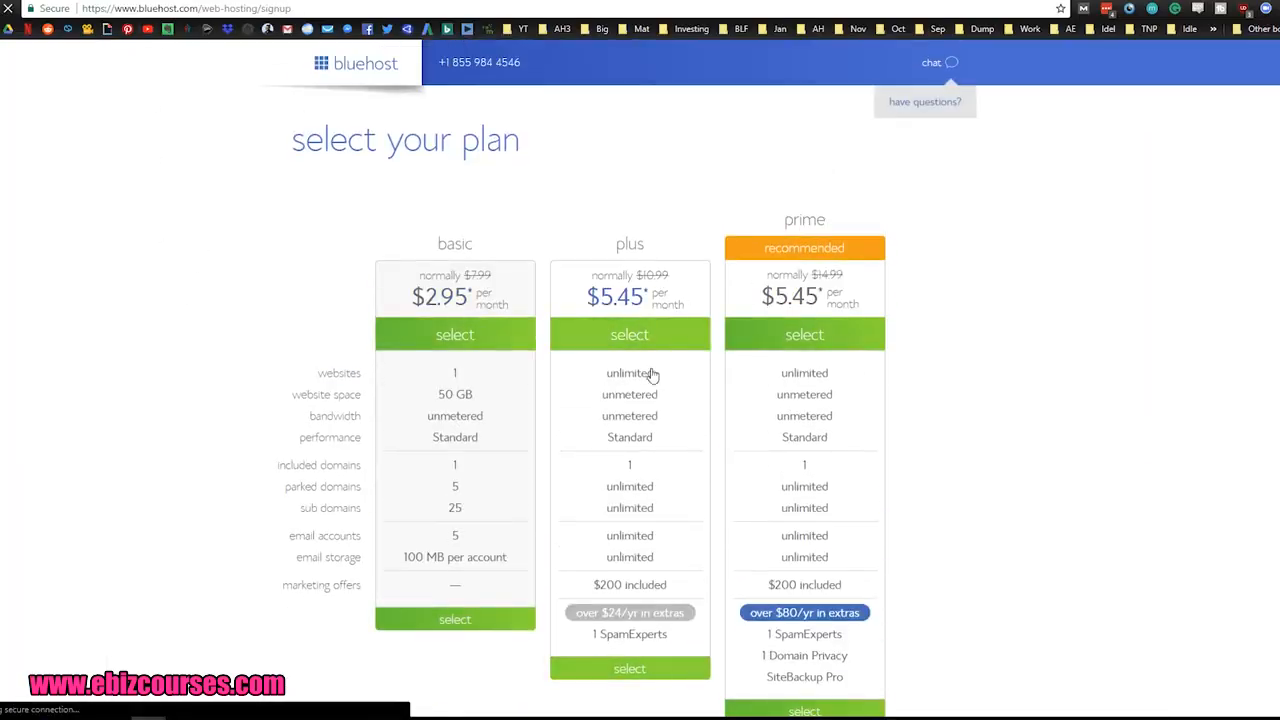
pyautogui.click(603, 333)
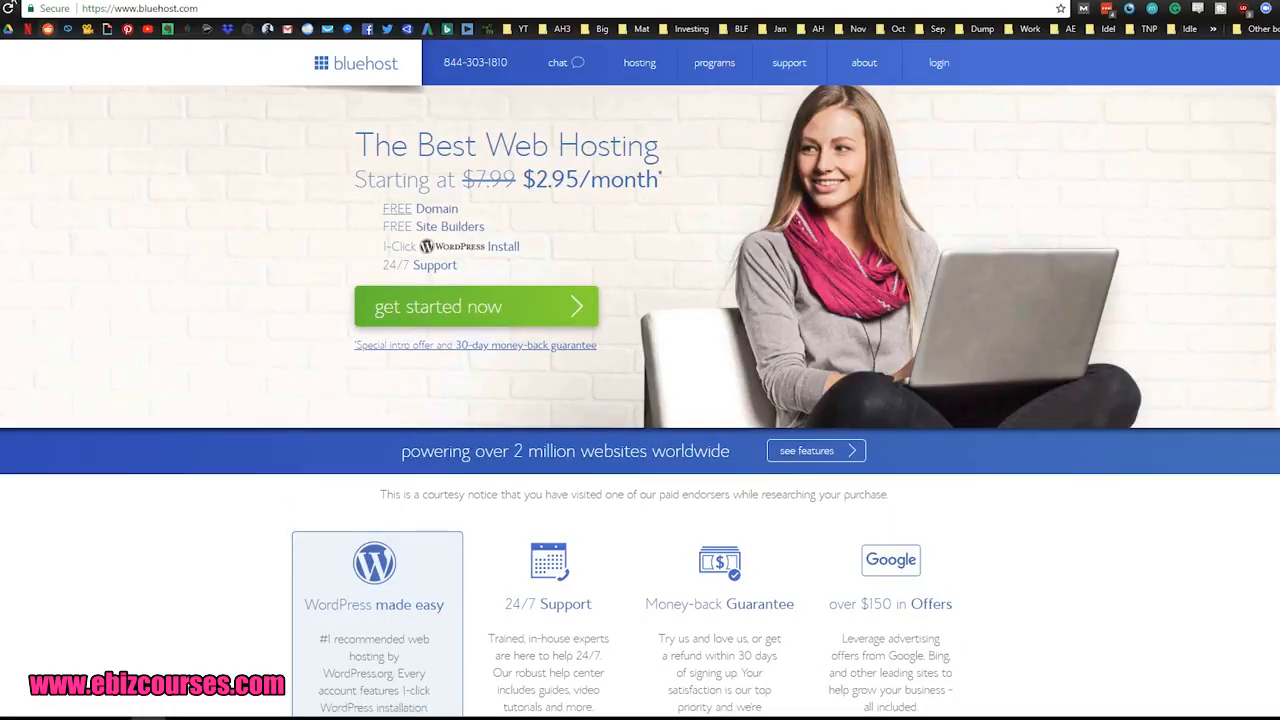
# Step: Switch to the WordPress admin site and open its list of installed plugins
pyautogui.click(40, 1)
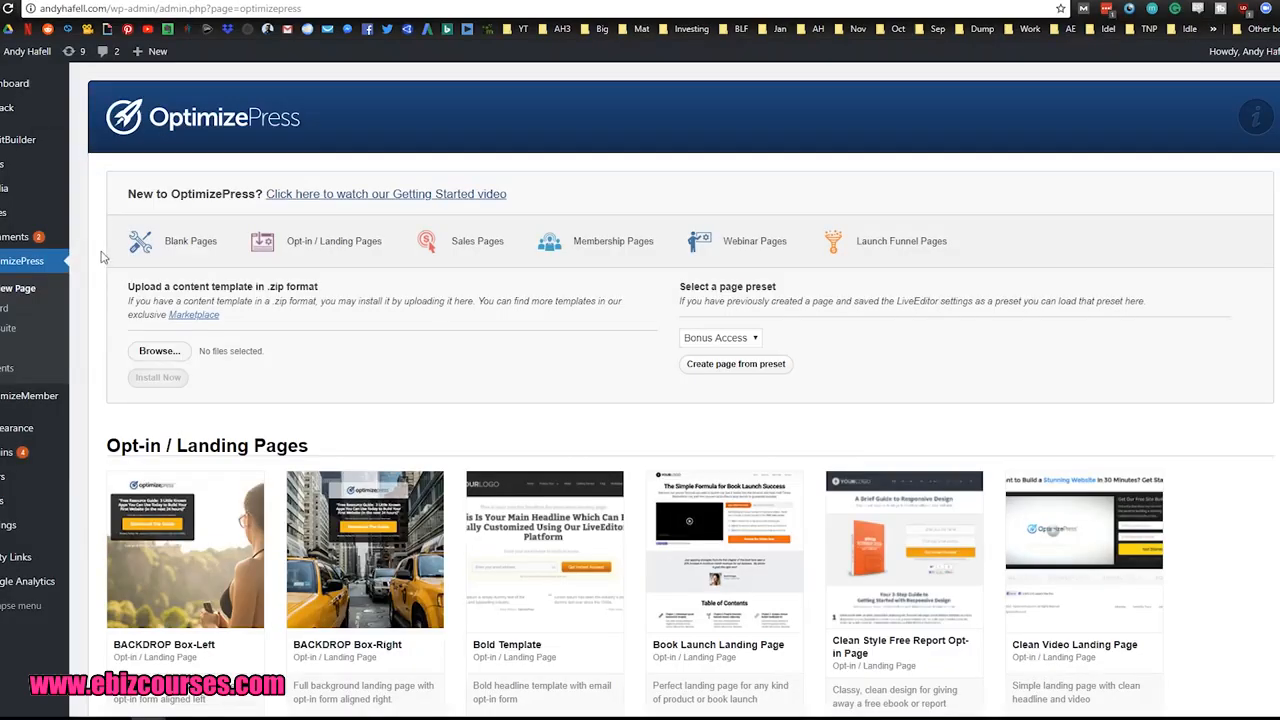
pyautogui.click(36, 263)
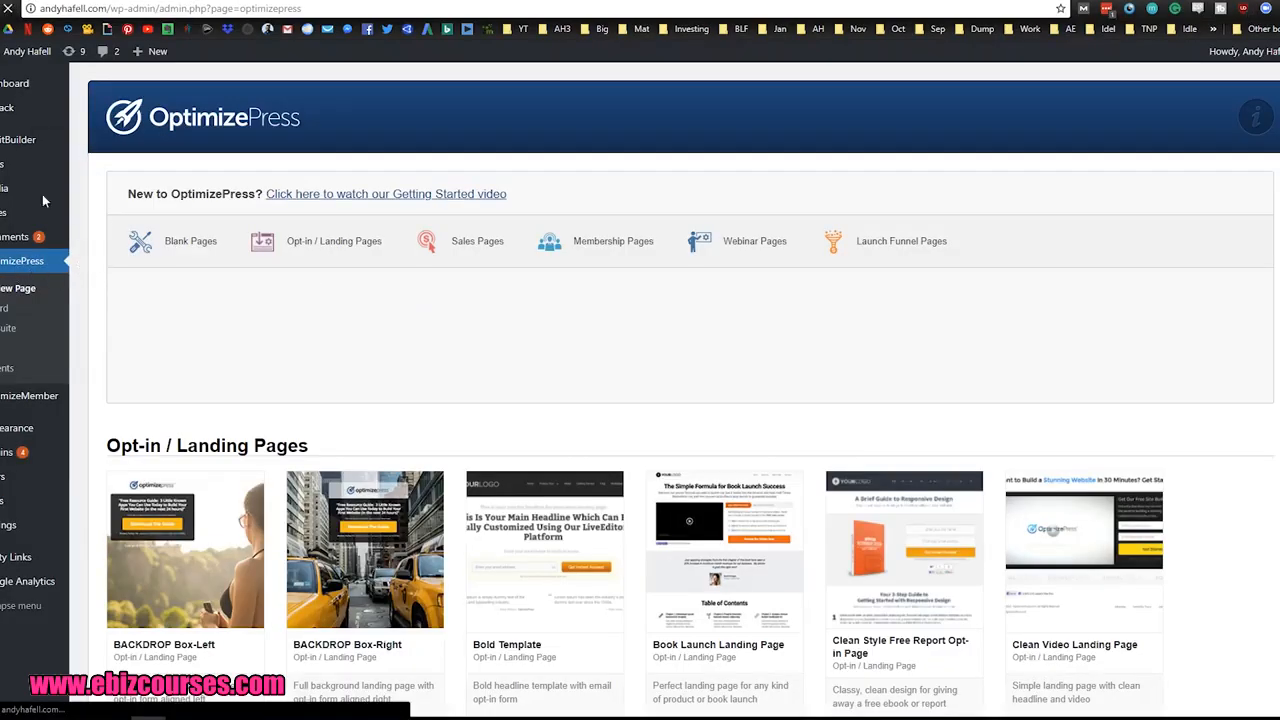
pyautogui.click(25, 84)
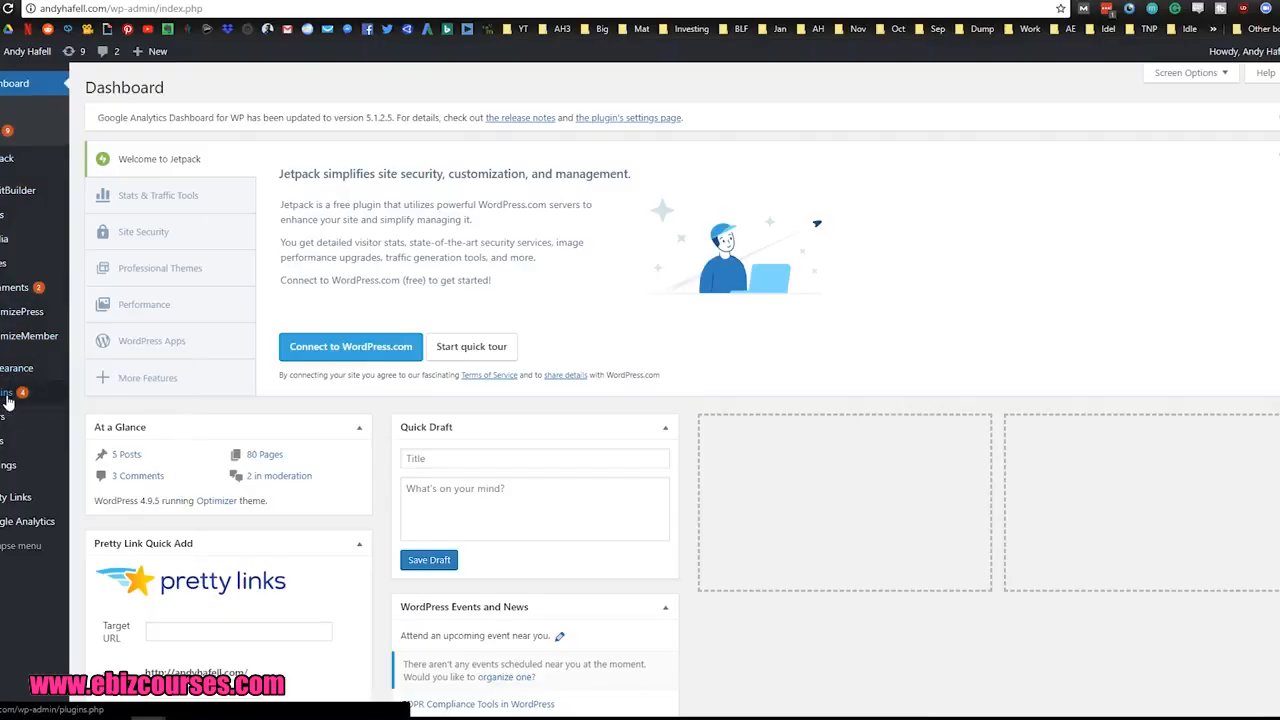
pyautogui.moveTo(3, 401)
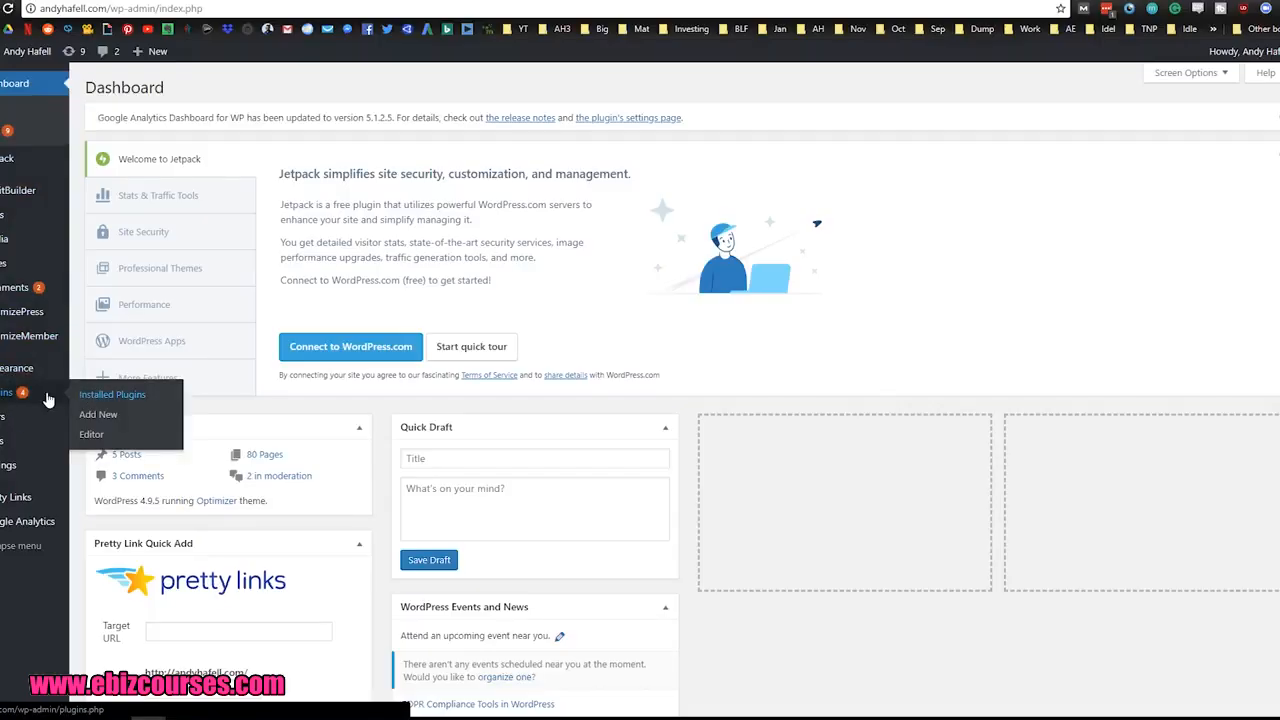
pyautogui.click(112, 394)
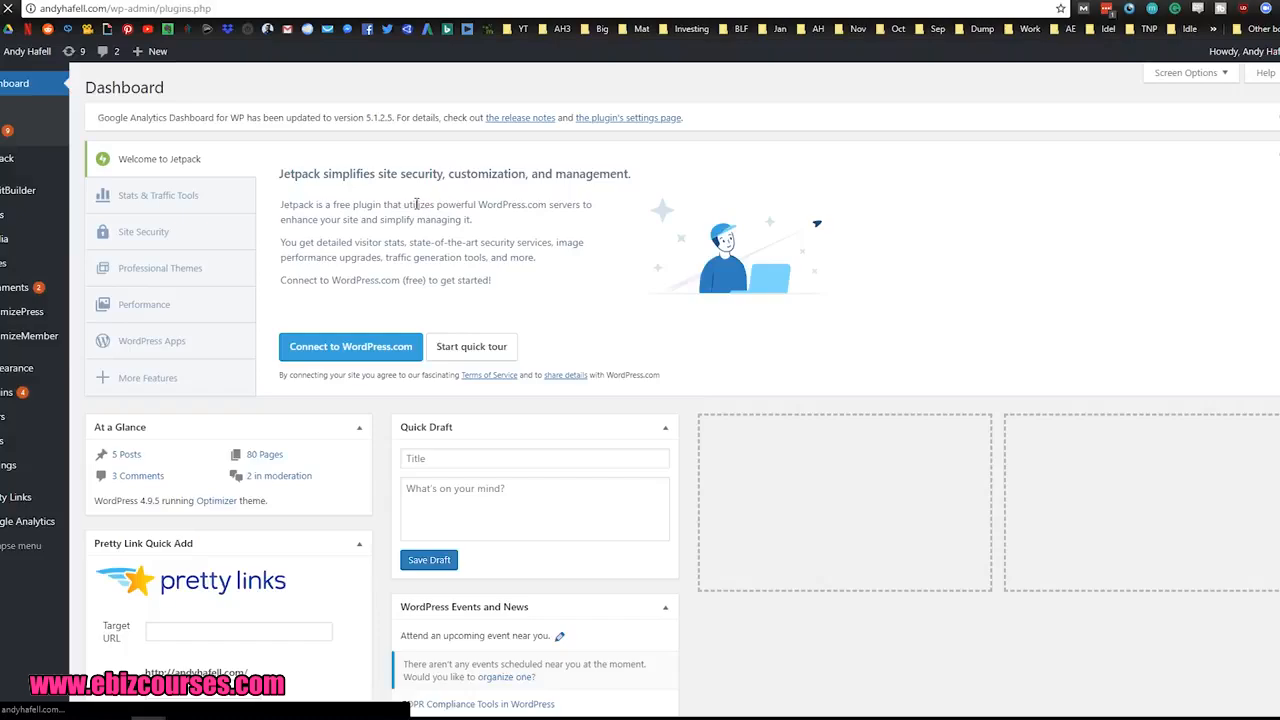
# Step: Find the OptimizePress plugin in the list of installed plugins
pyautogui.scroll(-5, 489, 405)
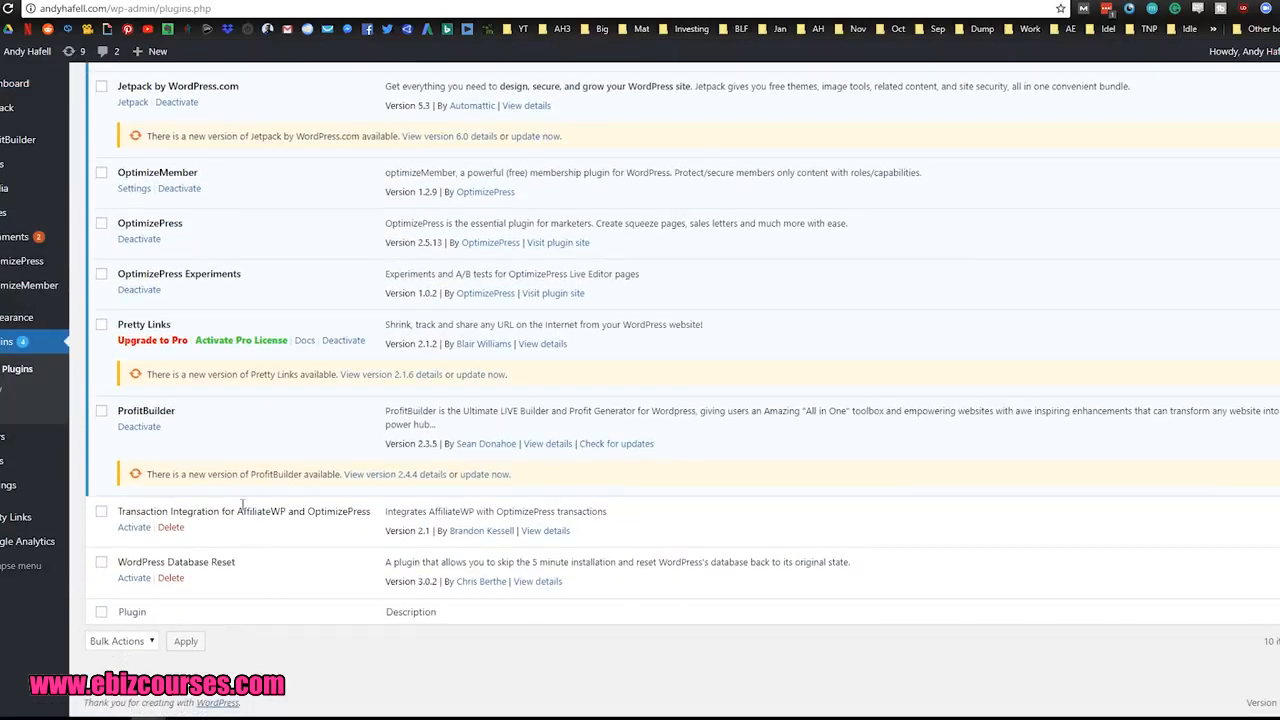
pyautogui.moveTo(118, 223); pyautogui.dragTo(186, 232)
pyautogui.click(243, 232)
pyautogui.scroll(3, 243, 232)
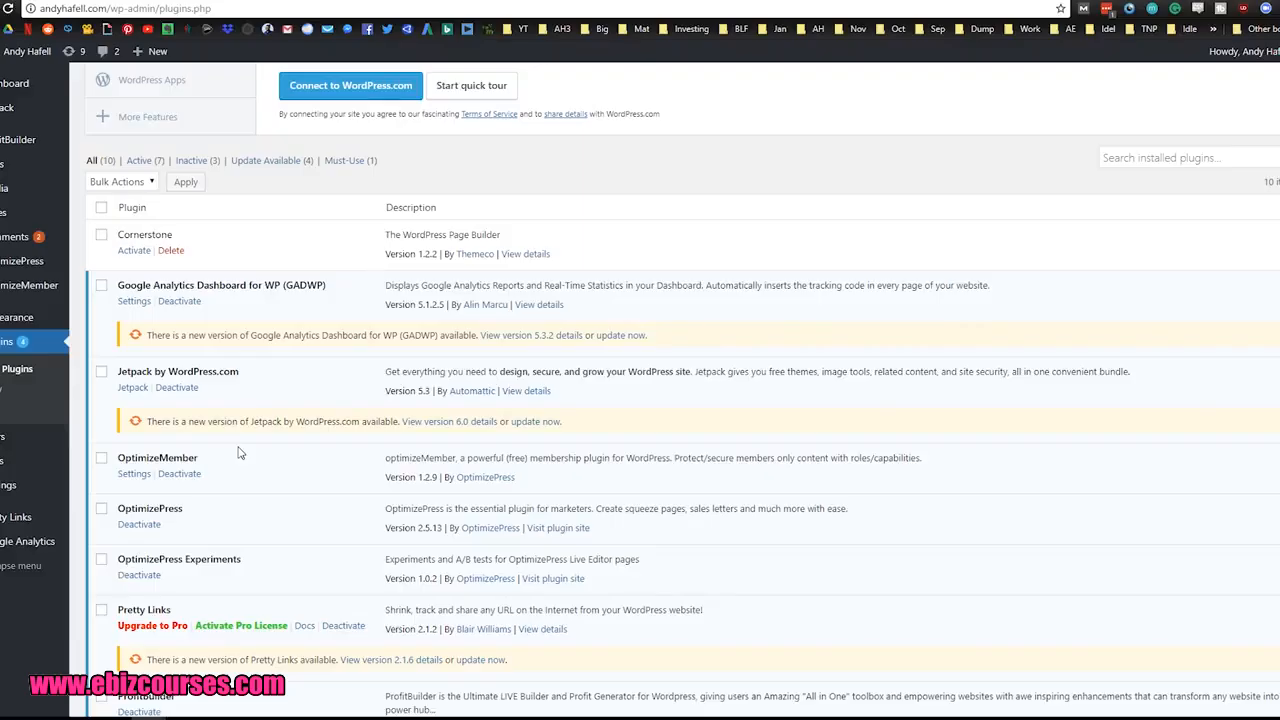
# Step: Open the OptimizePress page for creating a new page
pyautogui.scroll(3, 238, 453)
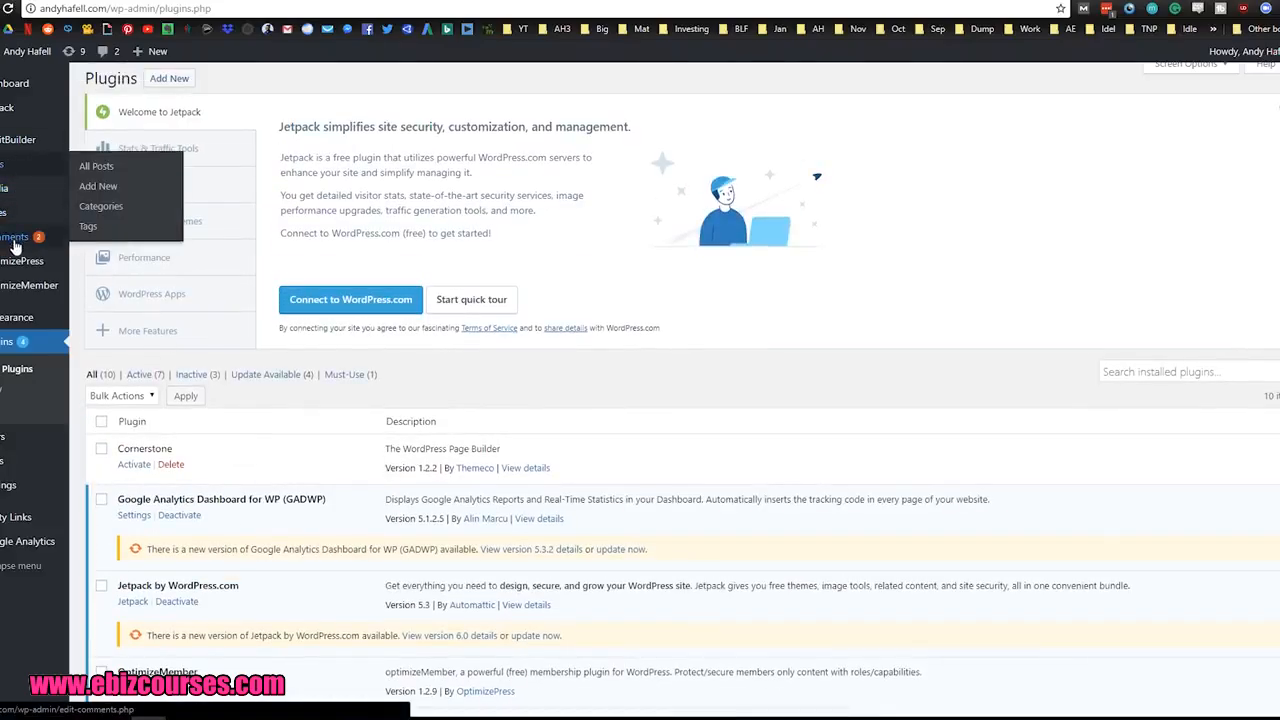
pyautogui.moveTo(15, 265)
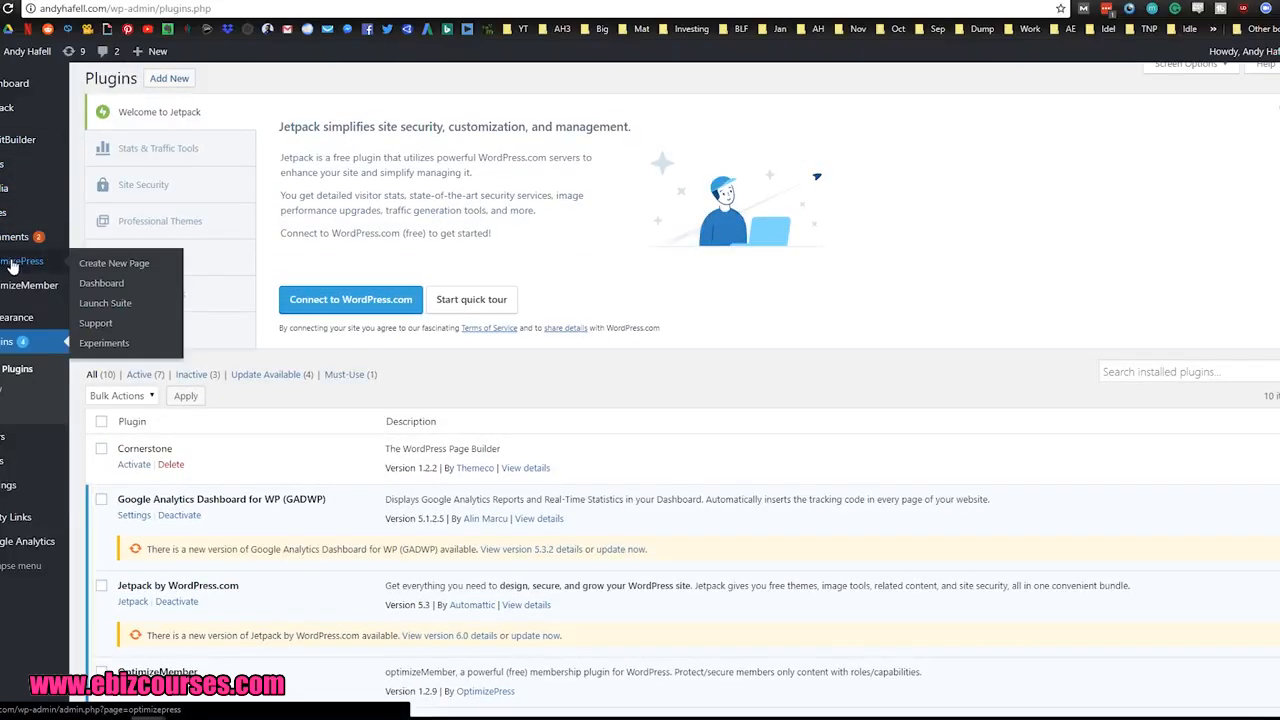
pyautogui.click(104, 265)
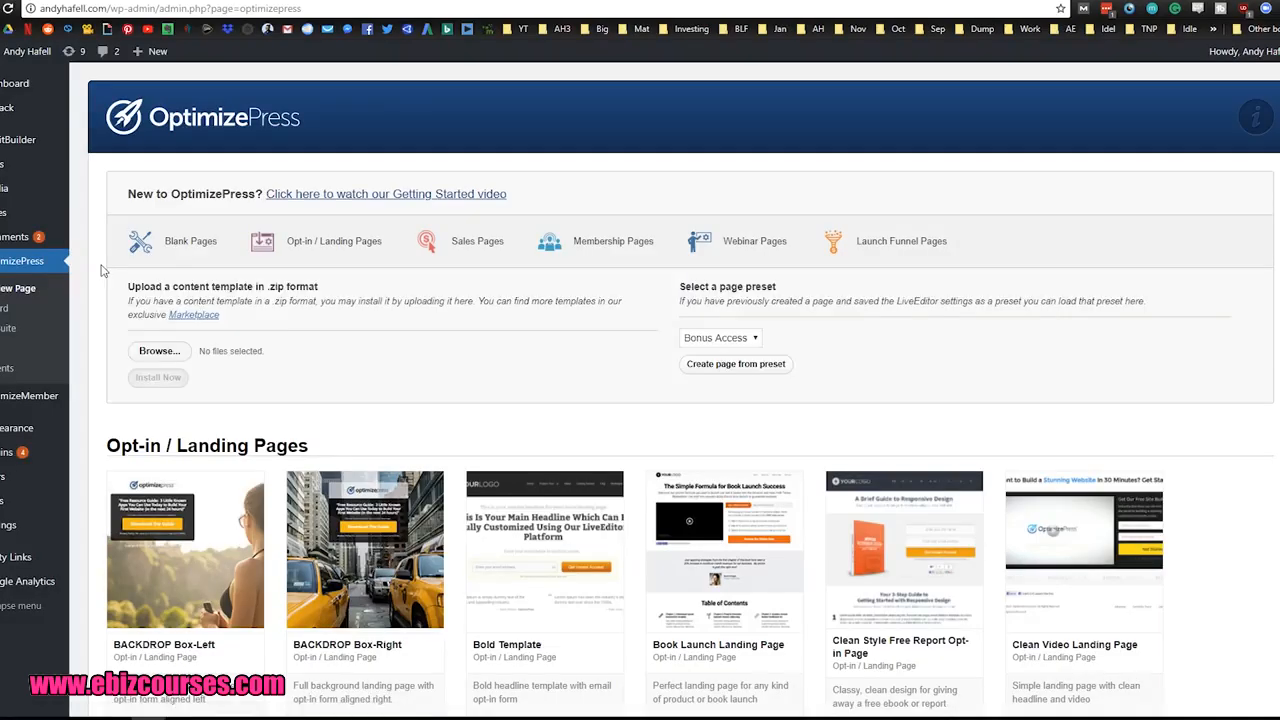
# Step: Browse the Opt-in / Landing Pages templates and examine the available designs
pyautogui.scroll(-3, 103, 270)
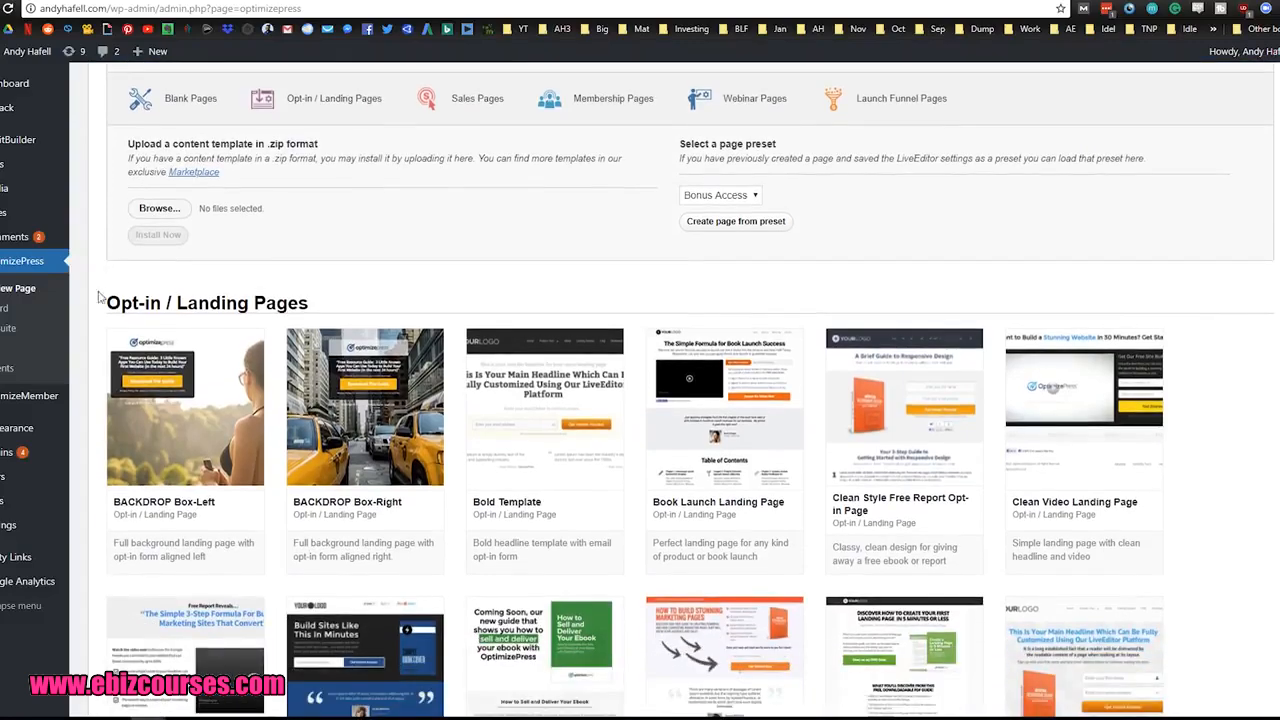
pyautogui.moveTo(107, 303); pyautogui.dragTo(316, 304)
pyautogui.click(648, 282)
pyautogui.scroll(-1, 648, 282)
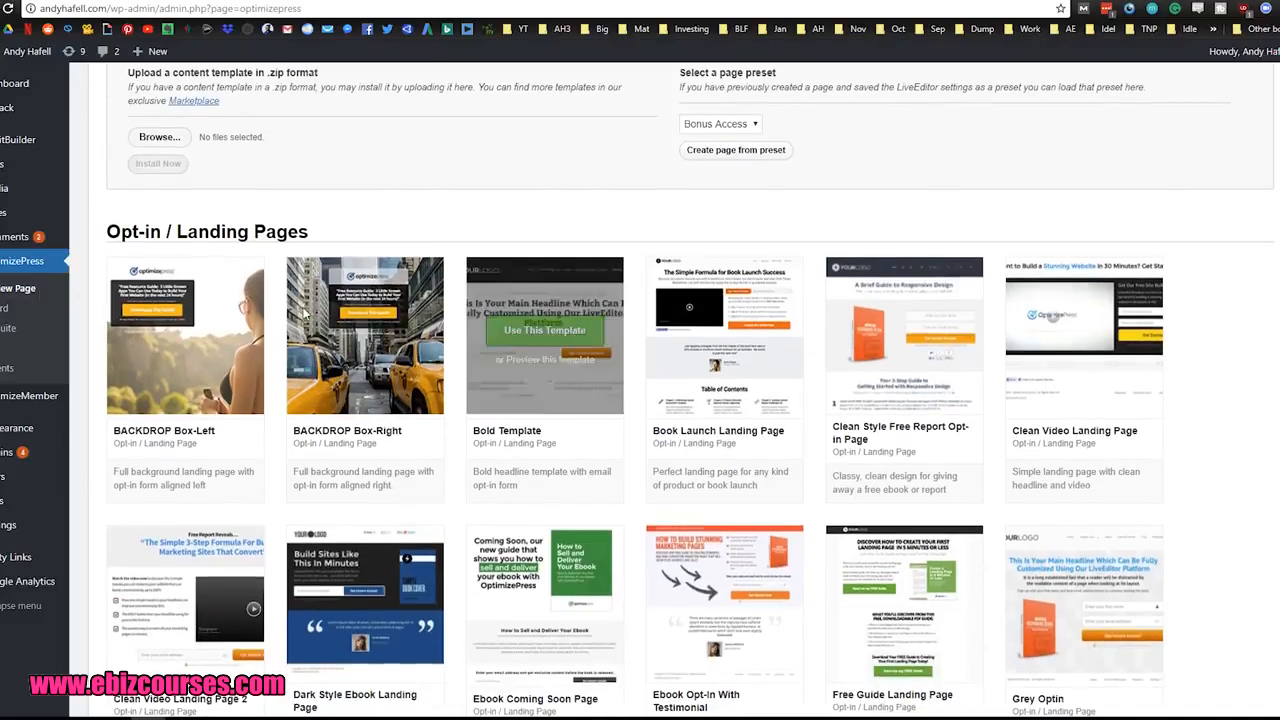
pyautogui.moveTo(380, 345)
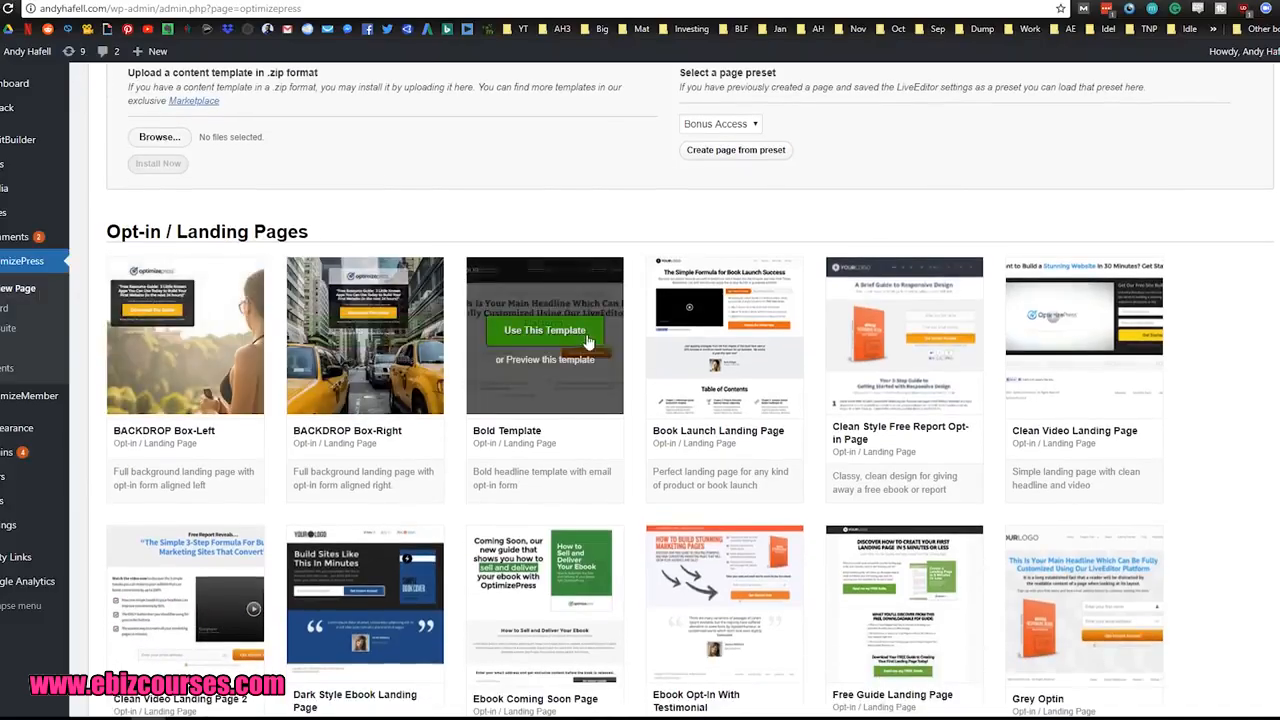
pyautogui.scroll(-1, 1087, 330)
pyautogui.moveTo(1087, 330)
pyautogui.scroll(-1, 1087, 330)
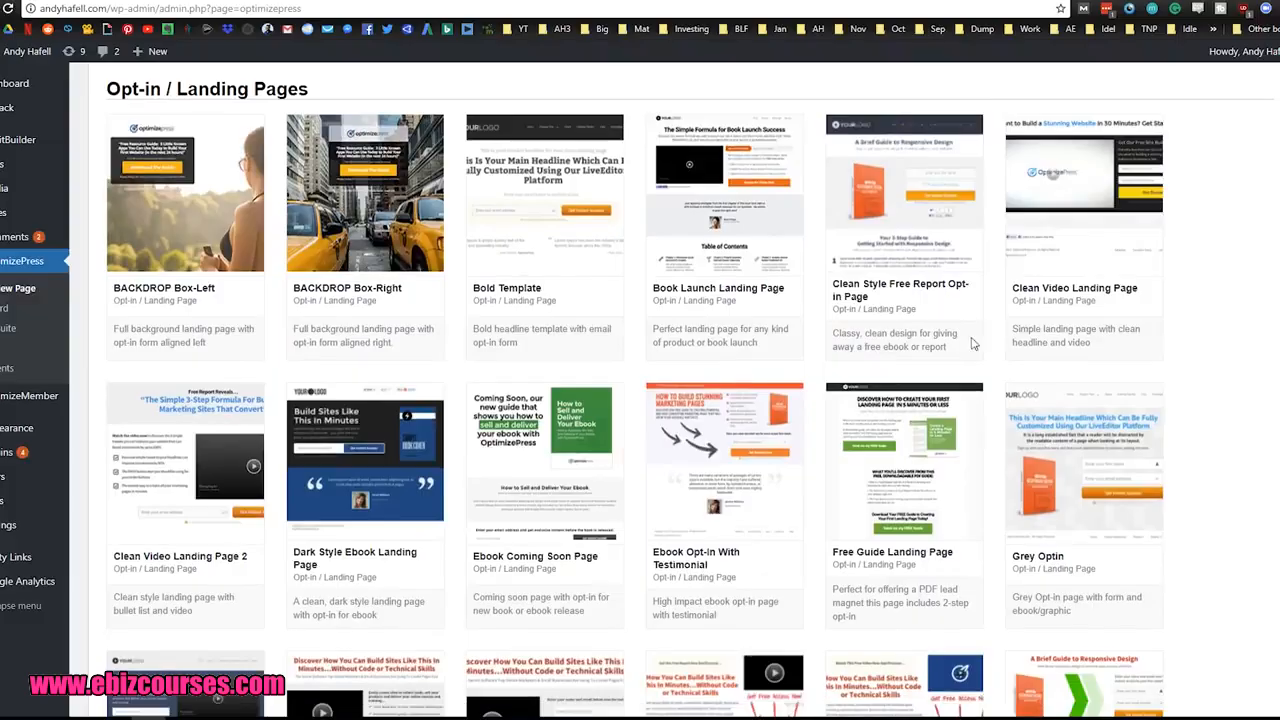
pyautogui.moveTo(960, 410)
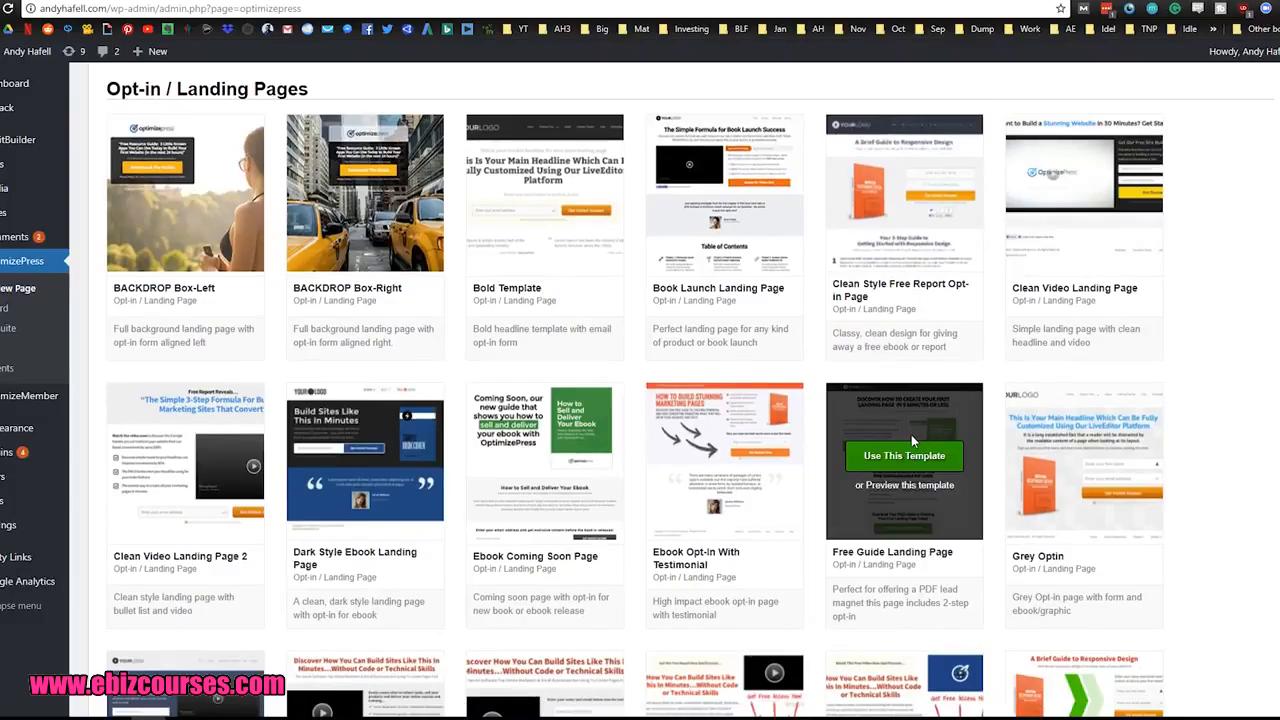
pyautogui.scroll(-1, 884, 432)
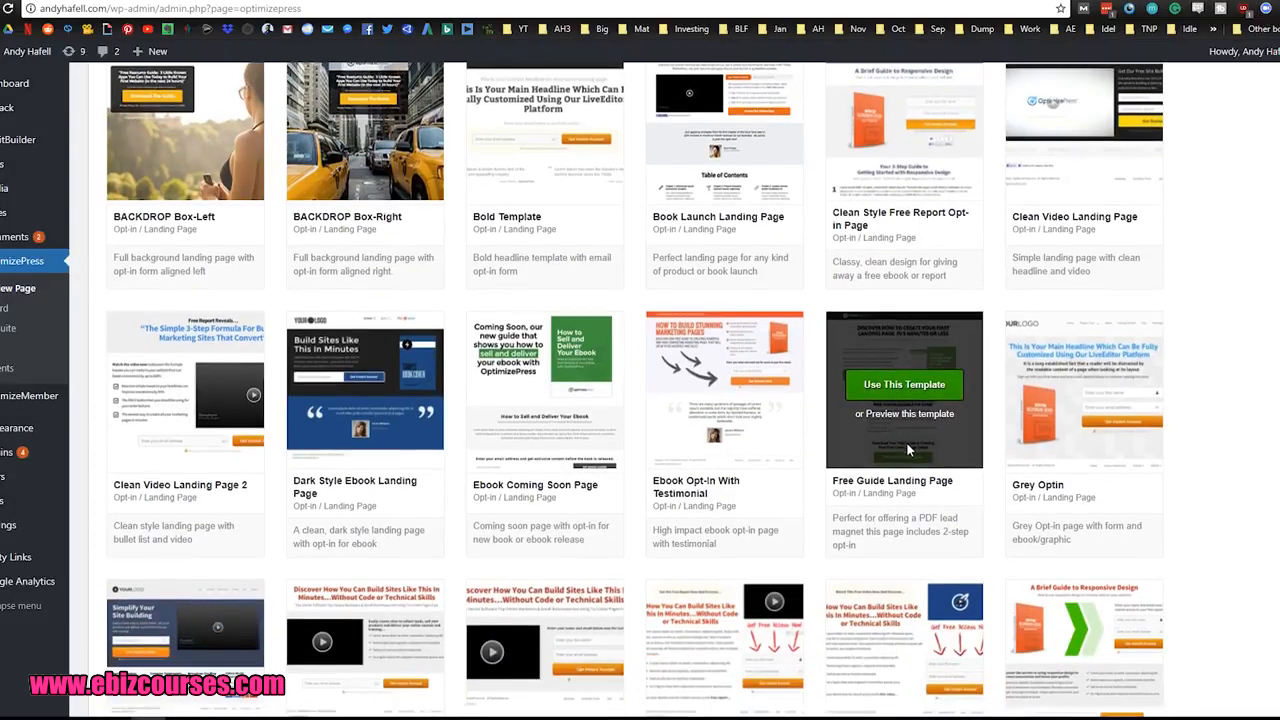
pyautogui.scroll(-2, 815, 456)
pyautogui.scroll(-3, 815, 456)
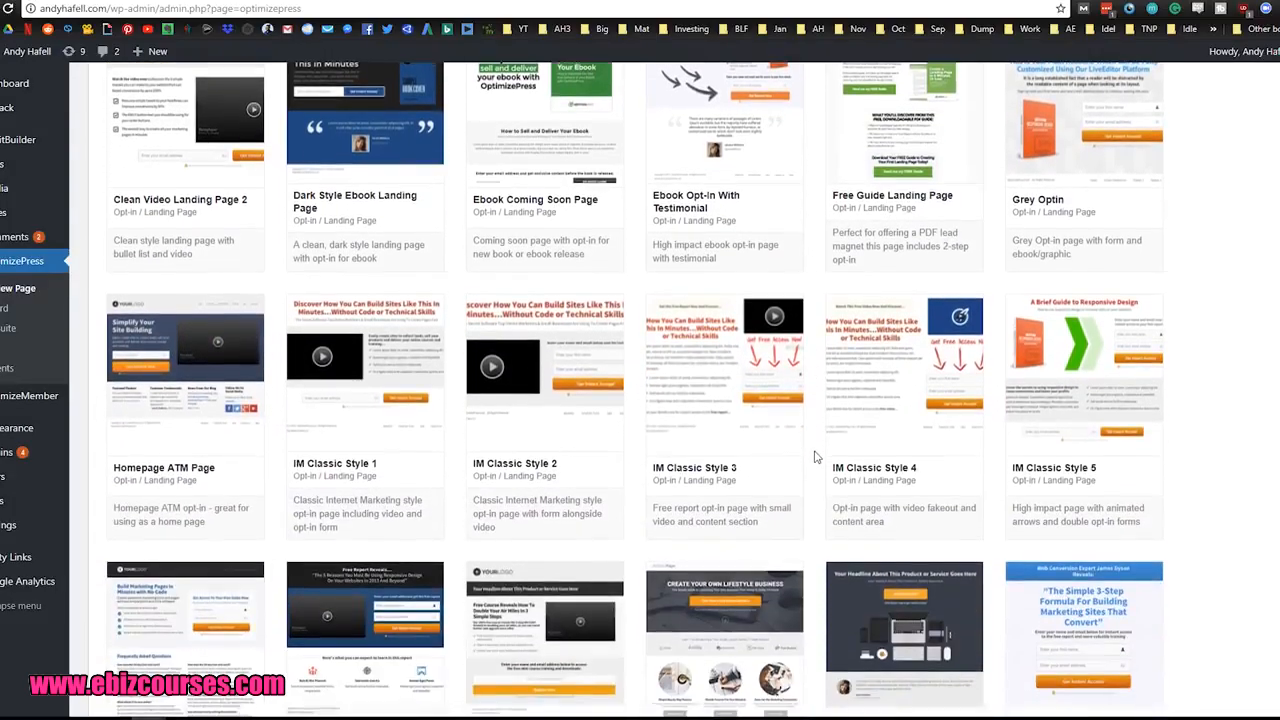
pyautogui.scroll(-1, 820, 440)
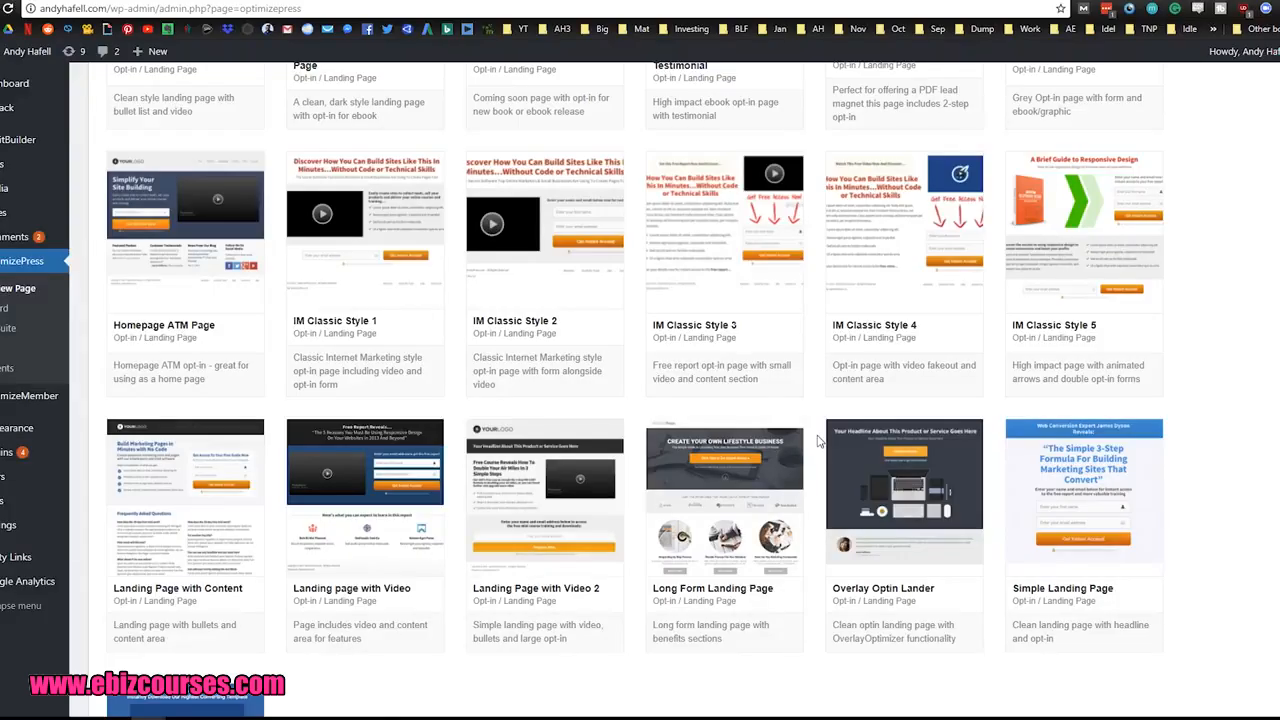
pyautogui.scroll(-1, 818, 440)
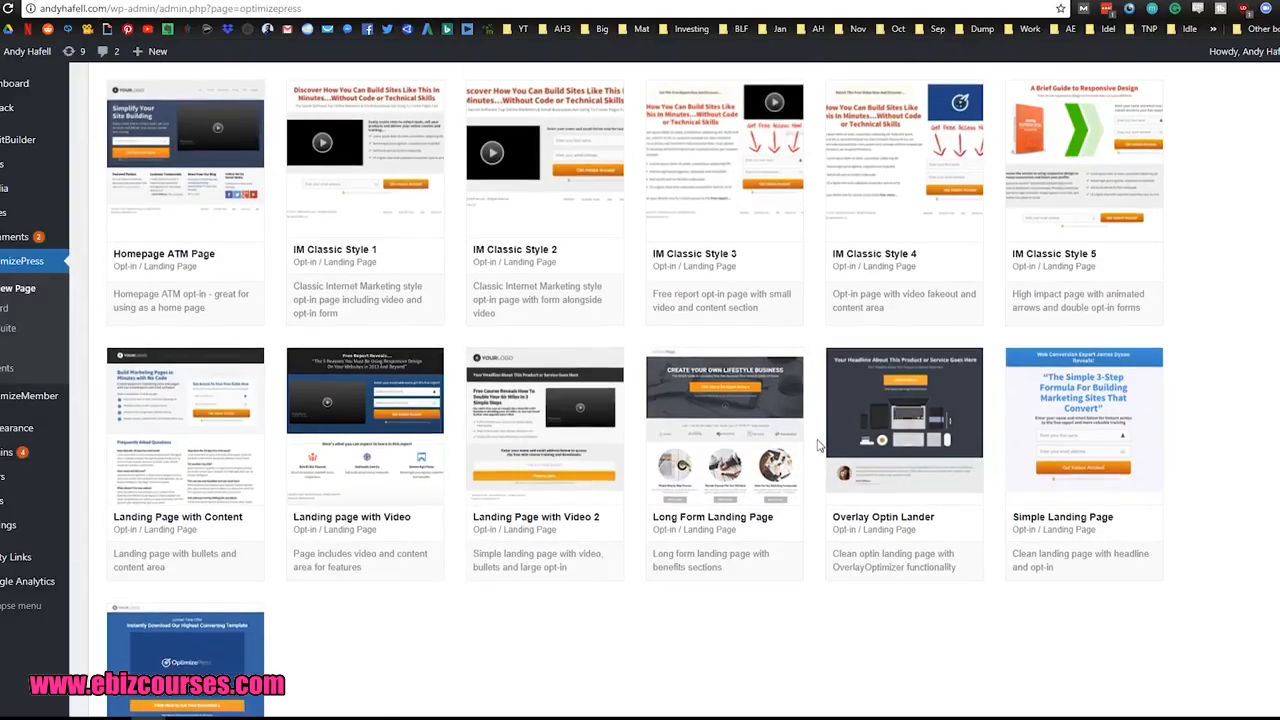
pyautogui.moveTo(1092, 380)
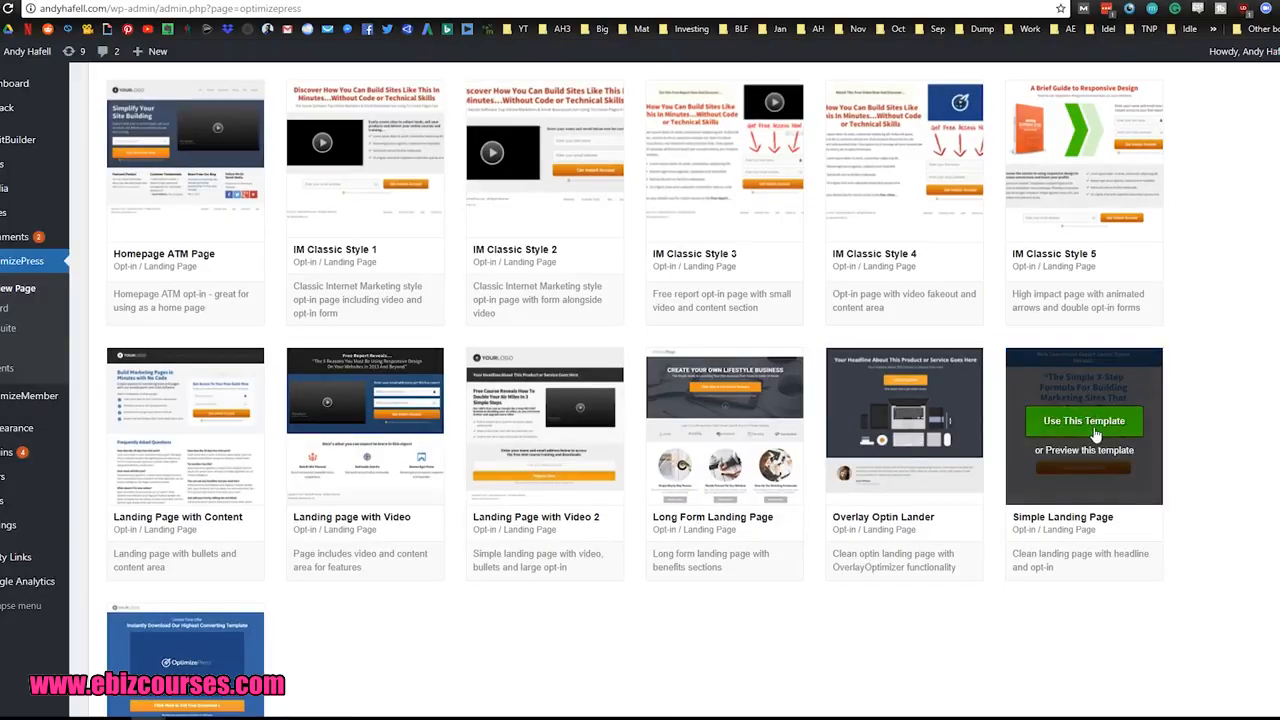
pyautogui.scroll(-1, 1092, 374)
pyautogui.scroll(2, 1183, 494)
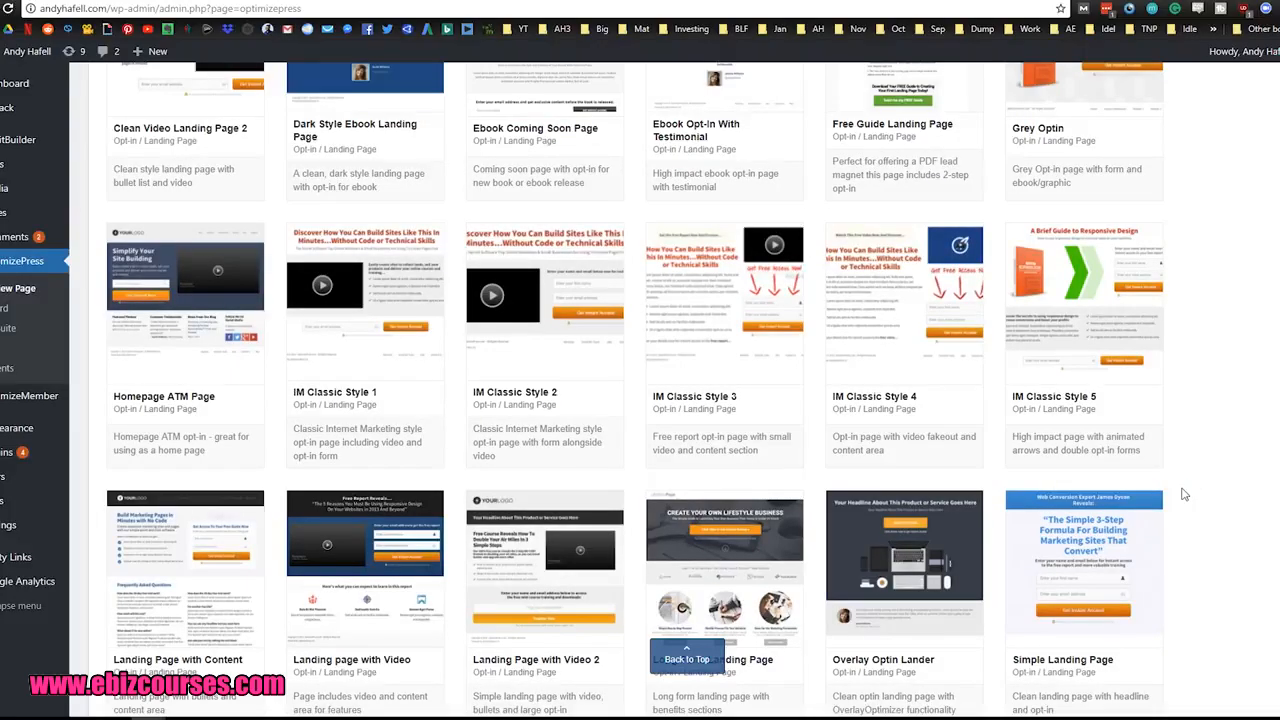
pyautogui.scroll(5, 1183, 494)
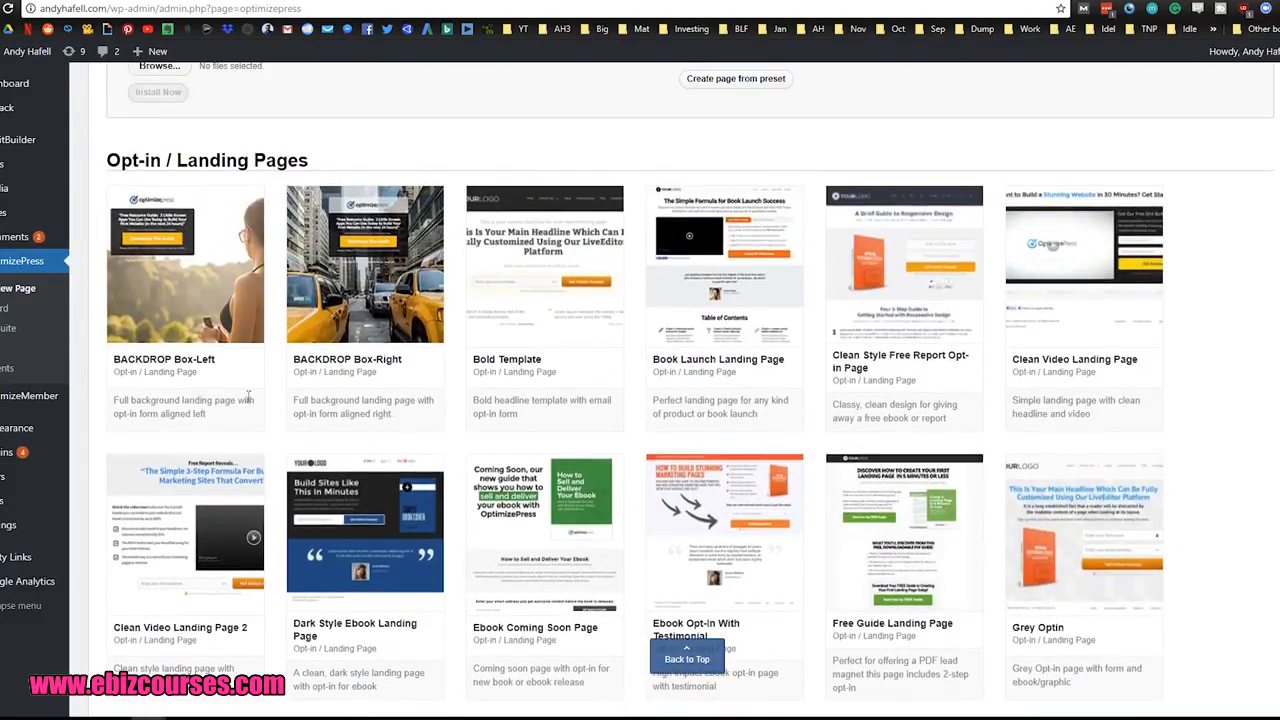
# Step: Preview the BACKDROP Box-Left template, try its Download The Guide opt-in form, and close the preview
pyautogui.click(177, 298)
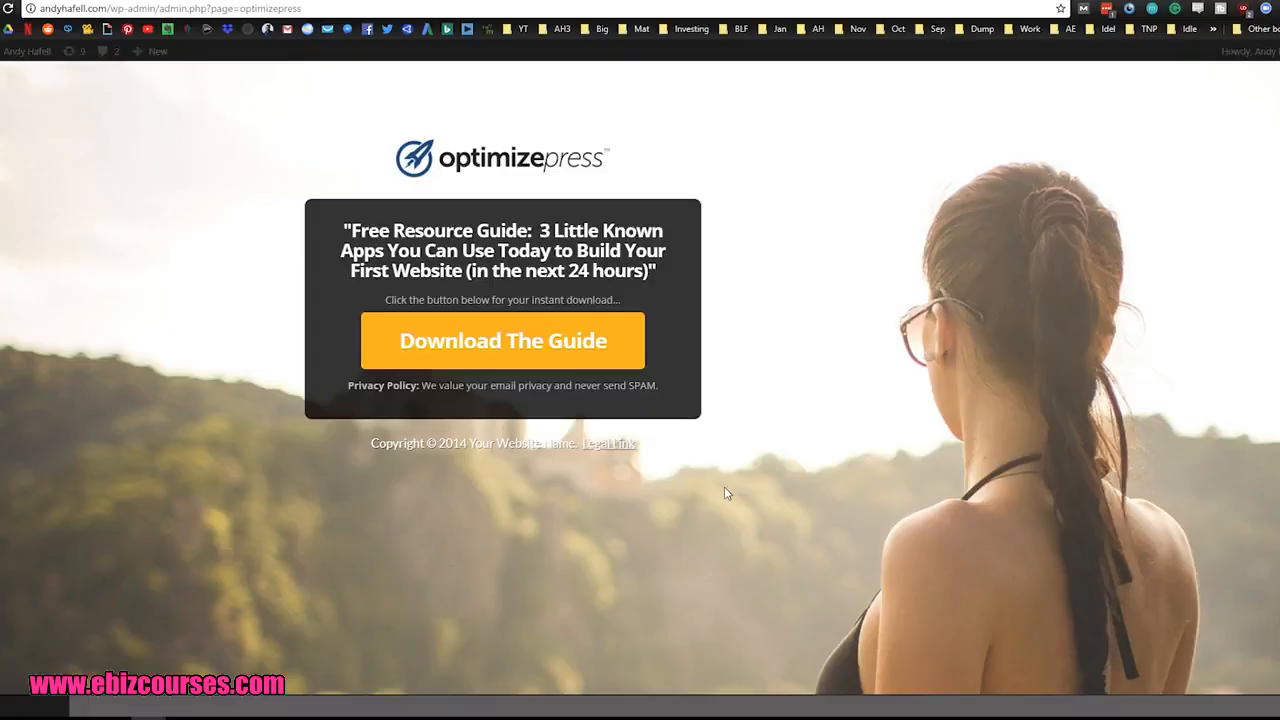
pyautogui.click(493, 343)
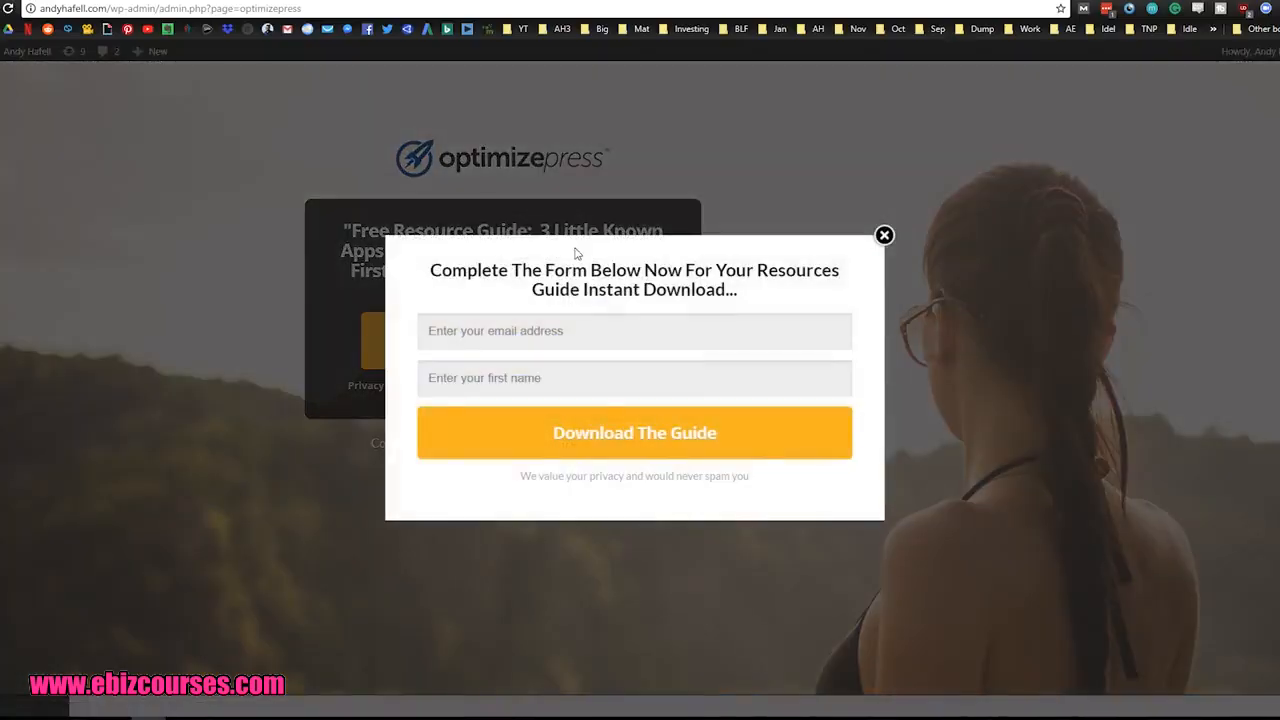
pyautogui.click(506, 375)
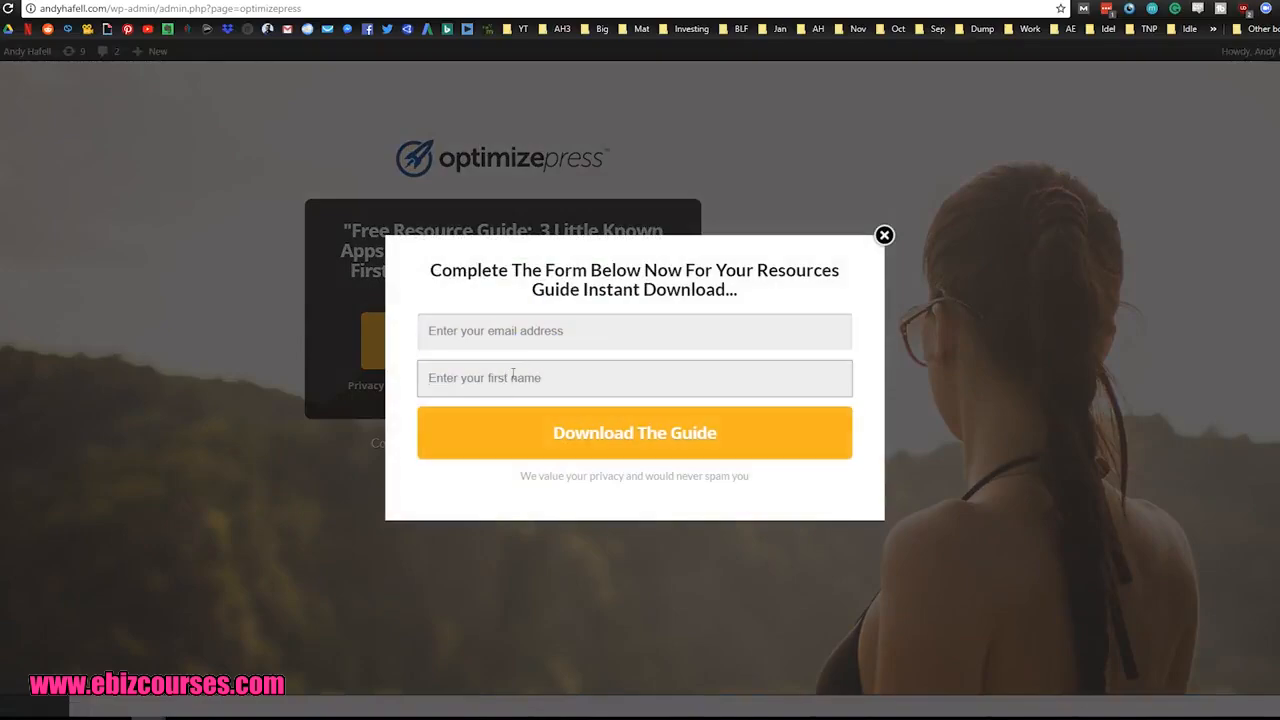
pyautogui.click(884, 235)
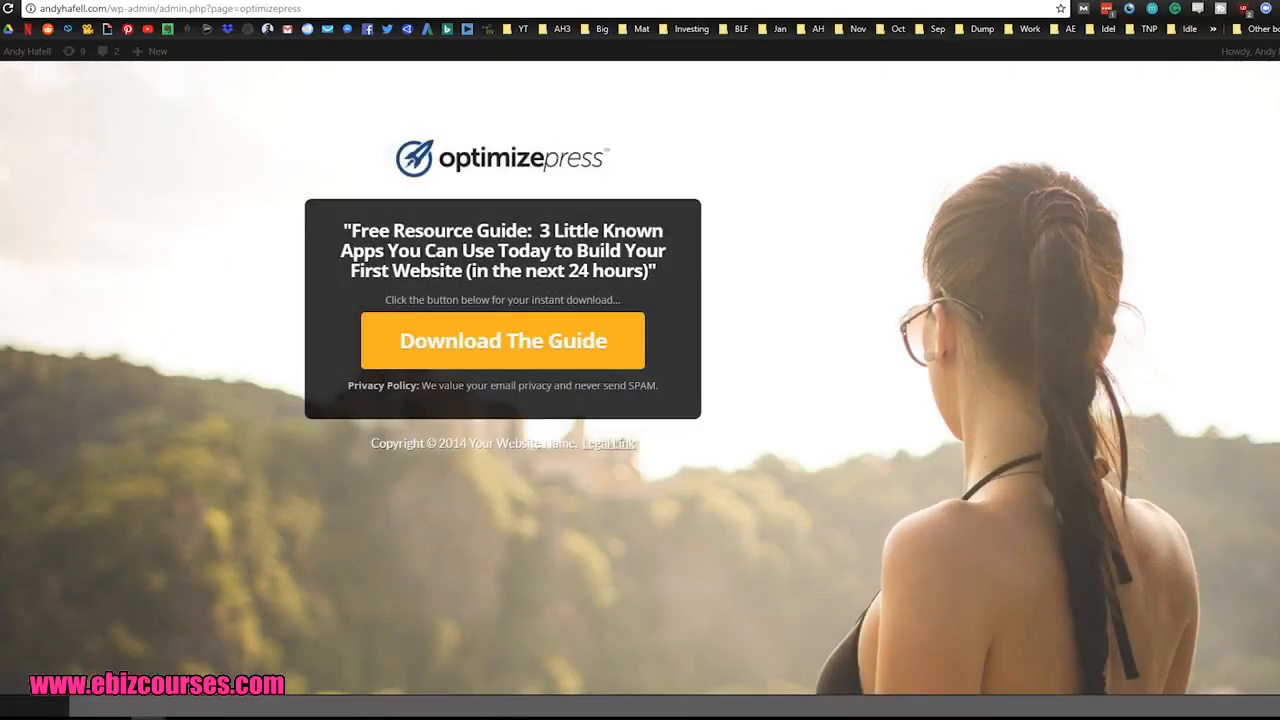
pyautogui.click(1277, 67)
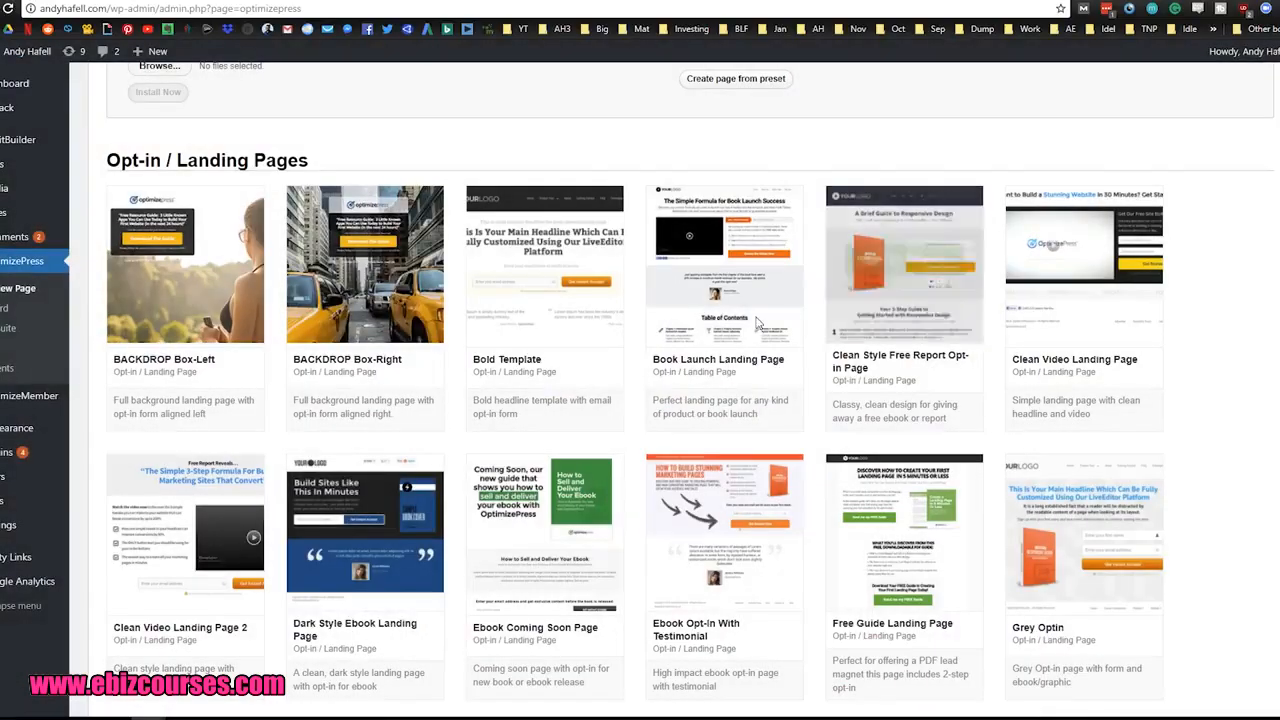
# Step: Use the Simple Landing Page template for a new page and name it Test1
pyautogui.scroll(-7, 478, 327)
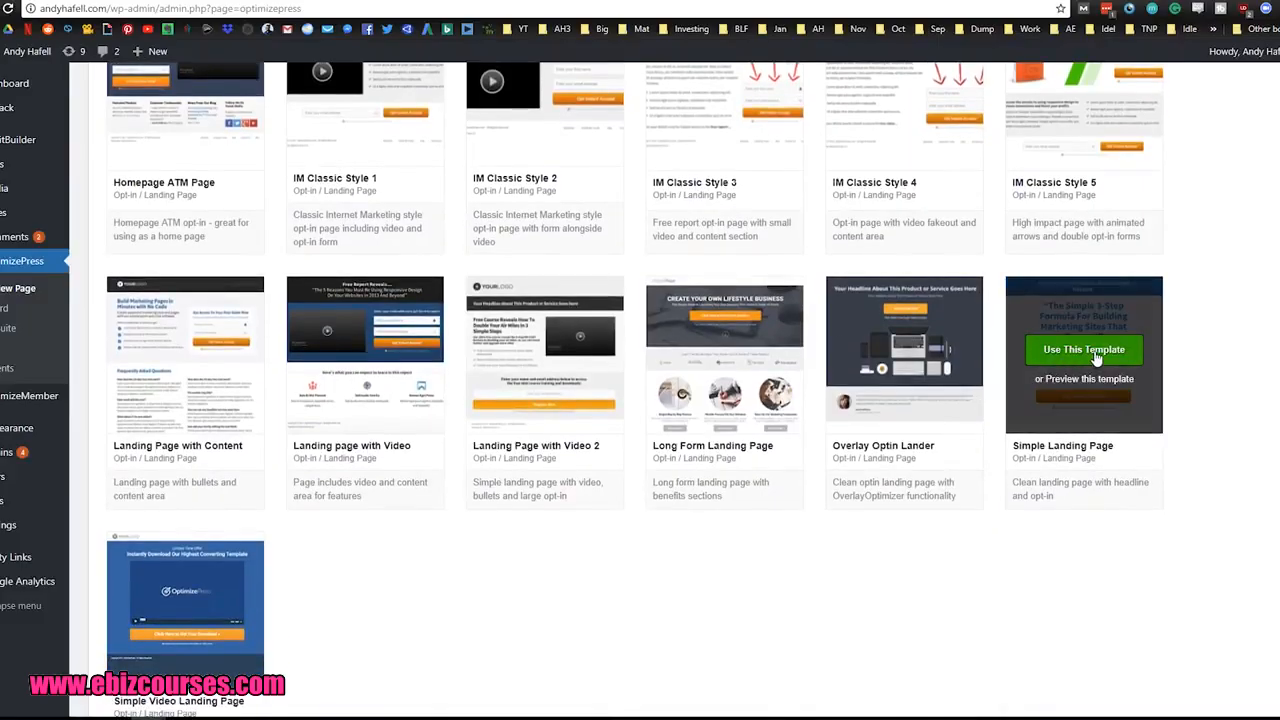
pyautogui.click(1092, 350)
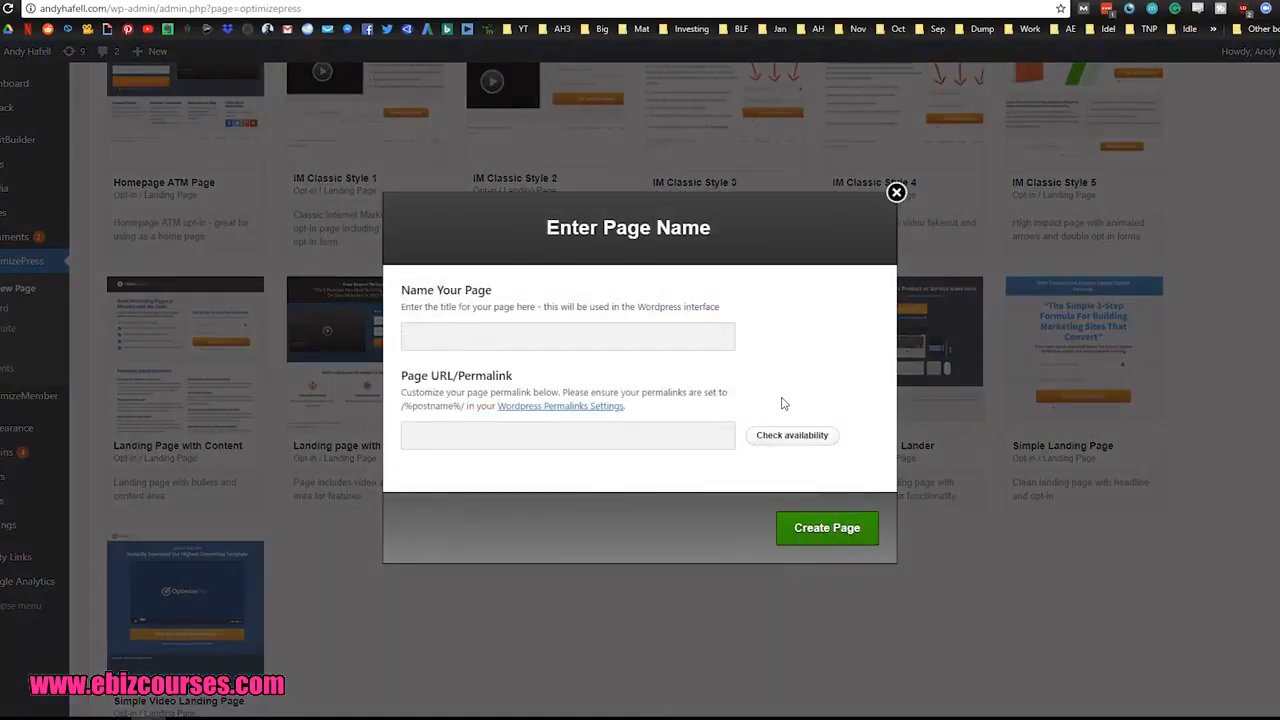
pyautogui.write('Test1')
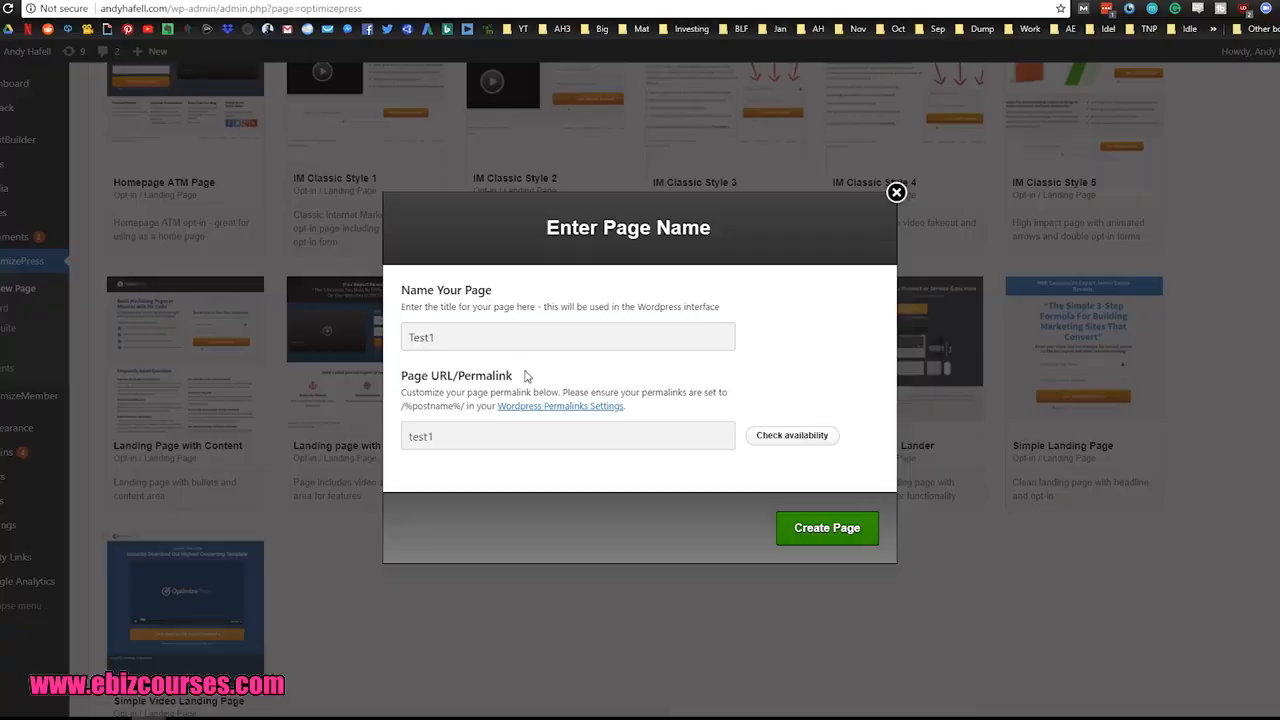
# Step: Check the availability of the page's permalink and create the page
pyautogui.moveTo(514, 375); pyautogui.dragTo(431, 375)
pyautogui.click(496, 383)
pyautogui.moveTo(446, 440); pyautogui.dragTo(420, 450)
pyautogui.click(505, 480)
pyautogui.click(790, 438)
pyautogui.click(804, 529)
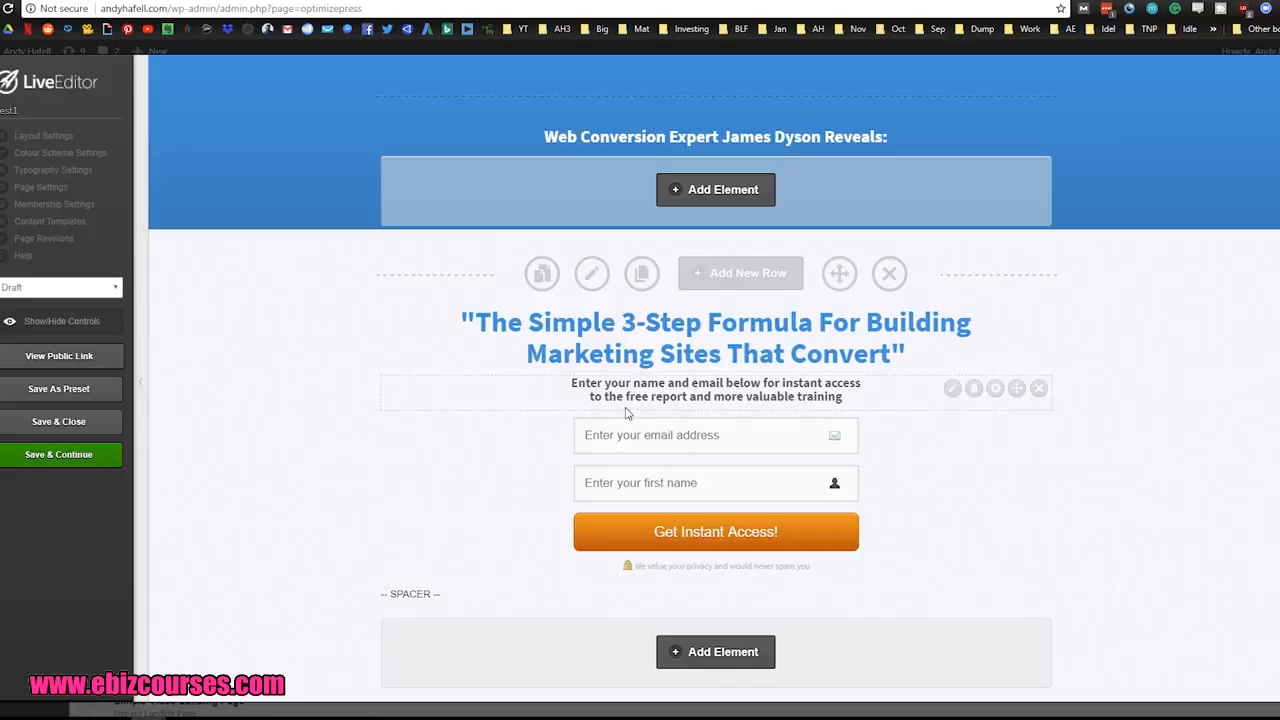
# Step: Examine the simple, complex and feature-area layouts available for adding a new row beneath the opt-in section
pyautogui.scroll(-2, 627, 413)
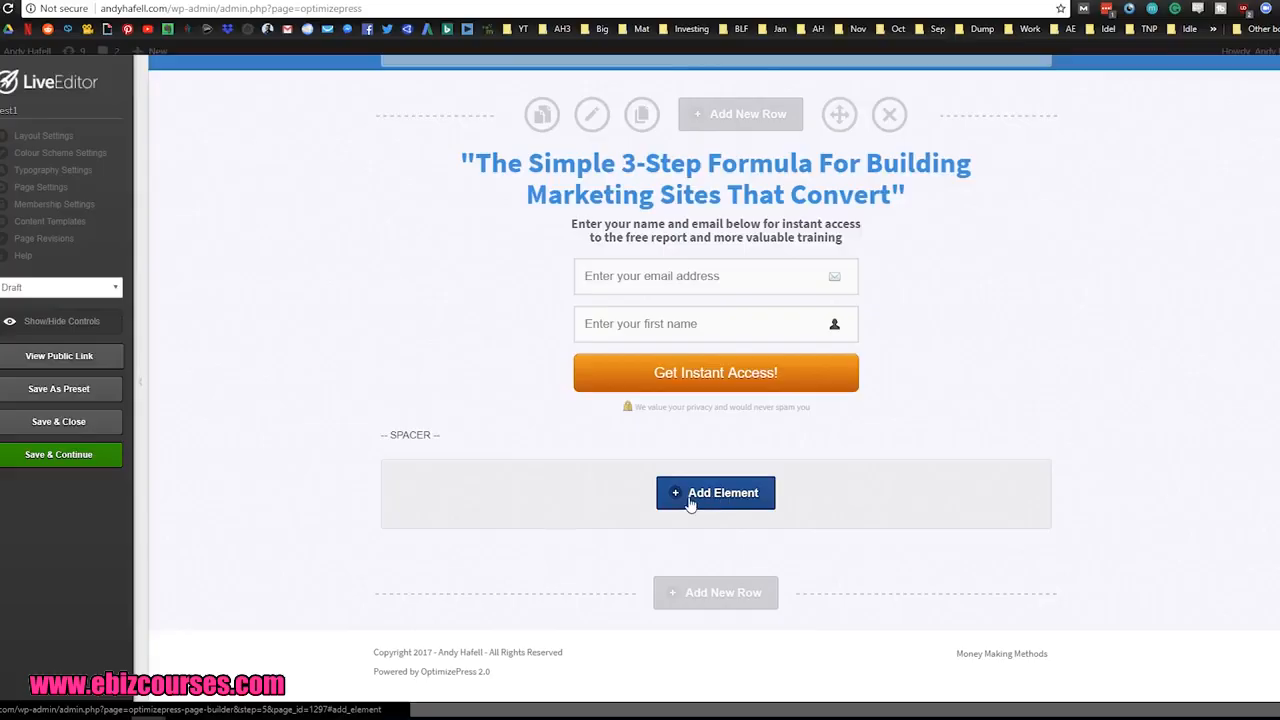
pyautogui.click(718, 596)
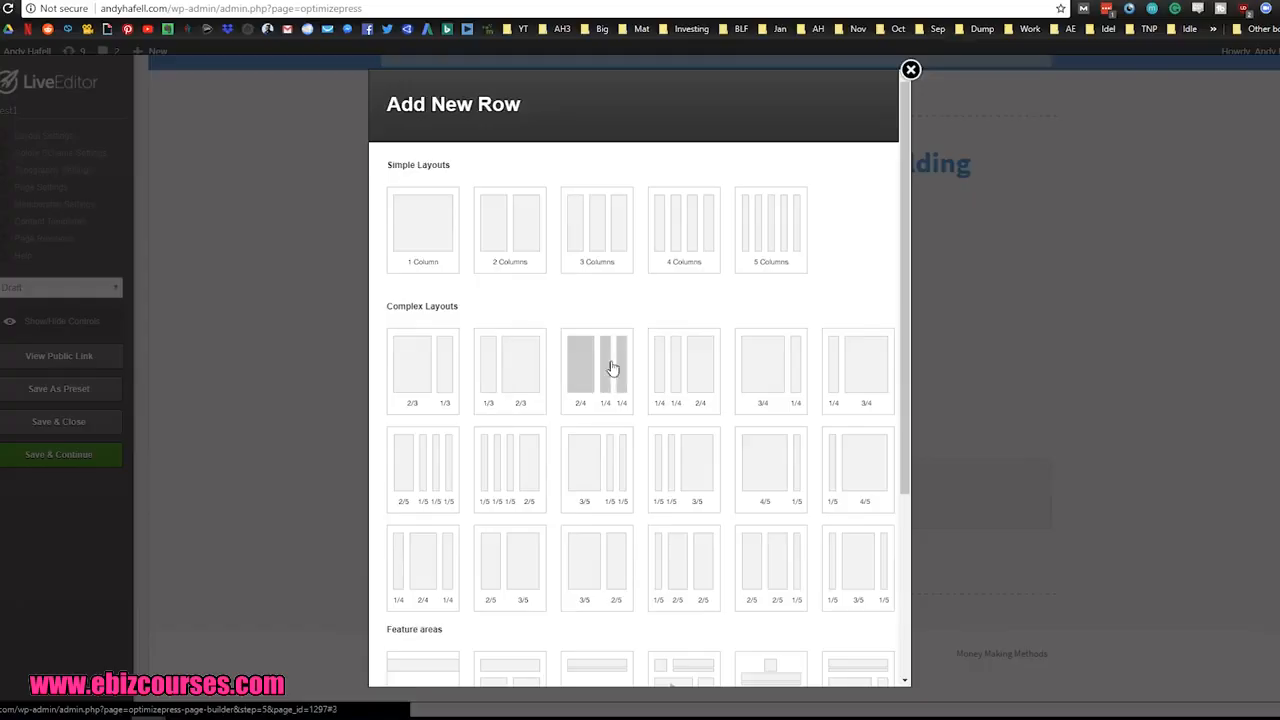
pyautogui.scroll(-2, 551, 343)
pyautogui.scroll(-1, 690, 433)
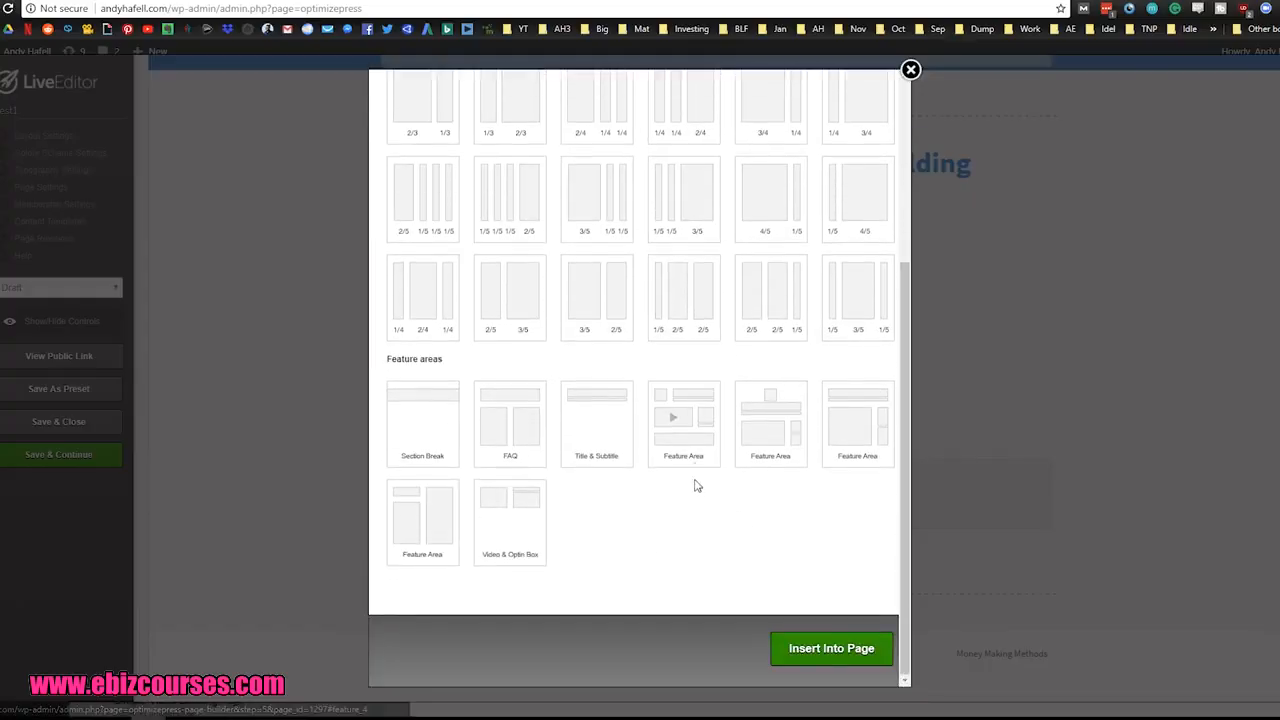
pyautogui.scroll(2, 508, 577)
pyautogui.scroll(2, 508, 577)
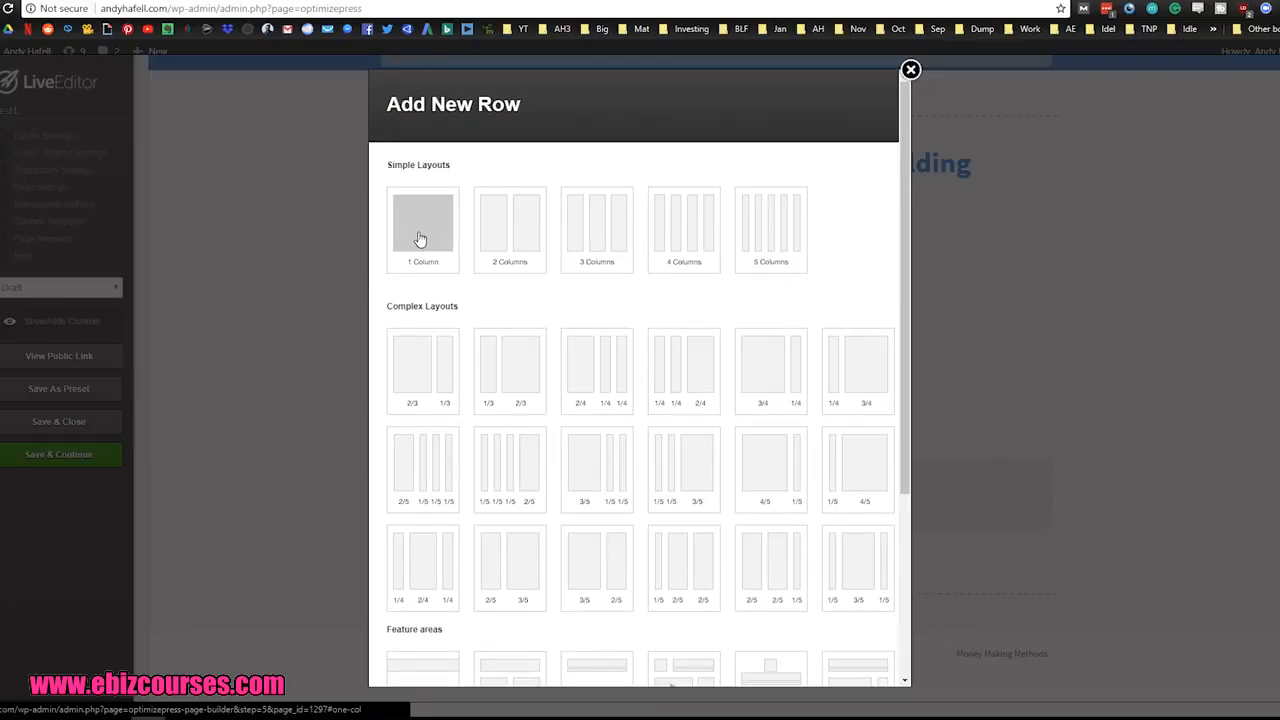
pyautogui.click(420, 239)
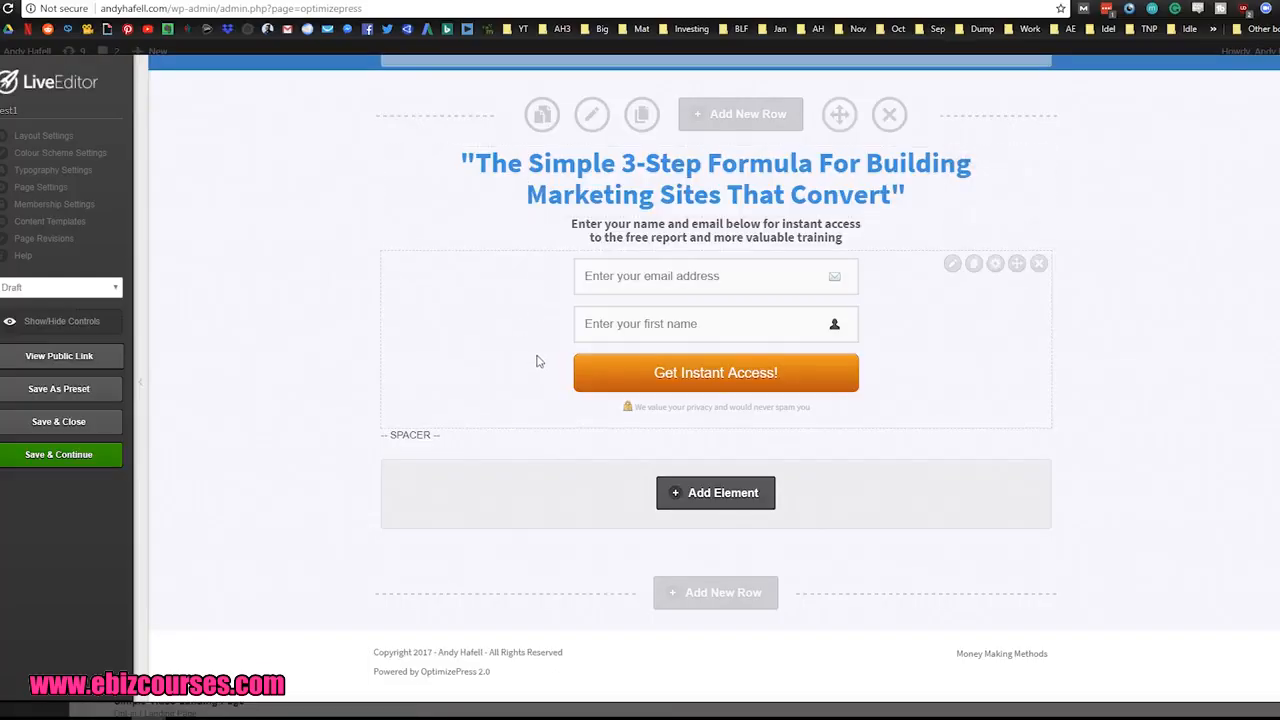
# Step: Browse the elements that can be inserted below the opt-in form and search them for "image"
pyautogui.click(714, 498)
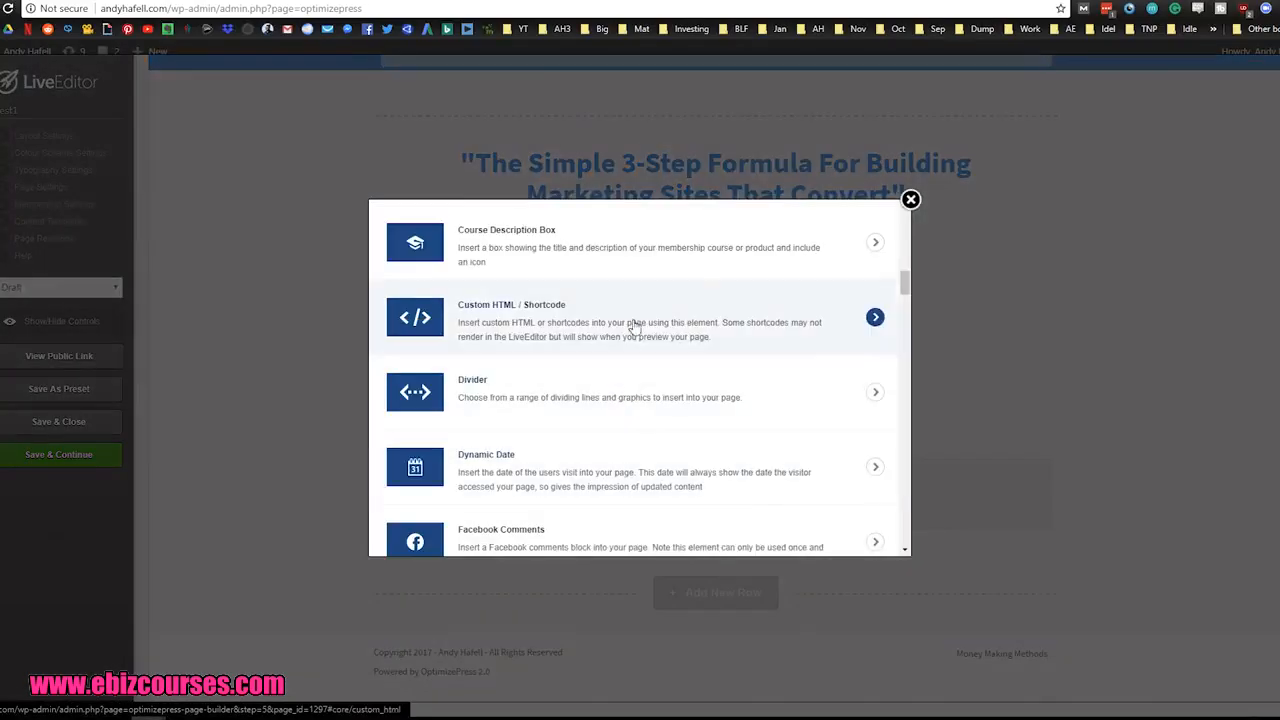
pyautogui.moveTo(906, 287); pyautogui.dragTo(906, 215)
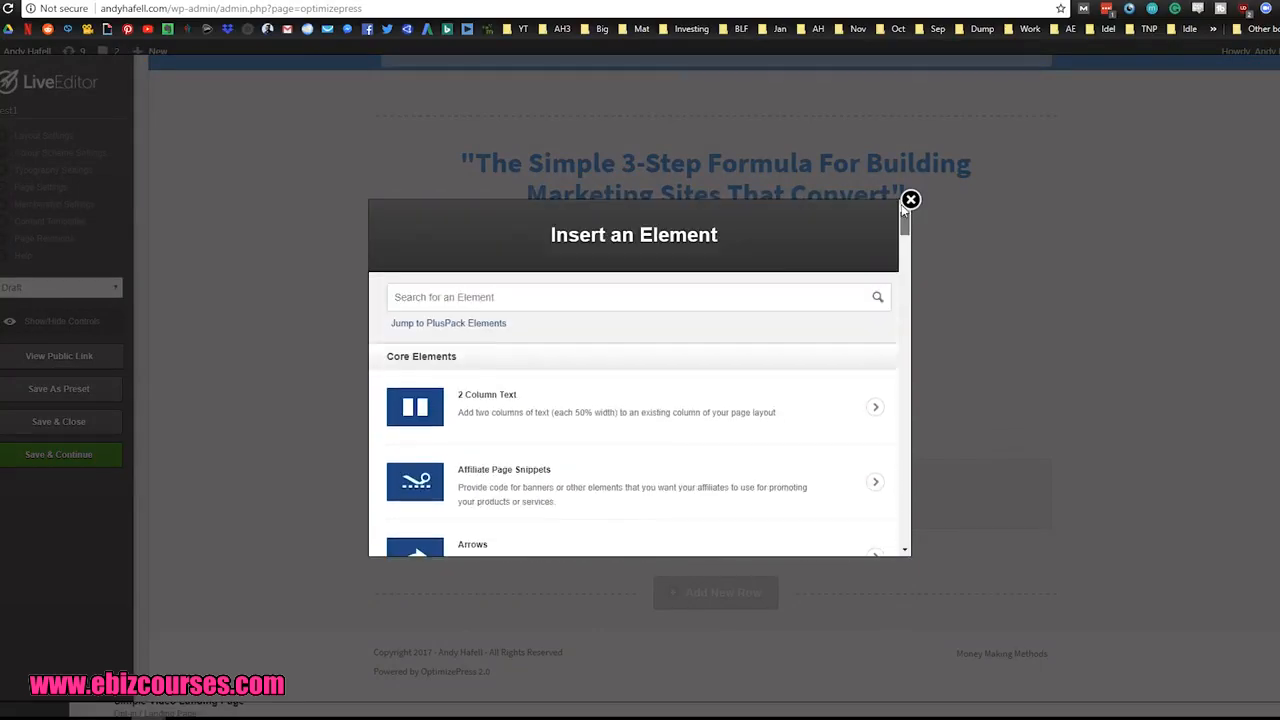
pyautogui.click(605, 297)
pyautogui.write('im')
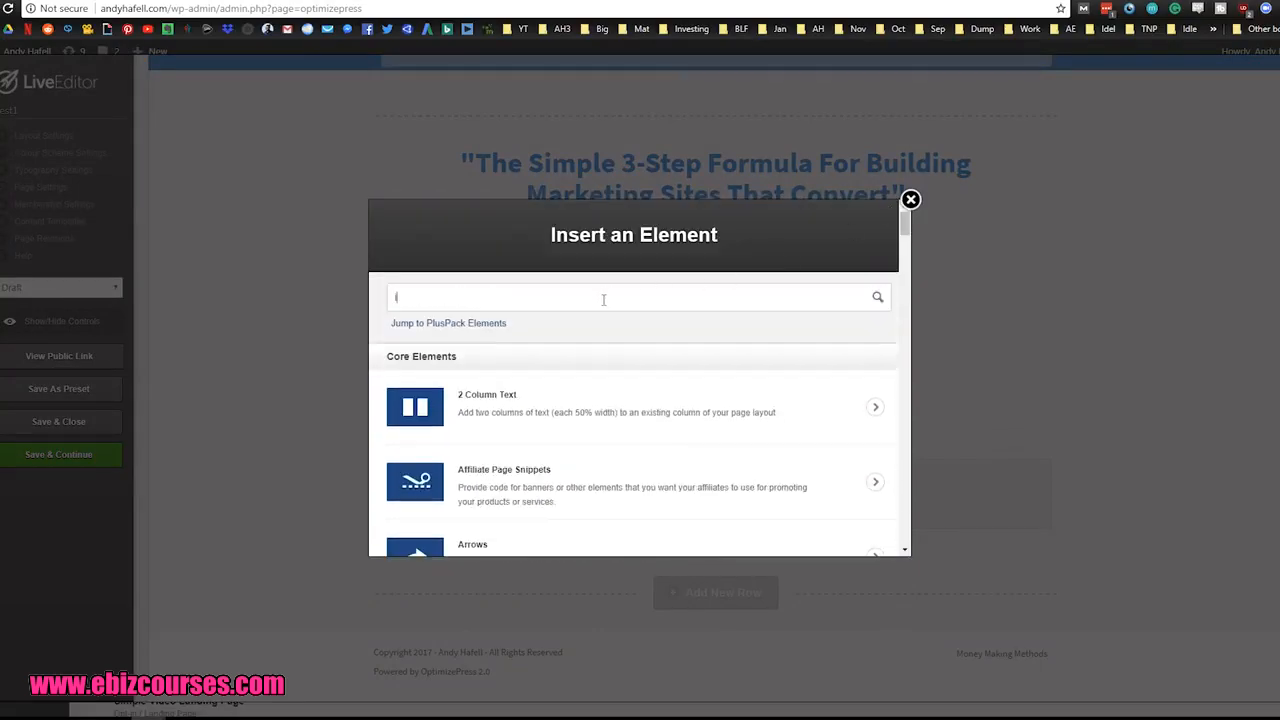
pyautogui.write('age')
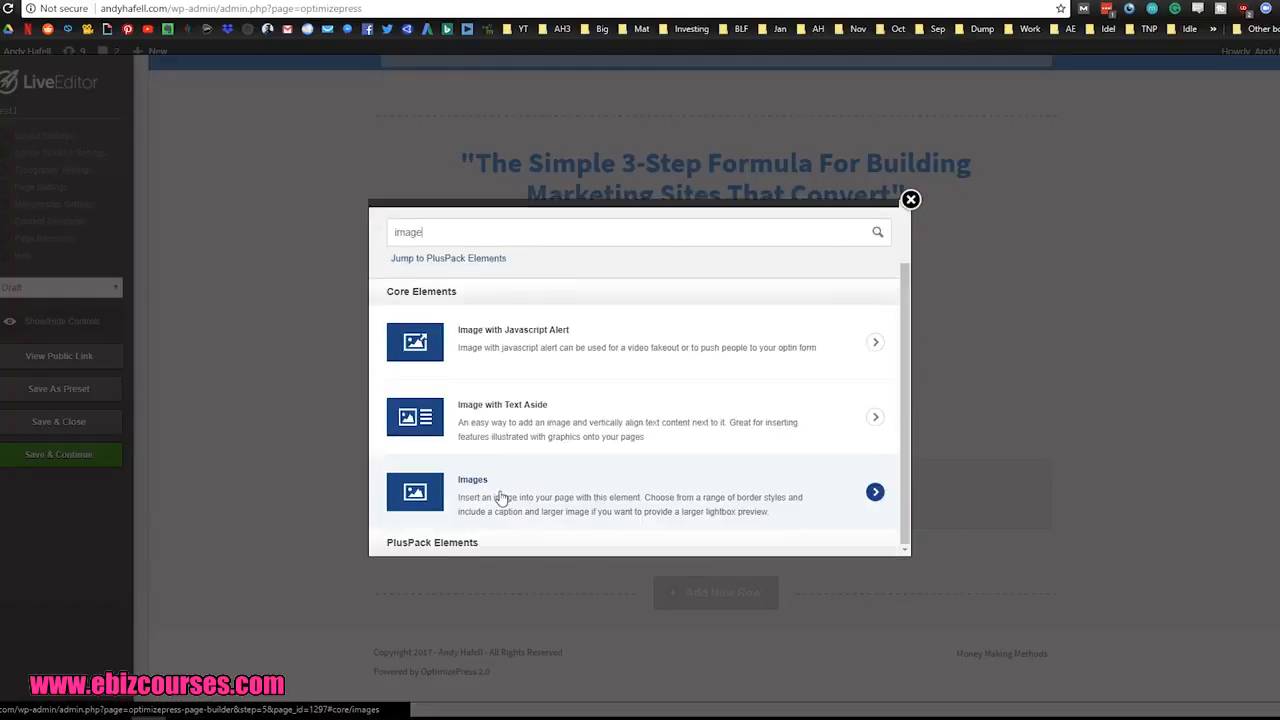
# Step: Search the elements for "video", choose the Video Player element and pick the first player style
pyautogui.doubleClick(490, 240)
pyautogui.write('video')
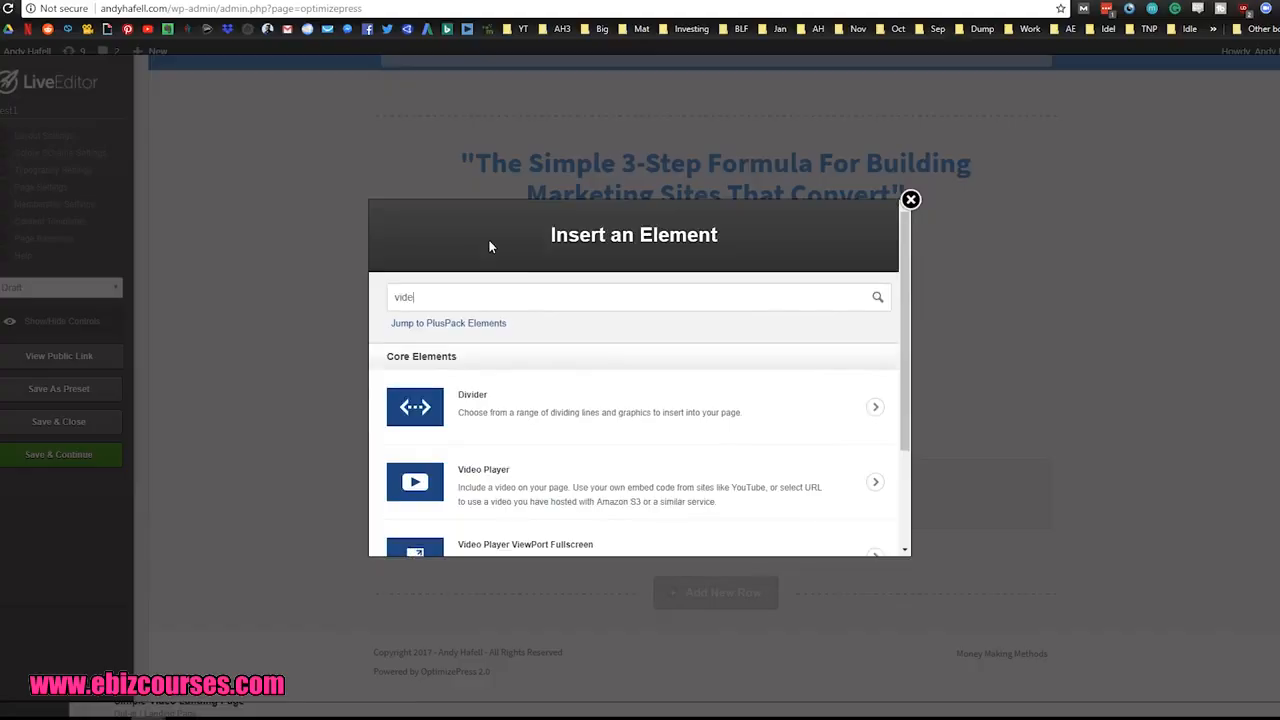
pyautogui.scroll(-2, 717, 374)
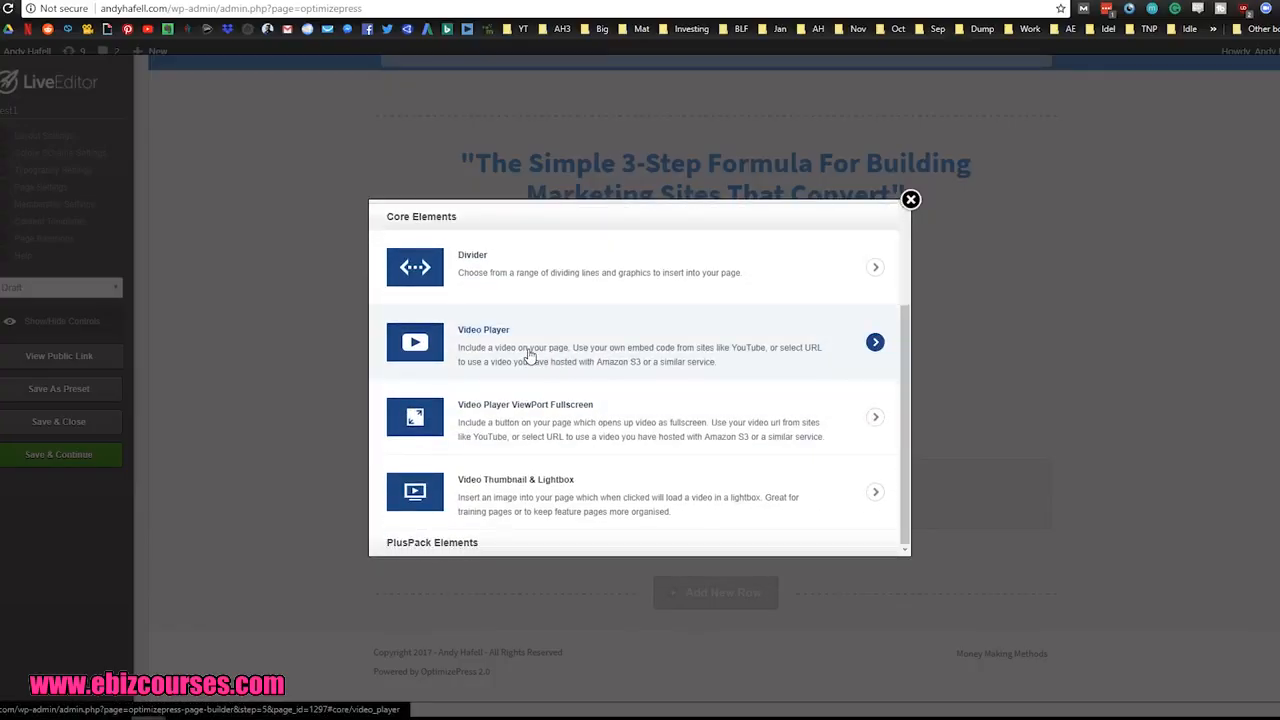
pyautogui.click(530, 355)
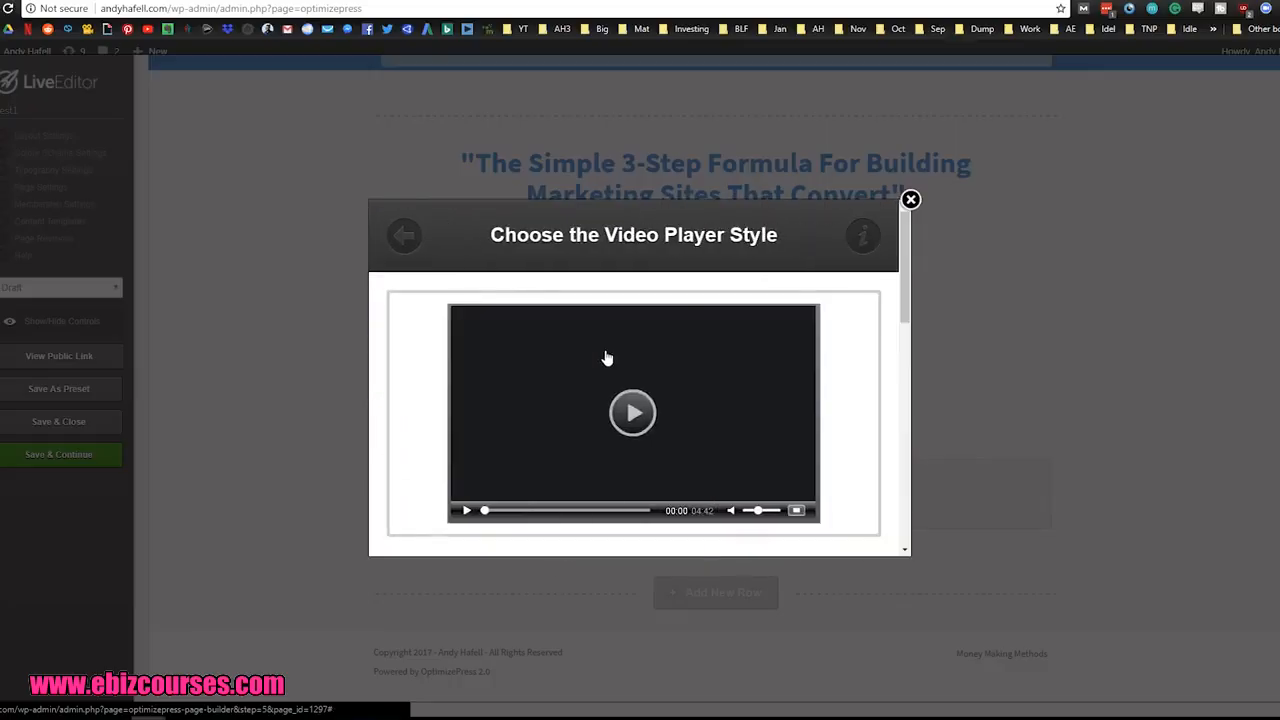
pyautogui.scroll(-1, 620, 390)
pyautogui.click(600, 354)
pyautogui.scroll(-1, 600, 395)
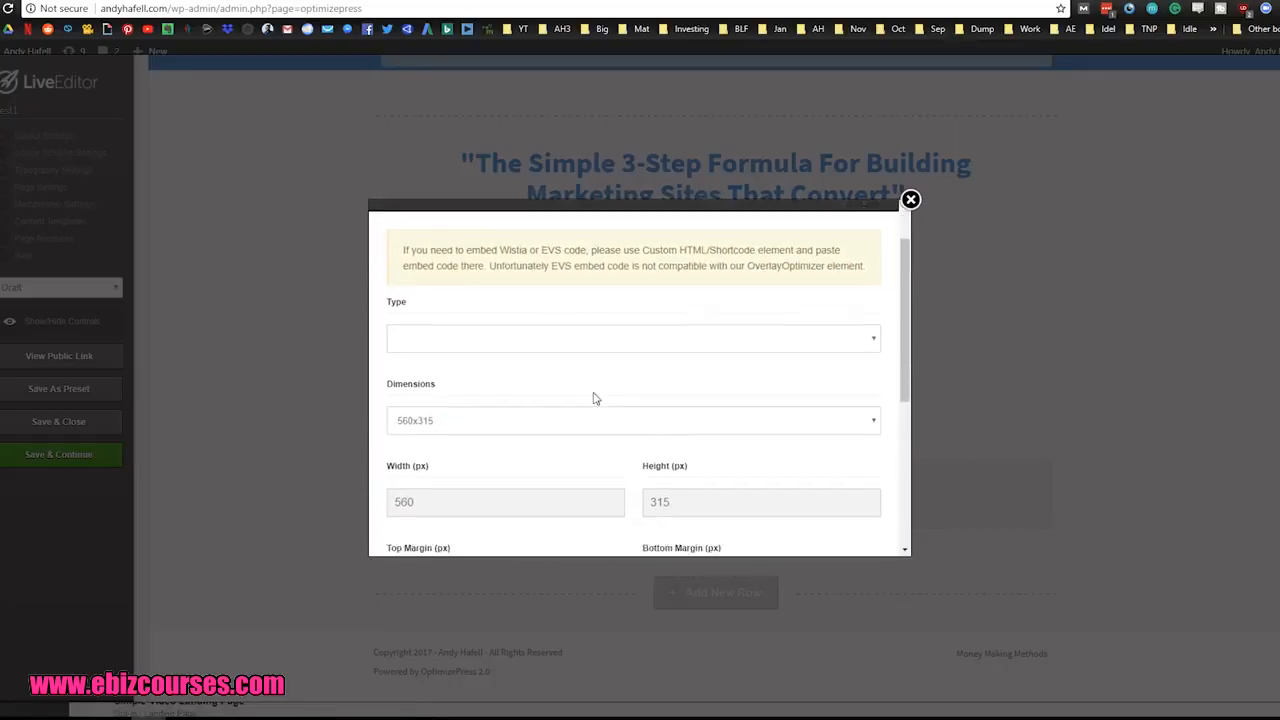
# Step: Try the video player settings with the YouTube type and 560x315 dimensions, and dismiss them without inserting the video
pyautogui.click(517, 329)
pyautogui.click(456, 372)
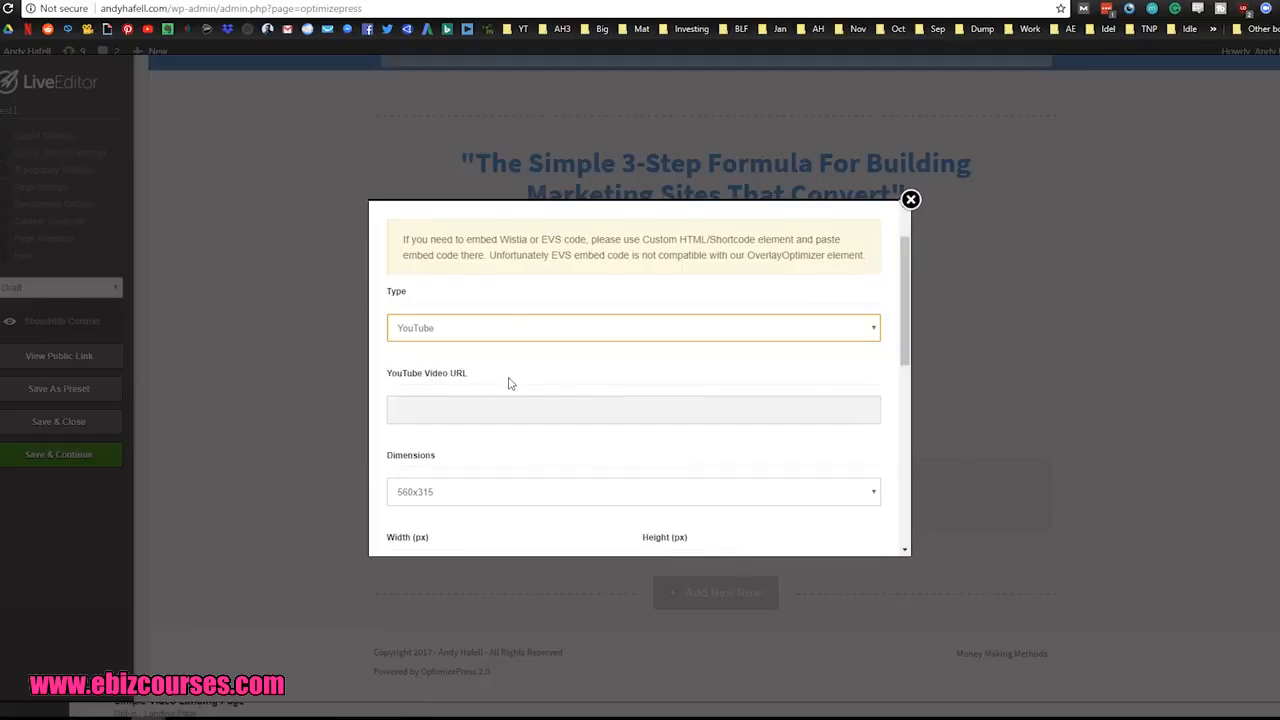
pyautogui.scroll(-3, 491, 411)
pyautogui.click(486, 267)
pyautogui.scroll(2, 594, 423)
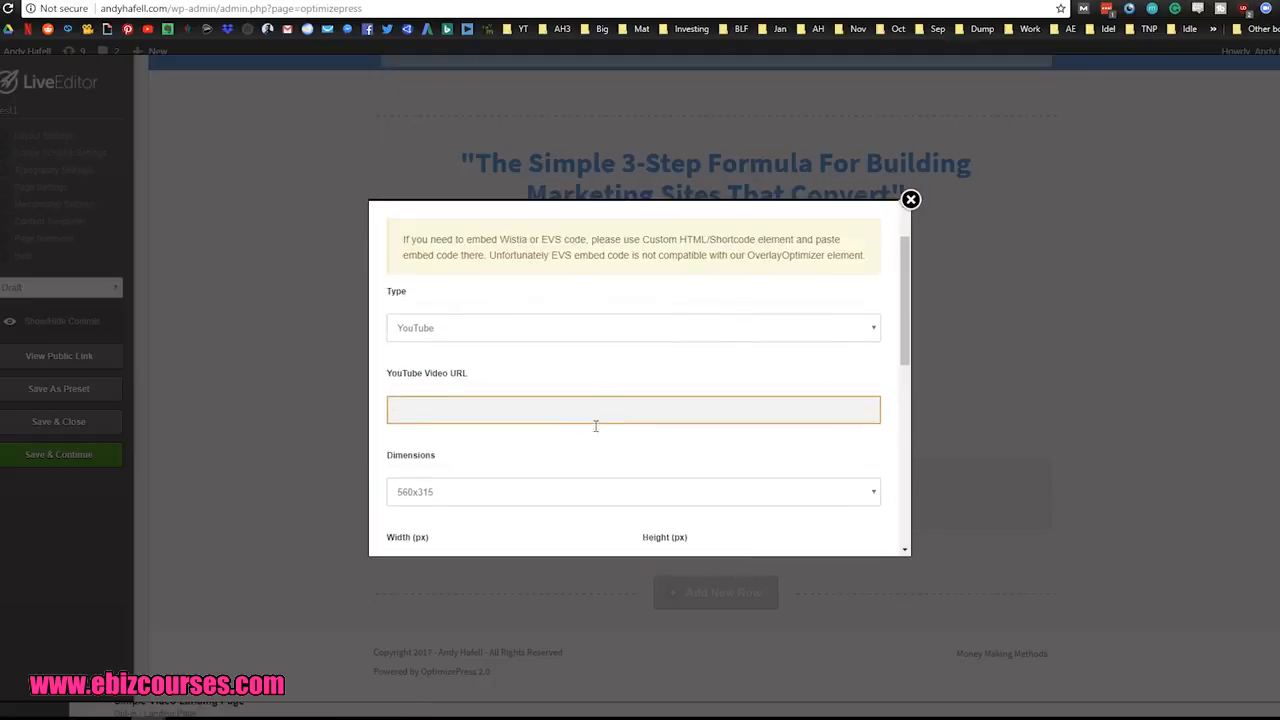
pyautogui.scroll(-2, 503, 423)
pyautogui.click(425, 355)
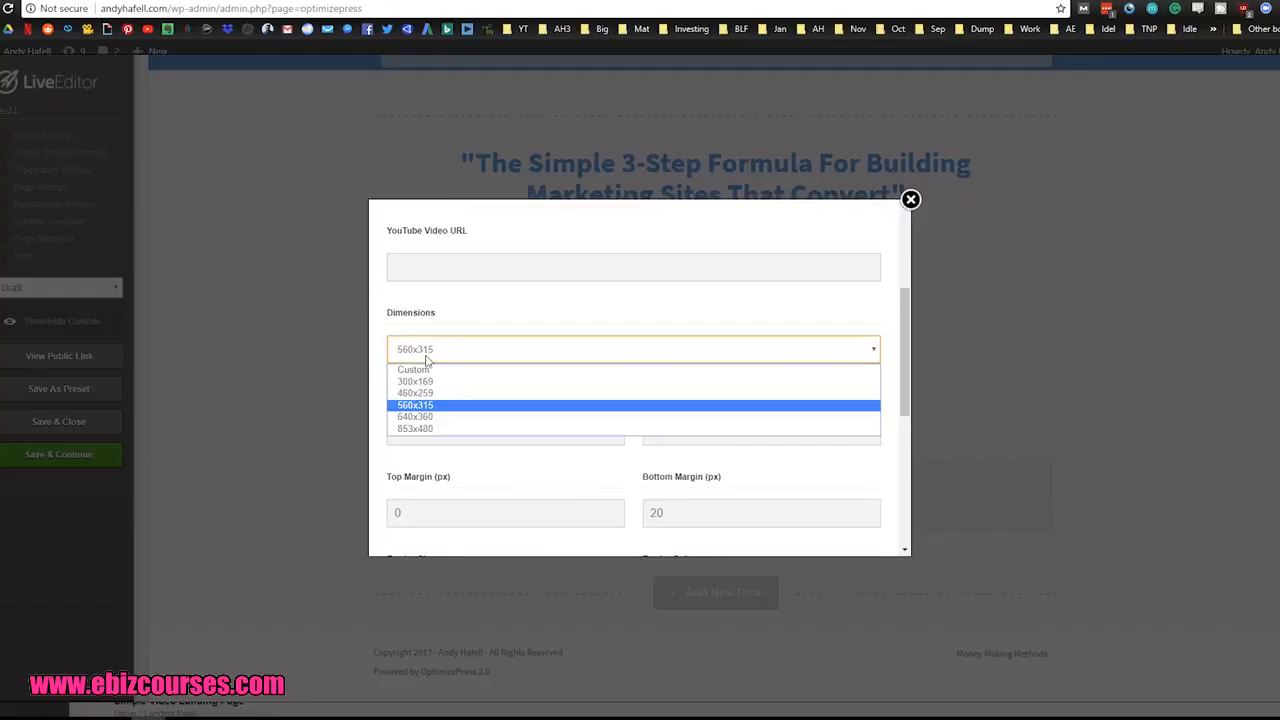
pyautogui.click(455, 410)
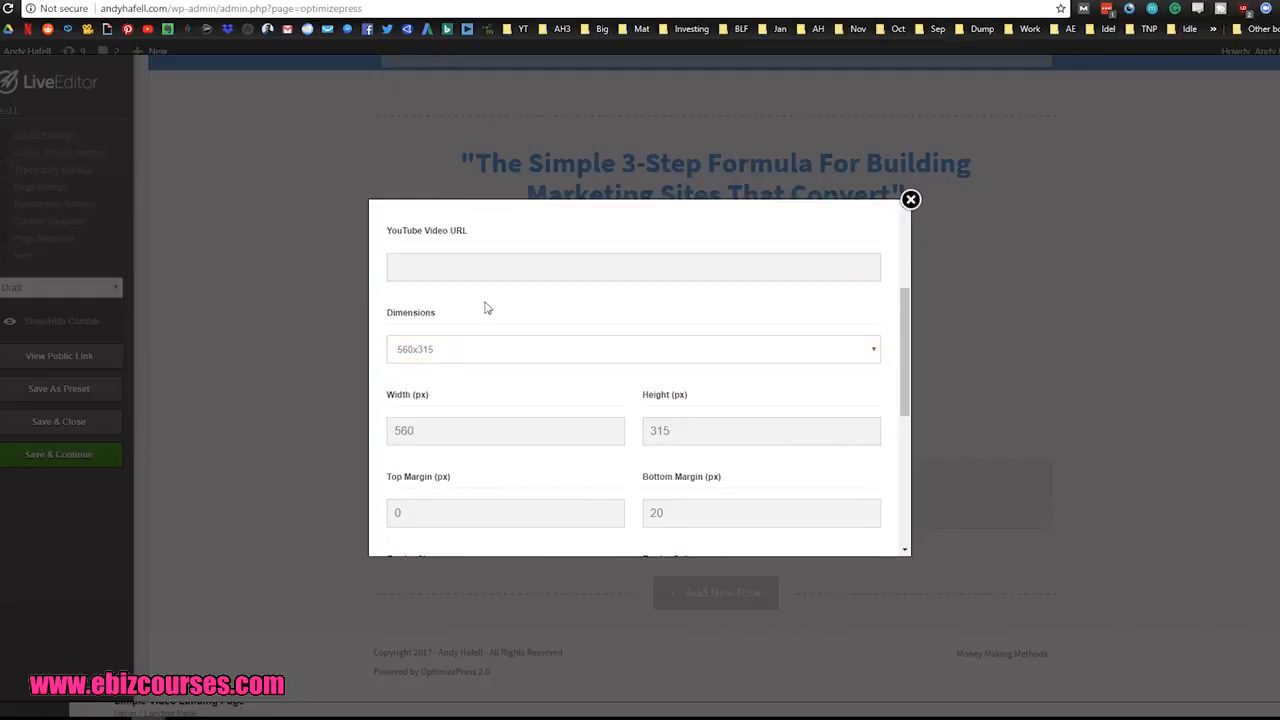
pyautogui.click(911, 200)
pyautogui.scroll(1, 1078, 312)
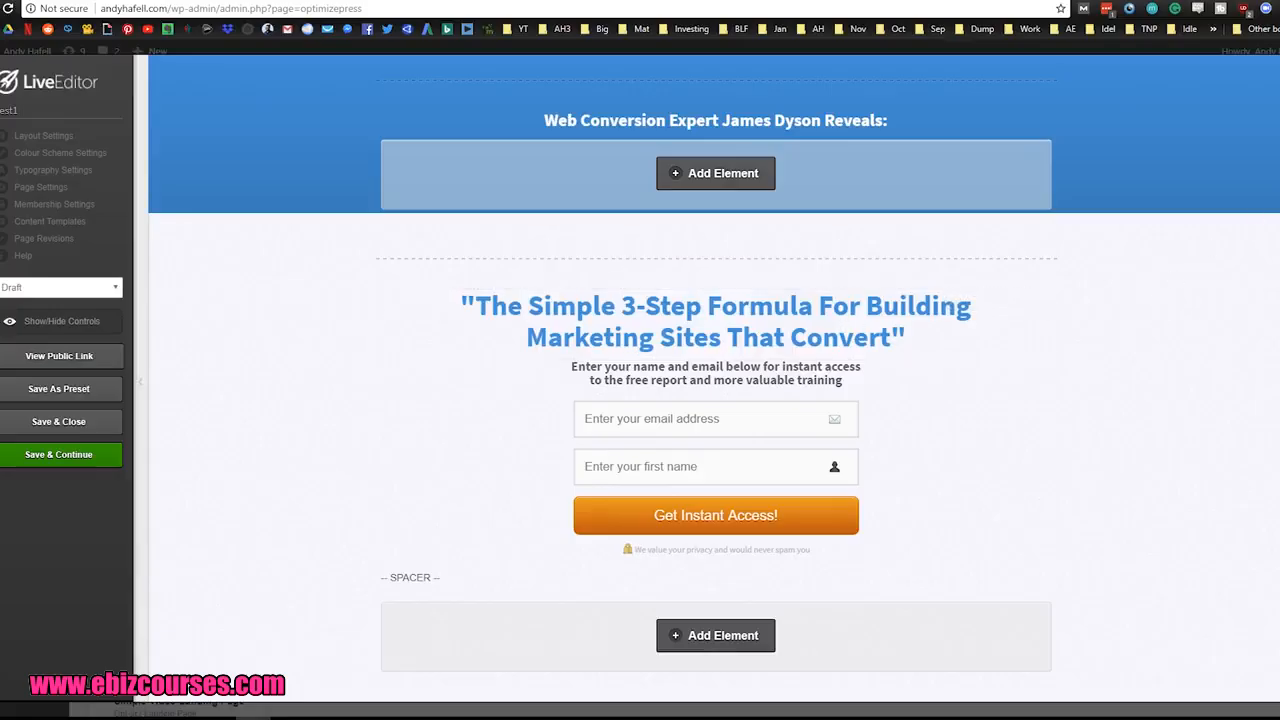
# Step: Bring up a blank Evernote note beside the page and enter the lines "Want pizza" and "get pizza"
pyautogui.moveTo(1279, 42); pyautogui.dragTo(849, 82)
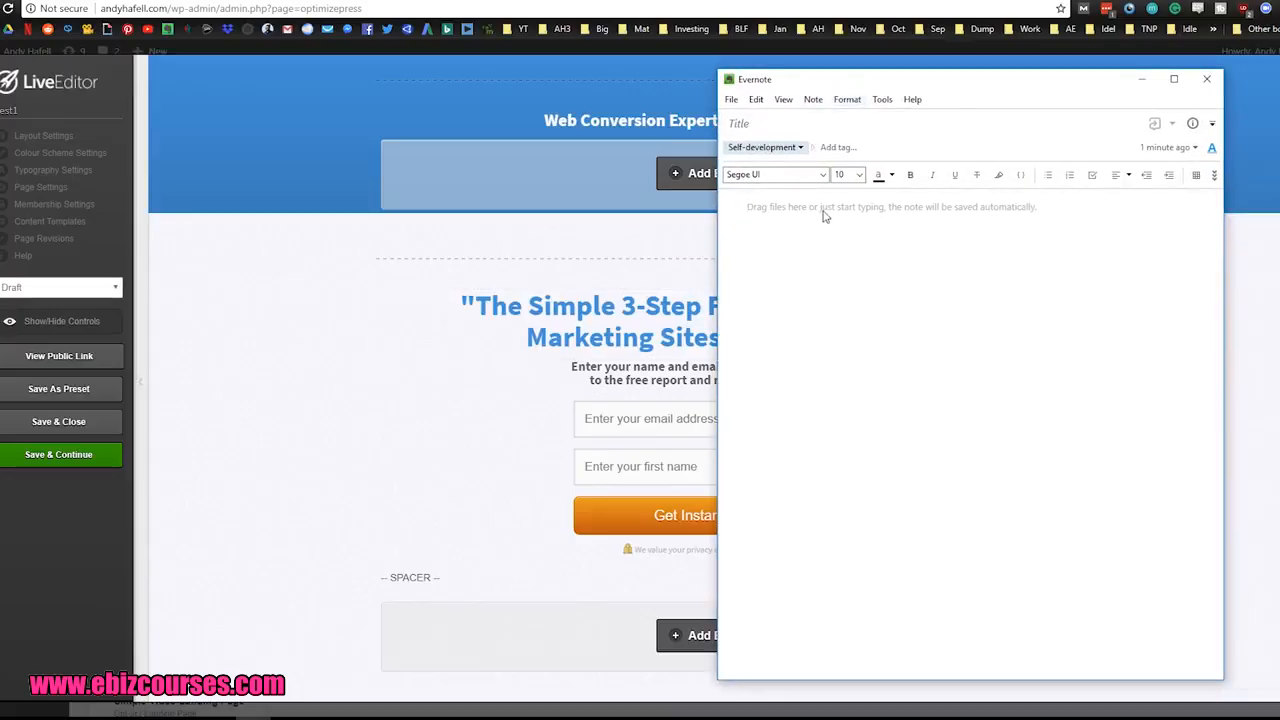
pyautogui.write('Want pizza')
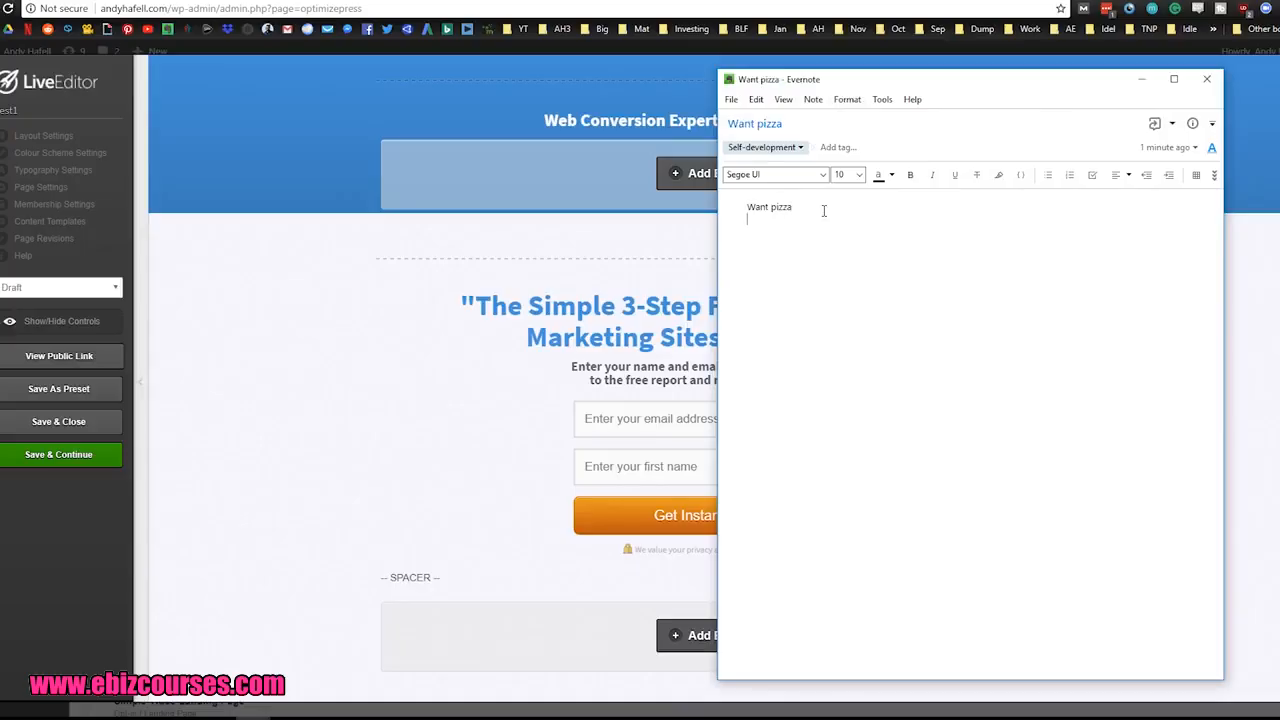
pyautogui.press('Return')
pyautogui.write('get pizza')
pyautogui.press('Return')
# Step: Add the lines "Lightroom Presets", "Photo hacks" and "Photo tips" to the note and return to the landing page
pyautogui.write('Lightroom Presets')
pyautogui.press('Return')
pyautogui.write('Photo hacks')
pyautogui.press('Return')
pyautogui.write('Photo ip')
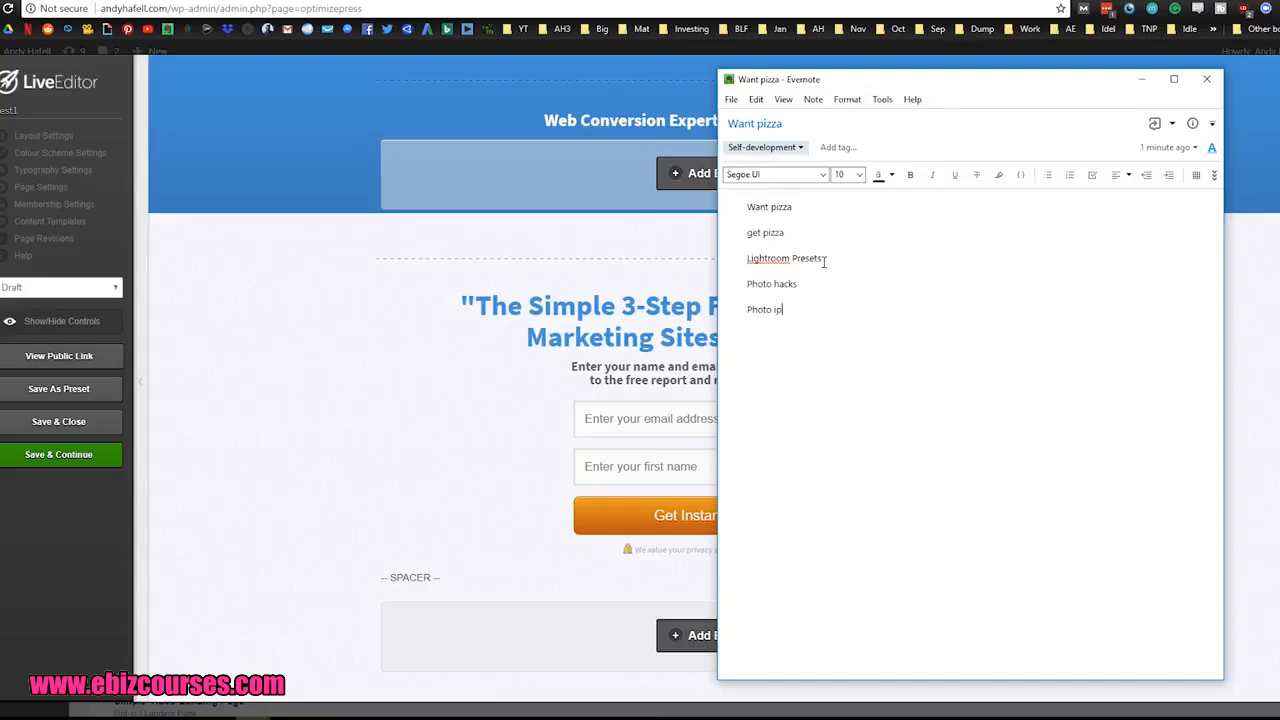
pyautogui.press('BackSpace')
pyautogui.press('BackSpace')
pyautogui.write('tips')
pyautogui.click(320, 350)
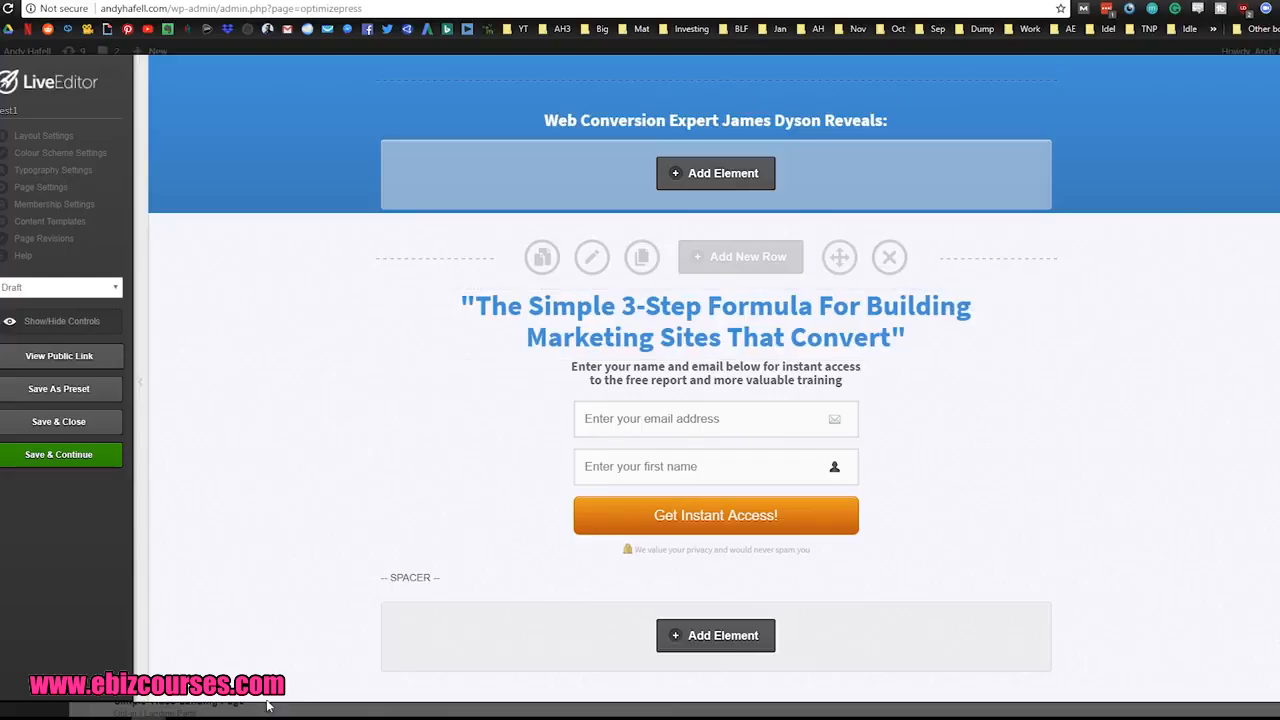
# Step: Reopen the Evernote note, append "- 10 favorite lightroom presets" to the "Want pizza" line and highlight the added phrase
pyautogui.click(331, 663)
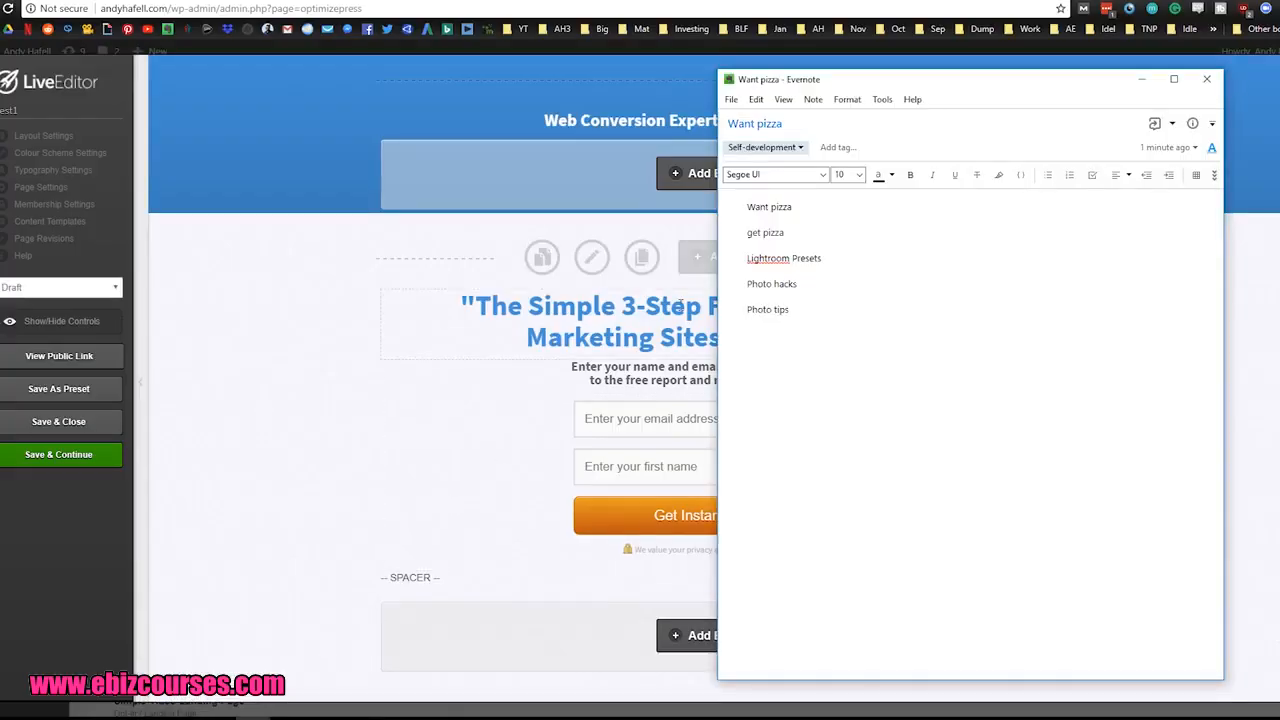
pyautogui.click(820, 208)
pyautogui.write('- 10 (')
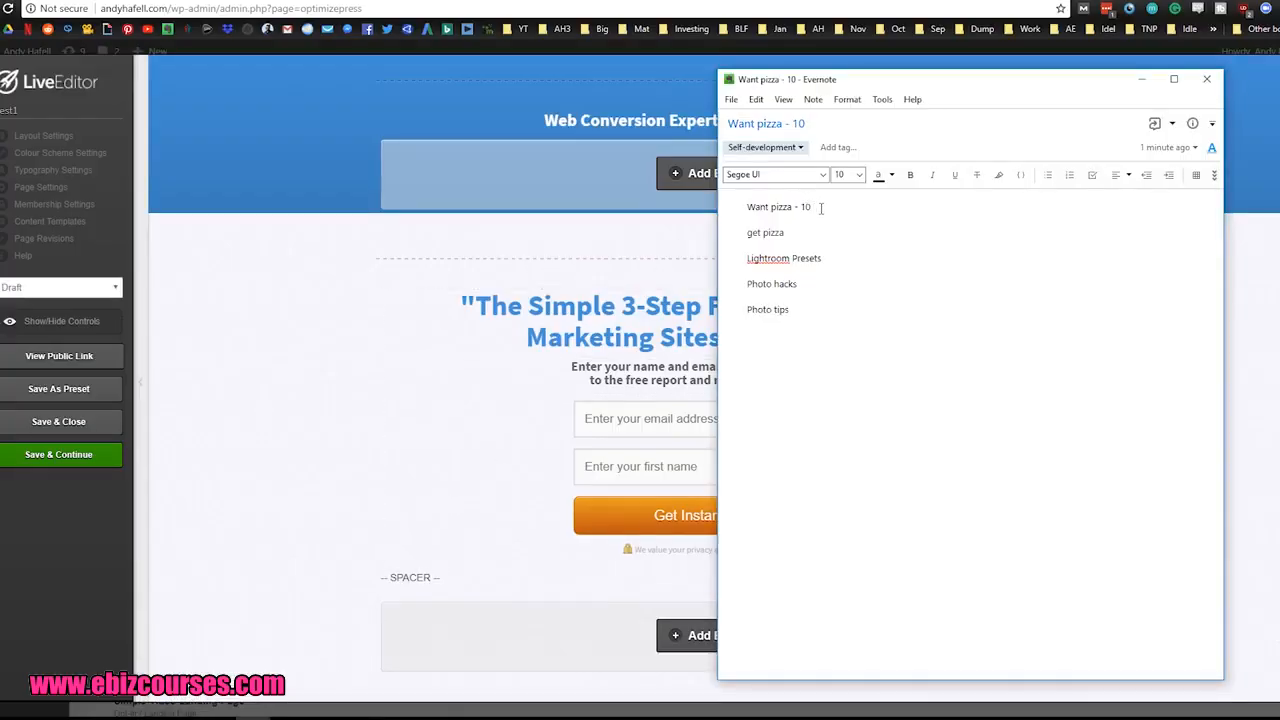
pyautogui.write('avorite lightroom presets')
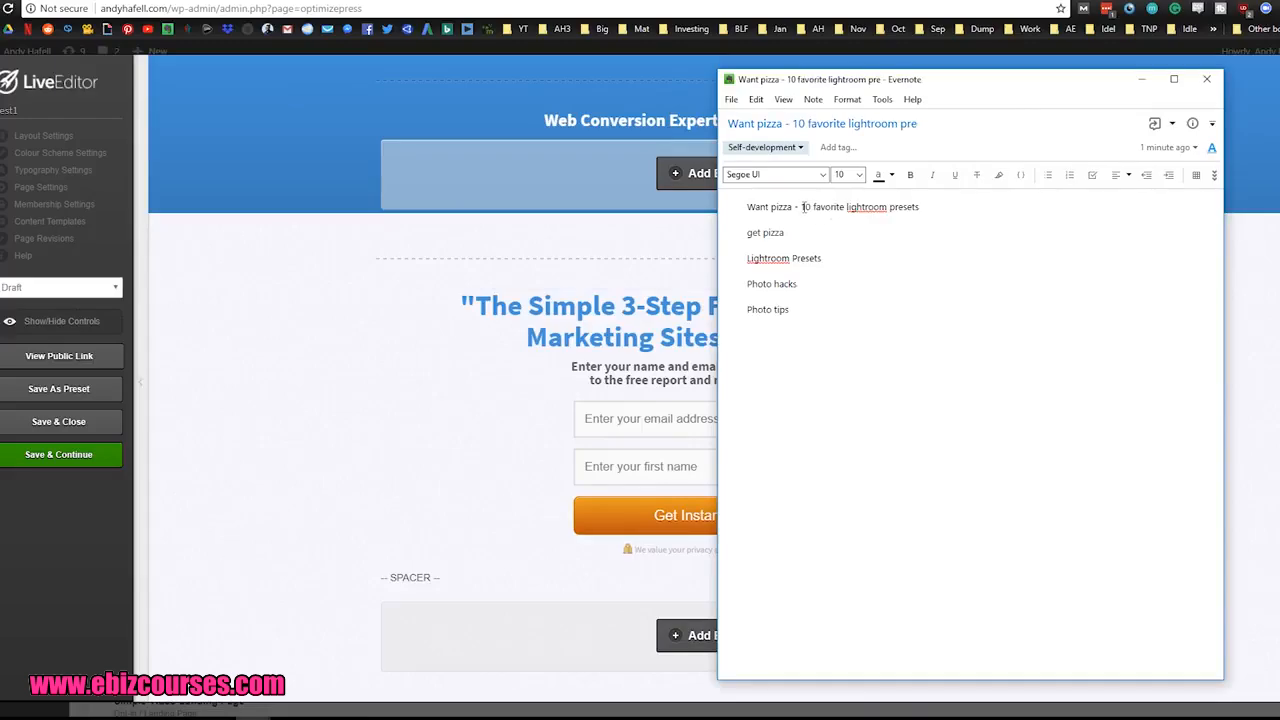
pyautogui.moveTo(801, 207); pyautogui.dragTo(928, 206)
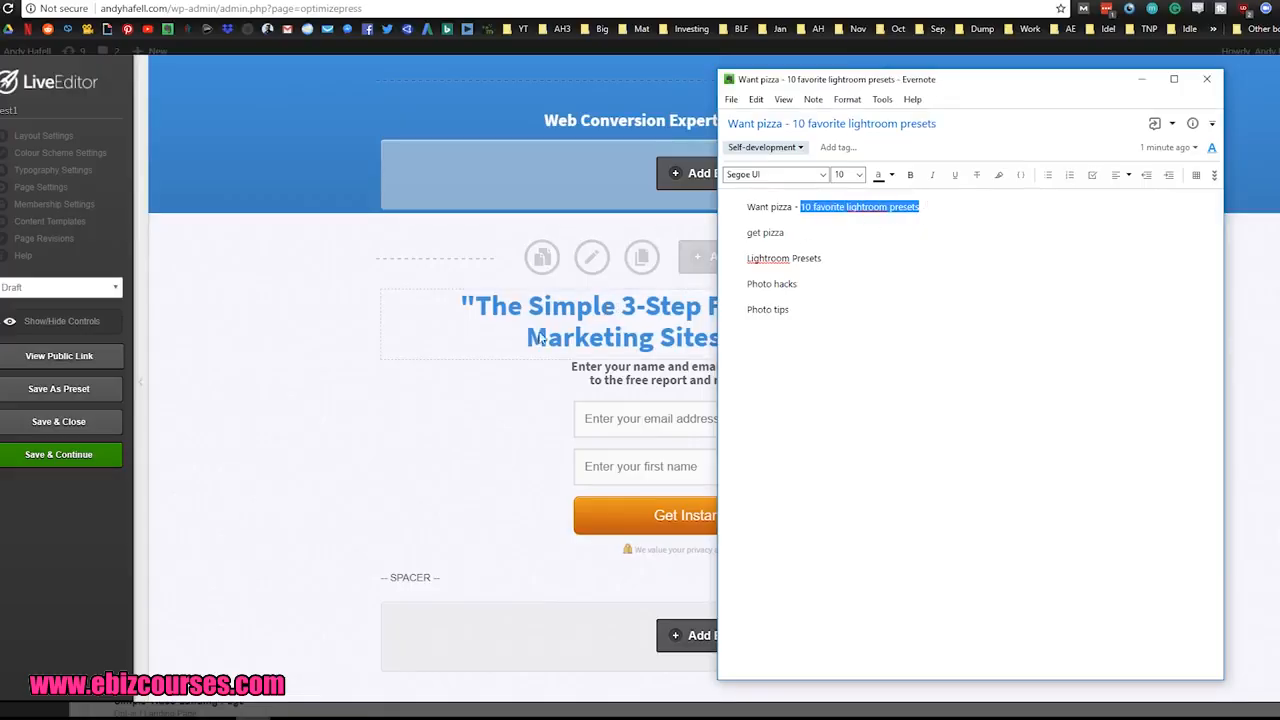
# Step: Append "- Photo hacks" to the "get pizza" line and highlight the offer on each pizza line for comparison
pyautogui.click(815, 237)
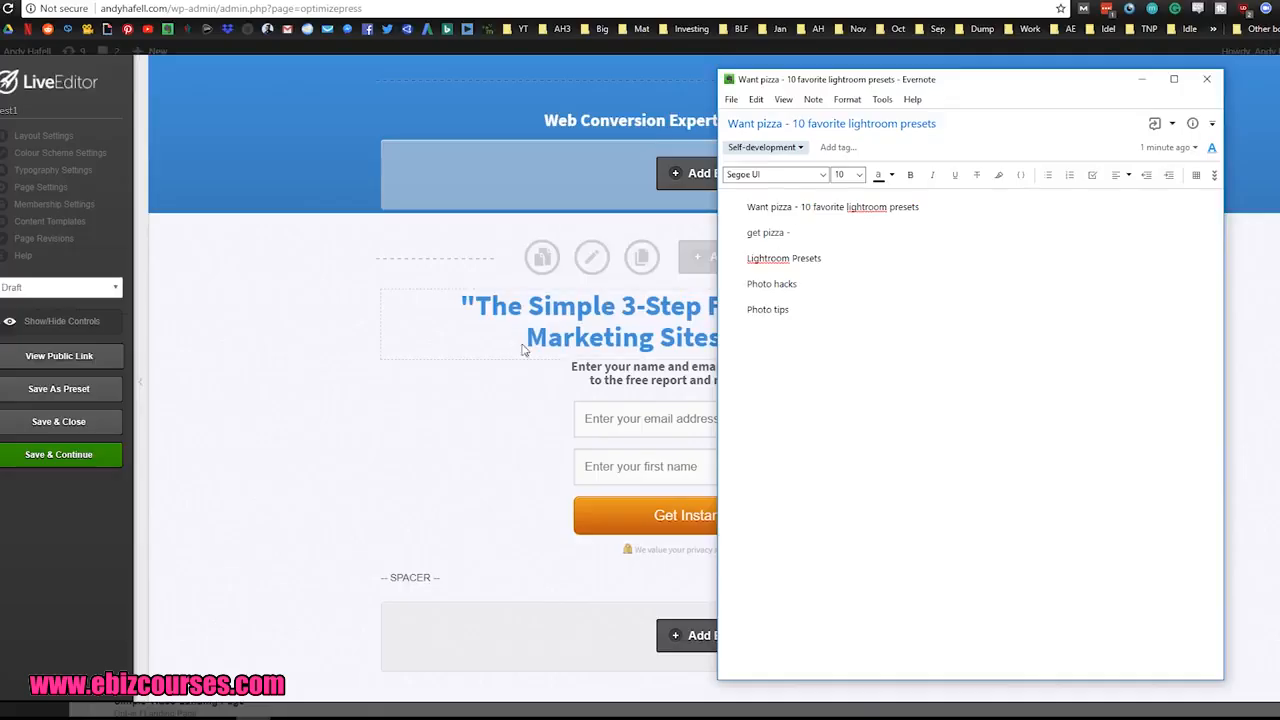
pyautogui.write('Photo hacks')
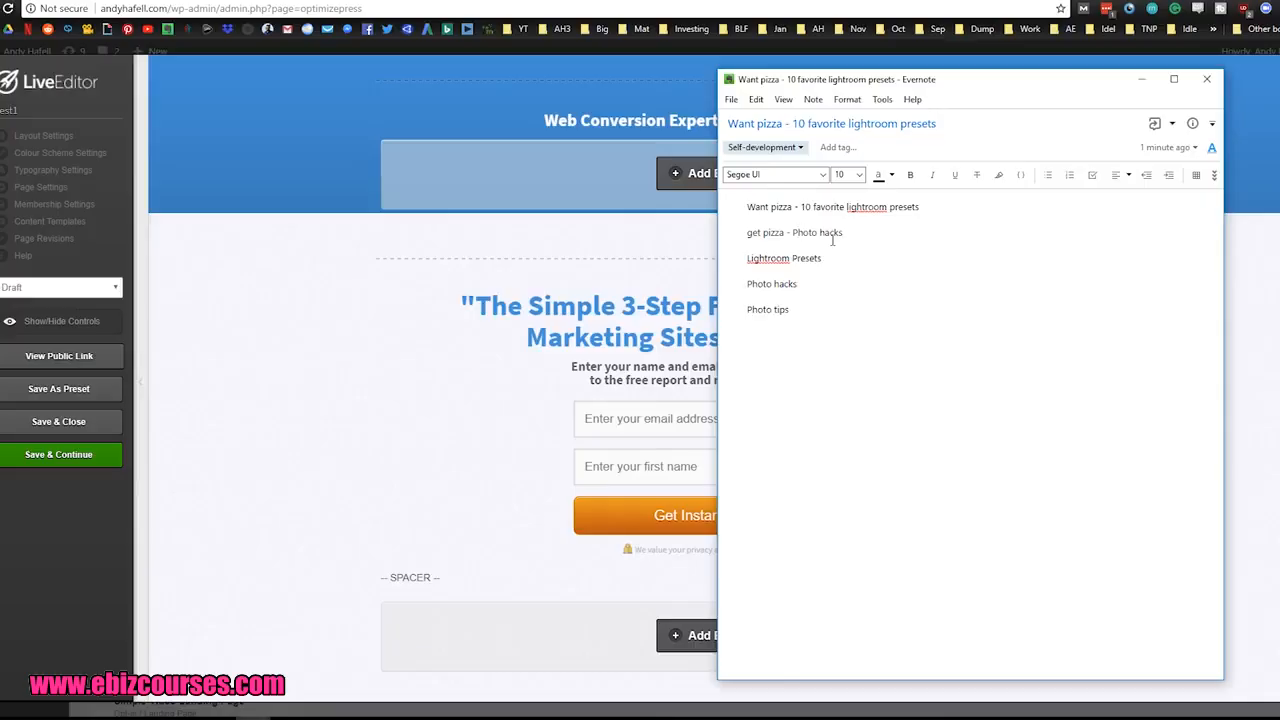
pyautogui.moveTo(800, 207); pyautogui.dragTo(922, 207)
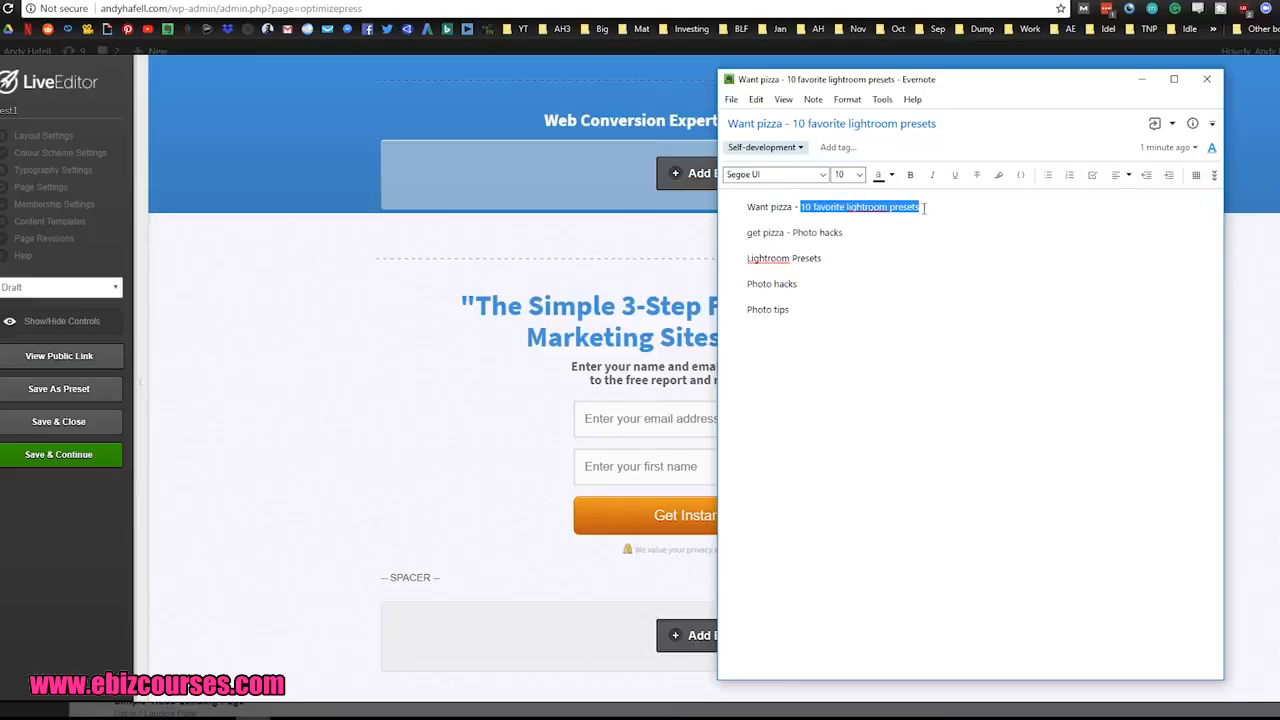
pyautogui.click(868, 254)
pyautogui.moveTo(792, 234); pyautogui.dragTo(849, 232)
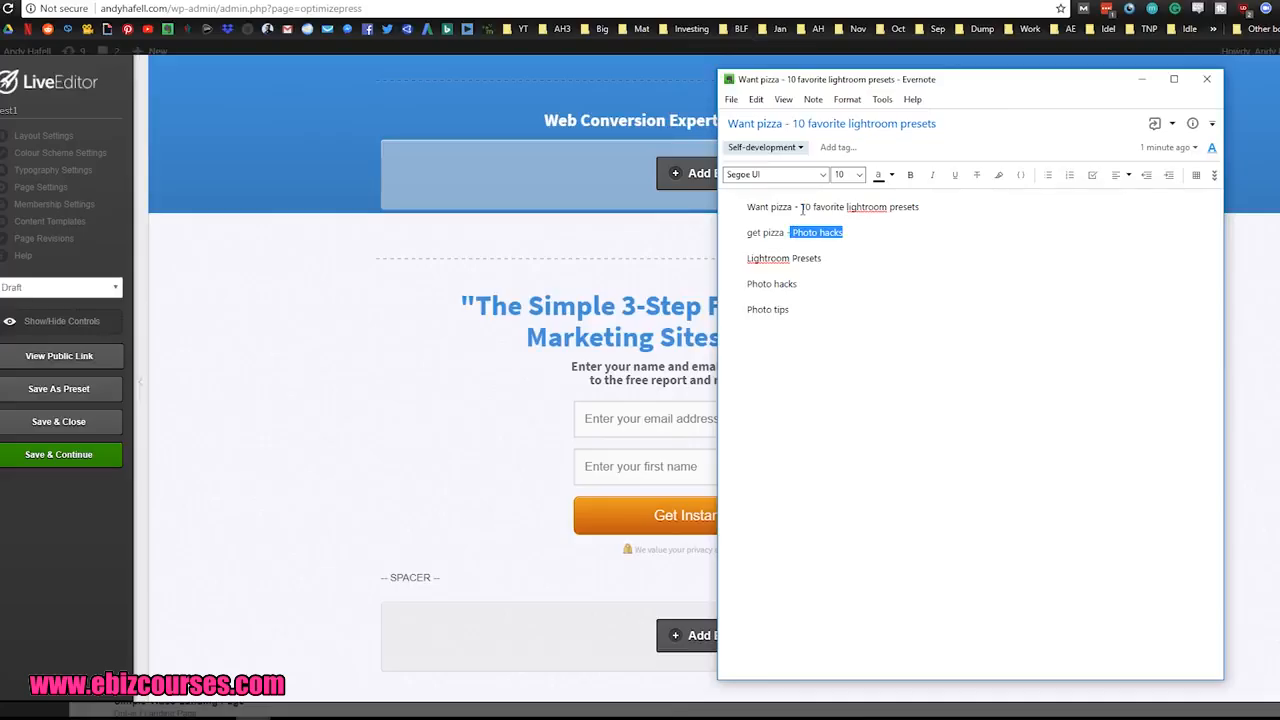
# Step: Switch back to the LiveEditor page and replace the main headline's text with "My 10 Favorite Lightroom Presets Will Make Your Photos 10x Better" in quotation marks
pyautogui.hotkey('alt', 'Tab')
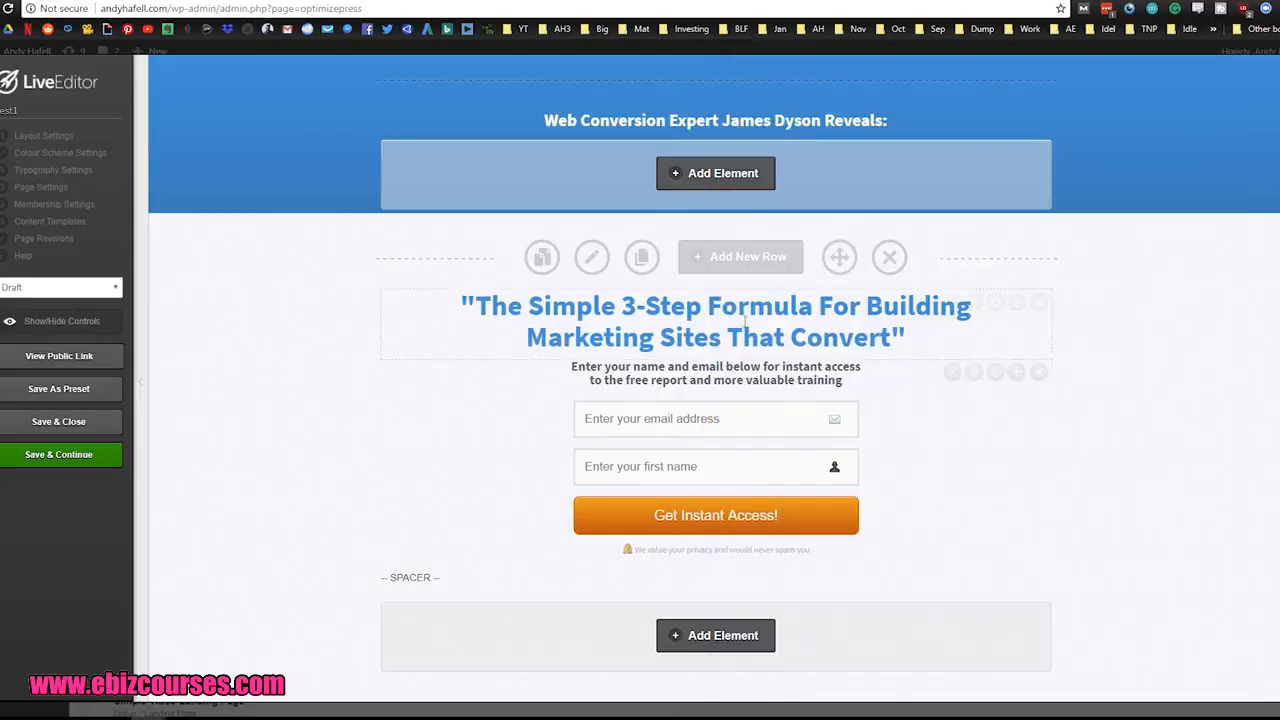
pyautogui.click(955, 303)
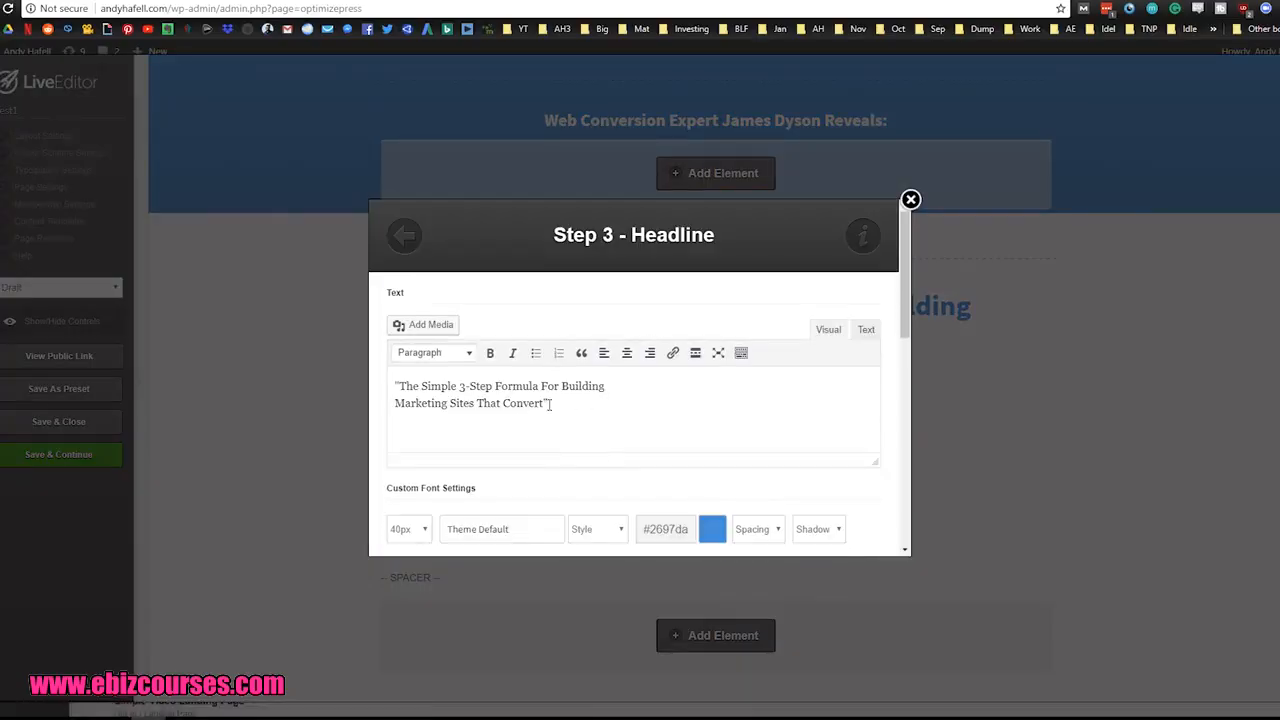
pyautogui.moveTo(549, 404); pyautogui.dragTo(399, 387)
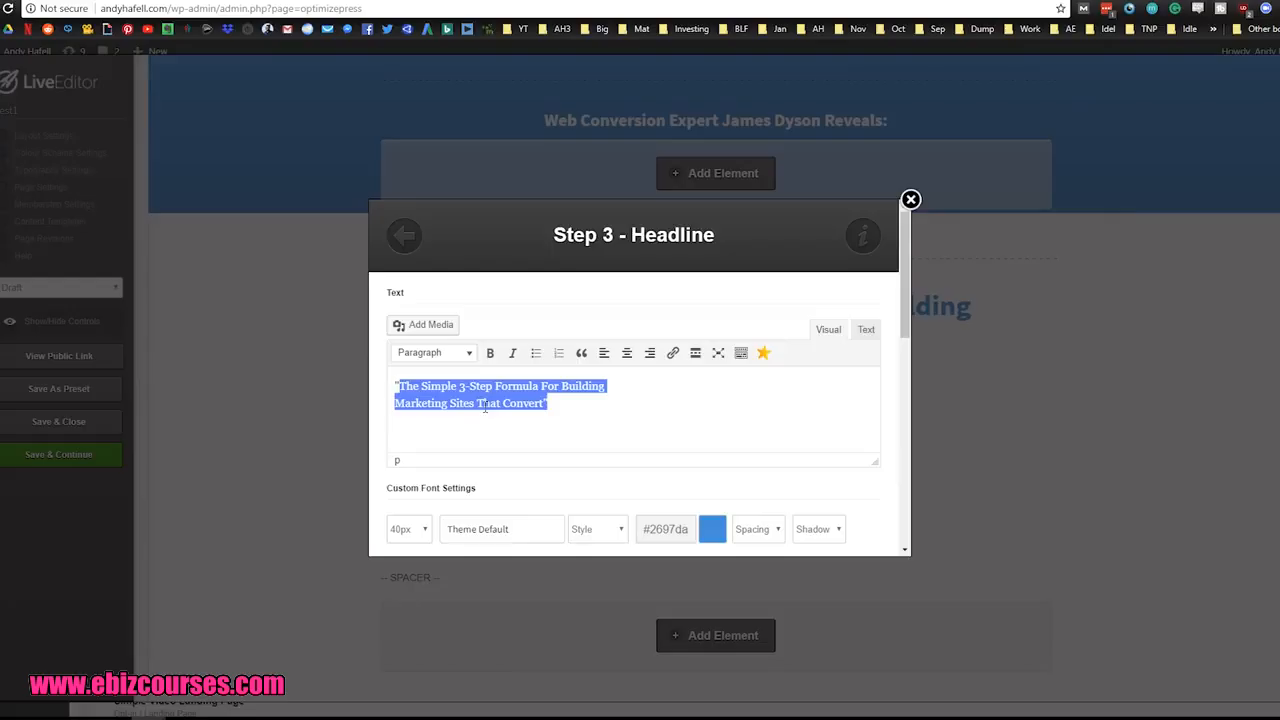
pyautogui.write('"My 10 Favorite Lightroom Presets Will Make Your Photos 10x Better"')
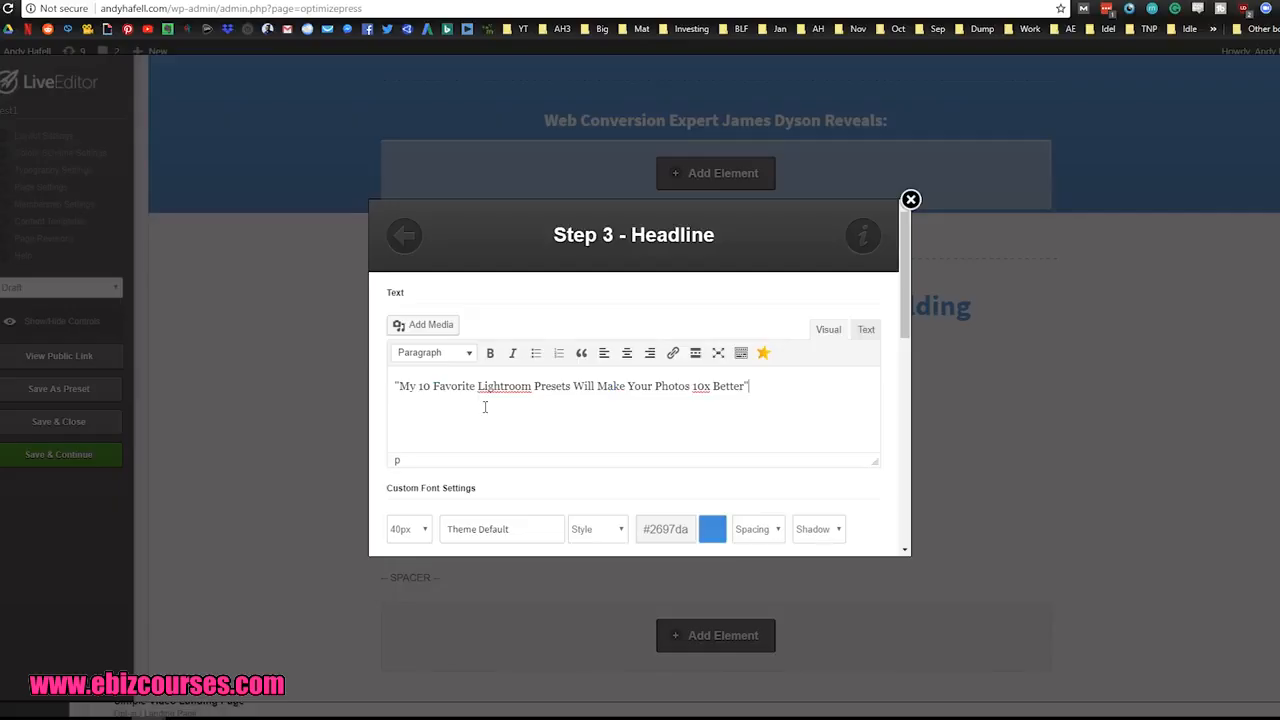
# Step: Add a second quoted headline paragraph reading "These 10 Lightroom Presets Will Make You A Better Photographer"
pyautogui.press('Return')
pyautogui.write('"These 10 Lightroom Presets Will Make You A Better Photographer"')
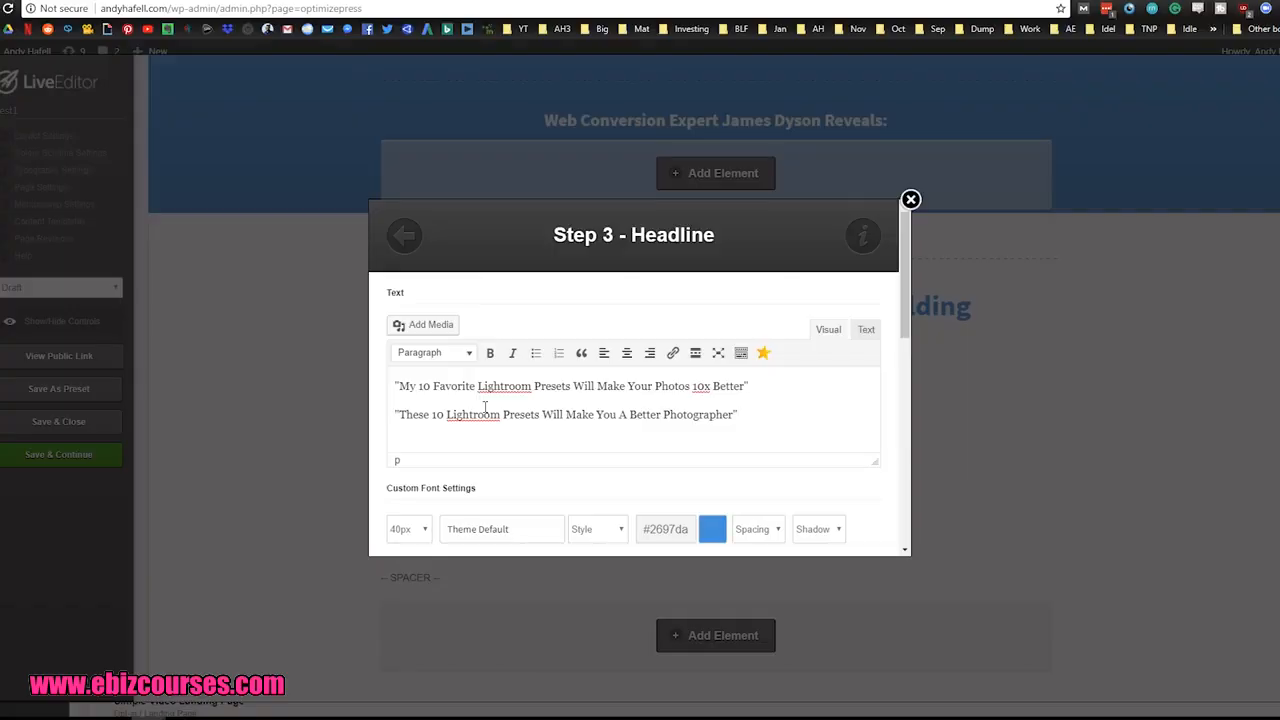
# Step: Add a third quoted headline paragraph reading "The 10 Lightroom Presets I Use Every Single Day"
pyautogui.press('Return')
pyautogui.write('"')
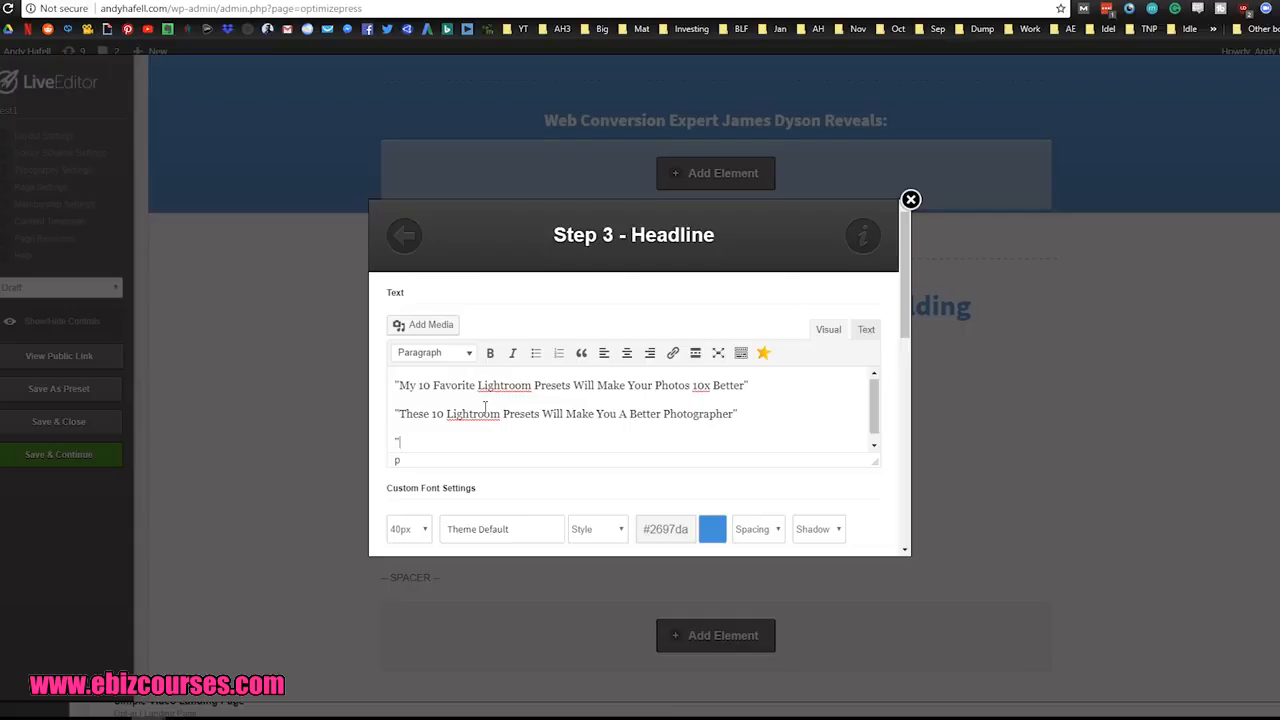
pyautogui.write('The 10 Lightroom Presets I Use Every Single Day"')
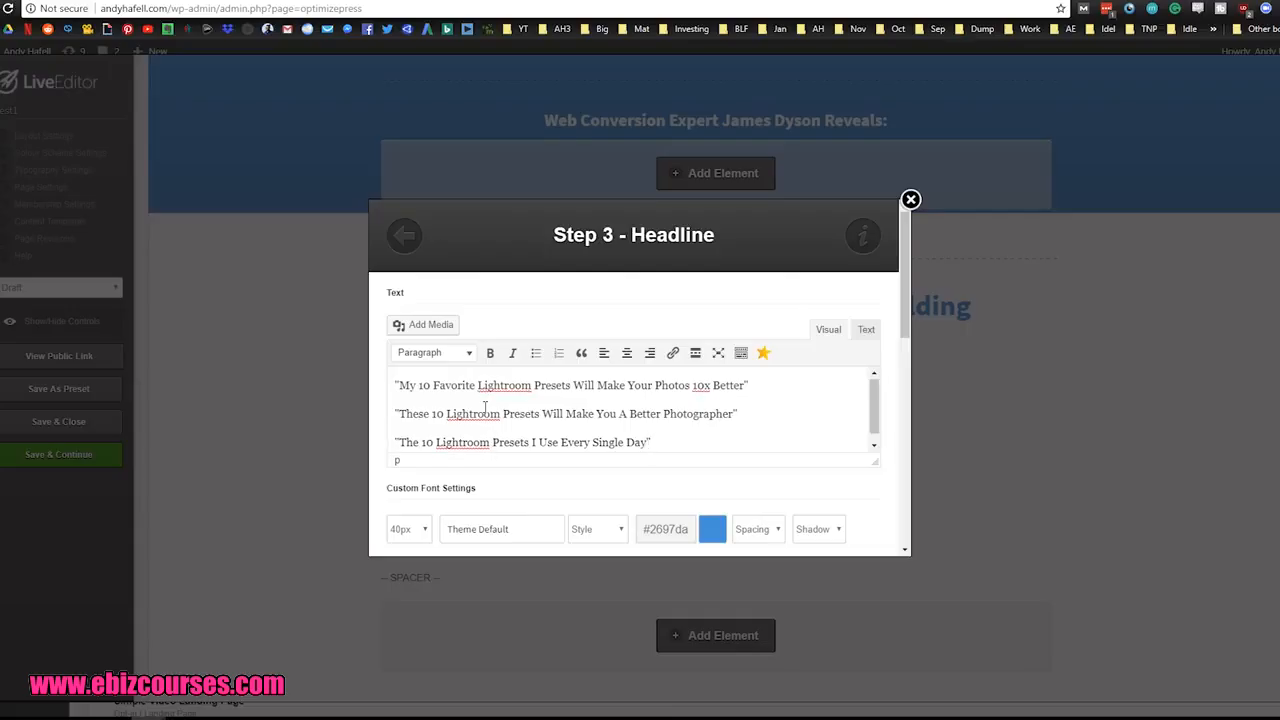
# Step: Add a fourth quoted headline, "These 10 Lightroom Presets Makes It Easy To Take Breathtaking Photographs", and enlarge the text area to show all the headlines
pyautogui.press('Return')
pyautogui.write('"')
pyautogui.write('These 10 Lightroom Presets Makes It Easy To Take Breathtaking Photographs"')
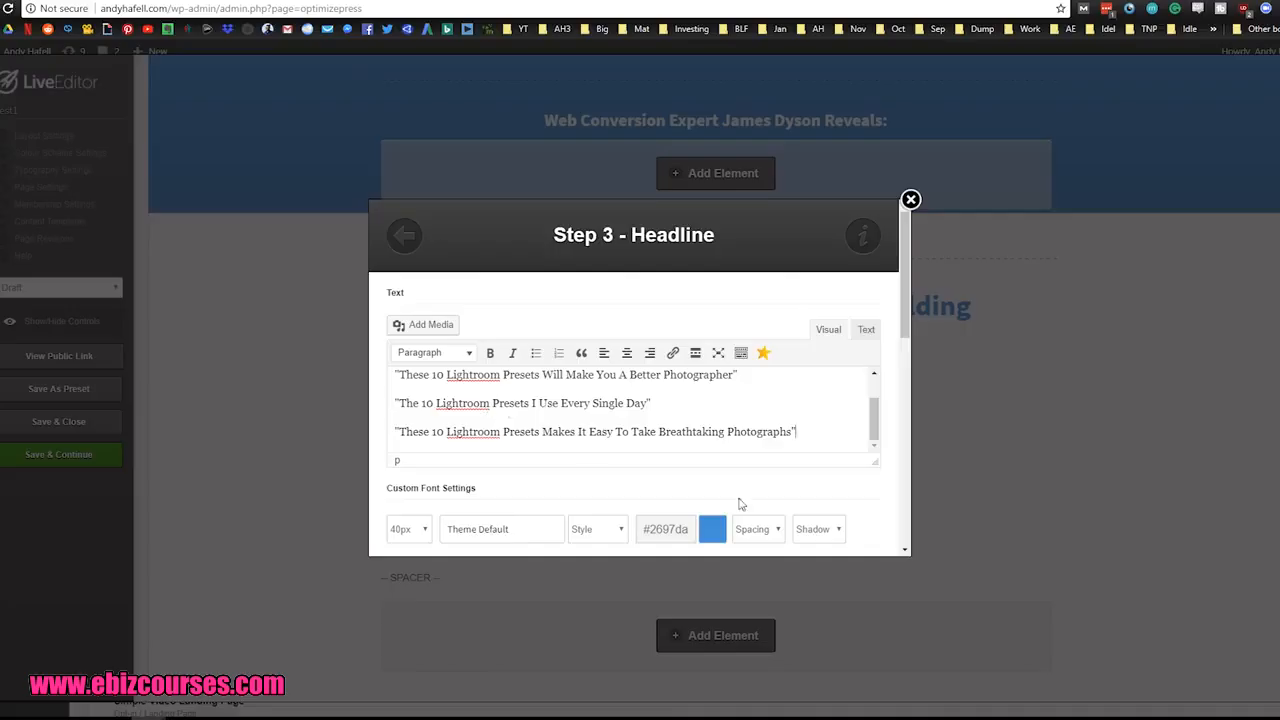
pyautogui.moveTo(875, 463); pyautogui.dragTo(872, 535)
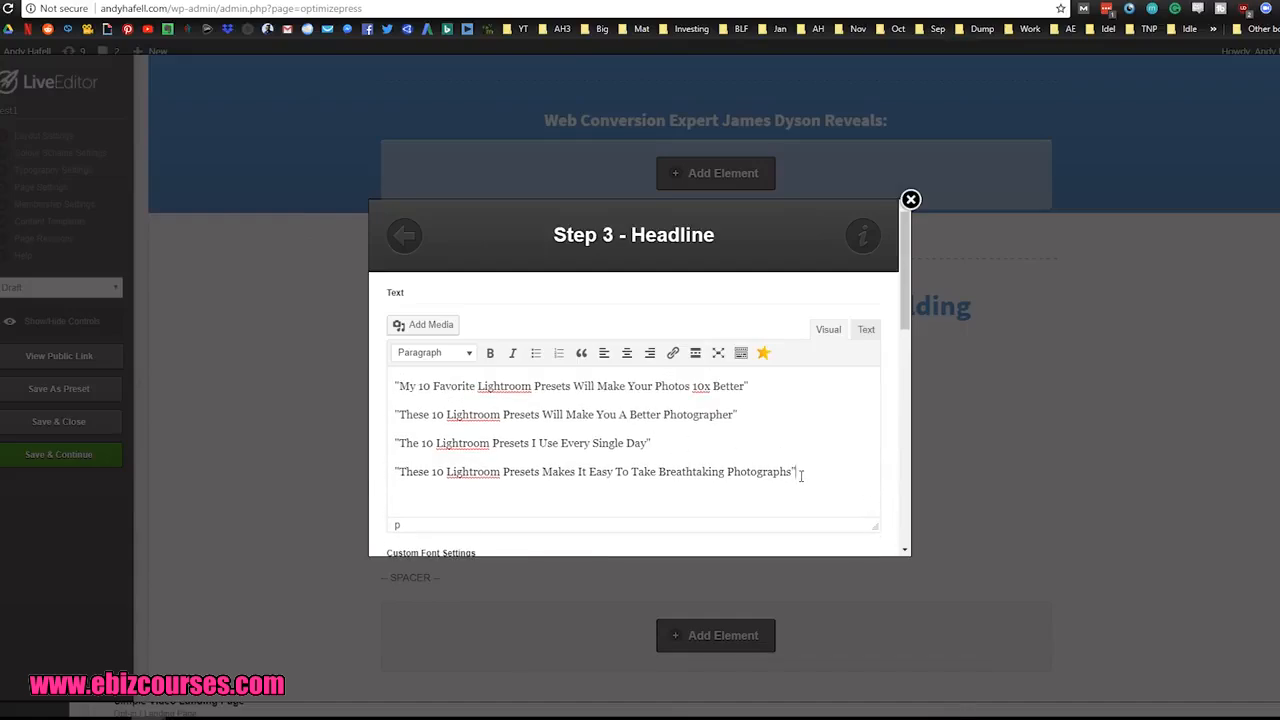
# Step: Open YouTube in a new tab, search for "10 Lightroom presets" and look through the result titles for headline ideas
pyautogui.hotkey('ctrl', 't')
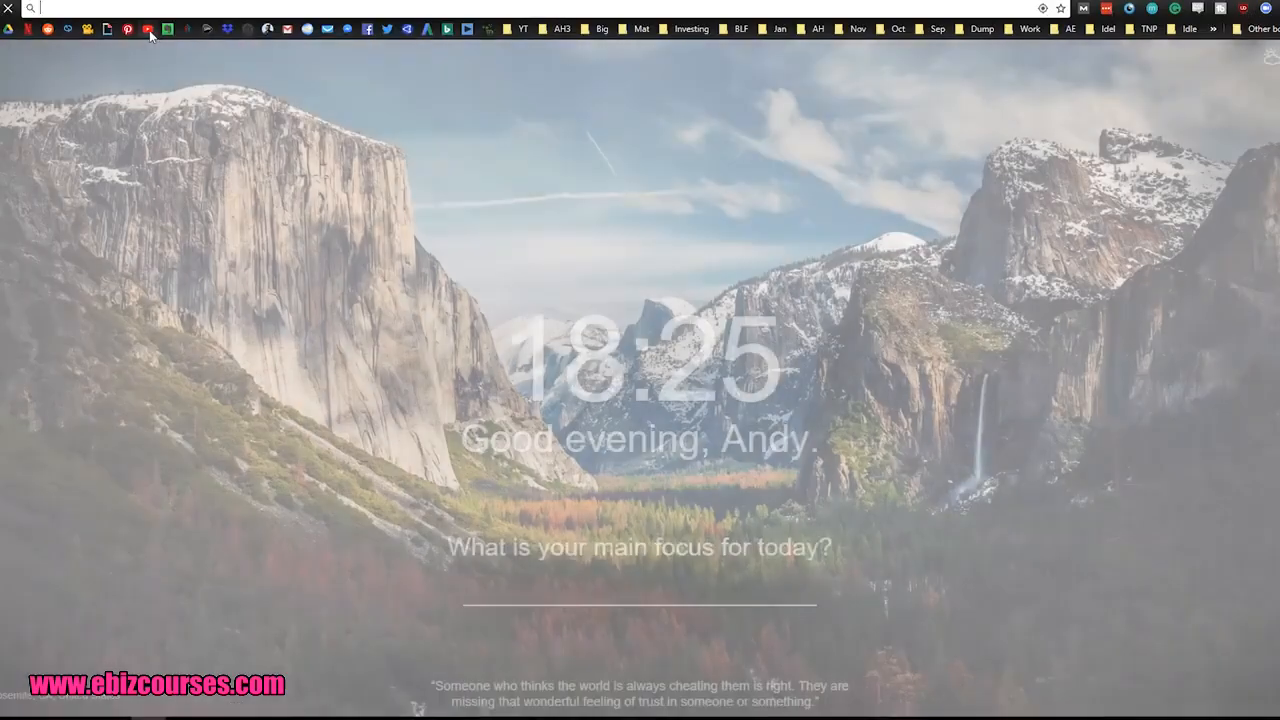
pyautogui.click(148, 28)
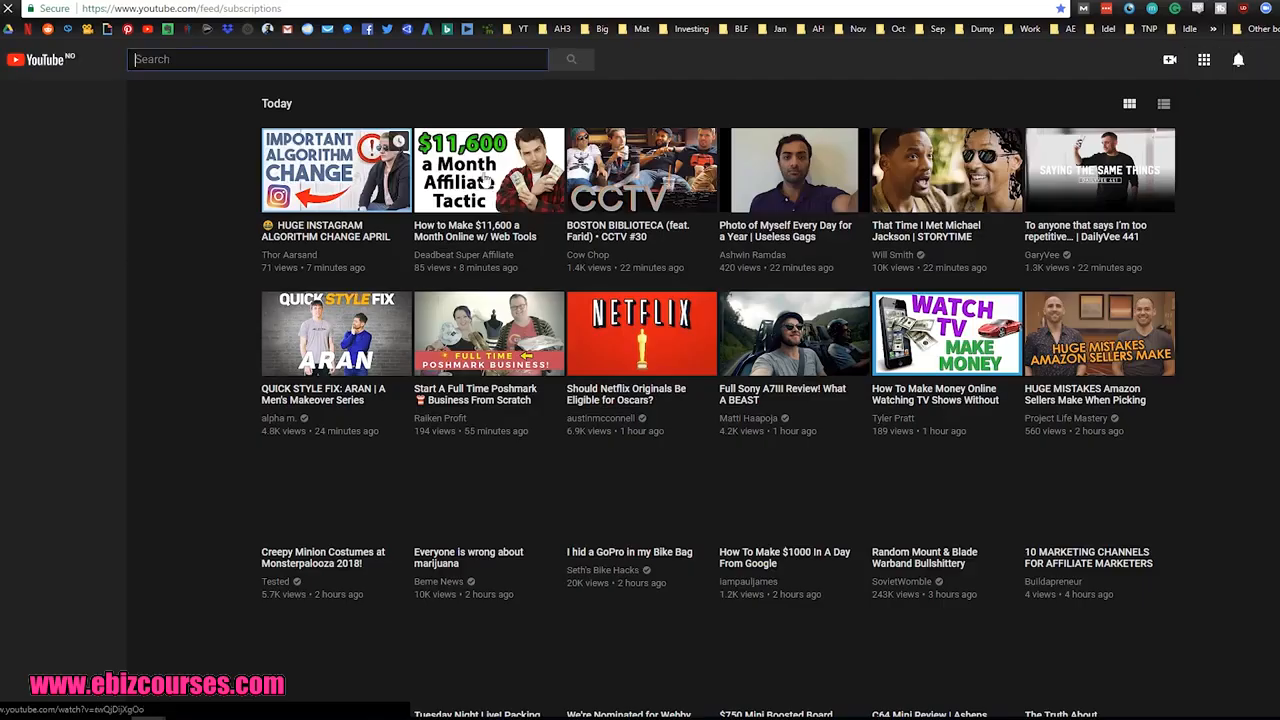
pyautogui.click(284, 59)
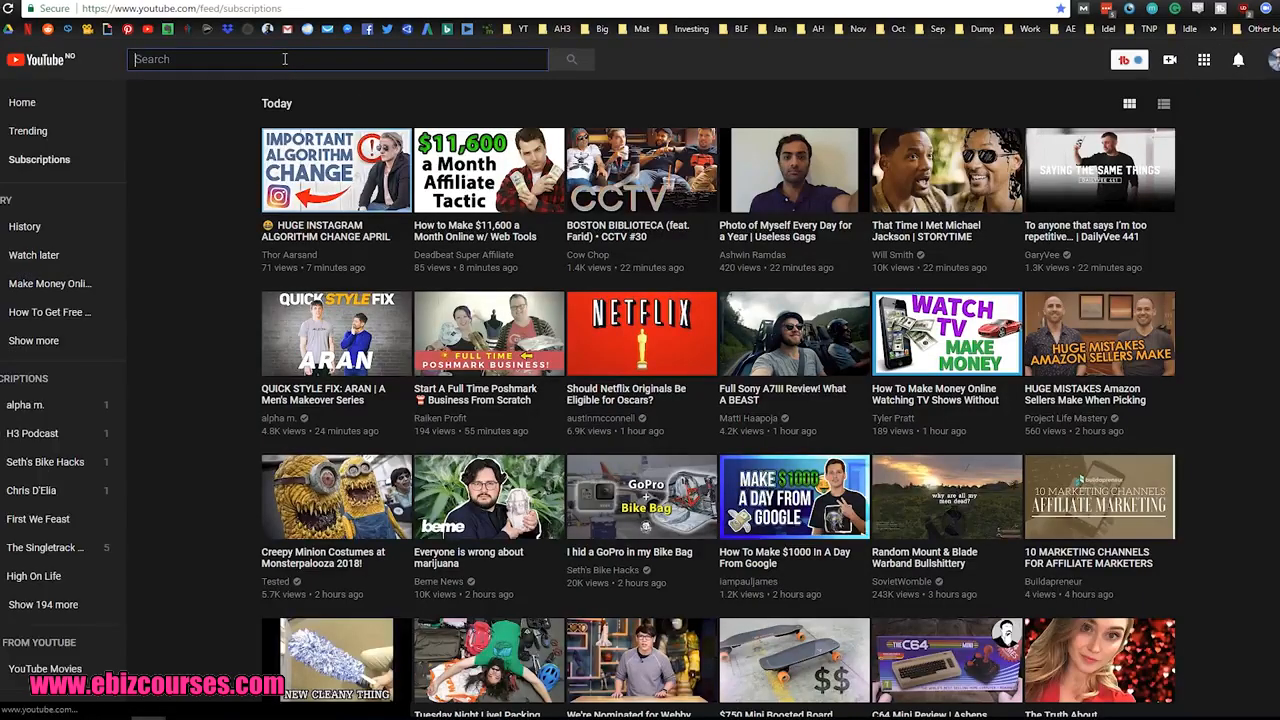
pyautogui.write('10 li')
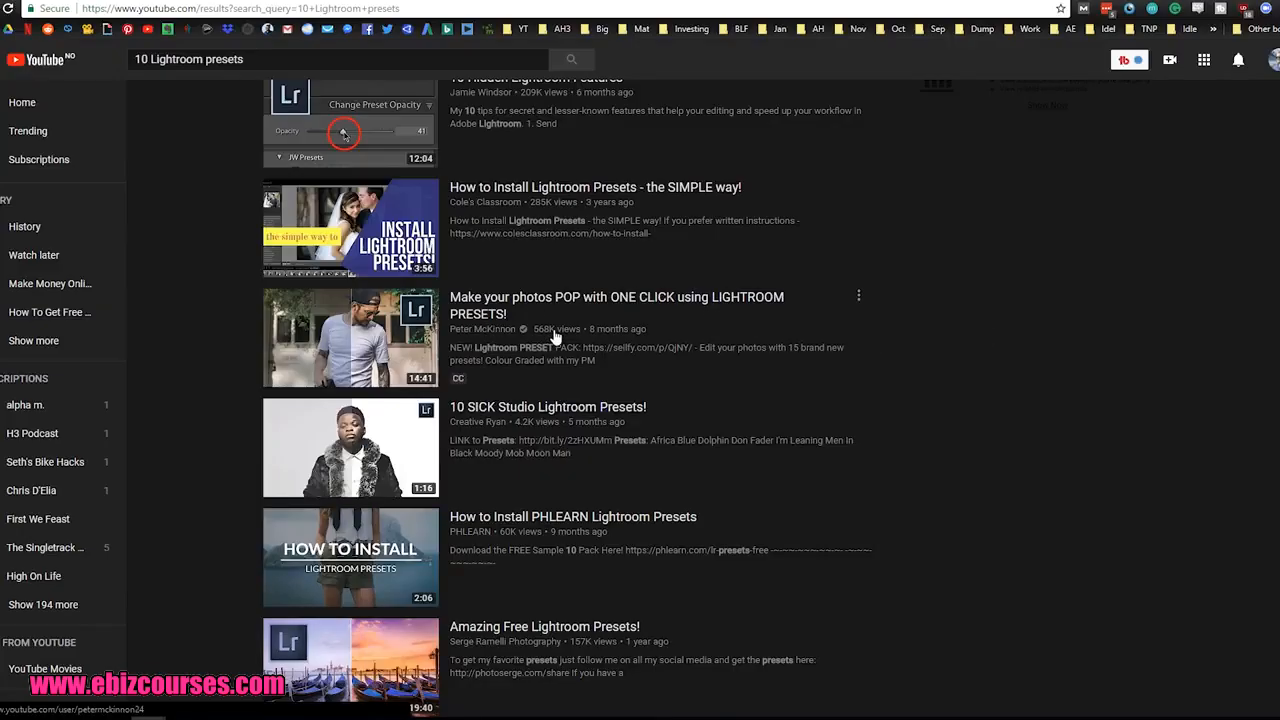
pyautogui.scroll(-1, 528, 332)
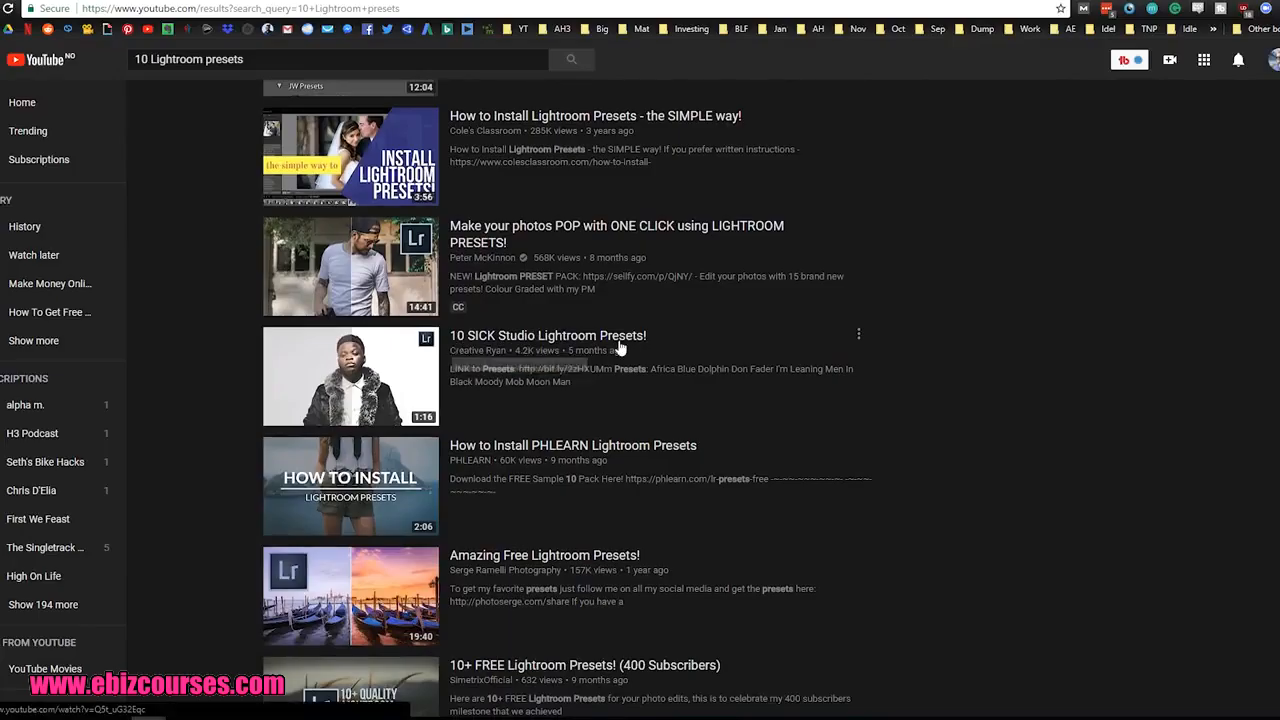
pyautogui.scroll(-1, 620, 350)
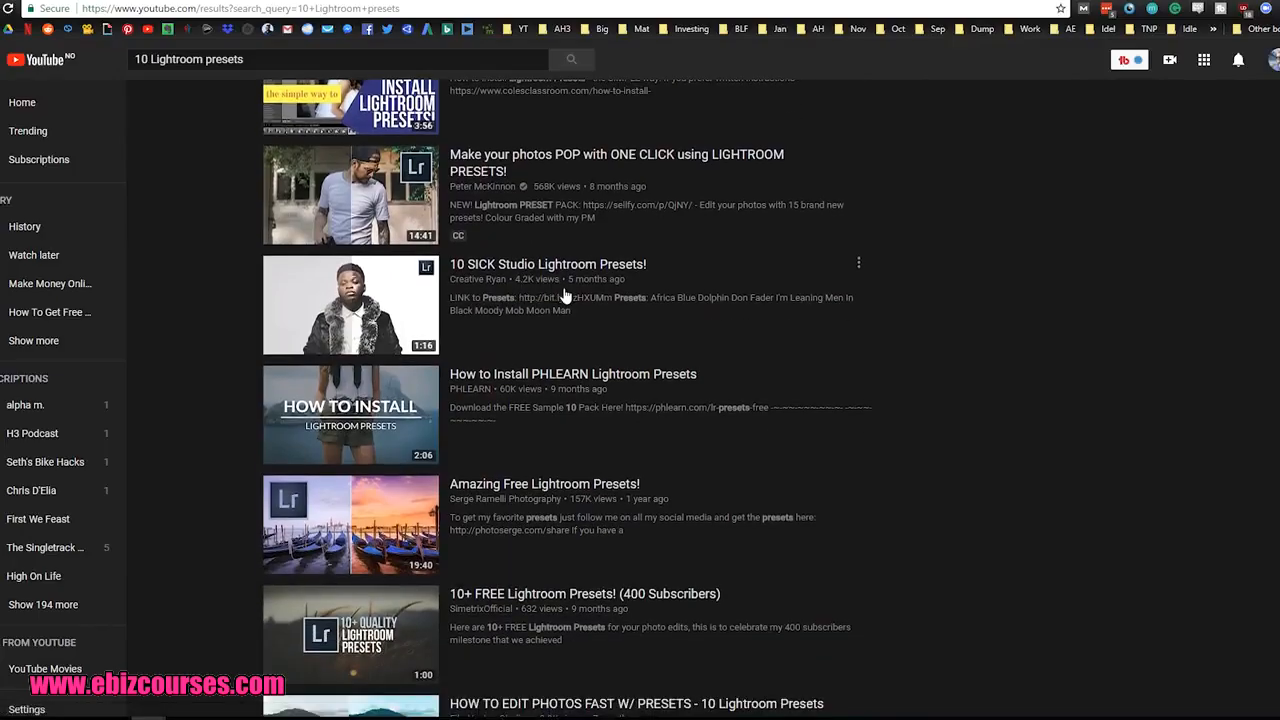
pyautogui.scroll(-1, 560, 300)
pyautogui.scroll(-1, 547, 370)
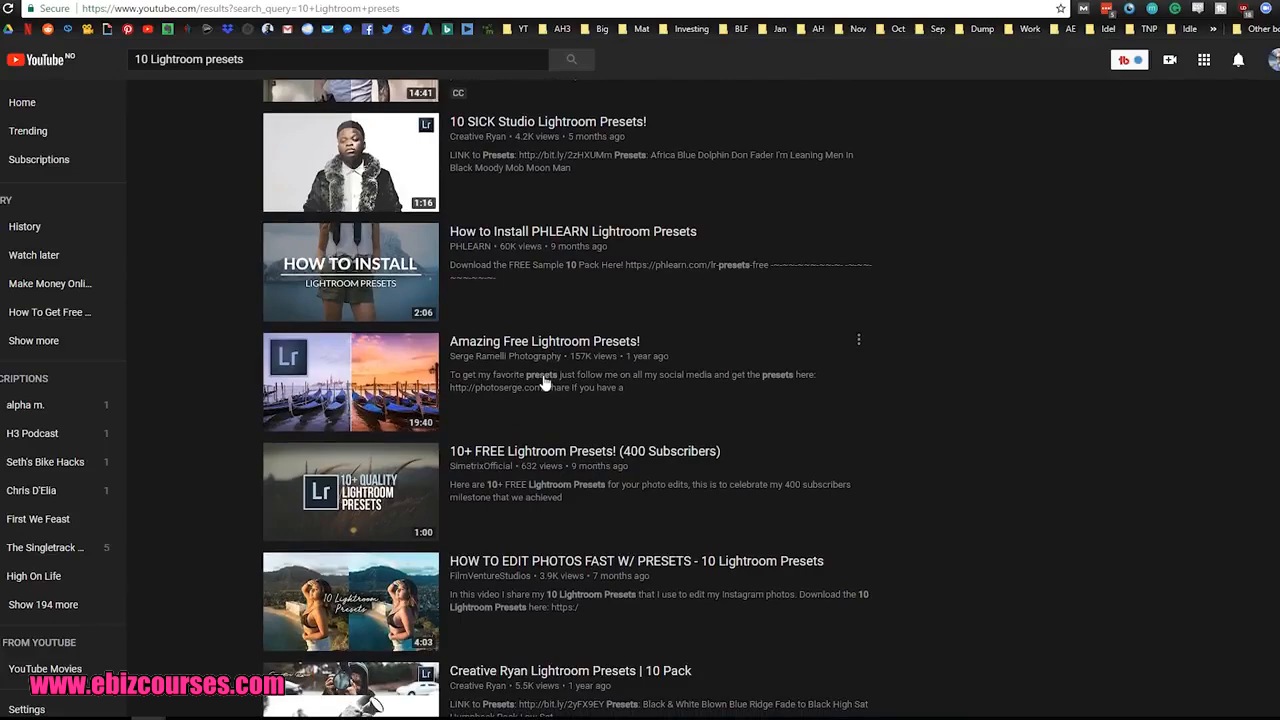
pyautogui.scroll(-2, 560, 370)
pyautogui.scroll(-2, 574, 358)
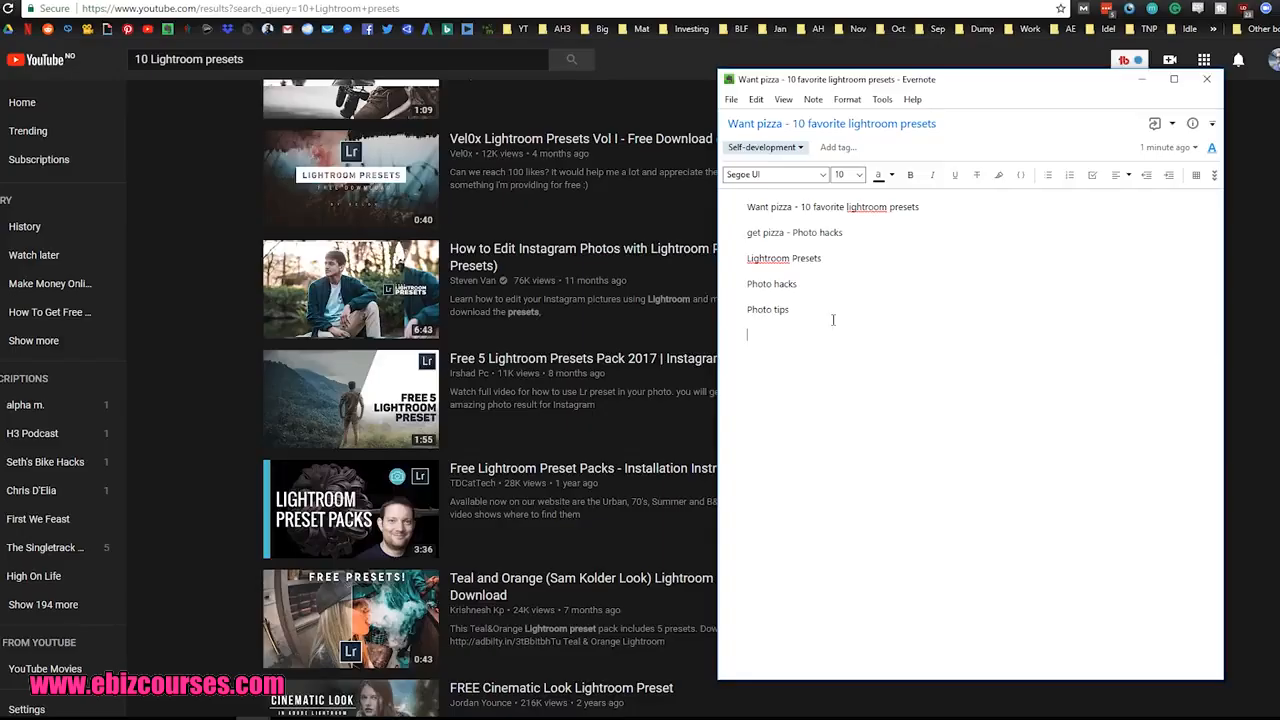
# Step: Switch to the Evernote note, add the lines "How to ____" and "Without ___ (Time, Hard)", and highlight the "Without" phrase
pyautogui.write('How to ___ ')
pyautogui.write('Without ___')
pyautogui.moveTo(794, 335)
pyautogui.mouseDown()
pyautogui.moveTo(779, 335)
pyautogui.moveTo(803, 348)
pyautogui.mouseUp()
pyautogui.click(778, 352)
pyautogui.click(817, 348)
pyautogui.write('(Time, Hard)')
pyautogui.moveTo(746, 335)
pyautogui.mouseDown()
pyautogui.moveTo(797, 335)
pyautogui.moveTo(770, 348)
pyautogui.moveTo(792, 348)
pyautogui.mouseUp()
pyautogui.click(786, 348)
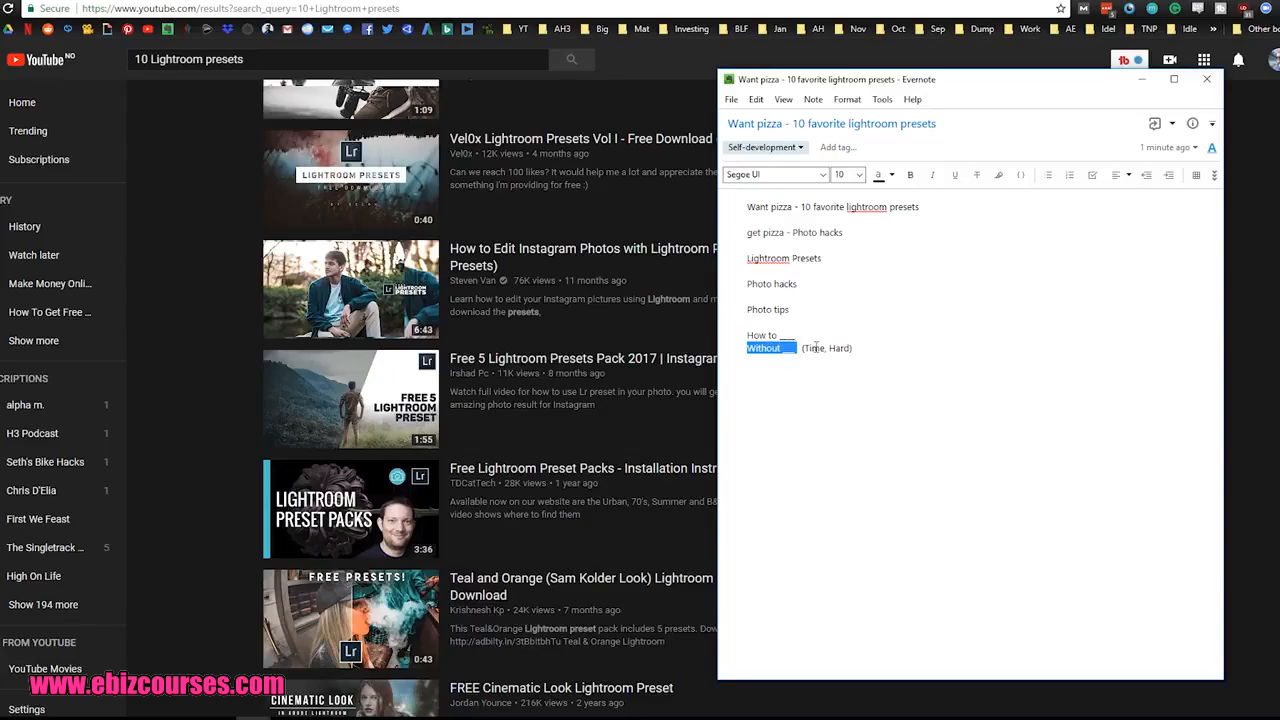
# Step: Return to the YouTube results and examine the title of the video about making photos POP with ONE CLICK
pyautogui.click(208, 306)
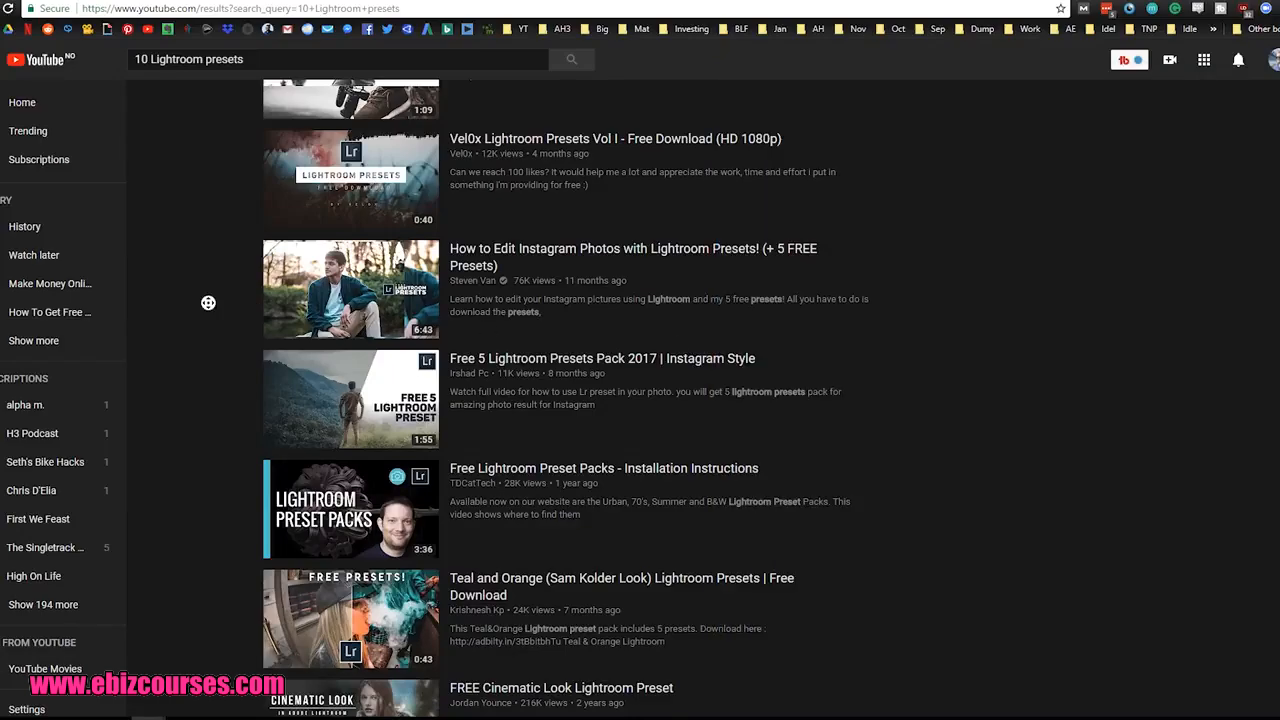
pyautogui.scroll(3, 207, 250)
pyautogui.scroll(7, 207, 245)
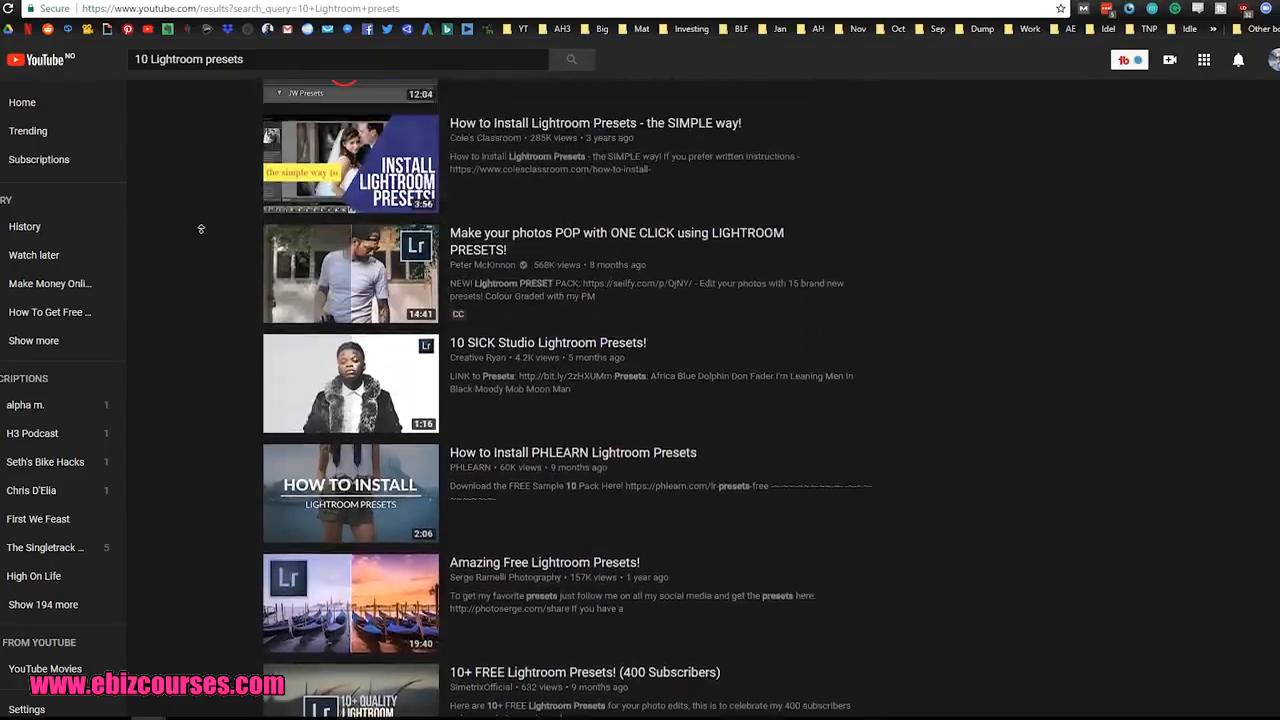
pyautogui.scroll(-2, 208, 263)
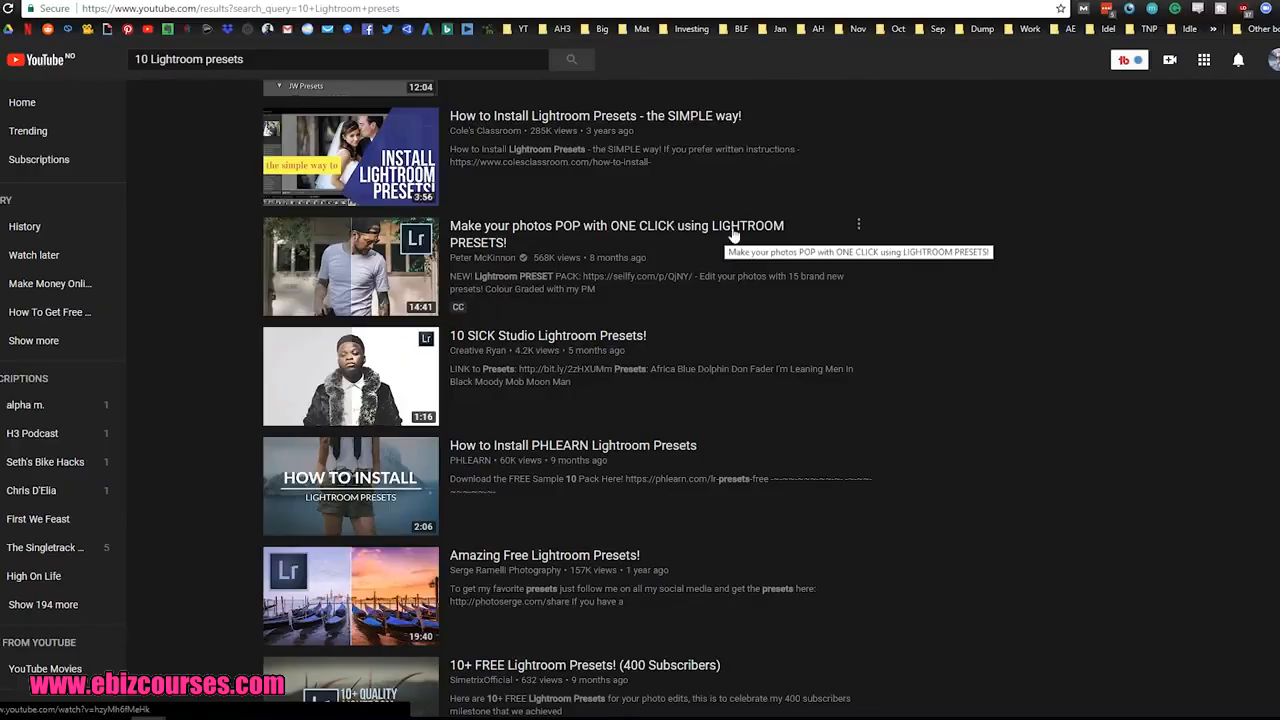
# Step: Switch back to the Evernote note and highlight "How to" in the headline formula
pyautogui.hotkey('alt', 'Tab')
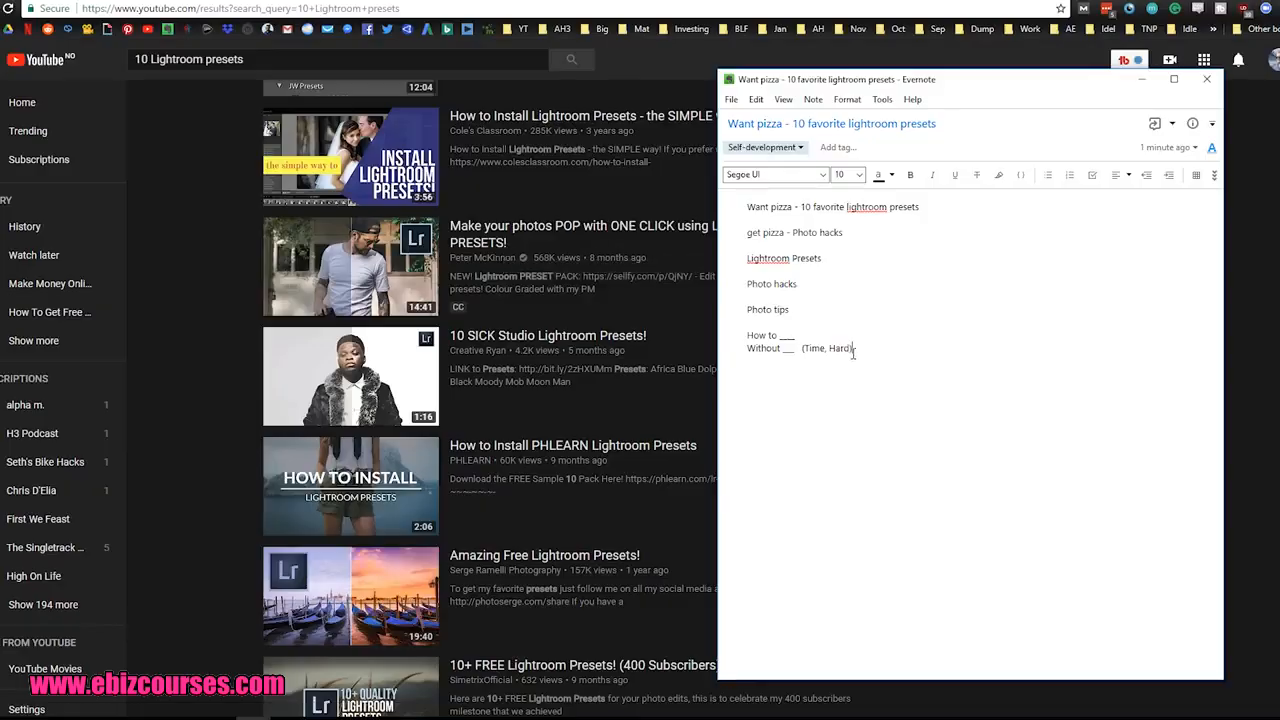
pyautogui.click(750, 337)
pyautogui.moveTo(748, 336); pyautogui.dragTo(773, 337)
pyautogui.click(860, 352)
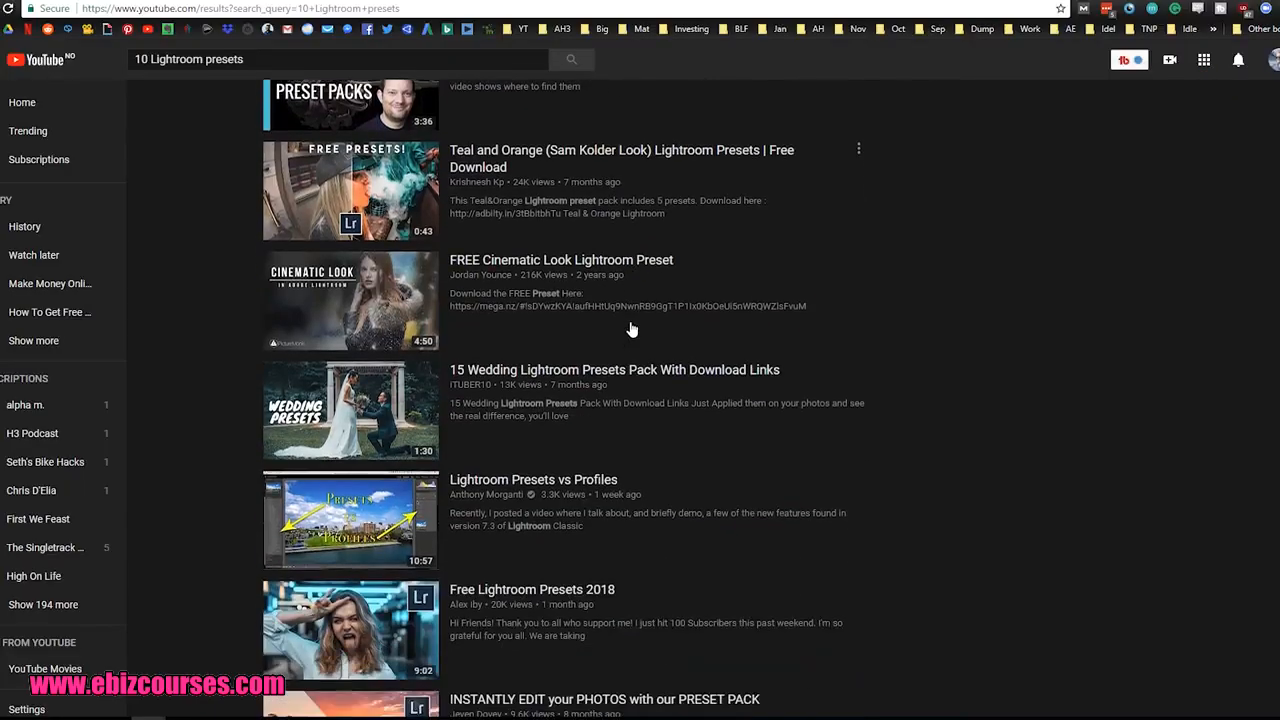
# Step: Look further down the YouTube results for more Lightroom preset titles to use as headline inspiration
pyautogui.scroll(-3, 629, 329)
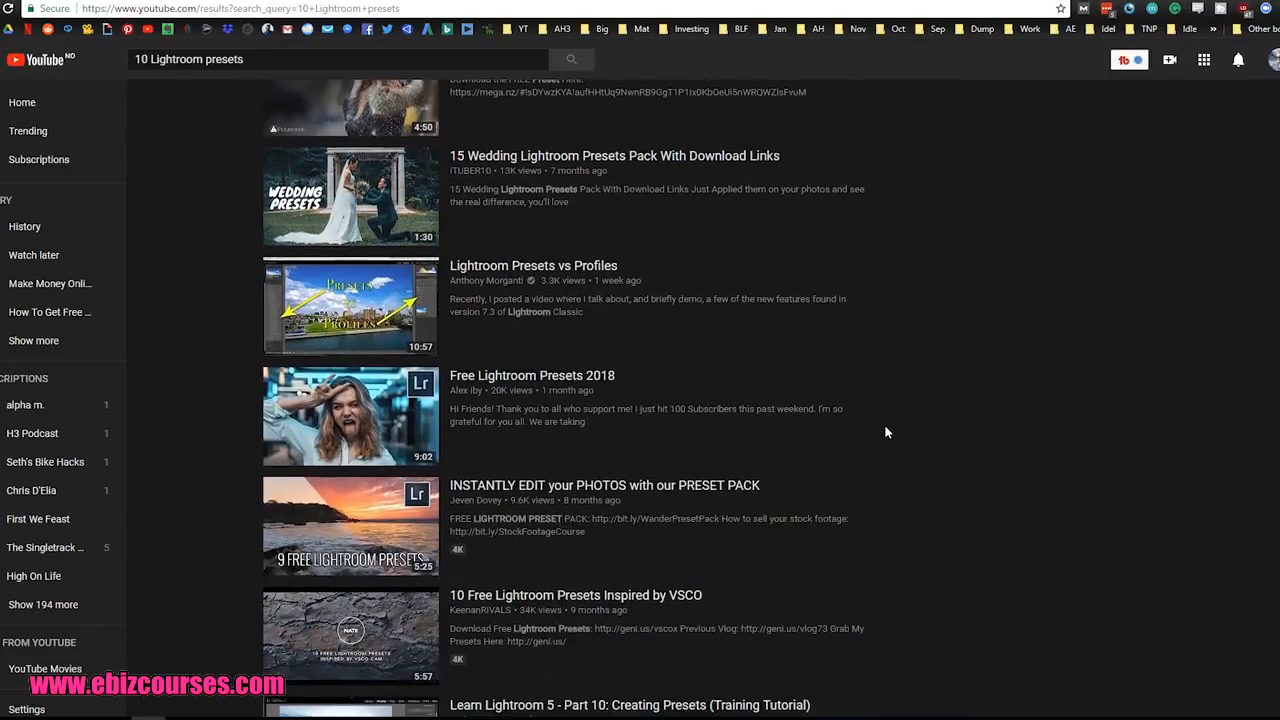
pyautogui.scroll(-1, 868, 457)
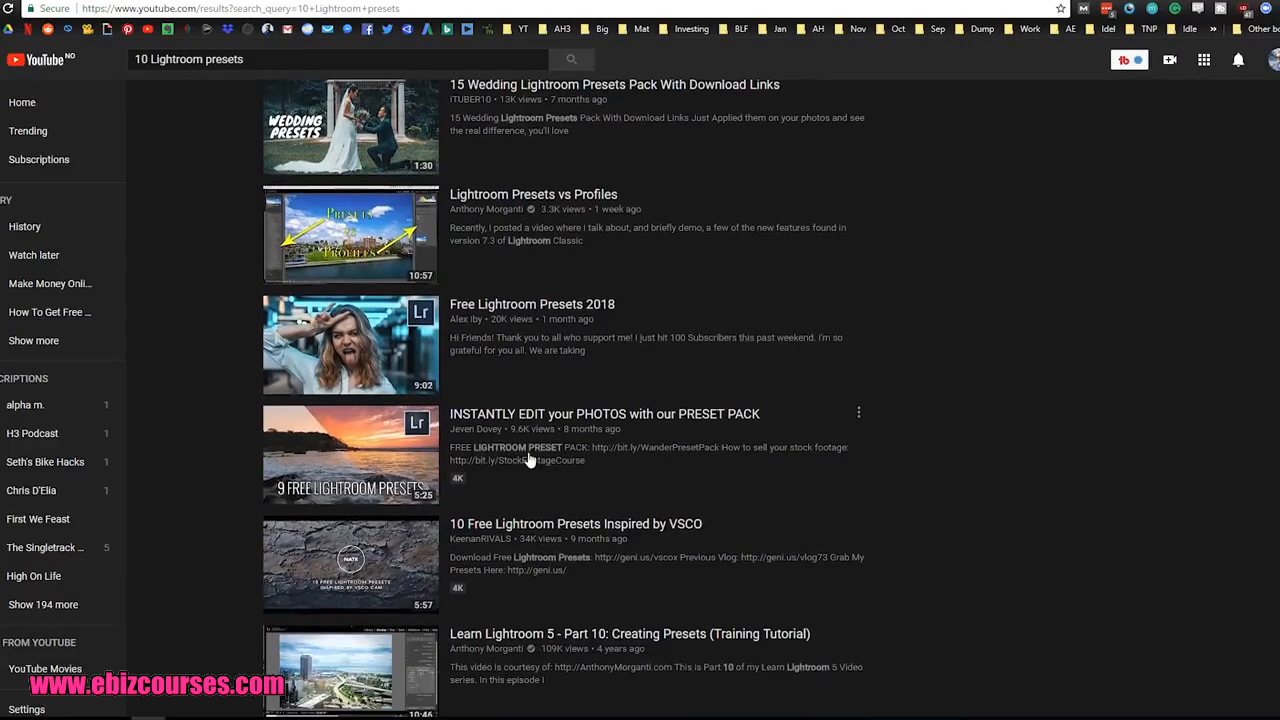
pyautogui.scroll(-5, 916, 355)
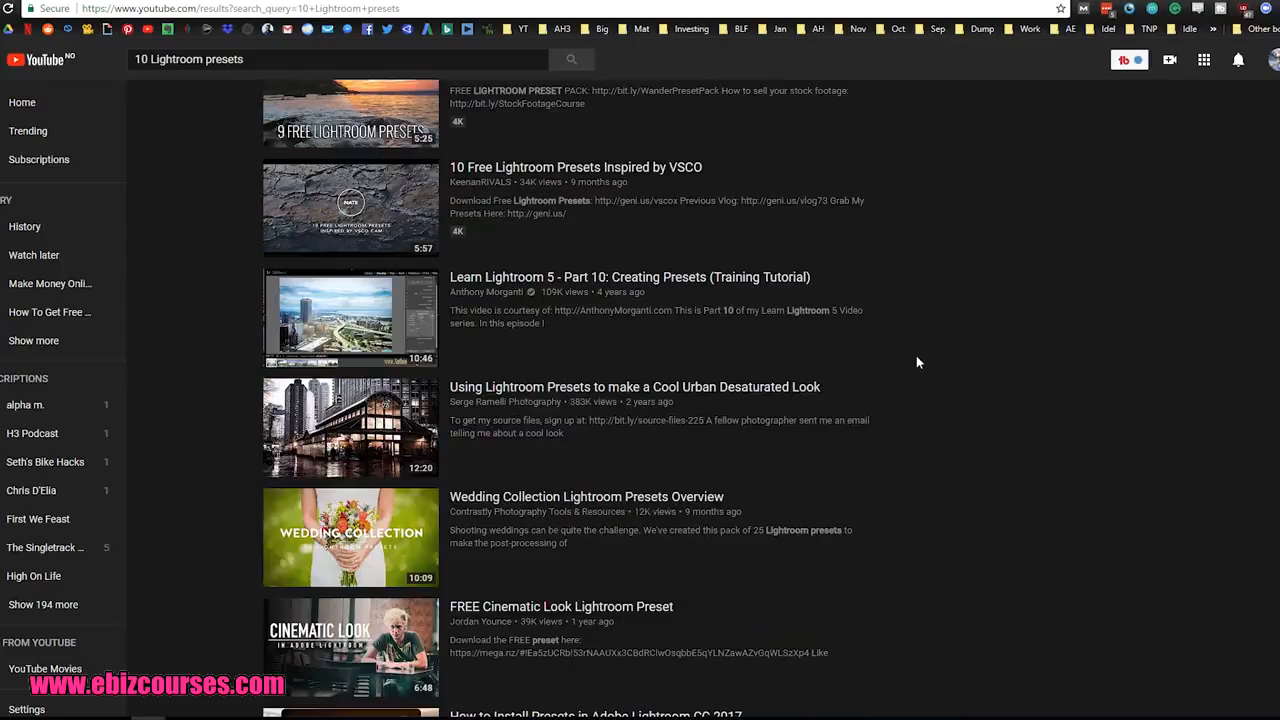
pyautogui.scroll(20, 916, 353)
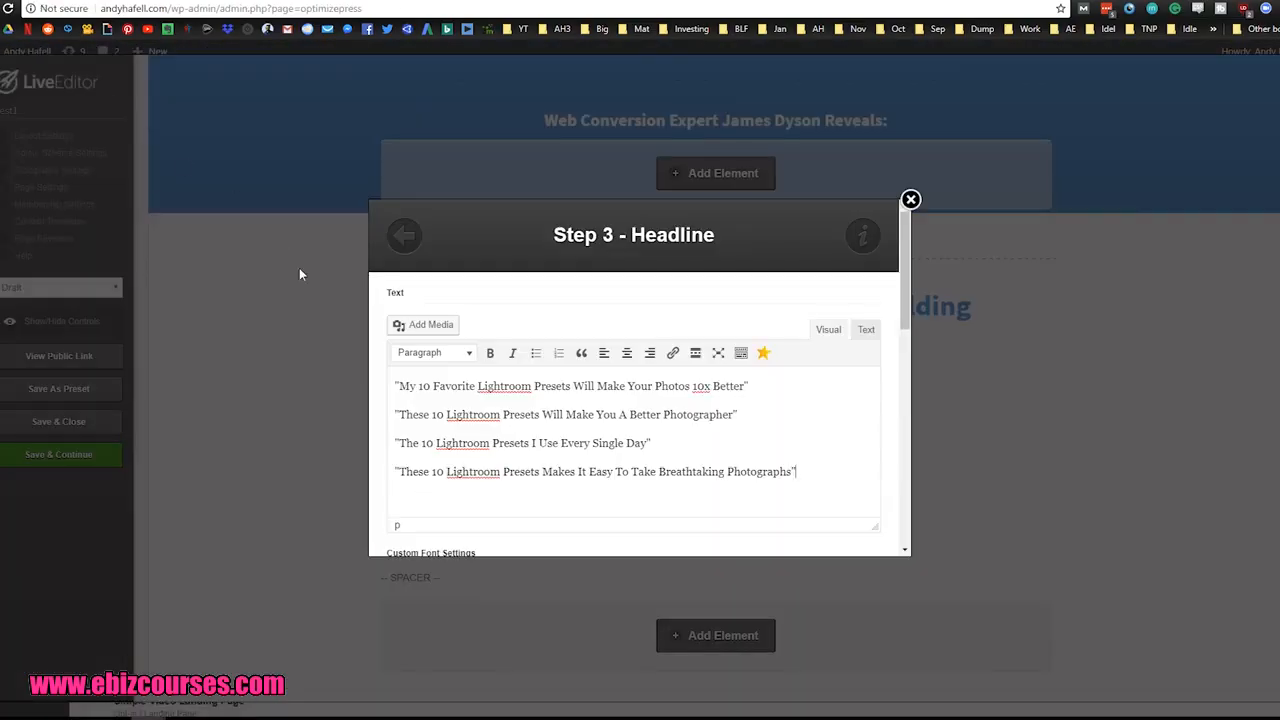
# Step: Switch back to the LiveEditor page and highlight all four headline paragraphs in the Headline text
pyautogui.moveTo(796, 472); pyautogui.dragTo(396, 386)
pyautogui.click(810, 478)
# Step: Open ClickMagick's tracking links in a new tab and look through the link statistics table
pyautogui.click(510, 1)
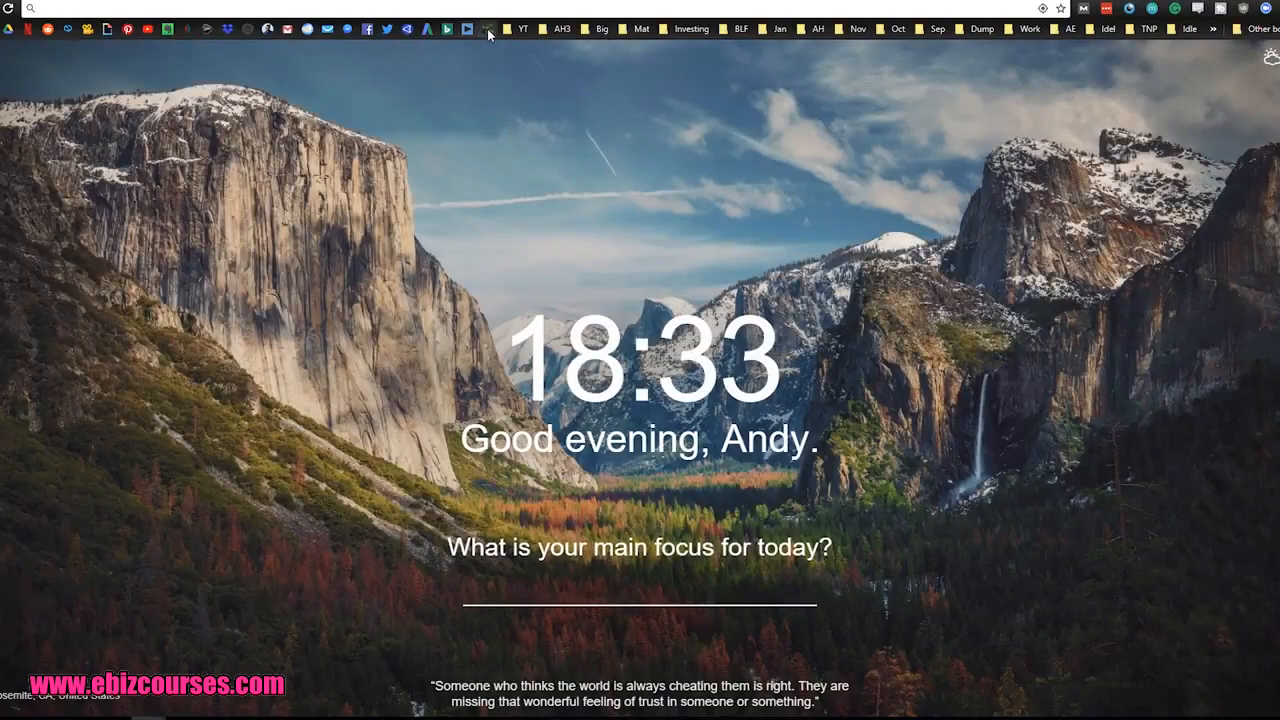
pyautogui.click(487, 28)
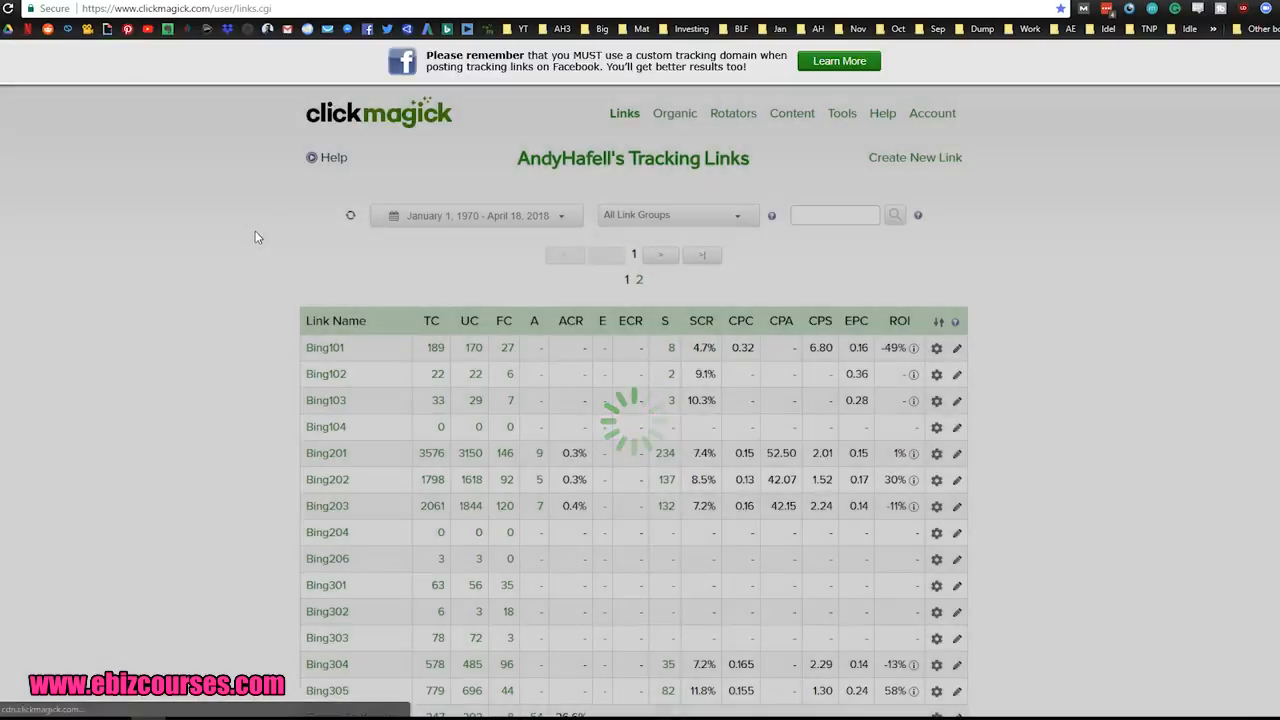
pyautogui.scroll(-1, 256, 240)
pyautogui.scroll(-1, 256, 240)
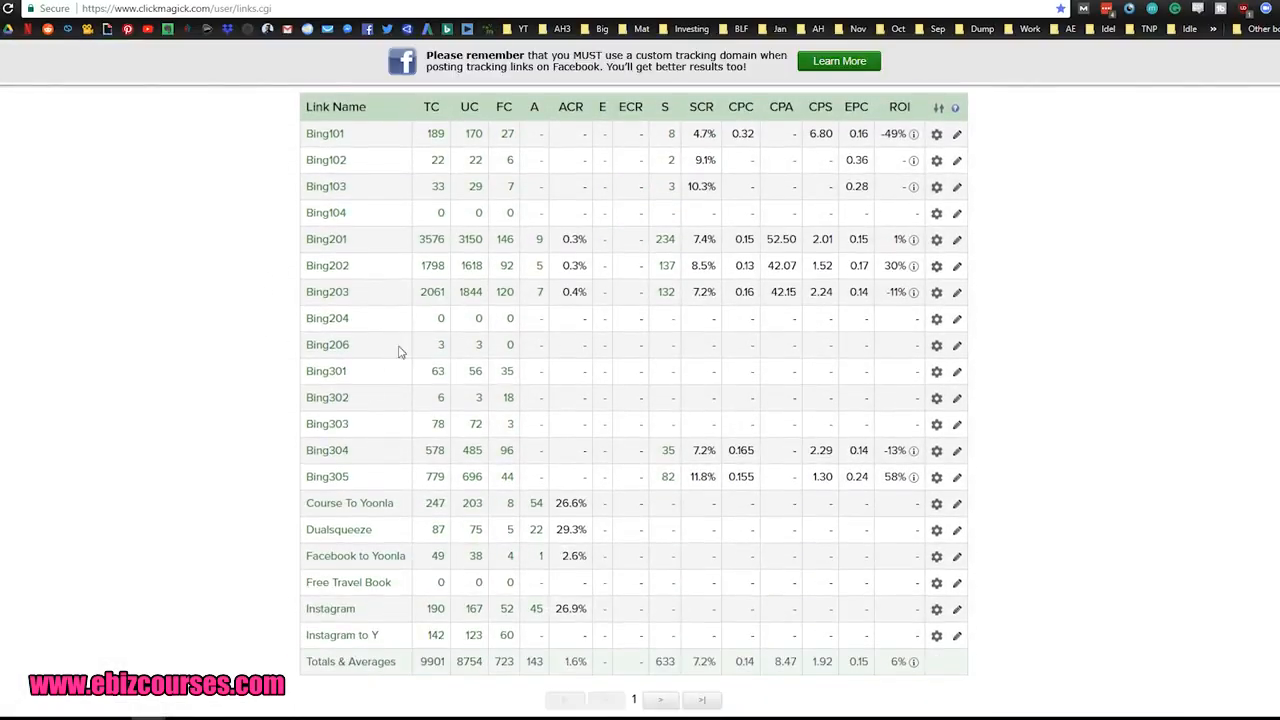
pyautogui.scroll(-1, 404, 441)
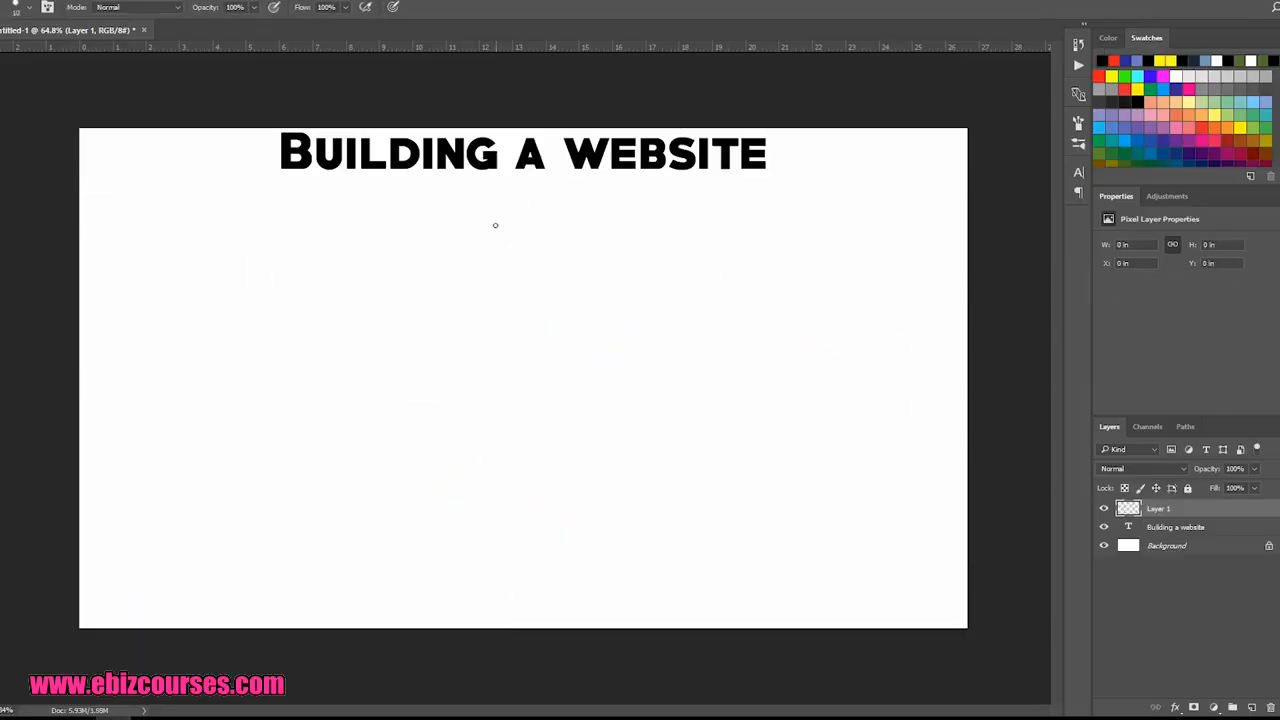
# Step: Switch to the Photoshop canvas and draw a box below the "Building a website" title with five lines branching down to five circles
pyautogui.moveTo(473, 220)
pyautogui.mouseDown()
pyautogui.moveTo(472, 262)
pyautogui.moveTo(523, 211)
pyautogui.moveTo(455, 218)
pyautogui.mouseUp()
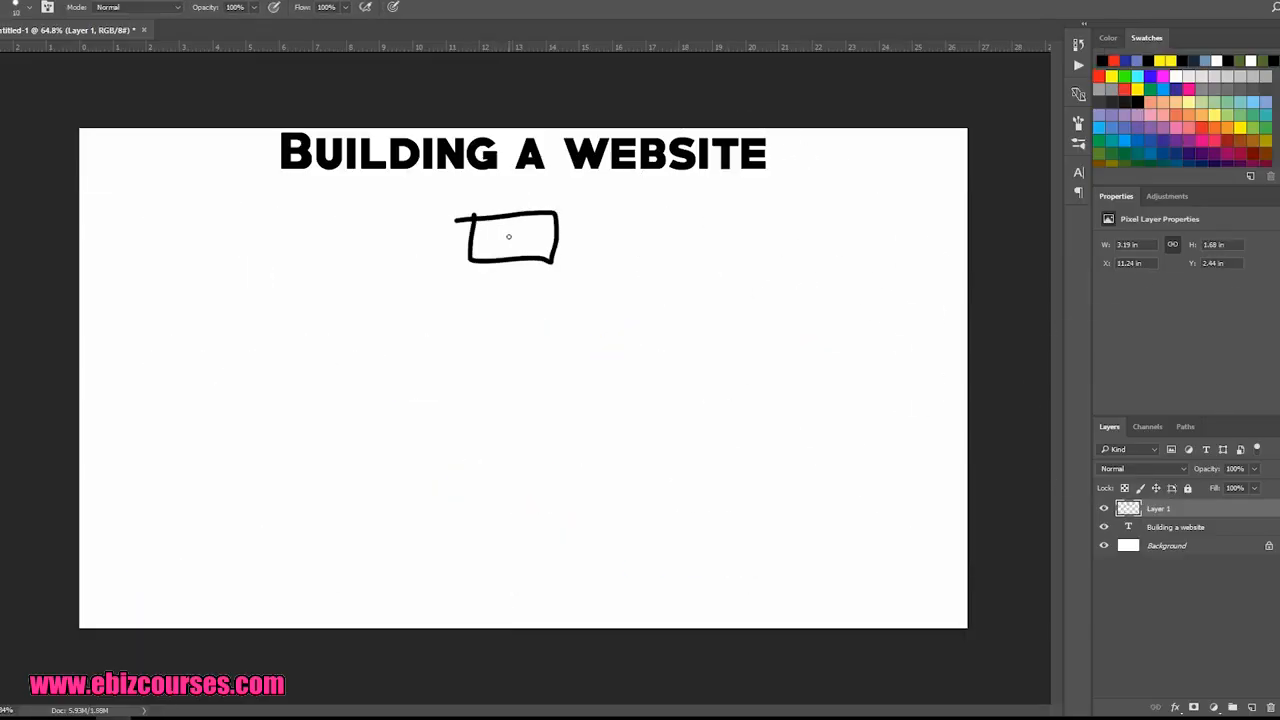
pyautogui.moveTo(496, 281)
pyautogui.mouseDown()
pyautogui.moveTo(398, 349)
pyautogui.moveTo(545, 356)
pyautogui.mouseUp()
pyautogui.moveTo(557, 287); pyautogui.dragTo(613, 350)
pyautogui.moveTo(587, 280); pyautogui.dragTo(706, 323)
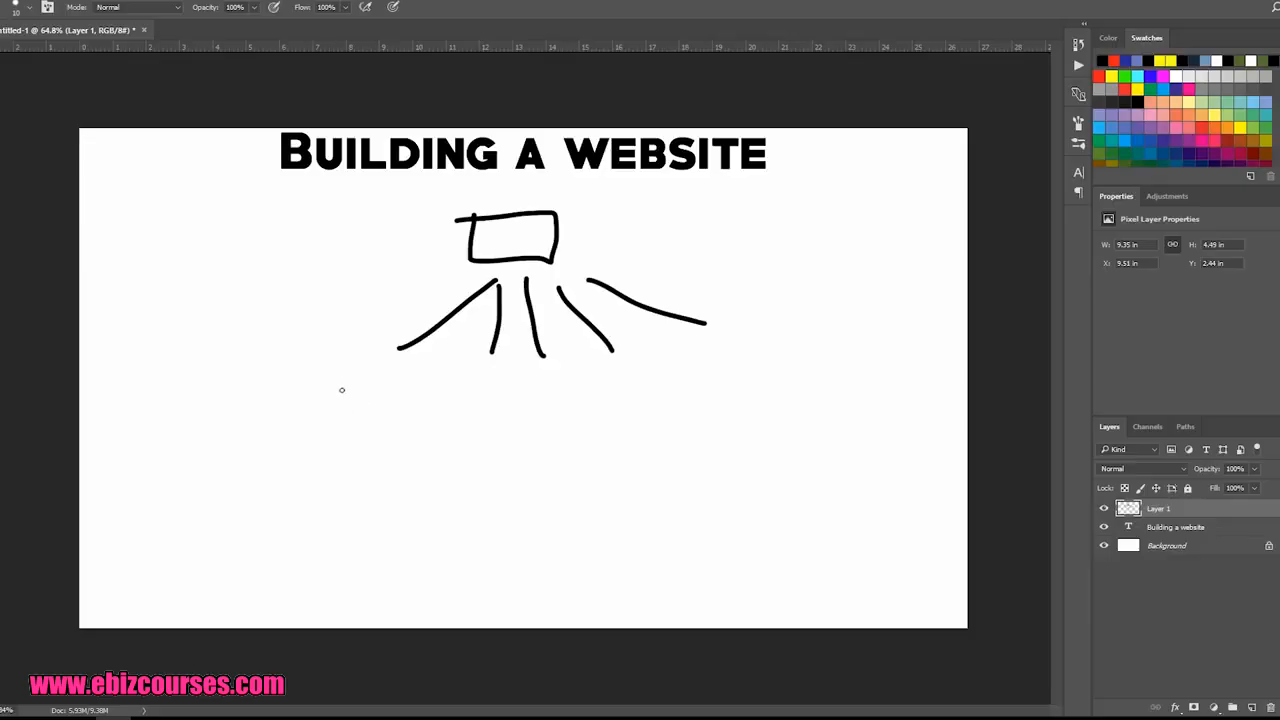
pyautogui.moveTo(341, 389); pyautogui.dragTo(366, 398)
pyautogui.moveTo(478, 382); pyautogui.dragTo(656, 382)
pyautogui.moveTo(756, 356); pyautogui.dragTo(784, 349)
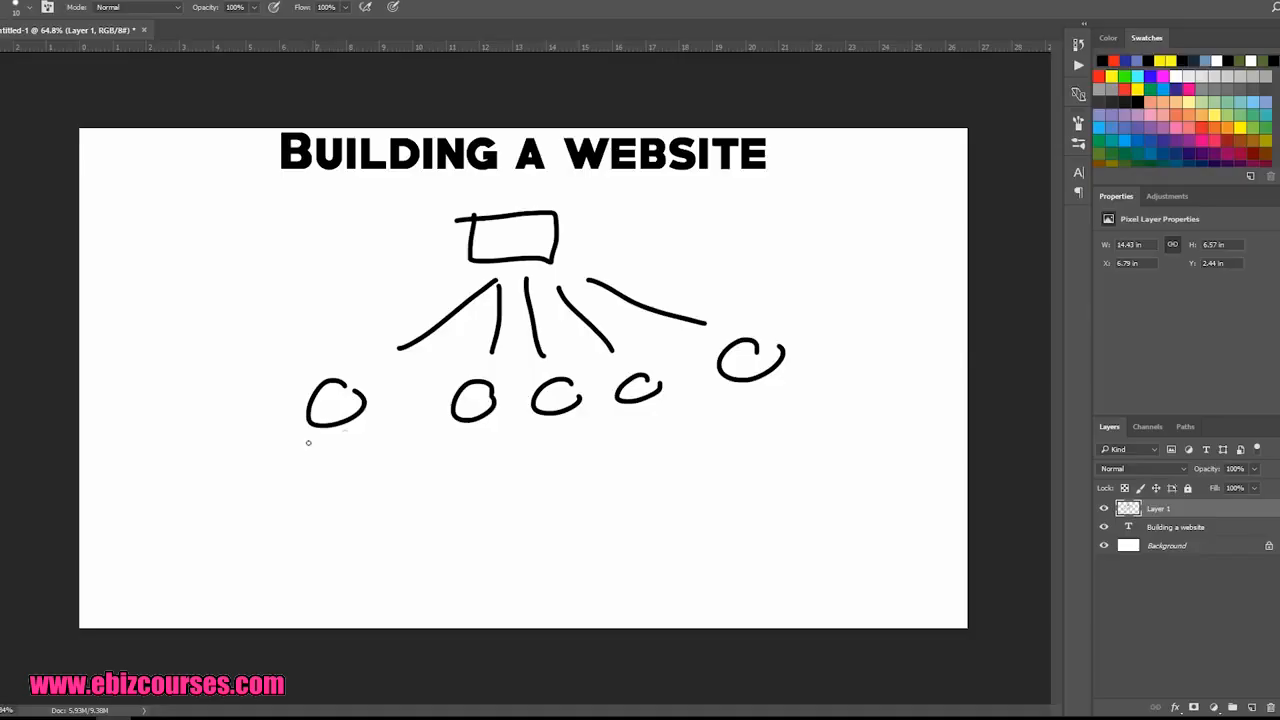
# Step: Handwrite 50%, 40, 30, 35 and 40 under the five circles from left to right and underline 50%
pyautogui.moveTo(280, 475)
pyautogui.mouseDown()
pyautogui.moveTo(286, 498)
pyautogui.moveTo(265, 495)
pyautogui.mouseUp()
pyautogui.moveTo(272, 464)
pyautogui.mouseDown()
pyautogui.moveTo(342, 472)
pyautogui.moveTo(349, 505)
pyautogui.moveTo(356, 481)
pyautogui.mouseUp()
pyautogui.moveTo(372, 494); pyautogui.dragTo(374, 496)
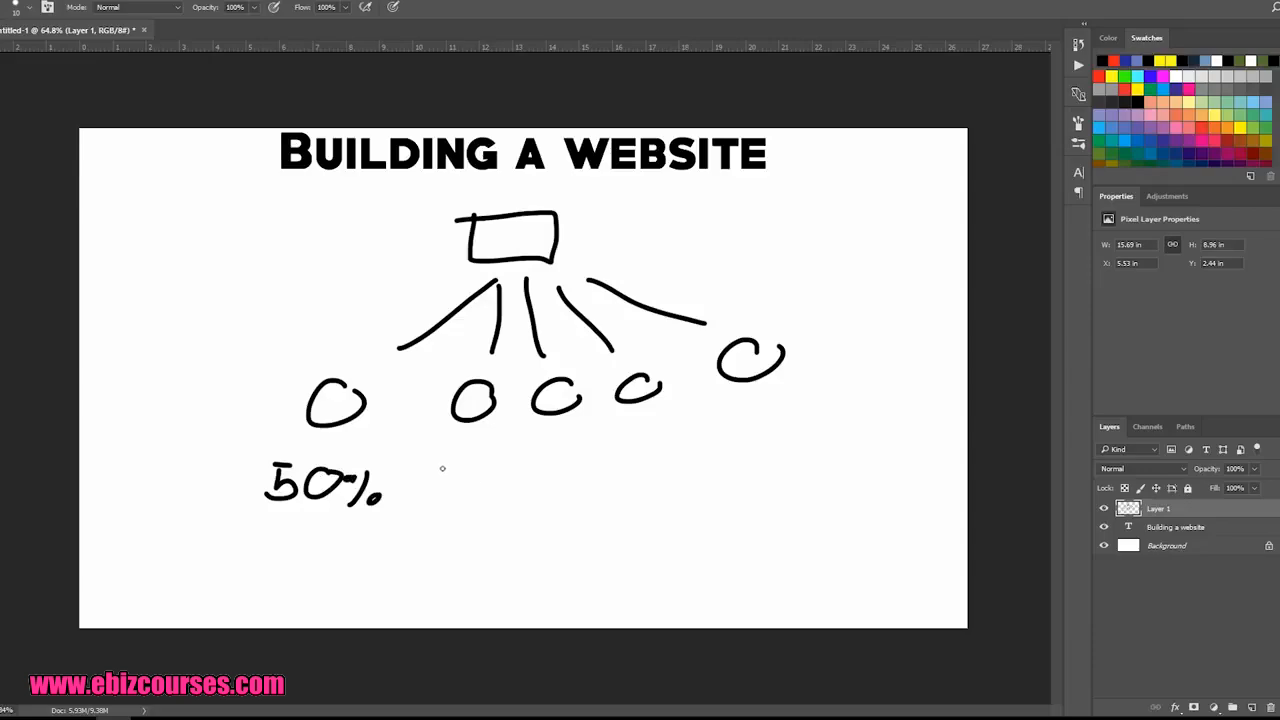
pyautogui.moveTo(442, 468)
pyautogui.mouseDown()
pyautogui.moveTo(466, 482)
pyautogui.moveTo(452, 498)
pyautogui.mouseUp()
pyautogui.moveTo(484, 476)
pyautogui.mouseDown()
pyautogui.moveTo(468, 492)
pyautogui.moveTo(484, 477)
pyautogui.moveTo(543, 496)
pyautogui.moveTo(597, 474)
pyautogui.moveTo(667, 482)
pyautogui.mouseUp()
pyautogui.moveTo(669, 450); pyautogui.dragTo(688, 448)
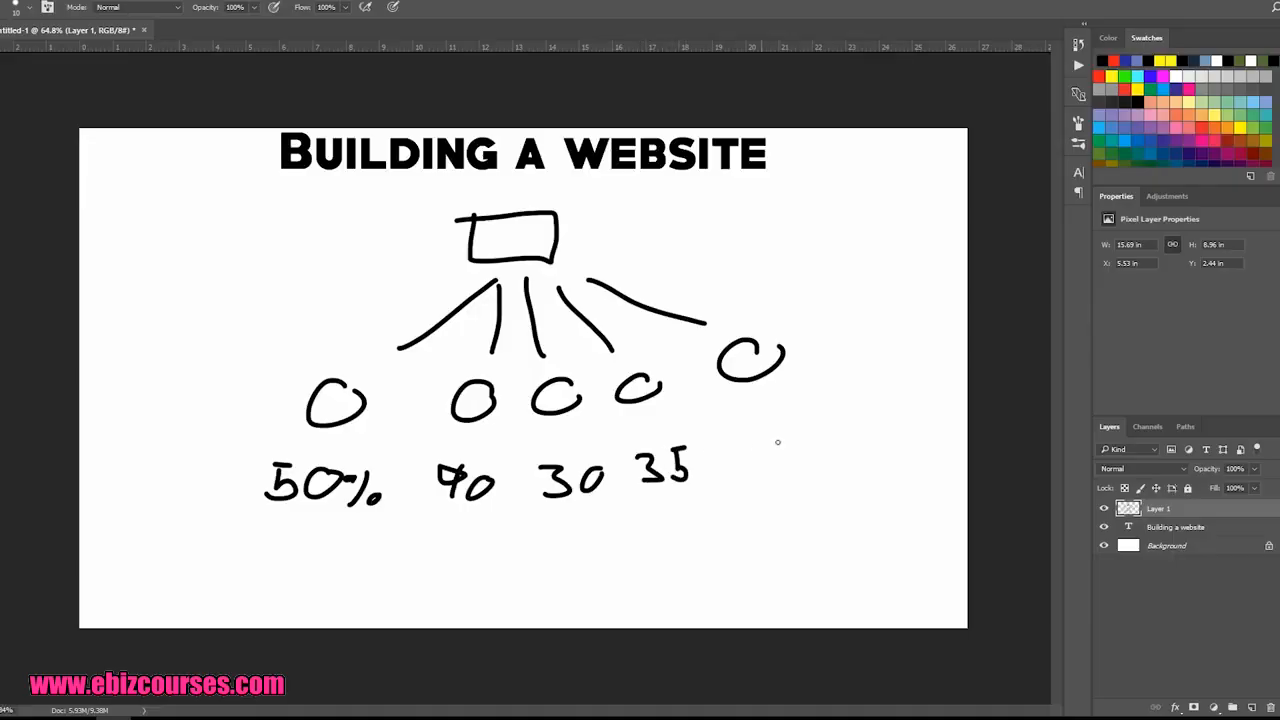
pyautogui.moveTo(779, 446)
pyautogui.mouseDown()
pyautogui.moveTo(771, 482)
pyautogui.moveTo(810, 449)
pyautogui.mouseUp()
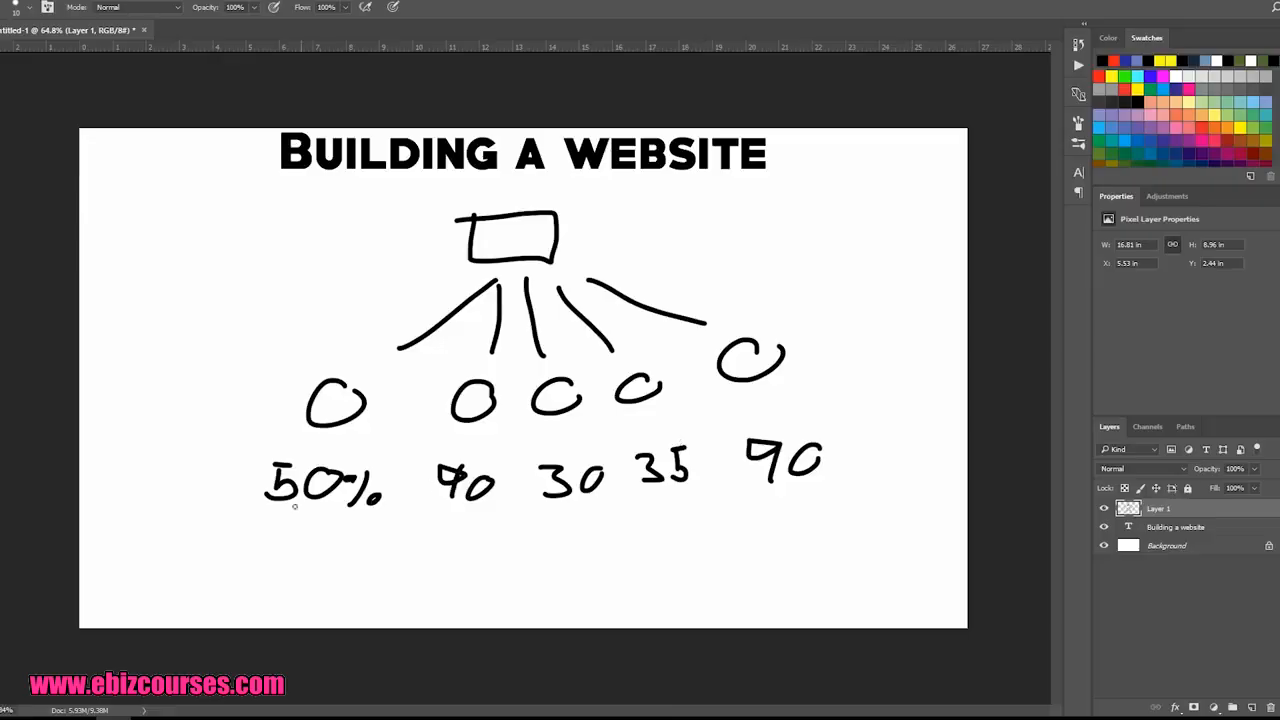
pyautogui.moveTo(247, 515); pyautogui.dragTo(380, 512)
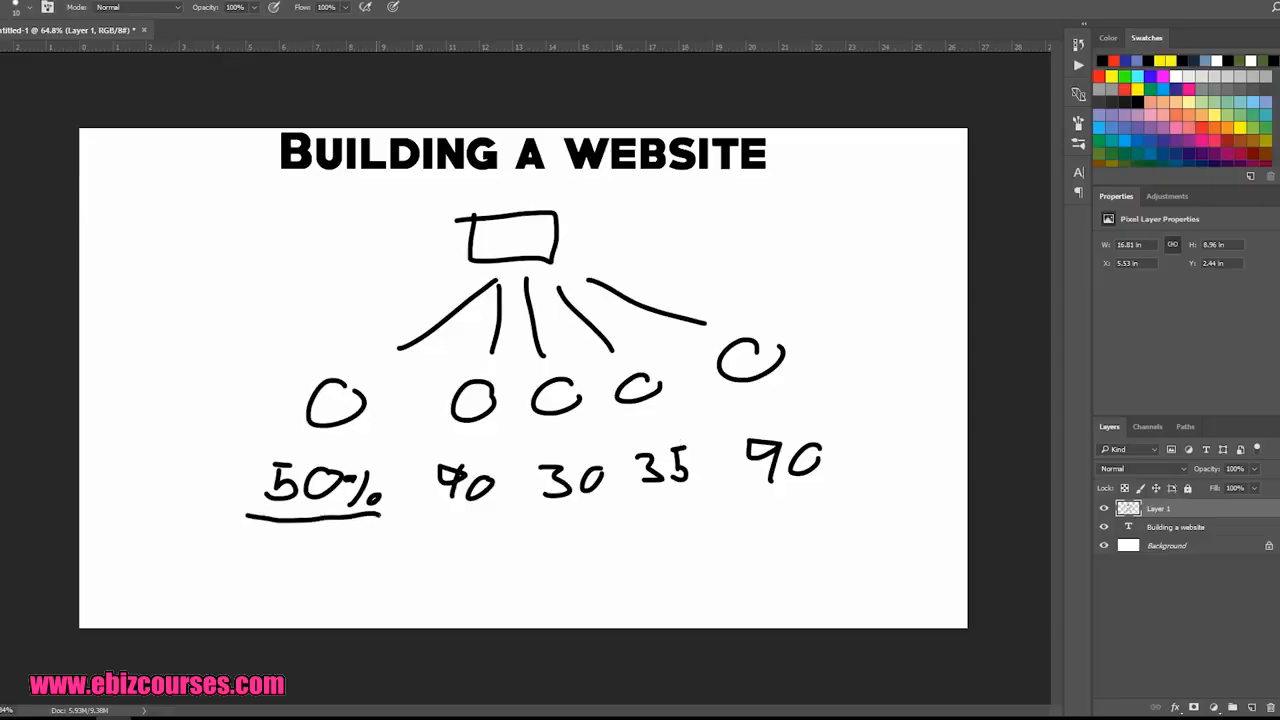
# Step: Switch back to the ClickMagick tracking links and filter them to the Youtube link group
pyautogui.hotkey('alt', 'Tab')
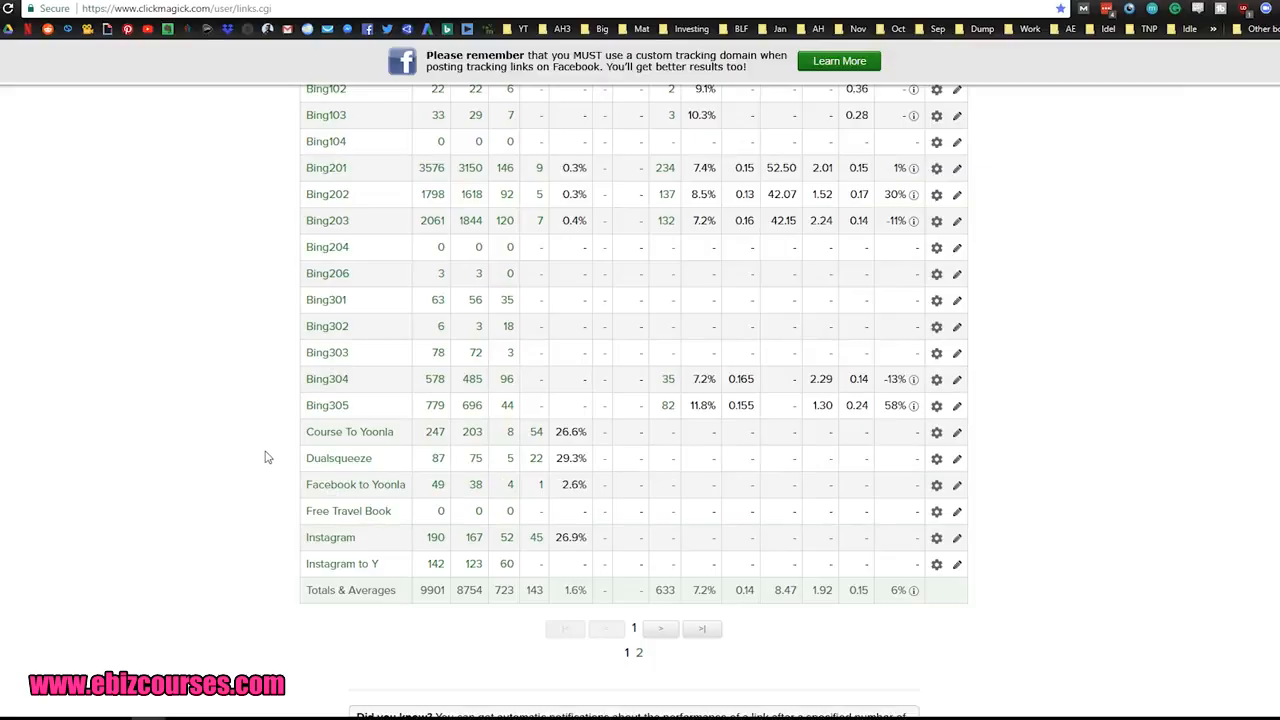
pyautogui.scroll(1, 268, 456)
pyautogui.scroll(3, 268, 456)
pyautogui.click(731, 216)
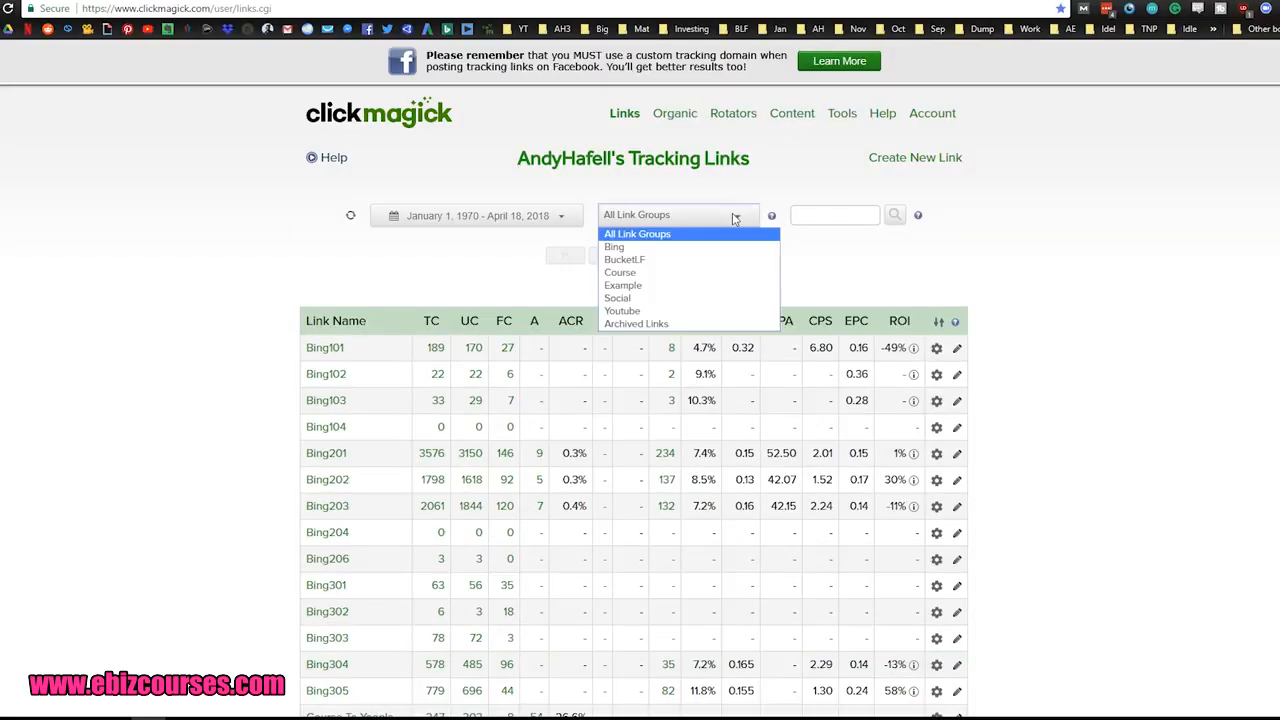
pyautogui.click(676, 311)
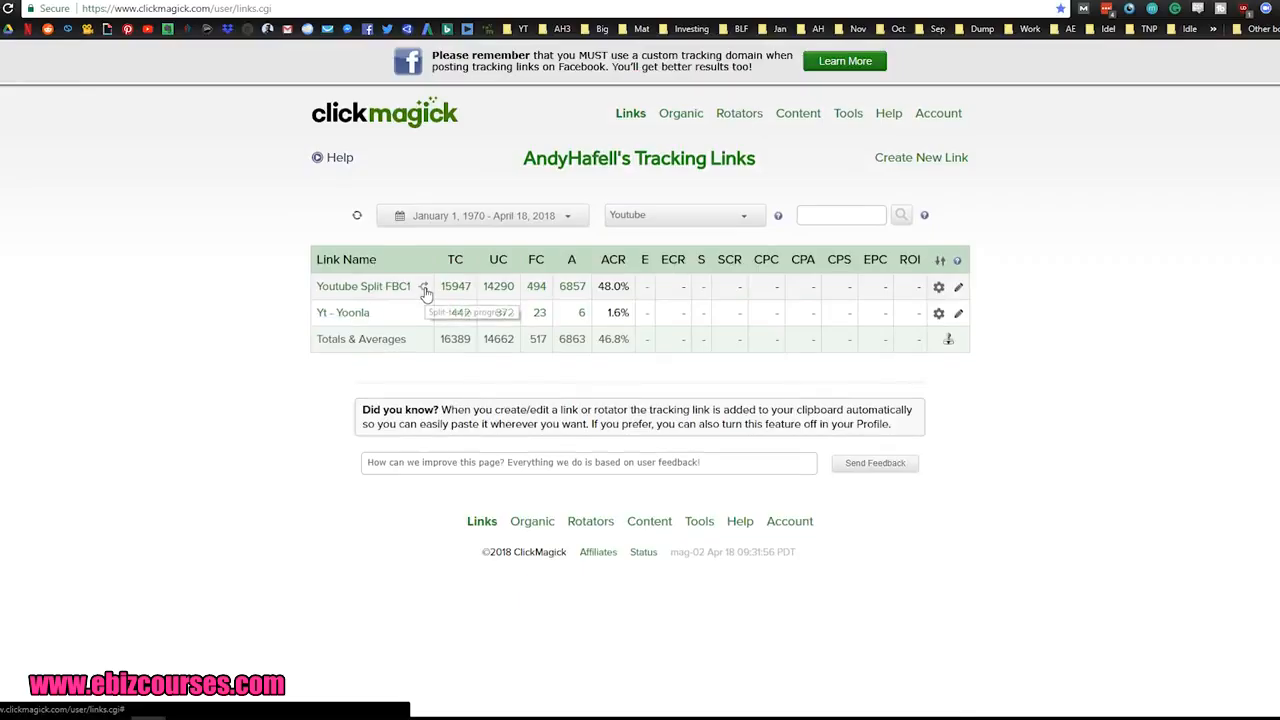
# Step: Open the Youtube Split FBC1 link's split-test URLs and click statistics, and examine the primary URL's ACR
pyautogui.click(423, 289)
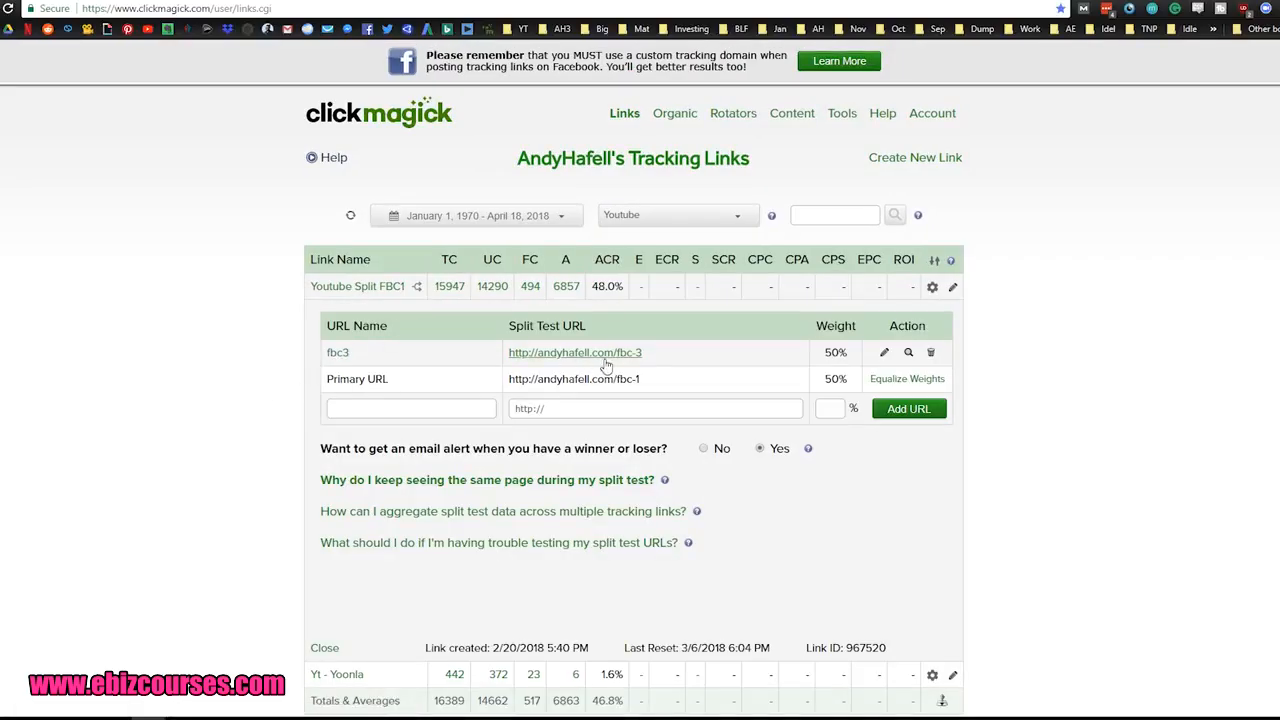
pyautogui.click(452, 289)
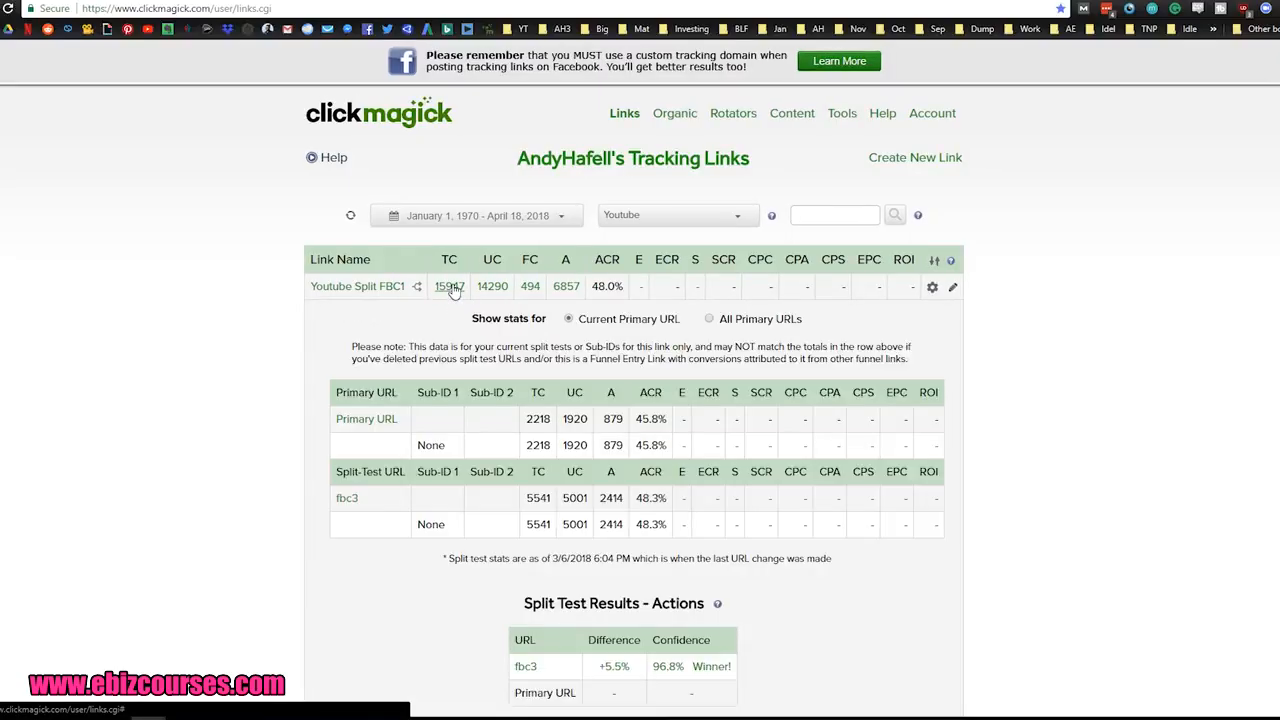
pyautogui.scroll(-1, 373, 460)
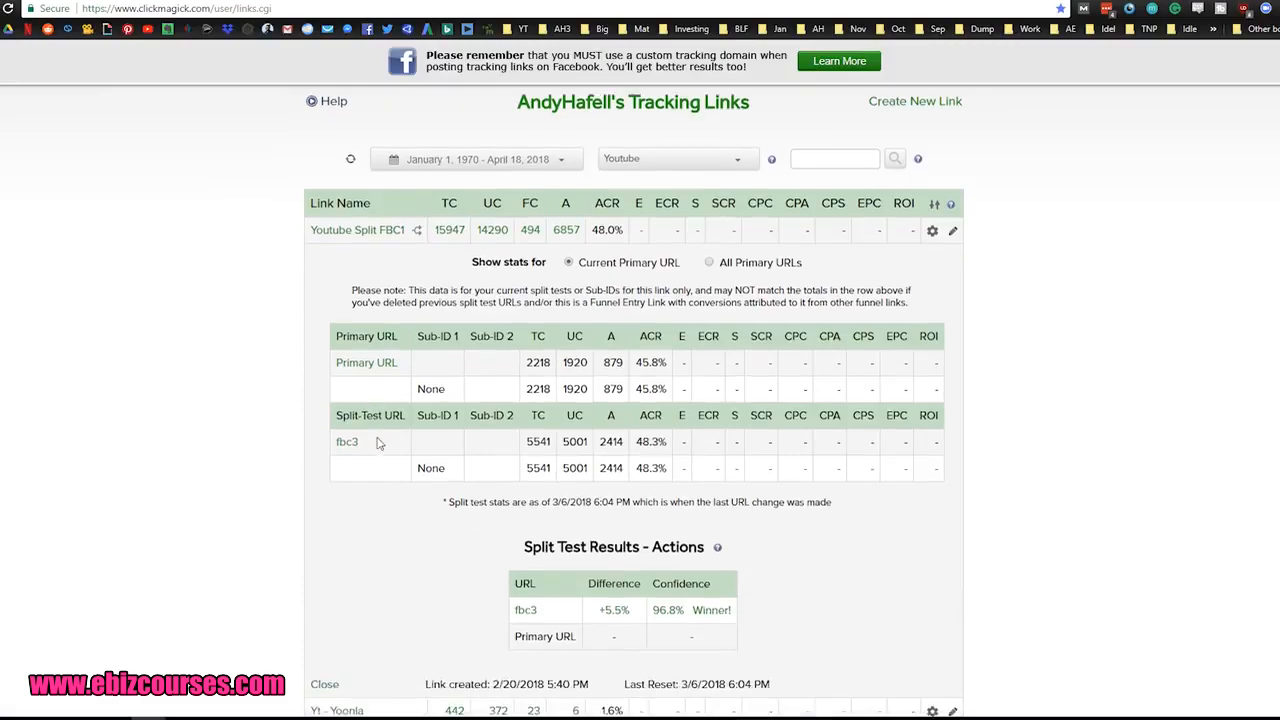
pyautogui.moveTo(404, 352); pyautogui.dragTo(333, 352)
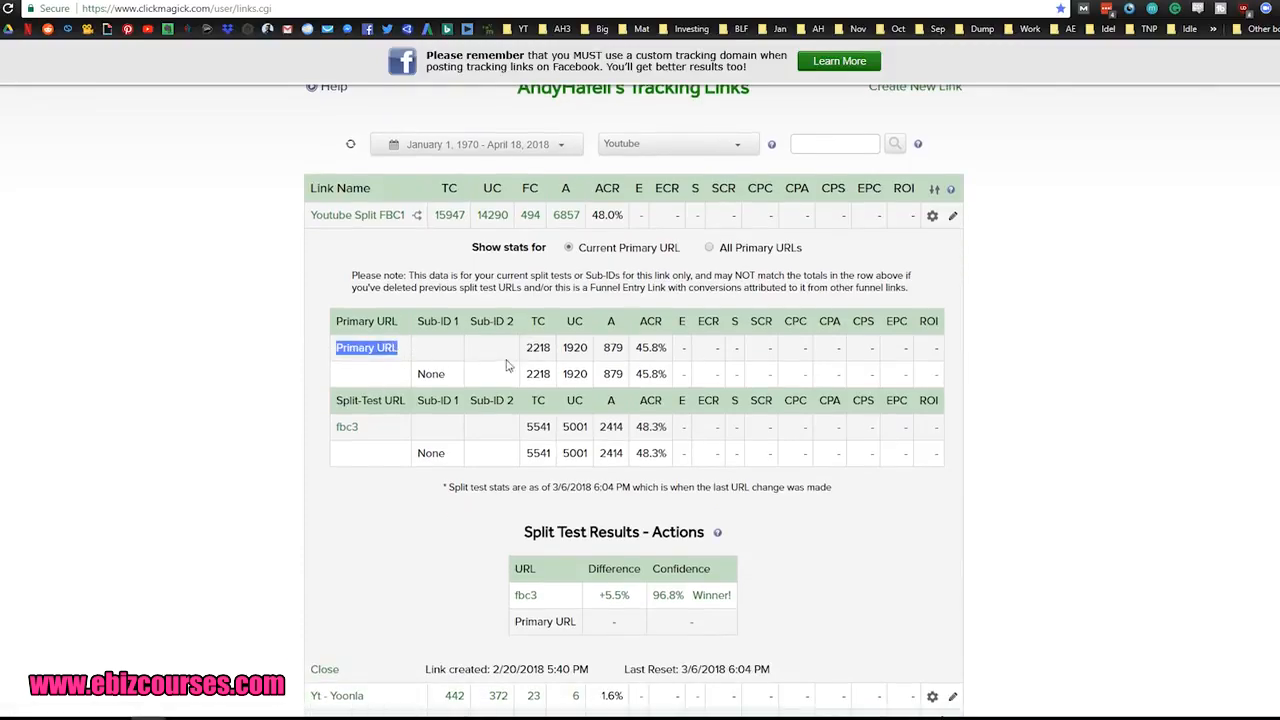
pyautogui.moveTo(637, 352); pyautogui.dragTo(670, 352)
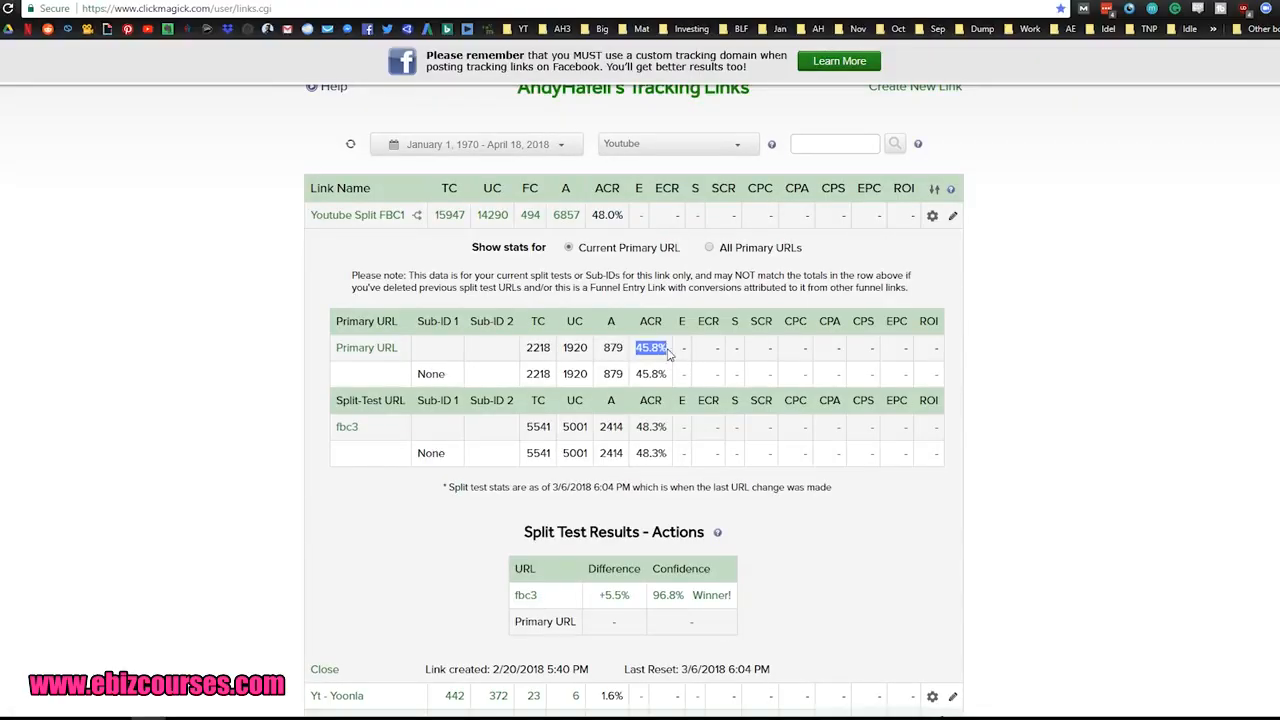
# Step: Compare the fbc3 split-test URL's ACR with the primary URL's and review the split test results
pyautogui.click(462, 443)
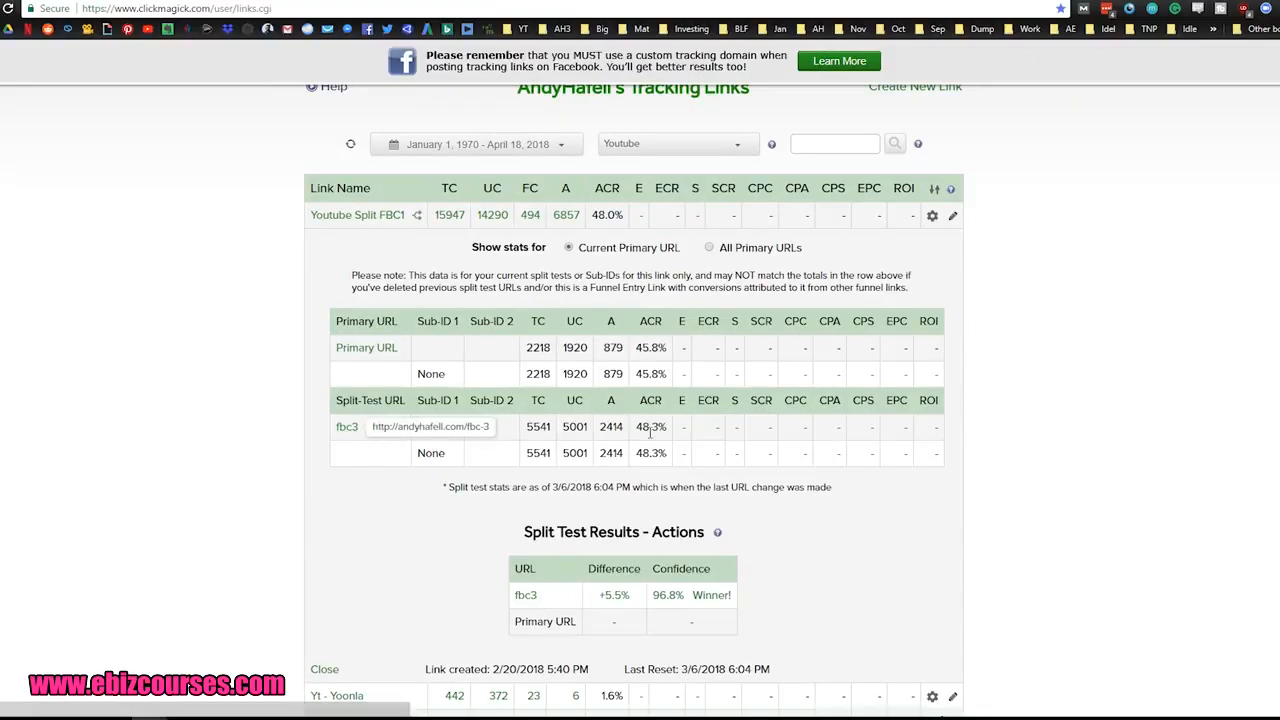
pyautogui.moveTo(637, 427); pyautogui.dragTo(668, 427)
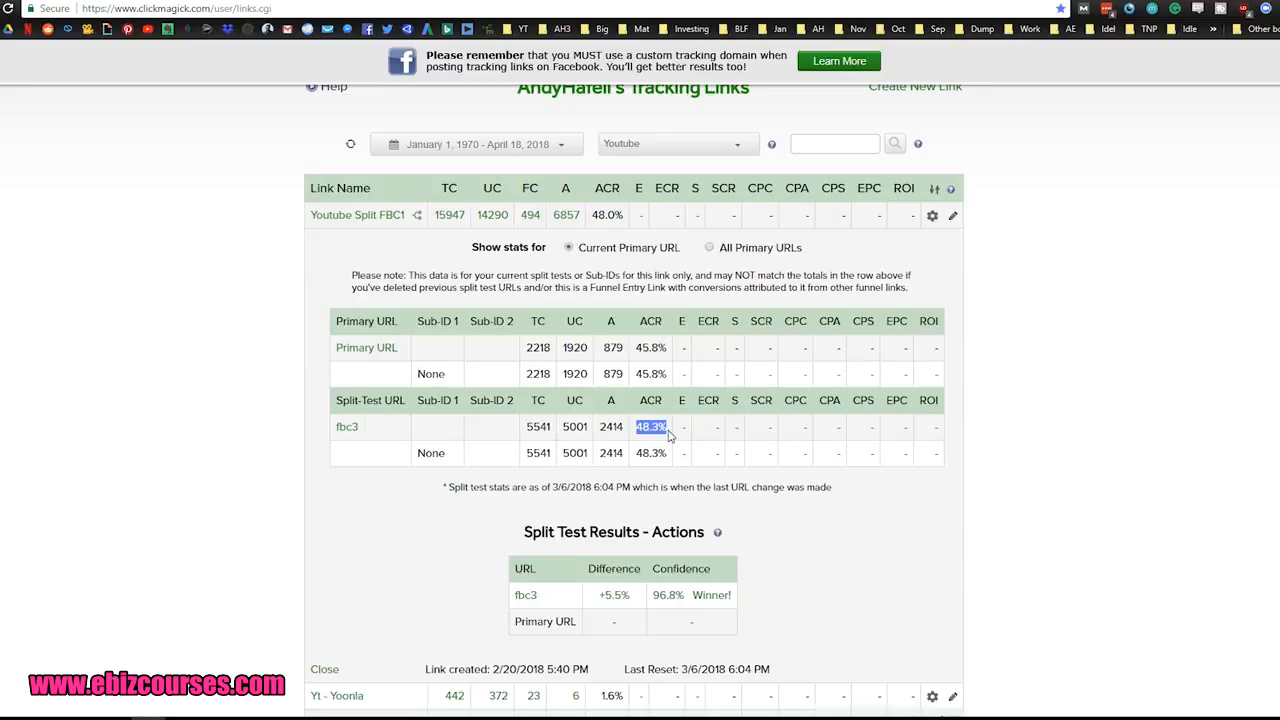
pyautogui.click(674, 437)
pyautogui.moveTo(667, 428); pyautogui.dragTo(639, 427)
pyautogui.scroll(-2, 303, 299)
pyautogui.scroll(1, 303, 299)
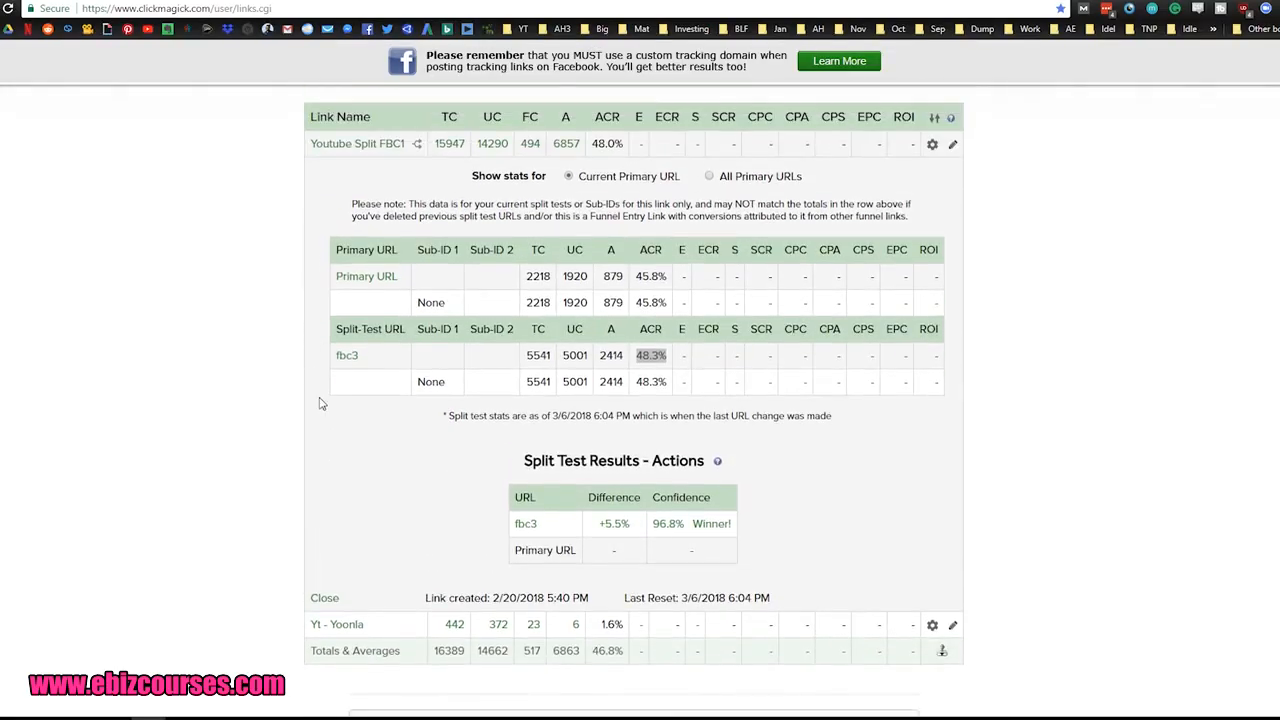
pyautogui.click(404, 404)
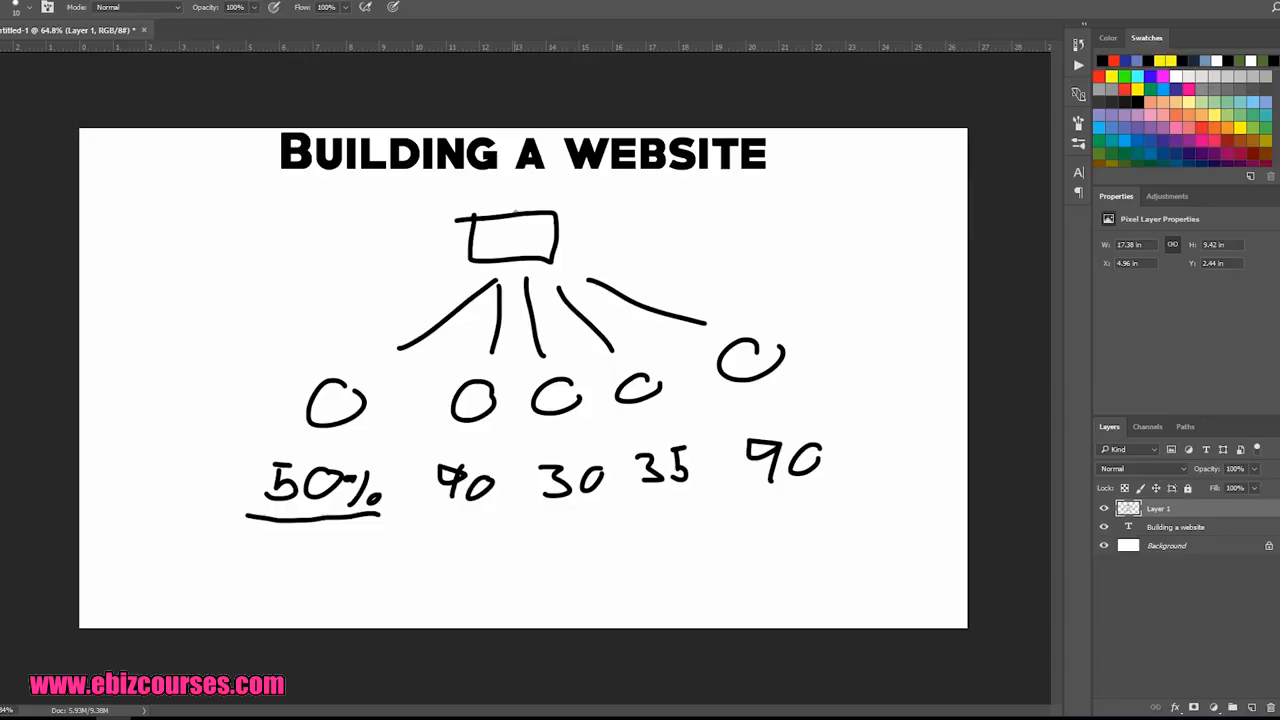
# Step: Switch to the Photoshop canvas, enclose the third circle between two red vertical lines, and annotate it with 1000, a down arrow and 300
pyautogui.moveTo(518, 192); pyautogui.dragTo(513, 580)
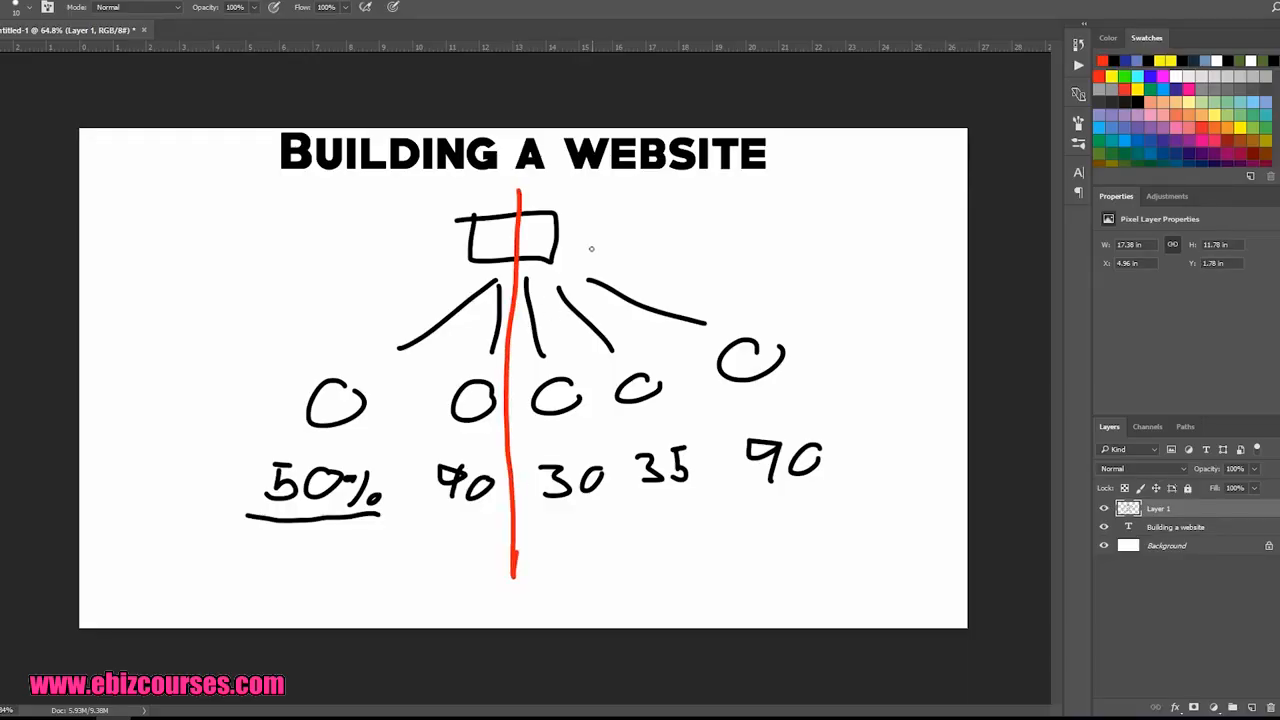
pyautogui.moveTo(604, 207); pyautogui.dragTo(618, 546)
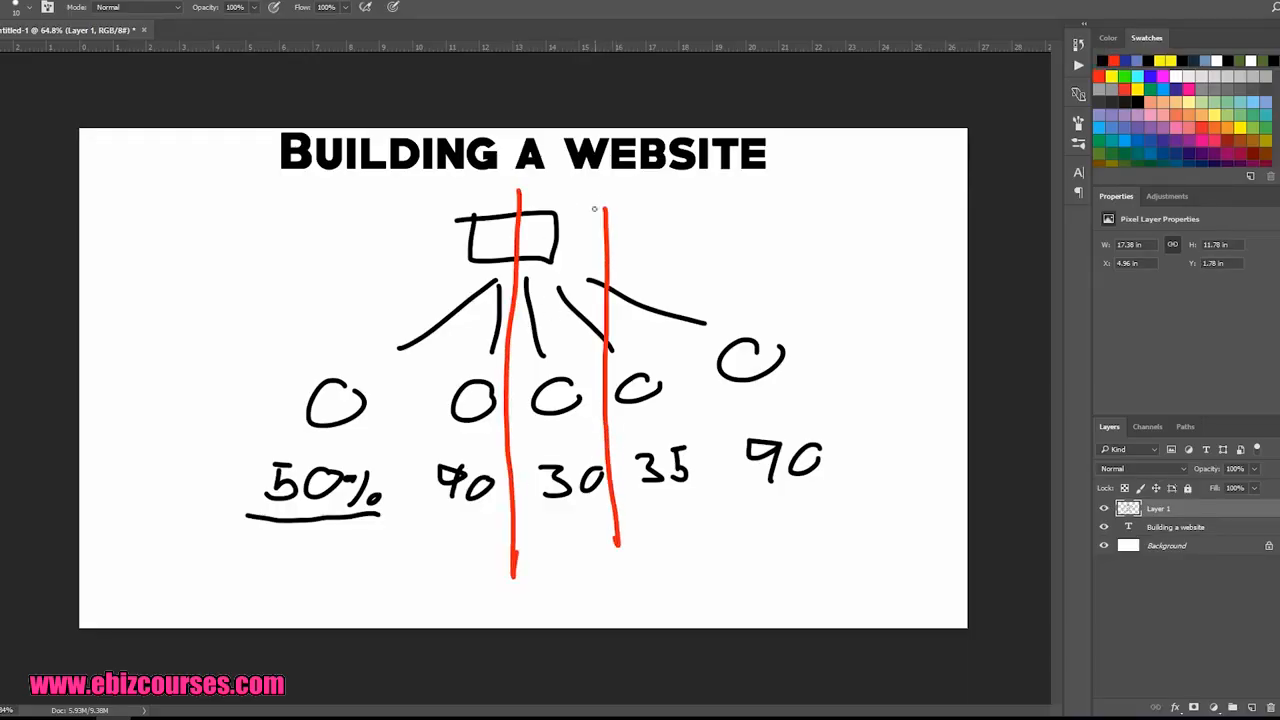
pyautogui.moveTo(637, 196); pyautogui.dragTo(633, 230)
pyautogui.moveTo(658, 203); pyautogui.dragTo(742, 210)
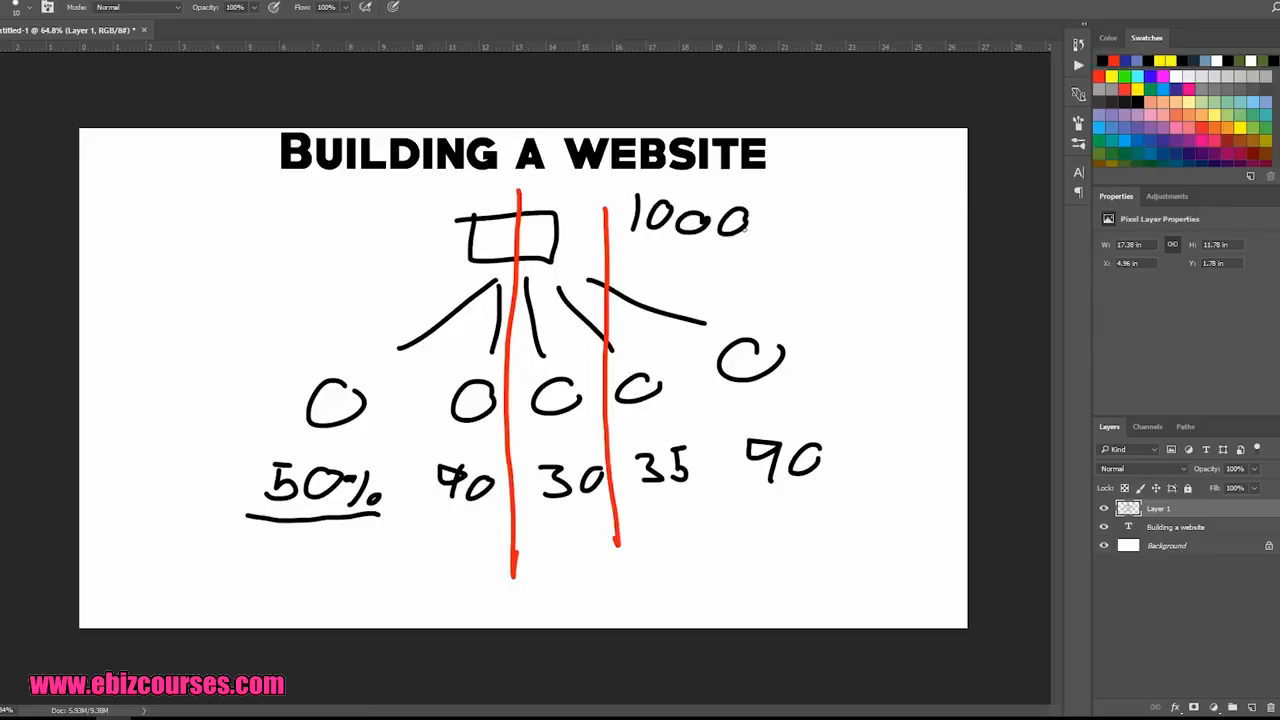
pyautogui.moveTo(580, 242); pyautogui.dragTo(560, 368)
pyautogui.moveTo(547, 348)
pyautogui.mouseDown()
pyautogui.moveTo(561, 370)
pyautogui.moveTo(577, 352)
pyautogui.mouseUp()
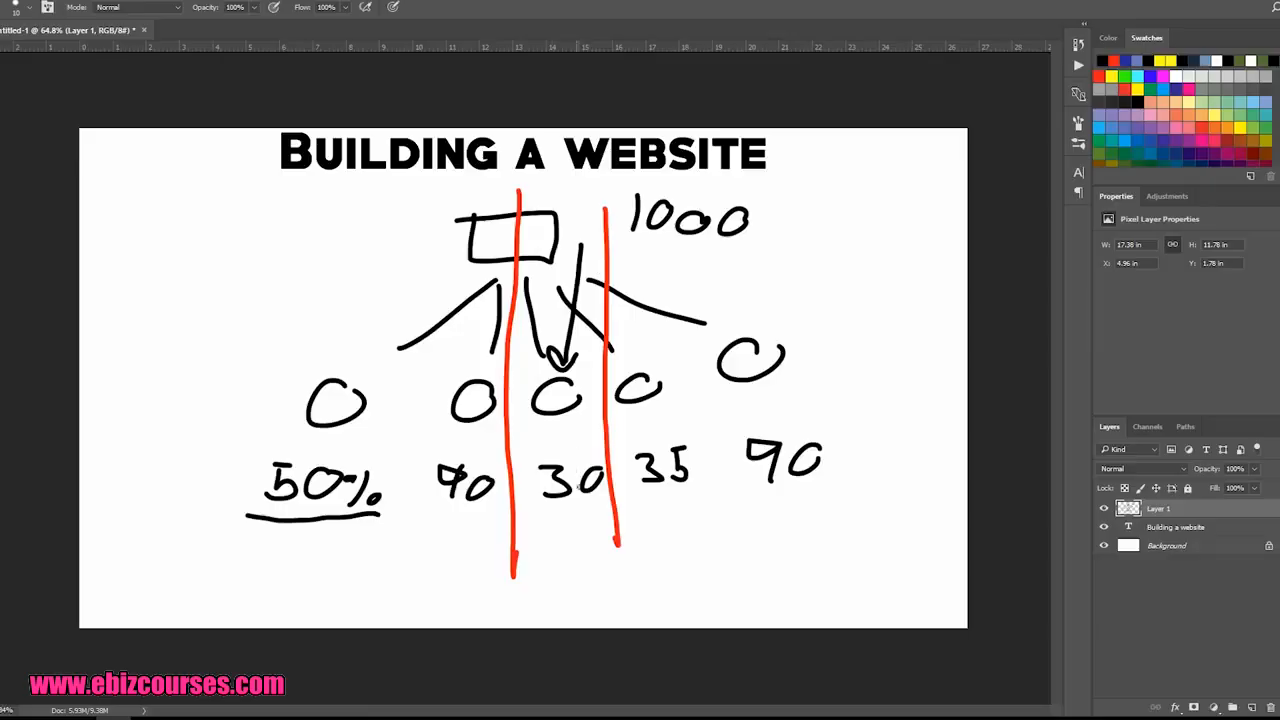
pyautogui.moveTo(533, 562)
pyautogui.mouseDown()
pyautogui.moveTo(534, 592)
pyautogui.moveTo(589, 567)
pyautogui.moveTo(646, 565)
pyautogui.mouseUp()
# Step: Handwrite 1000 with an arrow down to the first circle and 500 beneath its underlined 50%
pyautogui.moveTo(265, 204); pyautogui.dragTo(262, 246)
pyautogui.moveTo(300, 216); pyautogui.dragTo(391, 221)
pyautogui.moveTo(322, 274); pyautogui.dragTo(322, 368)
pyautogui.moveTo(308, 350)
pyautogui.mouseDown()
pyautogui.moveTo(322, 368)
pyautogui.moveTo(344, 351)
pyautogui.mouseUp()
pyautogui.moveTo(236, 556); pyautogui.dragTo(226, 600)
pyautogui.moveTo(238, 563); pyautogui.dragTo(342, 564)
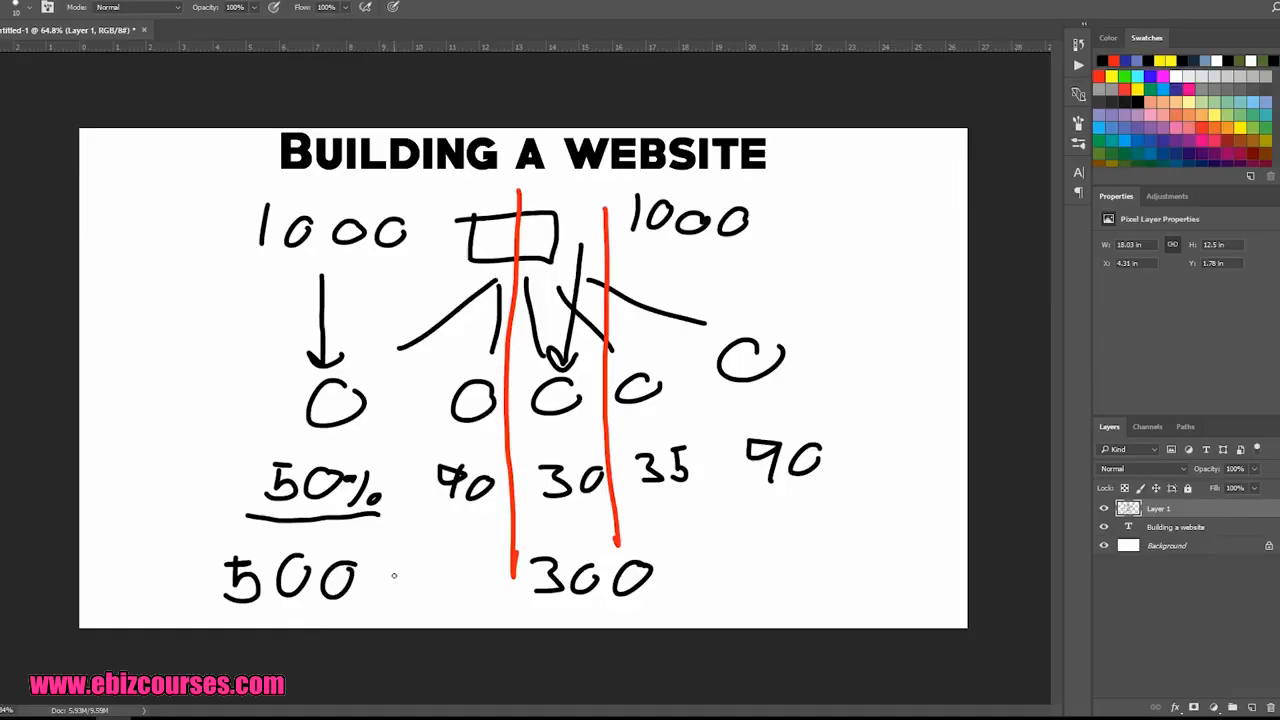
# Step: Handwrite 1$ beside both the 500 and the 300
pyautogui.moveTo(393, 570)
pyautogui.mouseDown()
pyautogui.moveTo(396, 605)
pyautogui.moveTo(410, 600)
pyautogui.mouseUp()
pyautogui.moveTo(682, 558); pyautogui.dragTo(710, 622)
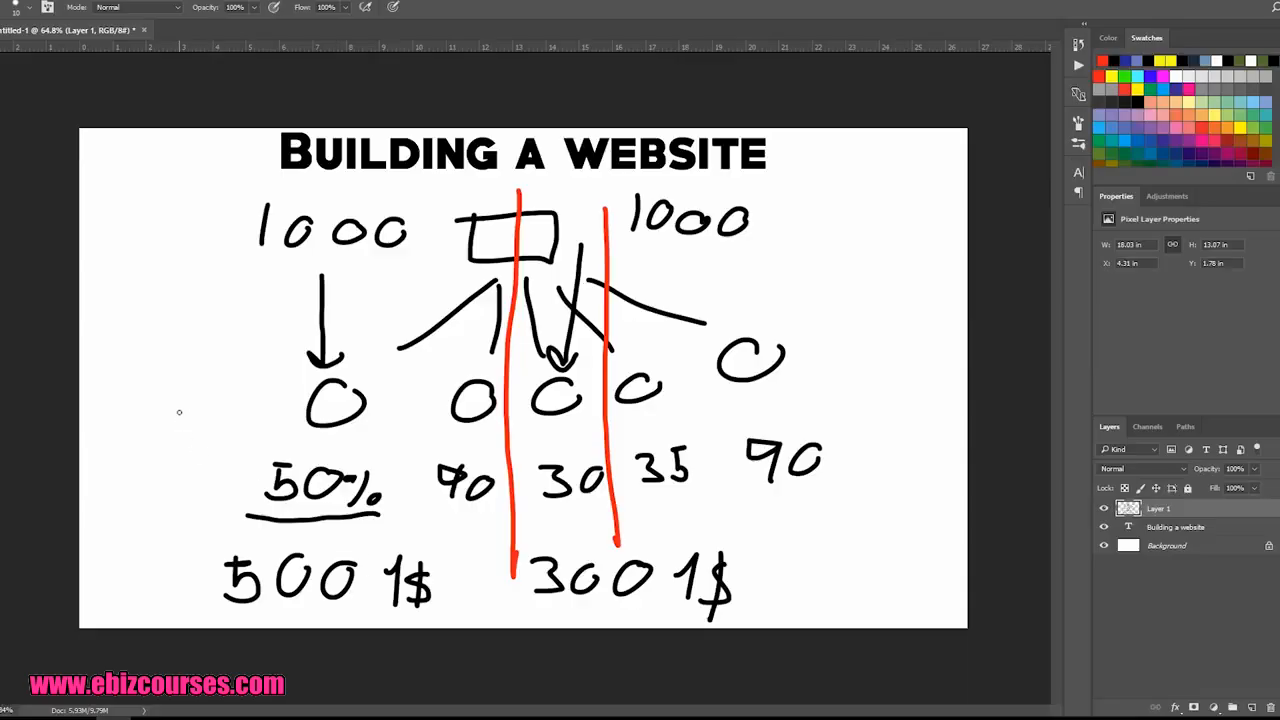
pyautogui.moveTo(177, 410)
pyautogui.mouseDown()
pyautogui.moveTo(251, 471)
pyautogui.moveTo(213, 466)
pyautogui.mouseUp()
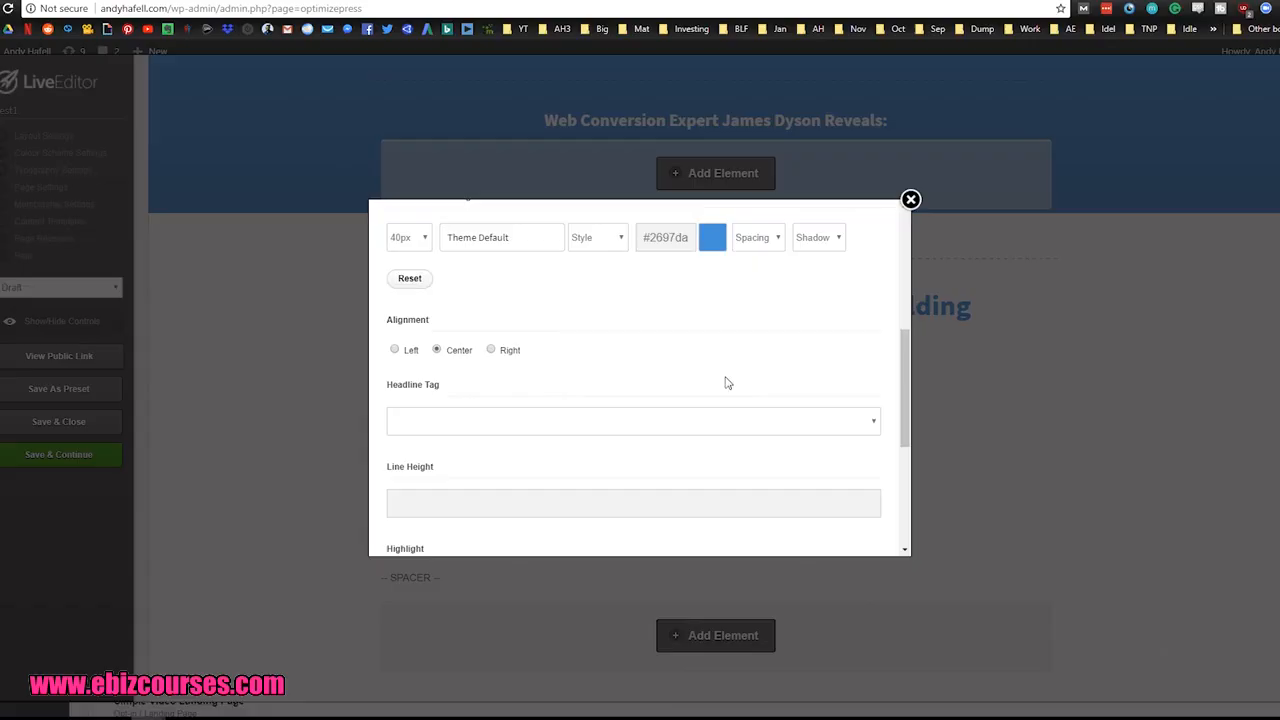
# Step: Switch to the OptimizePress LiveEditor and keep only "My 10 Favorite Lightroom Presets Will Make Your Photos 10x Better" as headline, deleting the other three variants
pyautogui.scroll(5, 726, 380)
pyautogui.scroll(-1, 791, 443)
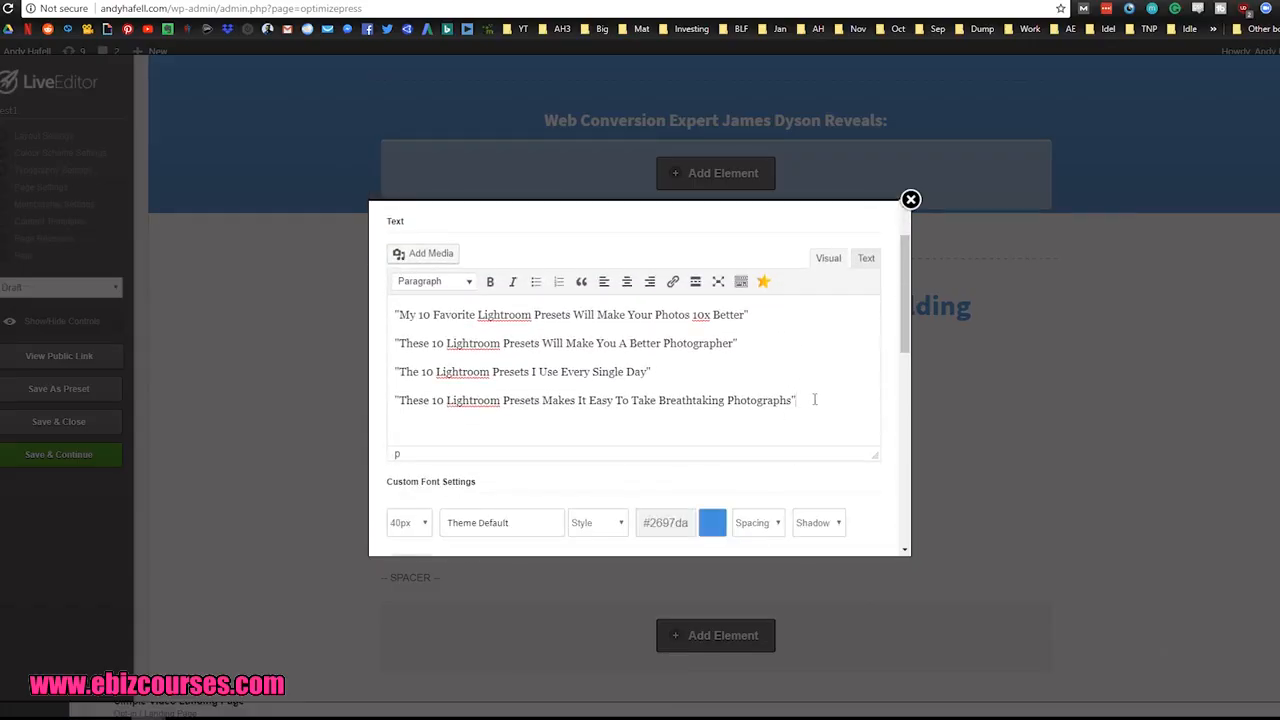
pyautogui.moveTo(814, 400); pyautogui.dragTo(400, 344)
pyautogui.press('BackSpace')
pyautogui.scroll(-10, 600, 370)
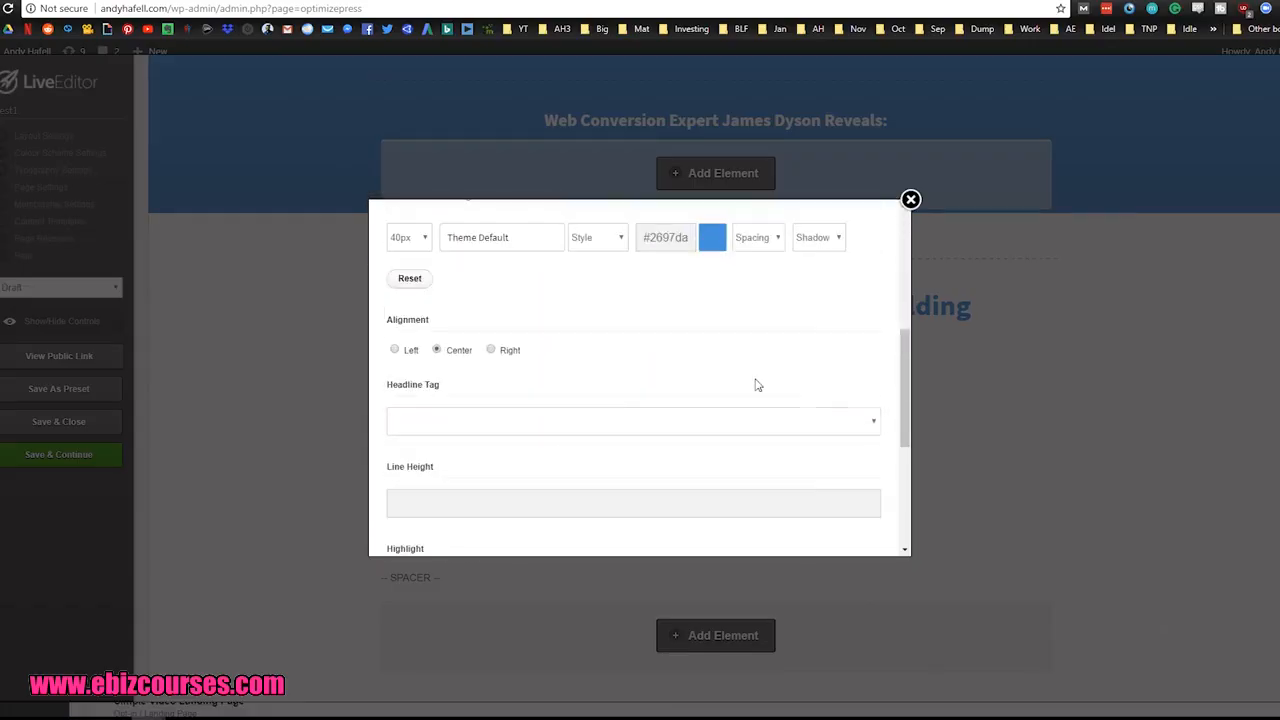
pyautogui.click(850, 450)
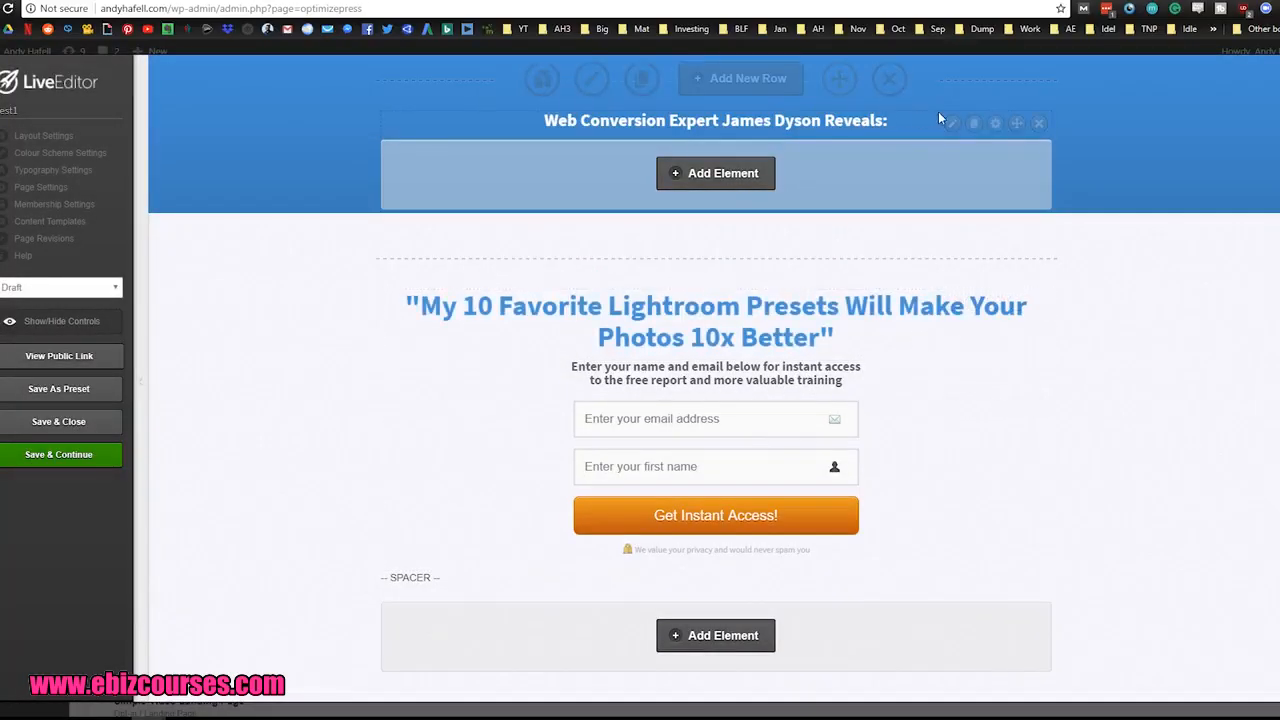
# Step: Delete the white "Web Conversion Expert" headline and the blue row that contains it
pyautogui.click(1039, 123)
pyautogui.click(670, 84)
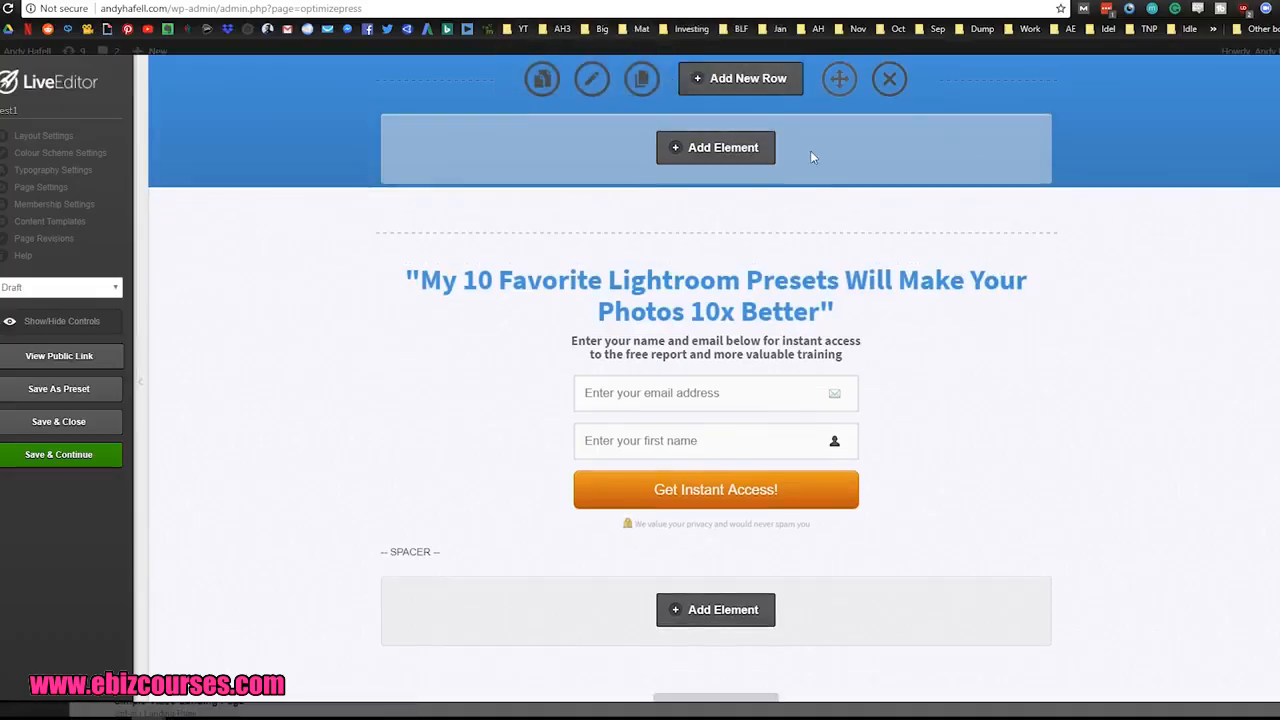
pyautogui.click(889, 79)
pyautogui.click(677, 87)
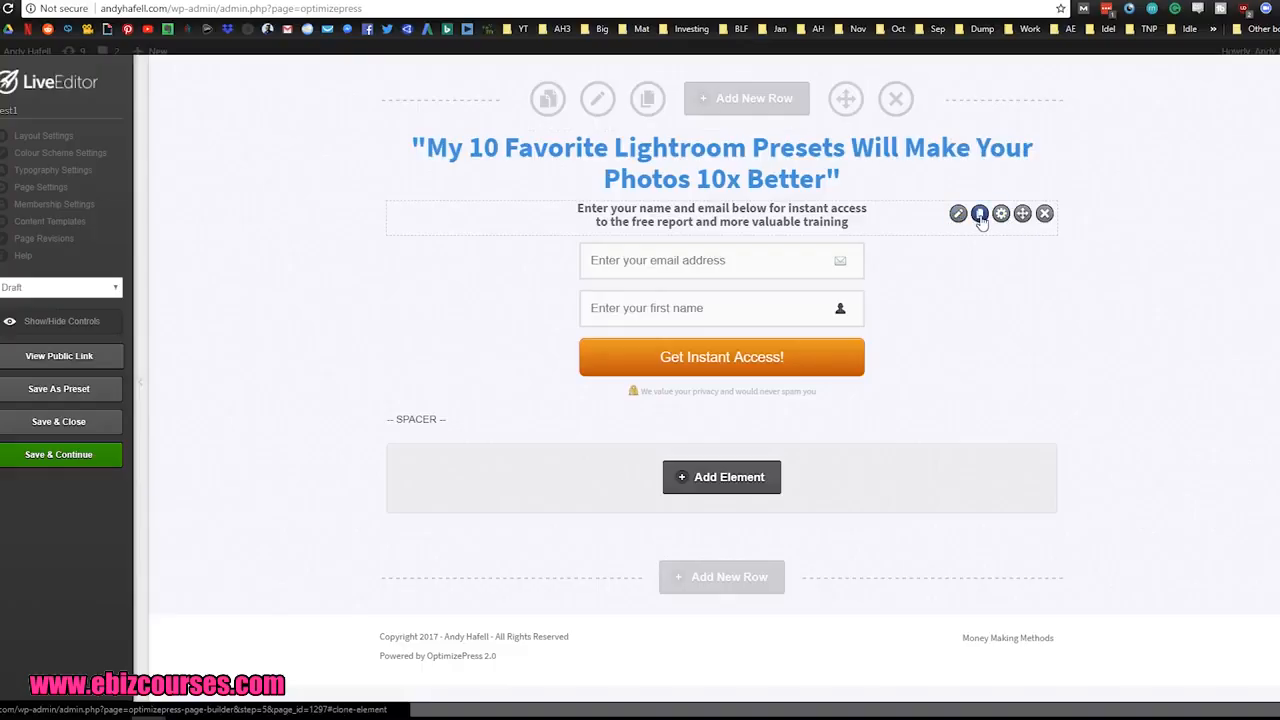
# Step: Clone the "Enter your name and email below" text element and move the copy above the main headline
pyautogui.click(979, 213)
pyautogui.moveTo(1016, 248); pyautogui.dragTo(747, 148)
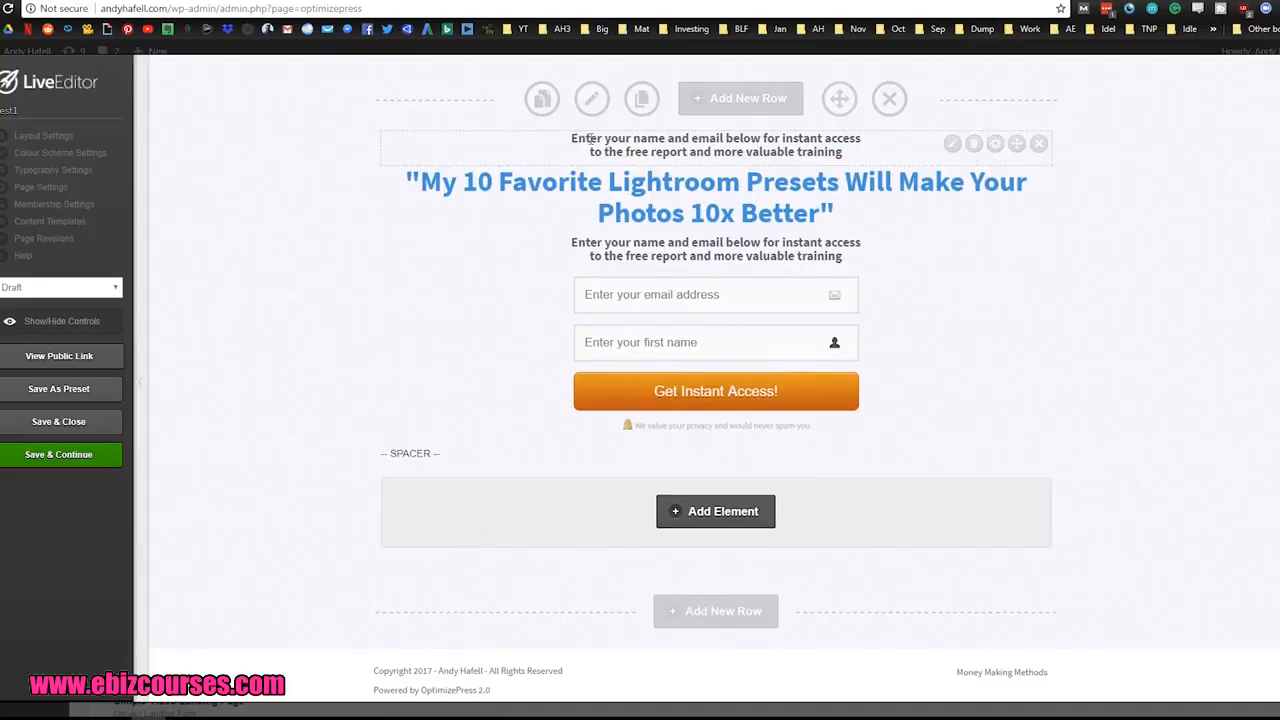
# Step: Replace the text of the element above the main headline with "100% Download Gives You..."
pyautogui.click(952, 143)
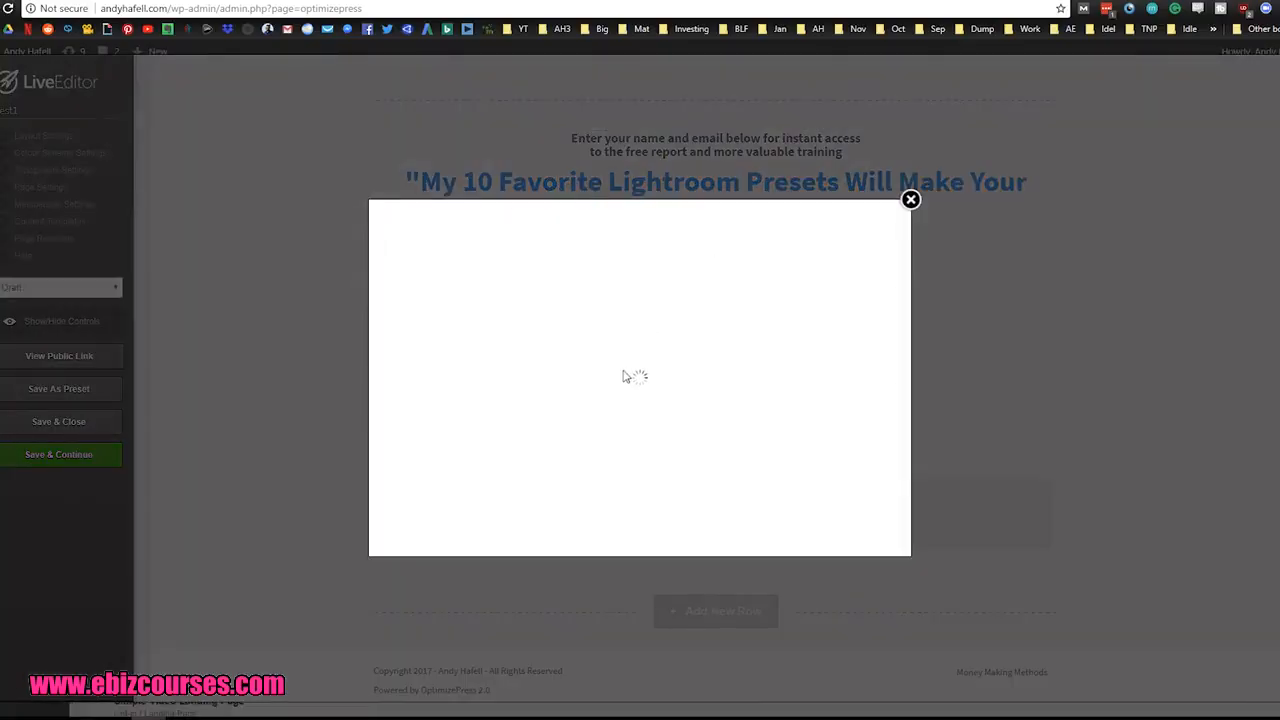
pyautogui.click(651, 400)
pyautogui.hotkey('ctrl', 'a')
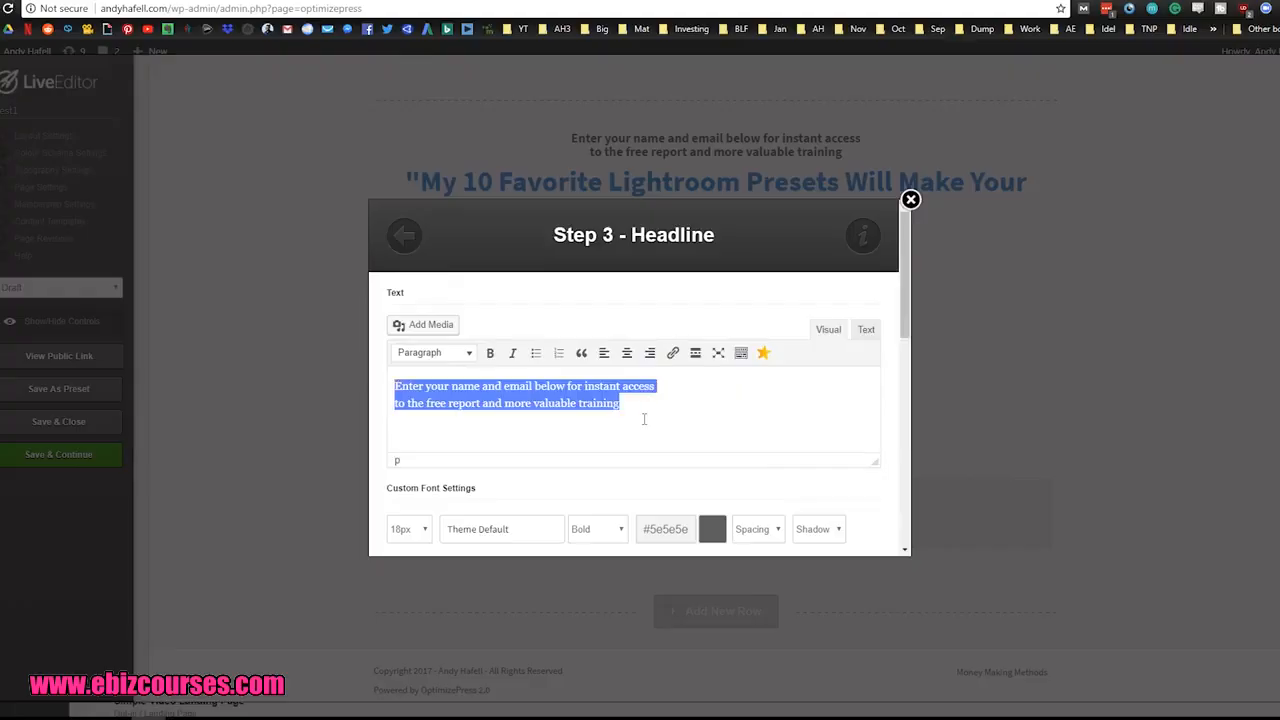
pyautogui.hotkey('ctrl', 'v')
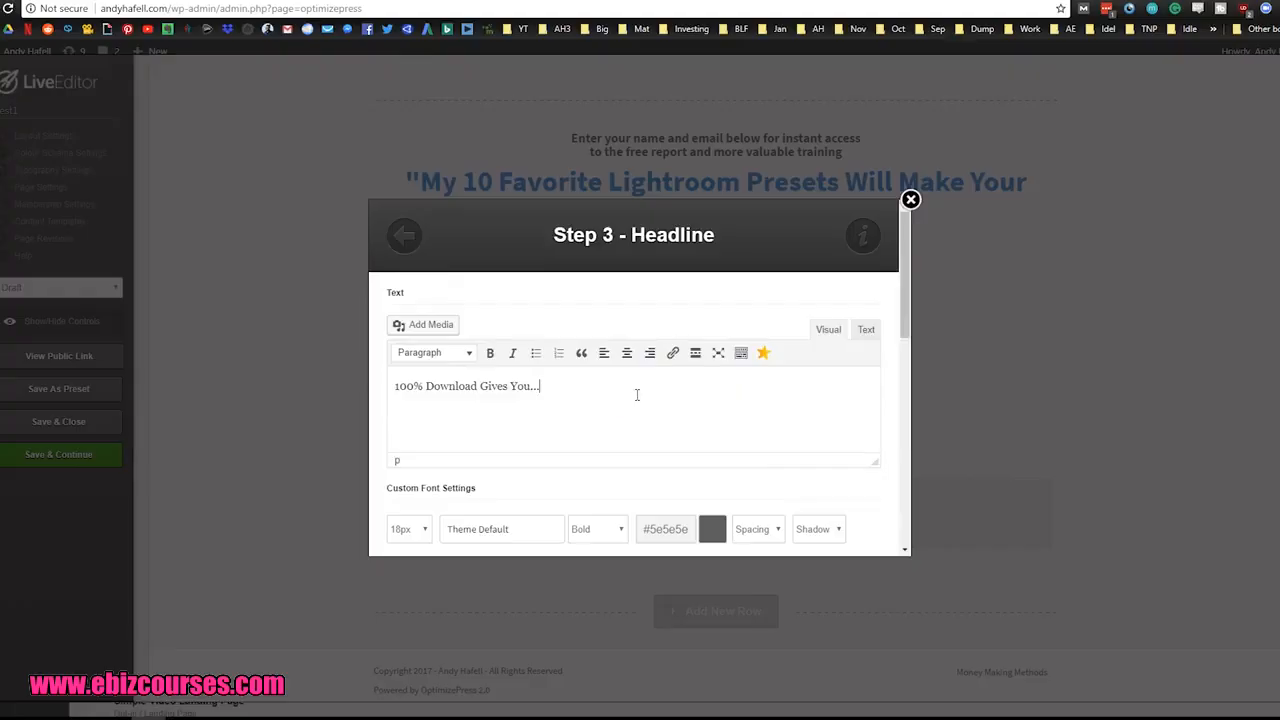
pyautogui.scroll(-5, 800, 408)
pyautogui.scroll(-3, 867, 480)
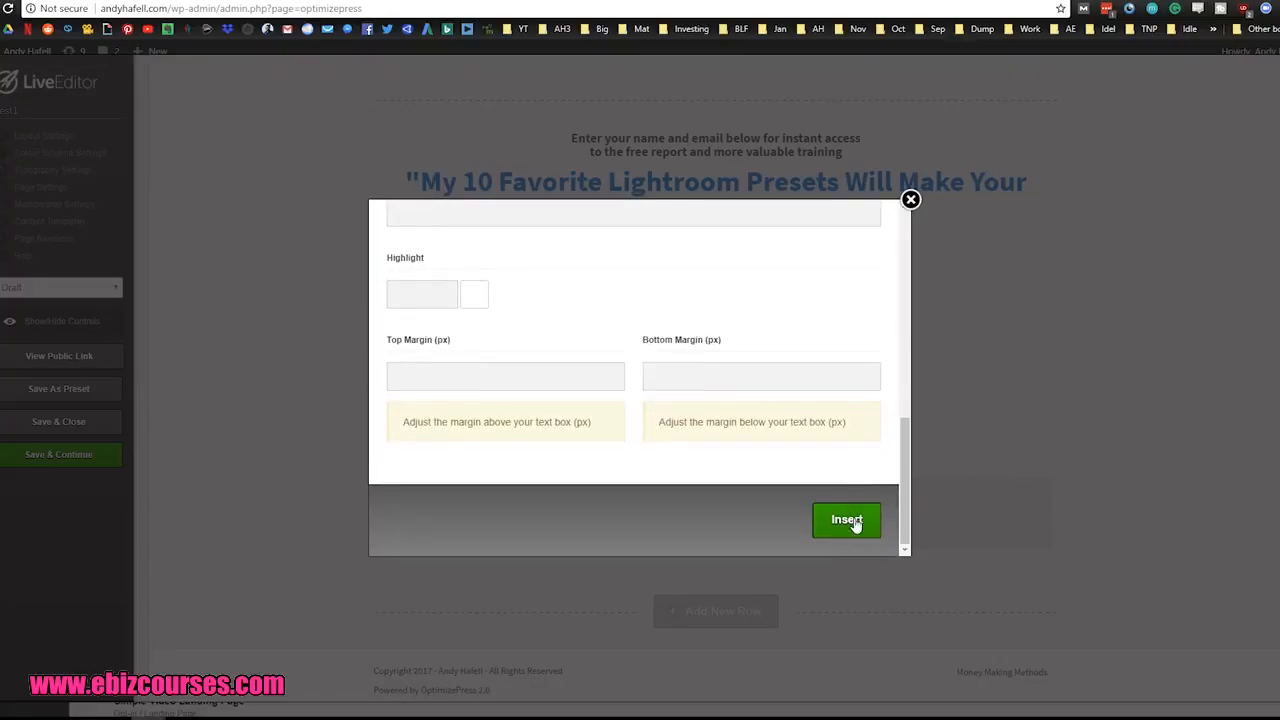
pyautogui.click(848, 522)
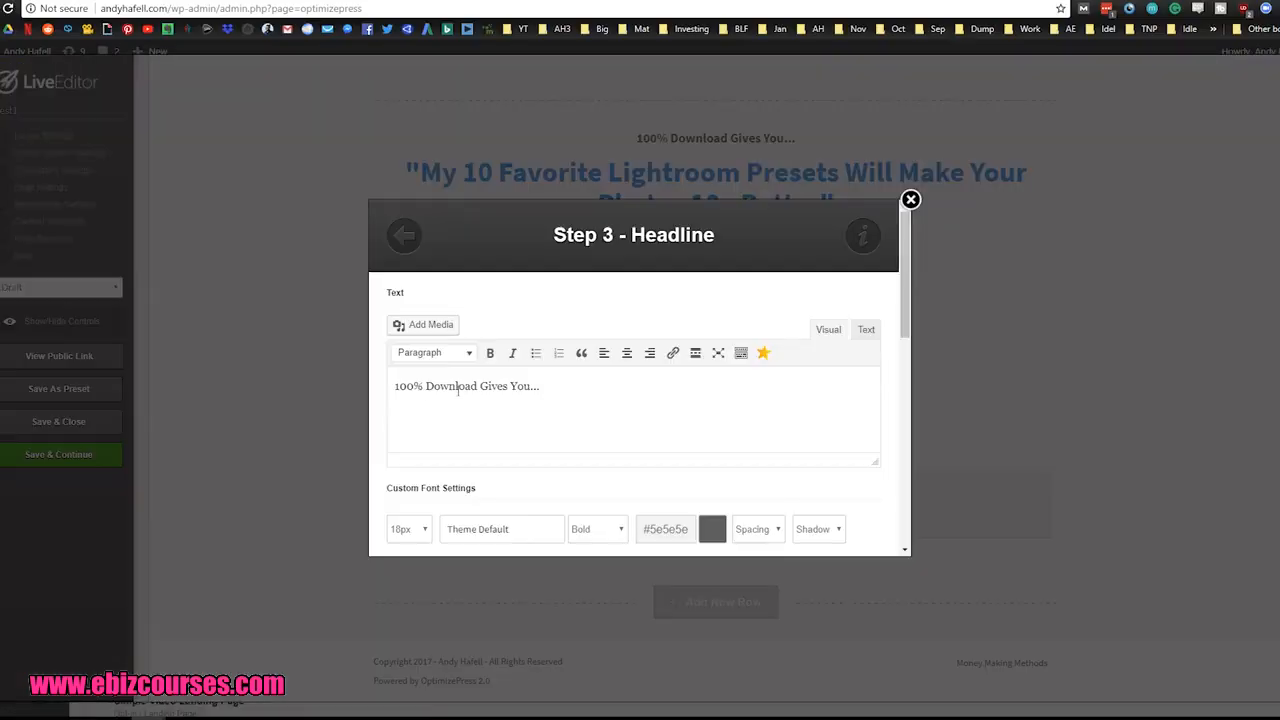
# Step: Add the word "Free" so the line above the headline reads "100% Free Download Gives You..."
pyautogui.moveTo(427, 386); pyautogui.dragTo(478, 387)
pyautogui.click(441, 410)
pyautogui.write('Free')
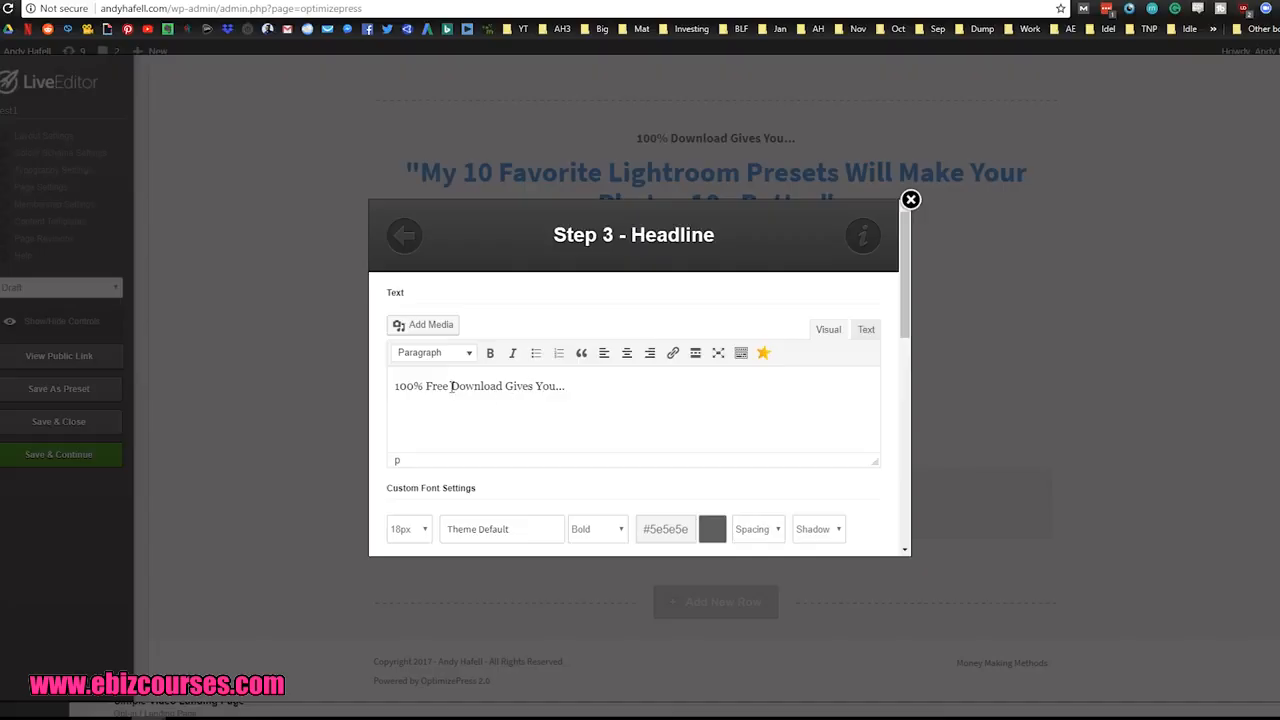
pyautogui.moveTo(505, 386); pyautogui.dragTo(557, 386)
pyautogui.click(586, 385)
pyautogui.scroll(-2, 770, 369)
pyautogui.scroll(-5, 770, 369)
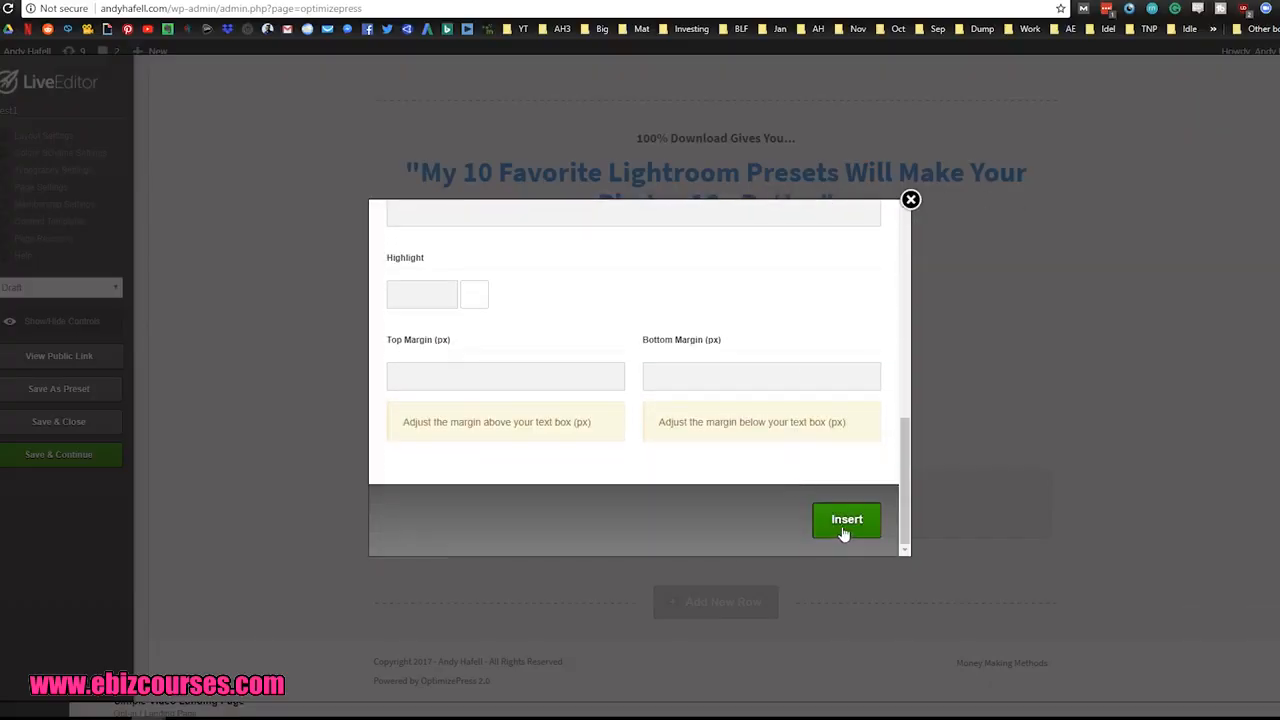
pyautogui.click(861, 524)
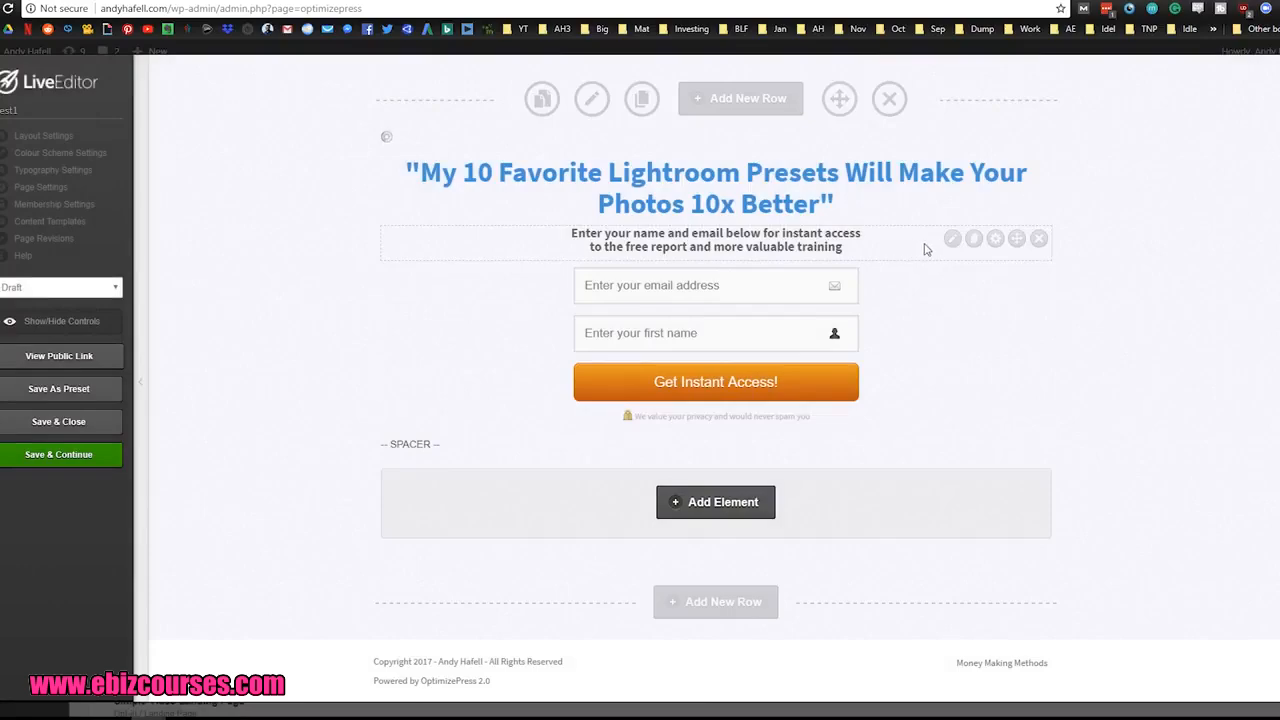
pyautogui.click(958, 240)
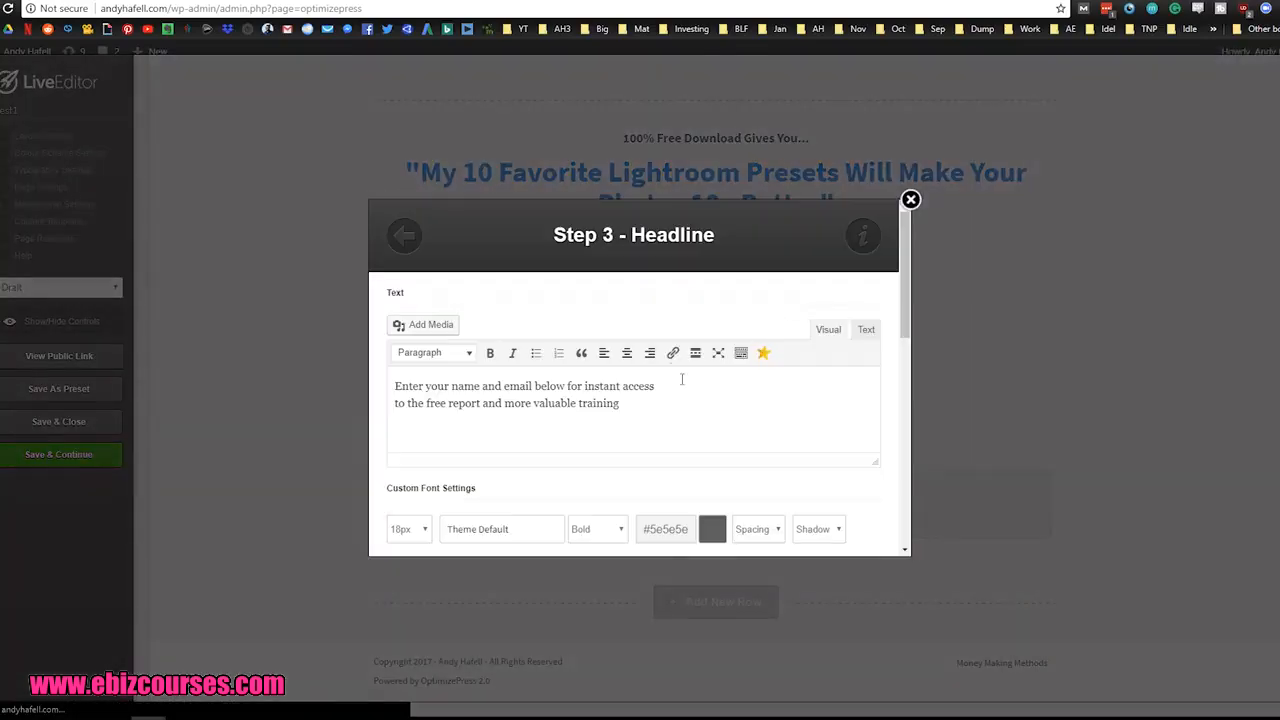
pyautogui.tripleClick(670, 404)
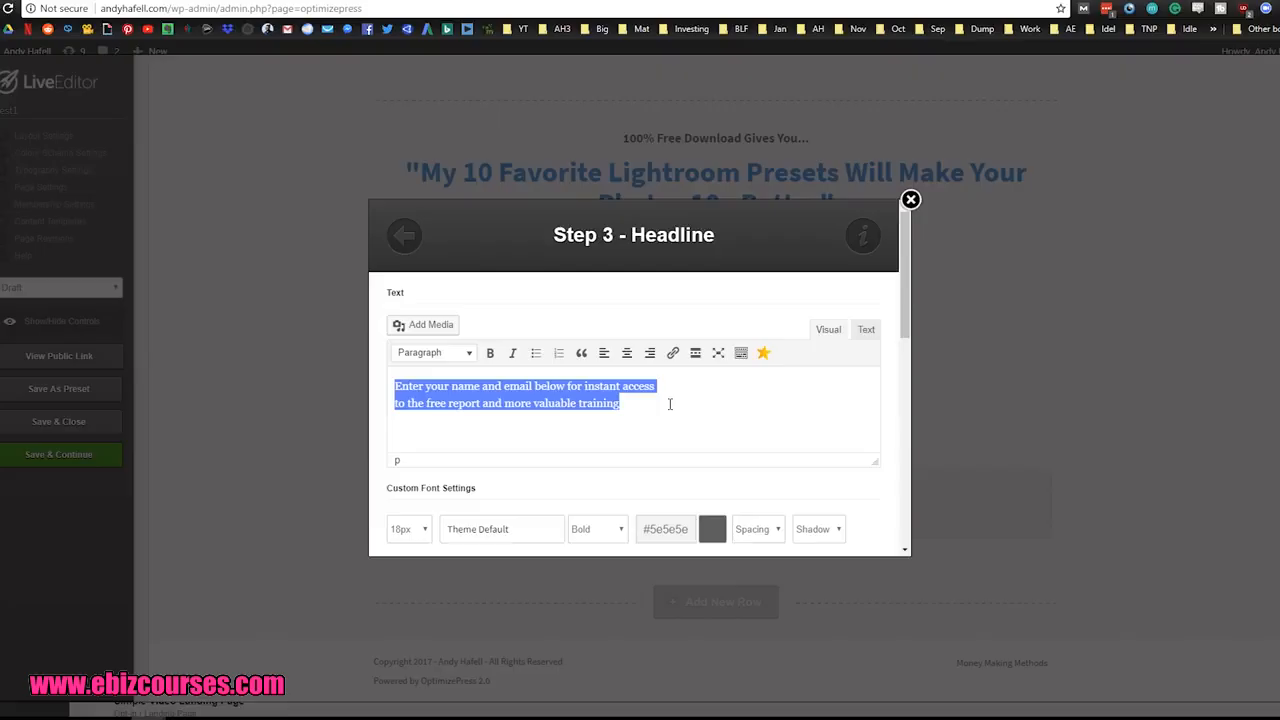
pyautogui.press('Escape')
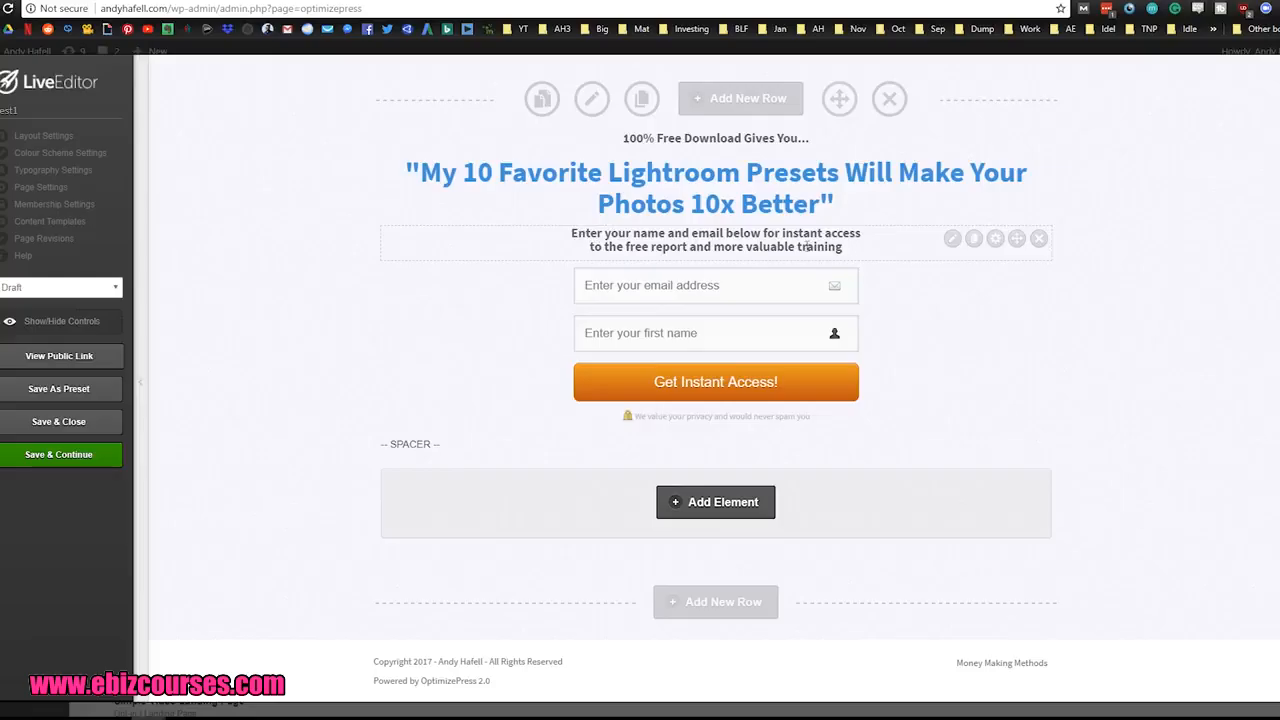
# Step: Replace the text below the main headline with "Any age, Male or Female This Will Change Your Life!"
pyautogui.click(952, 238)
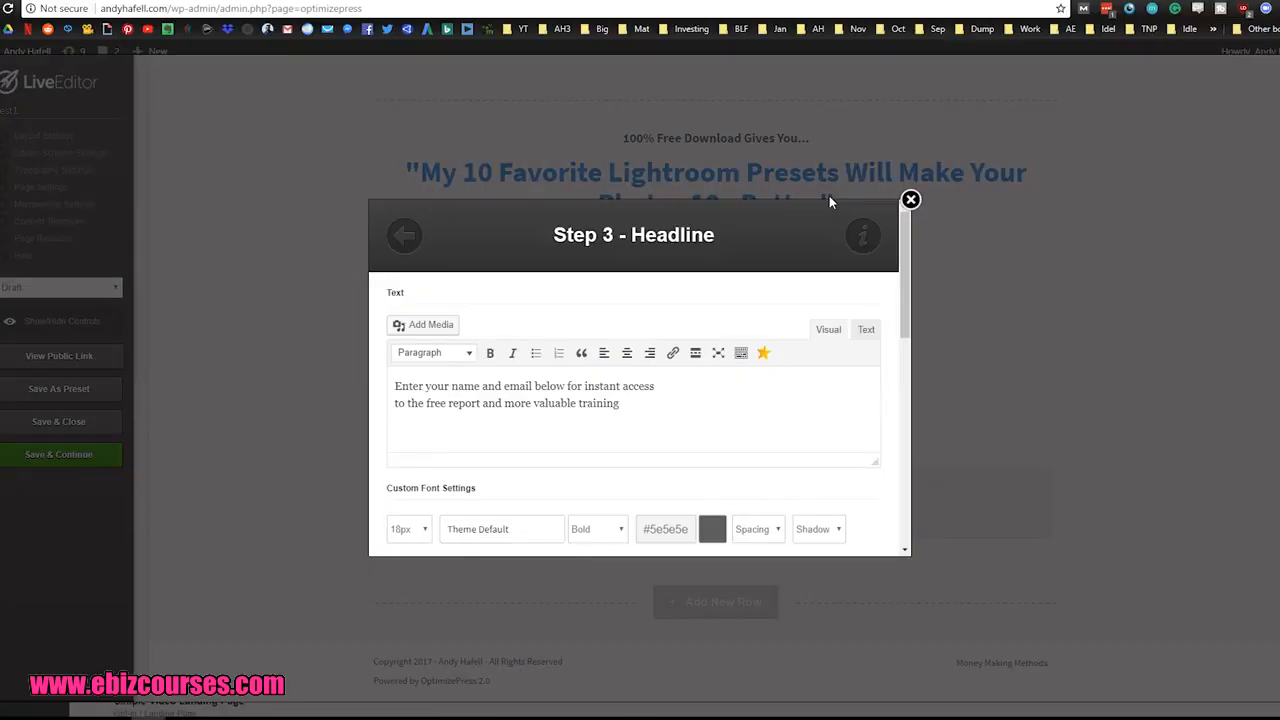
pyautogui.tripleClick(688, 385)
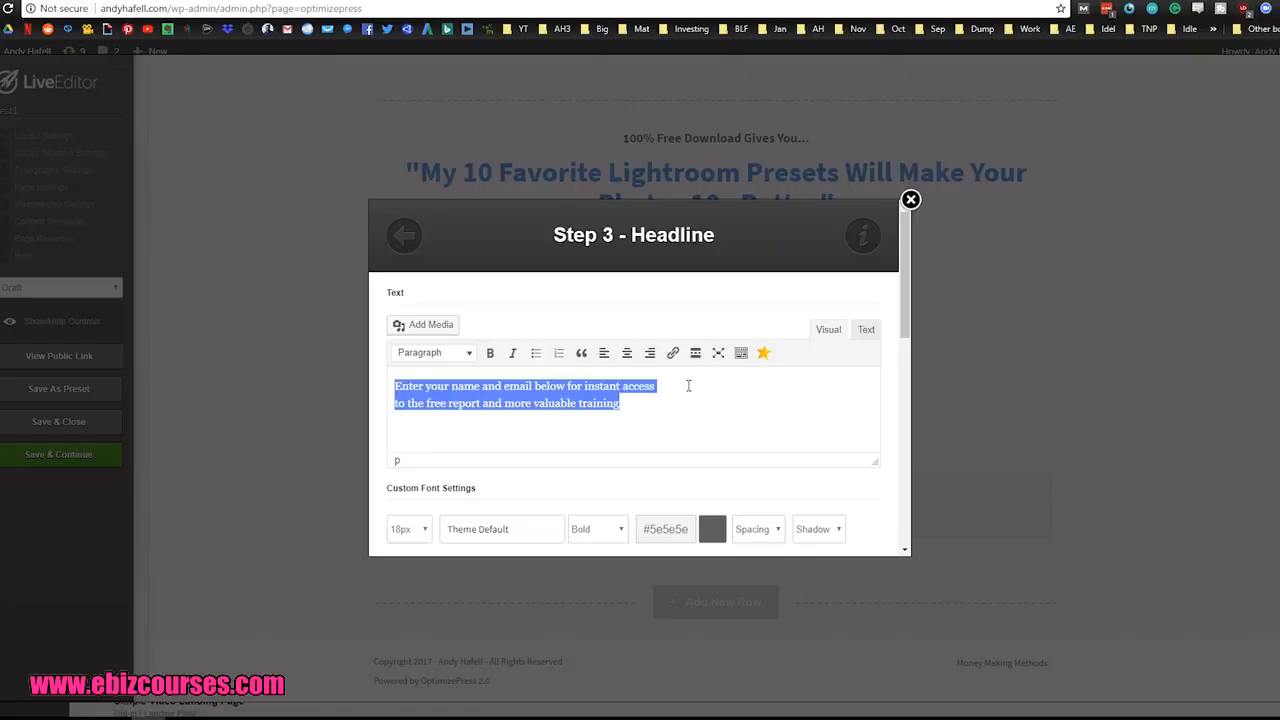
pyautogui.write('Any age')
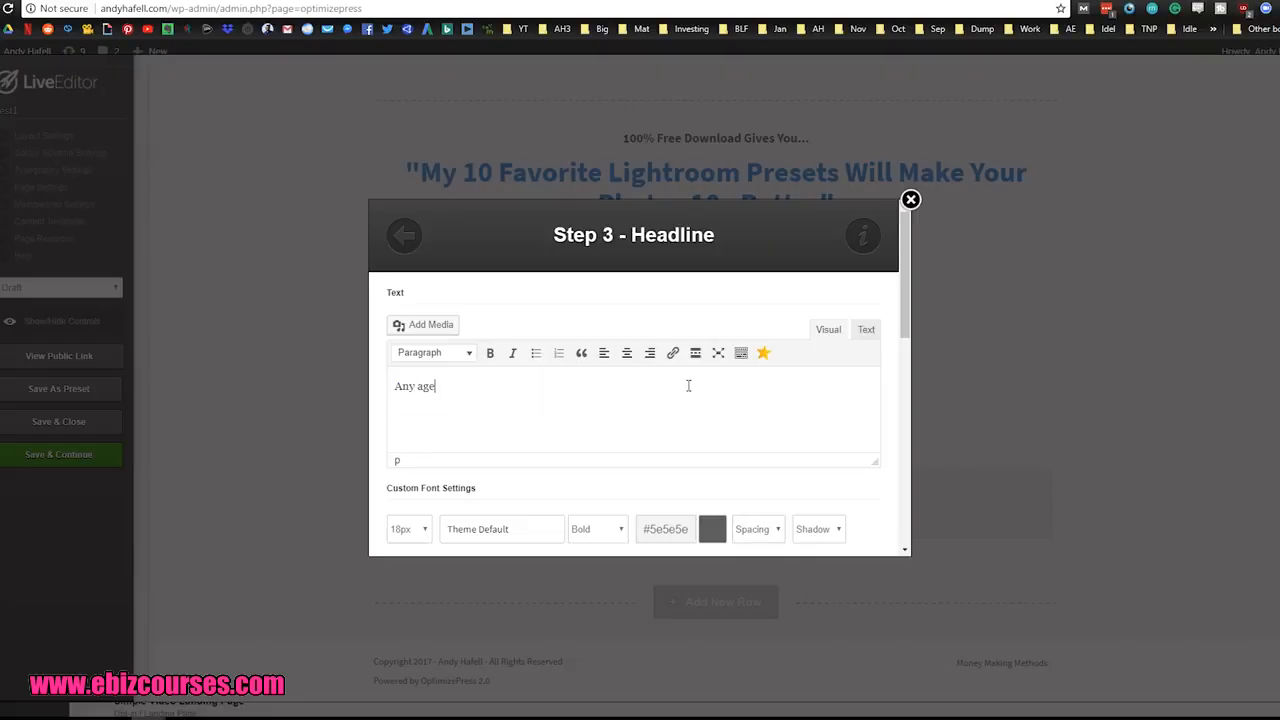
pyautogui.write(', Male or Female This will')
pyautogui.press('BackSpace')
pyautogui.press('BackSpace')
pyautogui.press('BackSpace')
pyautogui.press('BackSpace')
pyautogui.write('Will Chan')
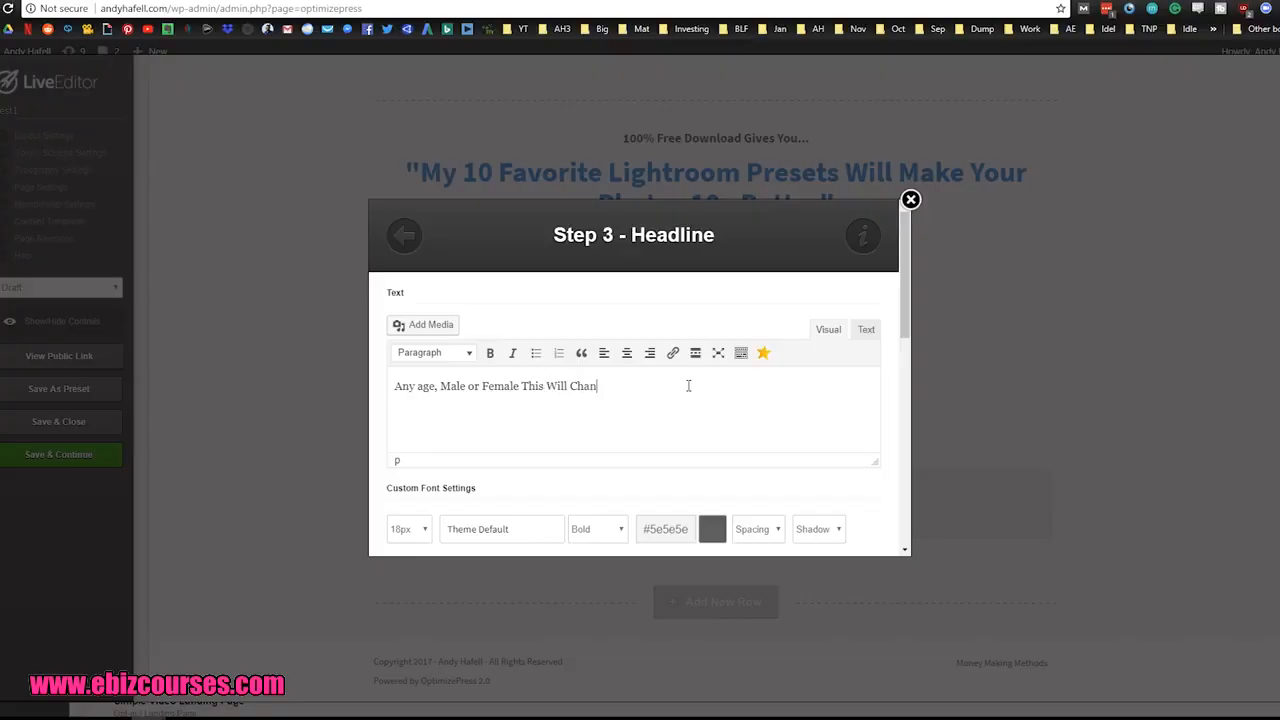
pyautogui.write('ge Your Life.')
pyautogui.moveTo(688, 386); pyautogui.dragTo(395, 387)
pyautogui.click(420, 403)
pyautogui.click(441, 409)
pyautogui.moveTo(443, 386); pyautogui.dragTo(520, 386)
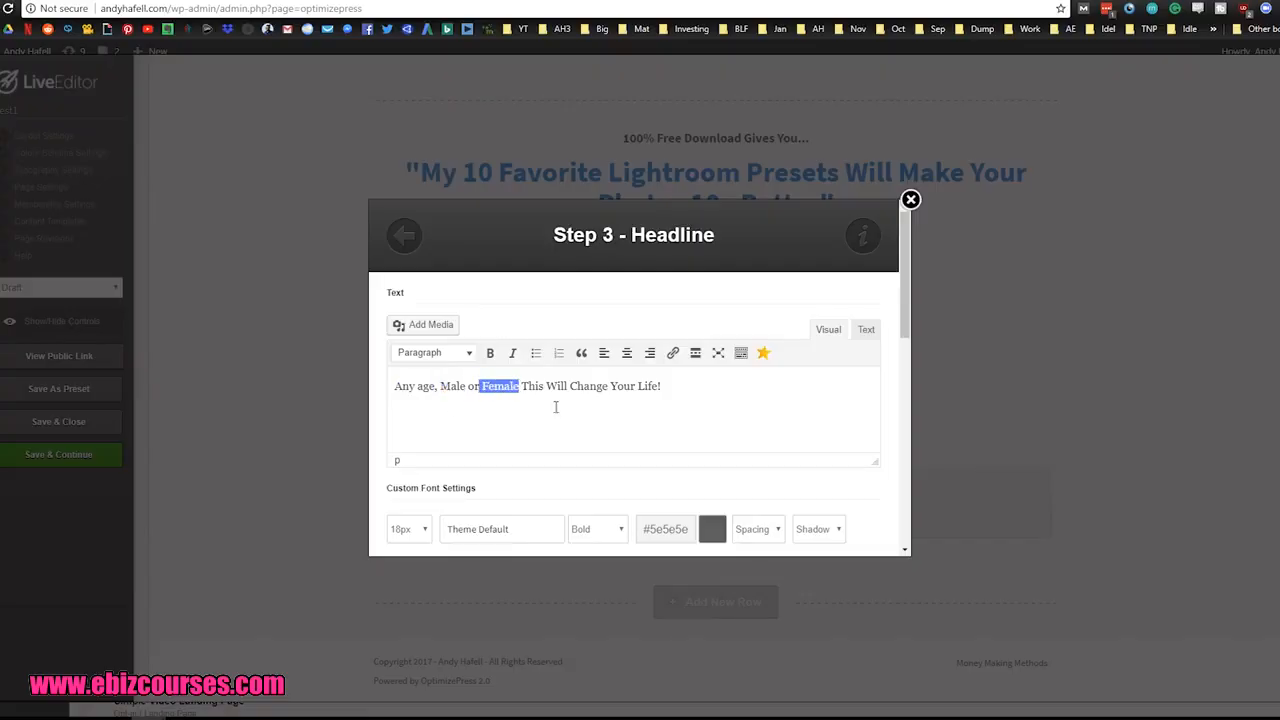
pyautogui.click(557, 408)
pyautogui.scroll(-10, 849, 517)
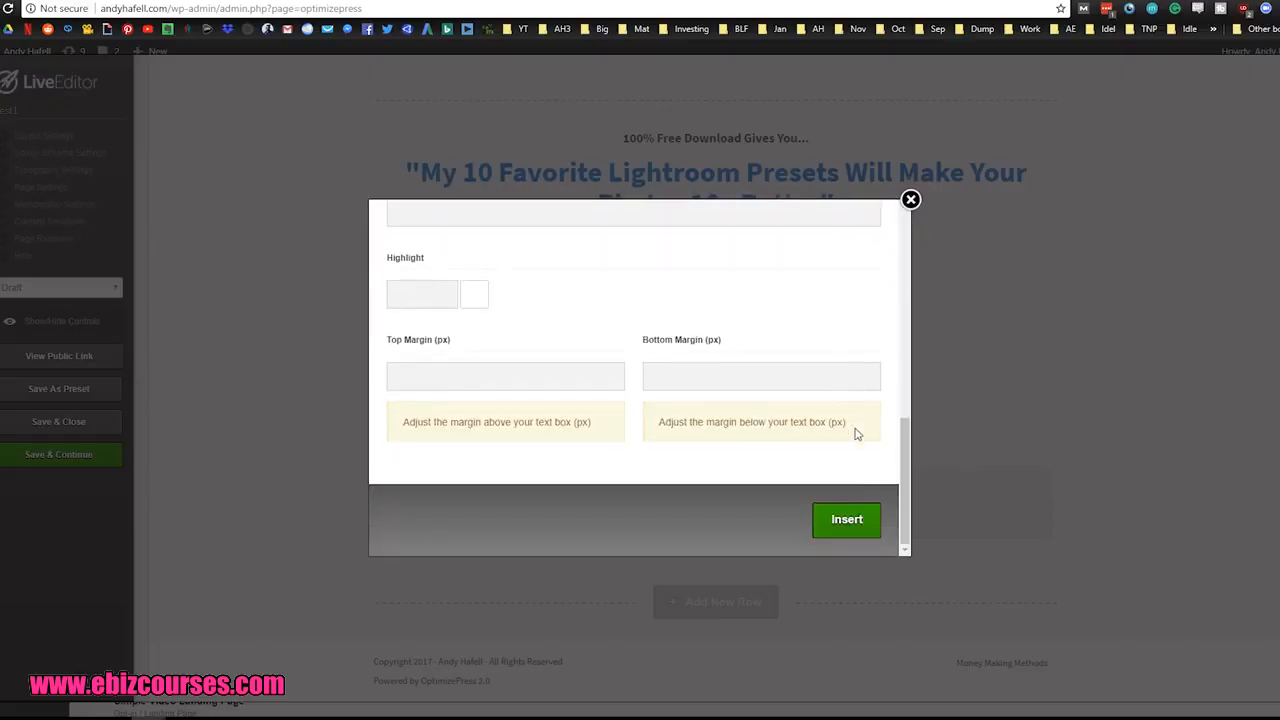
pyautogui.click(857, 523)
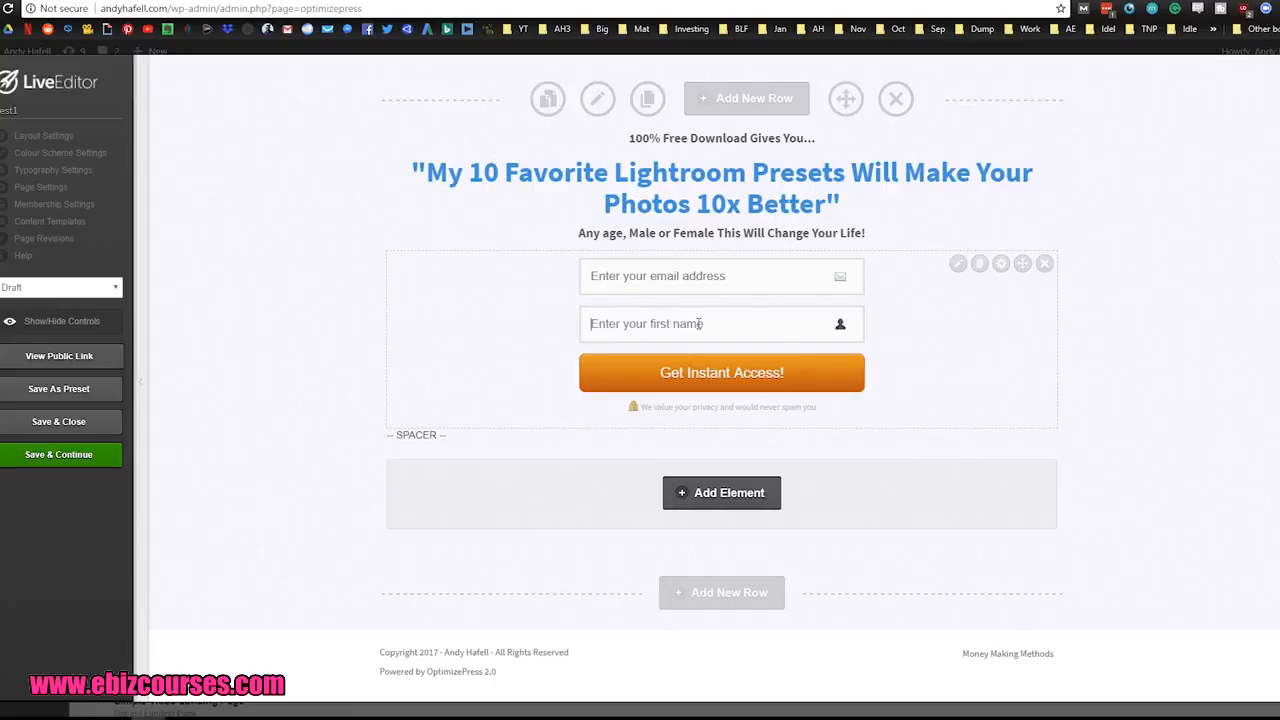
# Step: Open the opt-in form element's settings and disable its name field
pyautogui.click(700, 323)
pyautogui.click(911, 332)
pyautogui.click(957, 264)
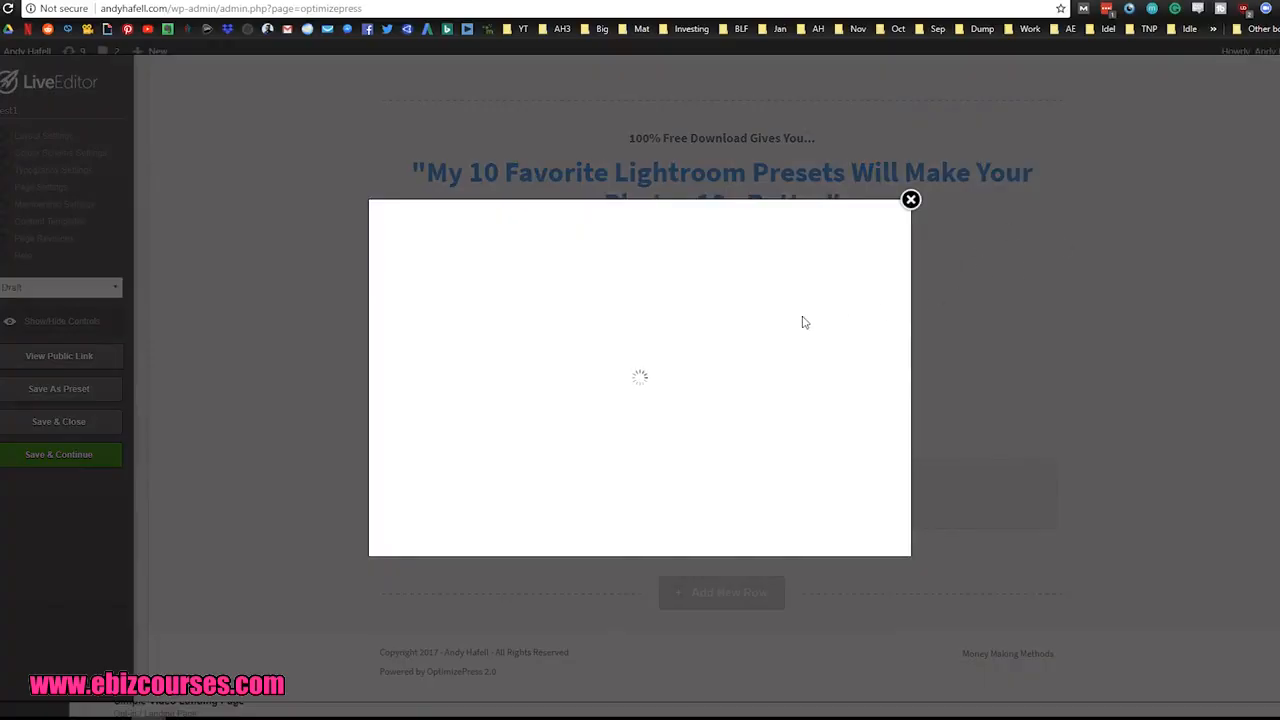
pyautogui.scroll(-4, 860, 318)
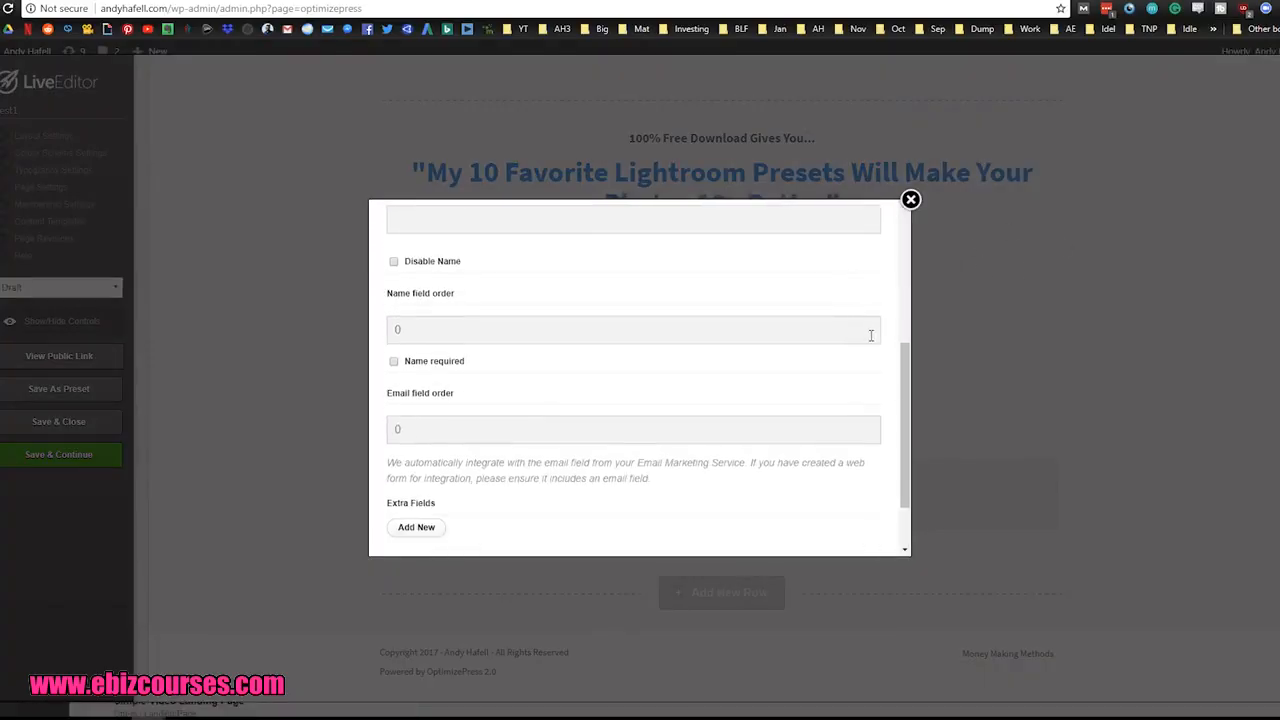
pyautogui.scroll(1, 500, 397)
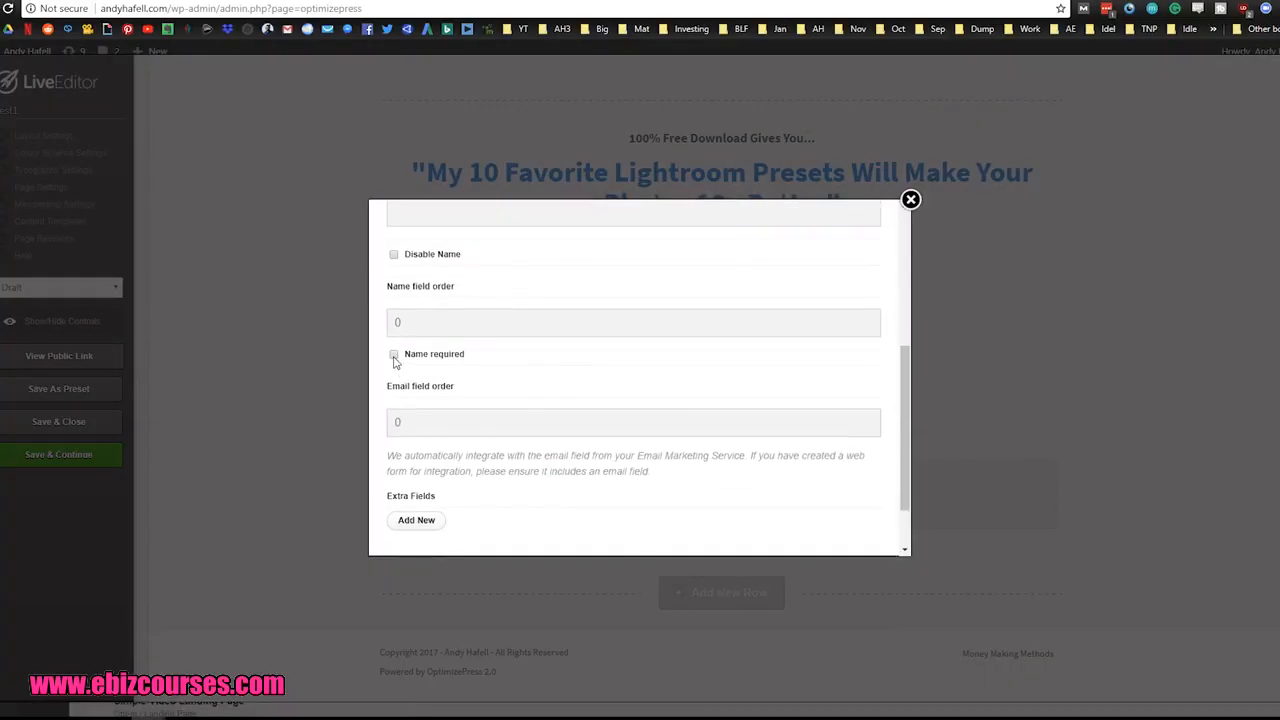
pyautogui.click(394, 256)
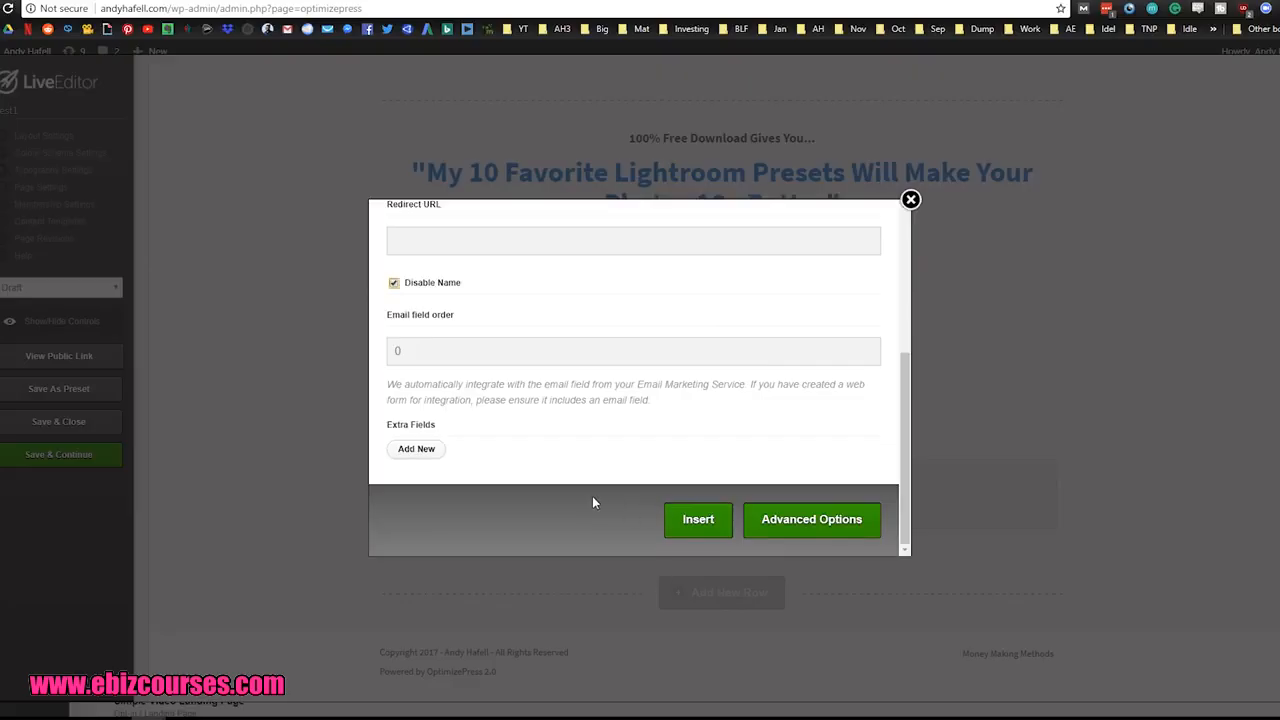
# Step: Set the opt-in form's integration type to GetResponse and choose the first provider list
pyautogui.scroll(5, 592, 502)
pyautogui.scroll(-2, 490, 386)
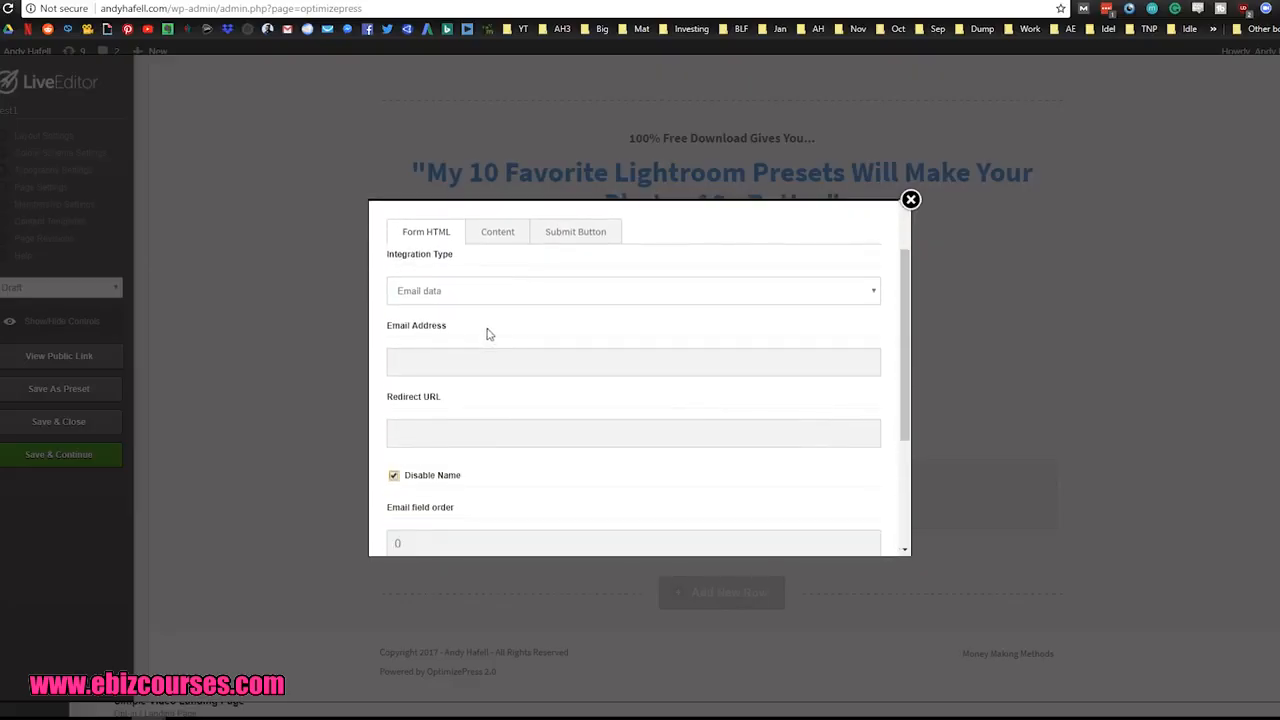
pyautogui.click(567, 293)
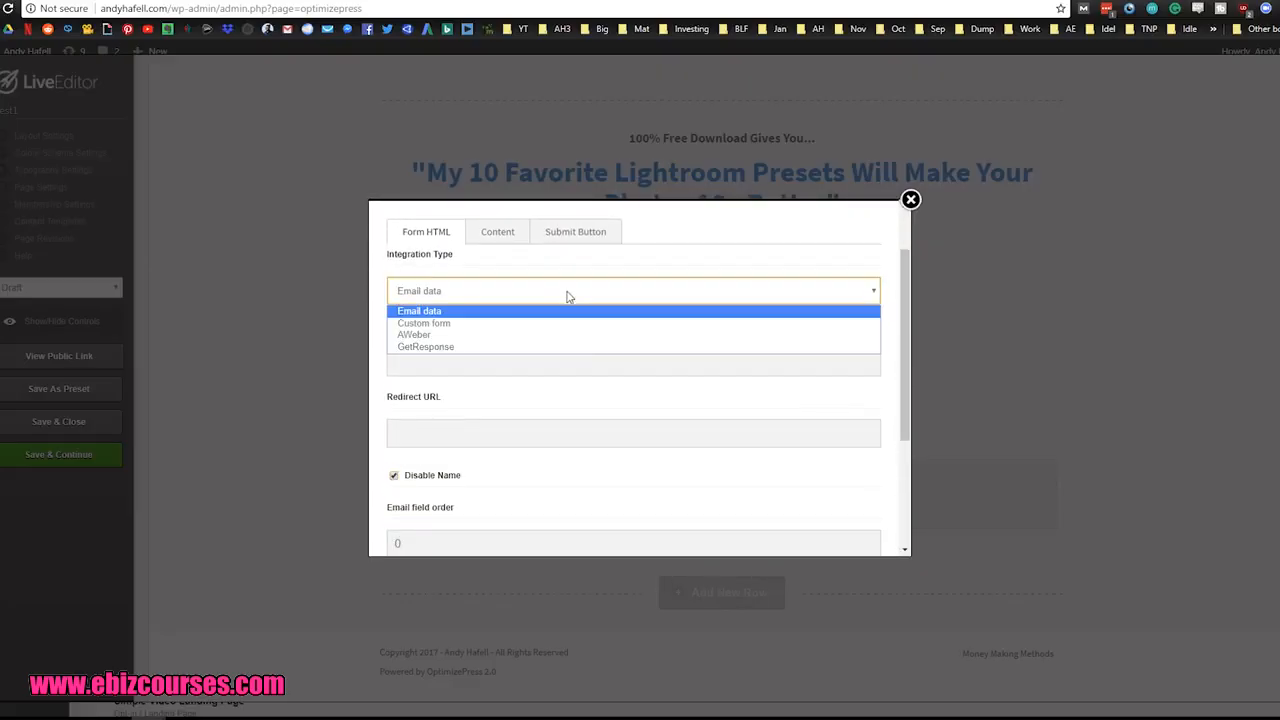
pyautogui.click(476, 347)
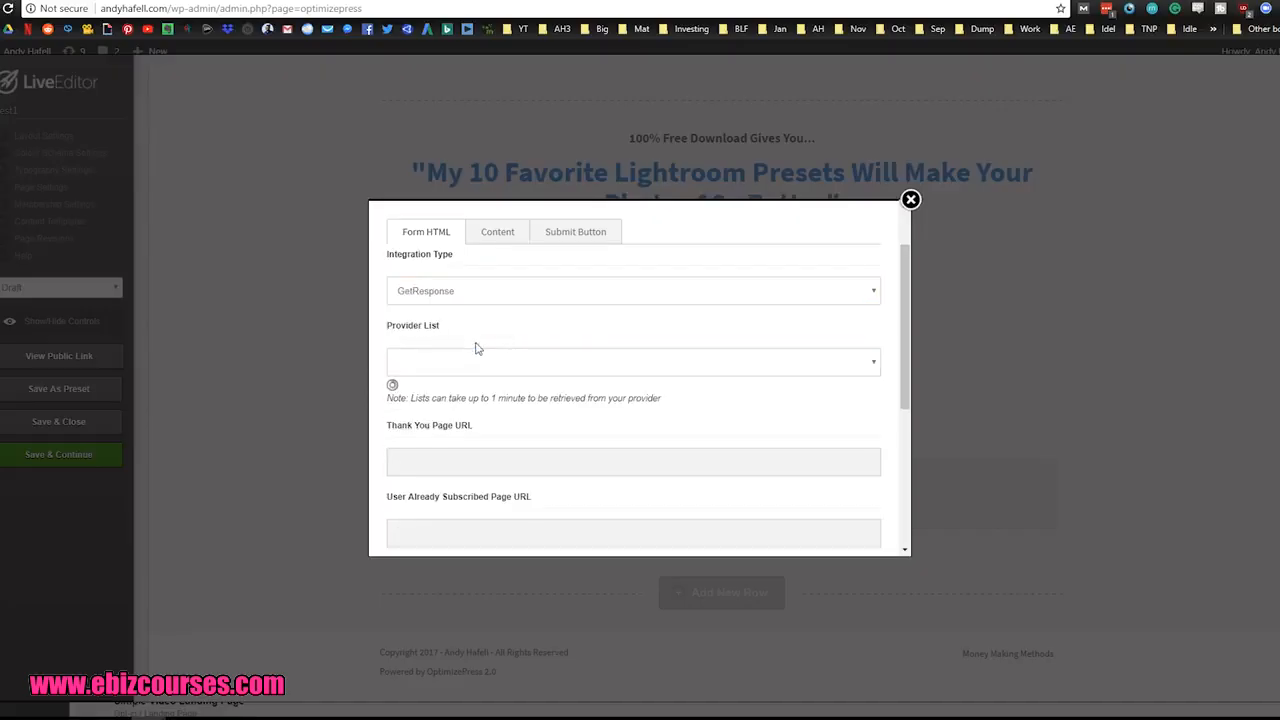
pyautogui.click(478, 364)
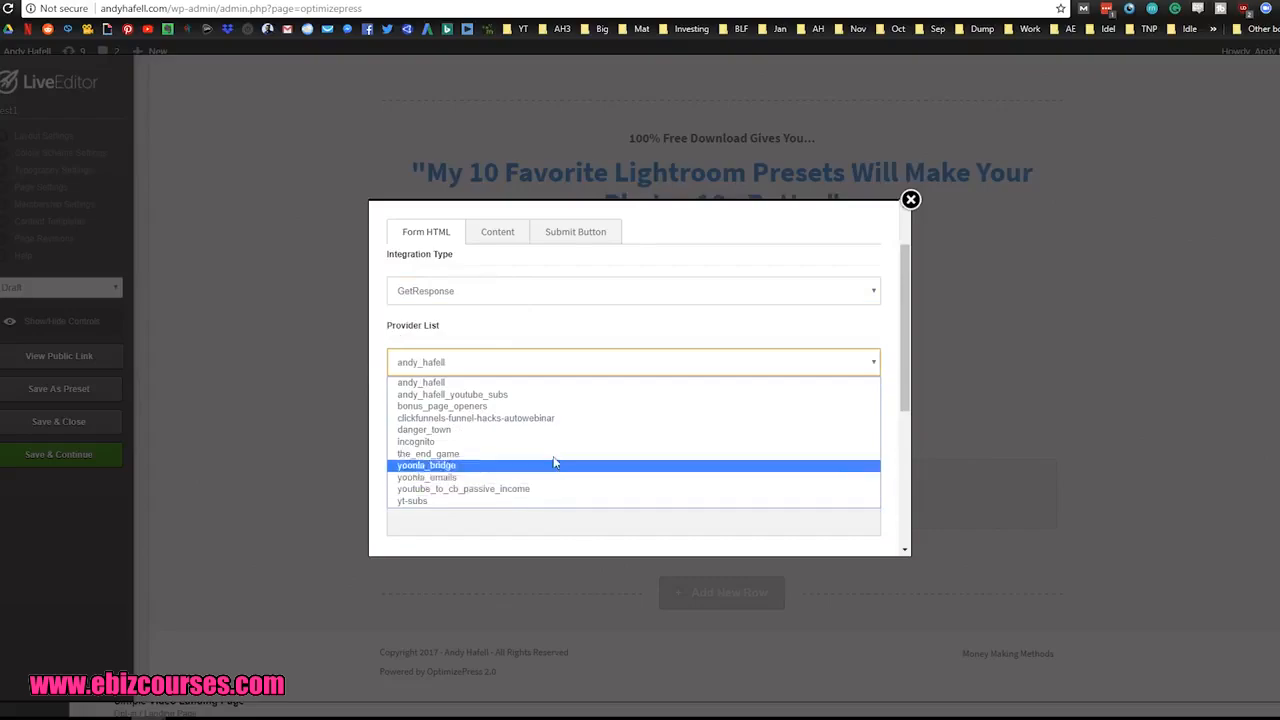
pyautogui.click(510, 382)
pyautogui.scroll(-3, 660, 406)
pyautogui.scroll(3, 640, 430)
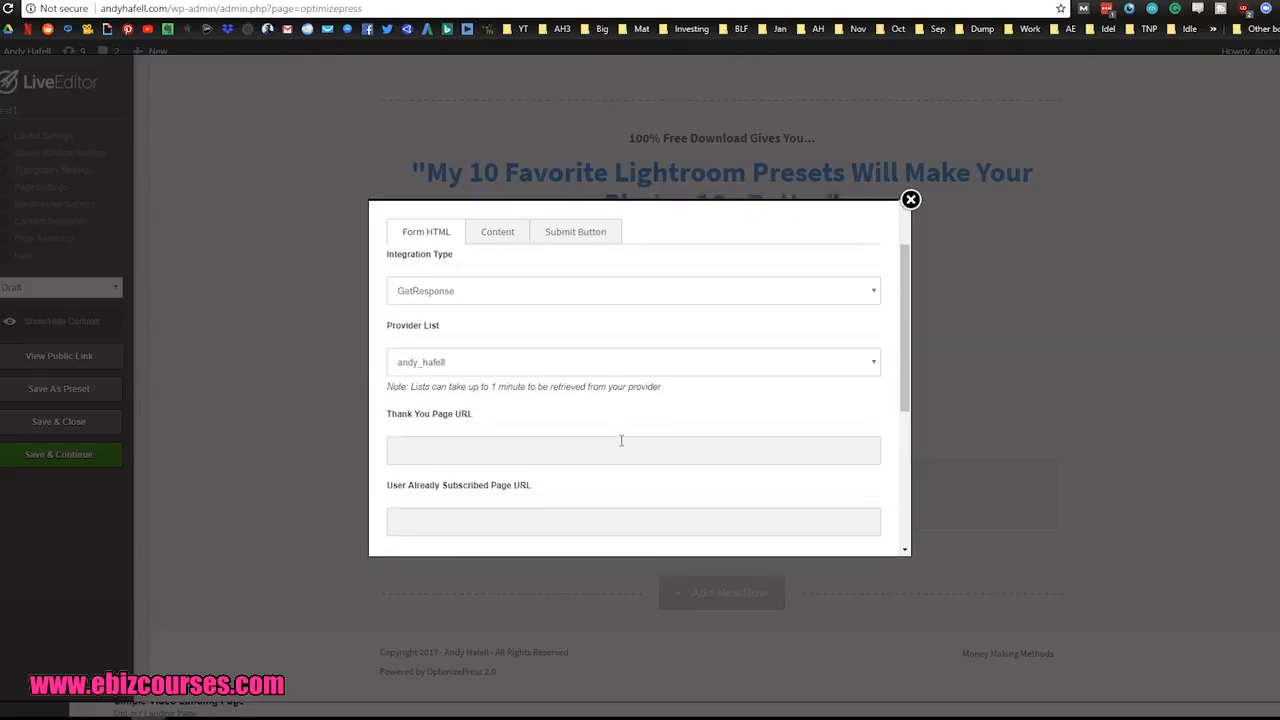
# Step: Apply the opt-in form settings with the Thank You Page URL and User Already Subscribed Page URL left empty
pyautogui.scroll(-2, 427, 335)
pyautogui.moveTo(477, 275); pyautogui.dragTo(389, 282)
pyautogui.click(463, 297)
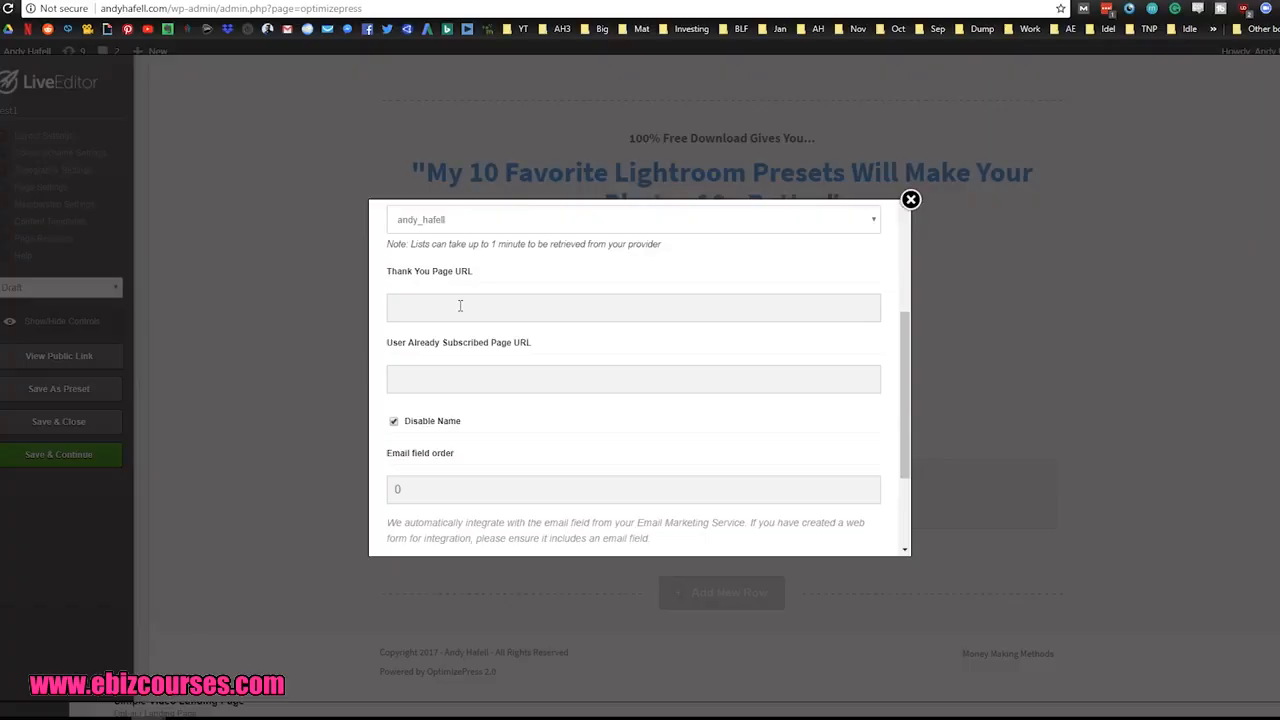
pyautogui.click(468, 300)
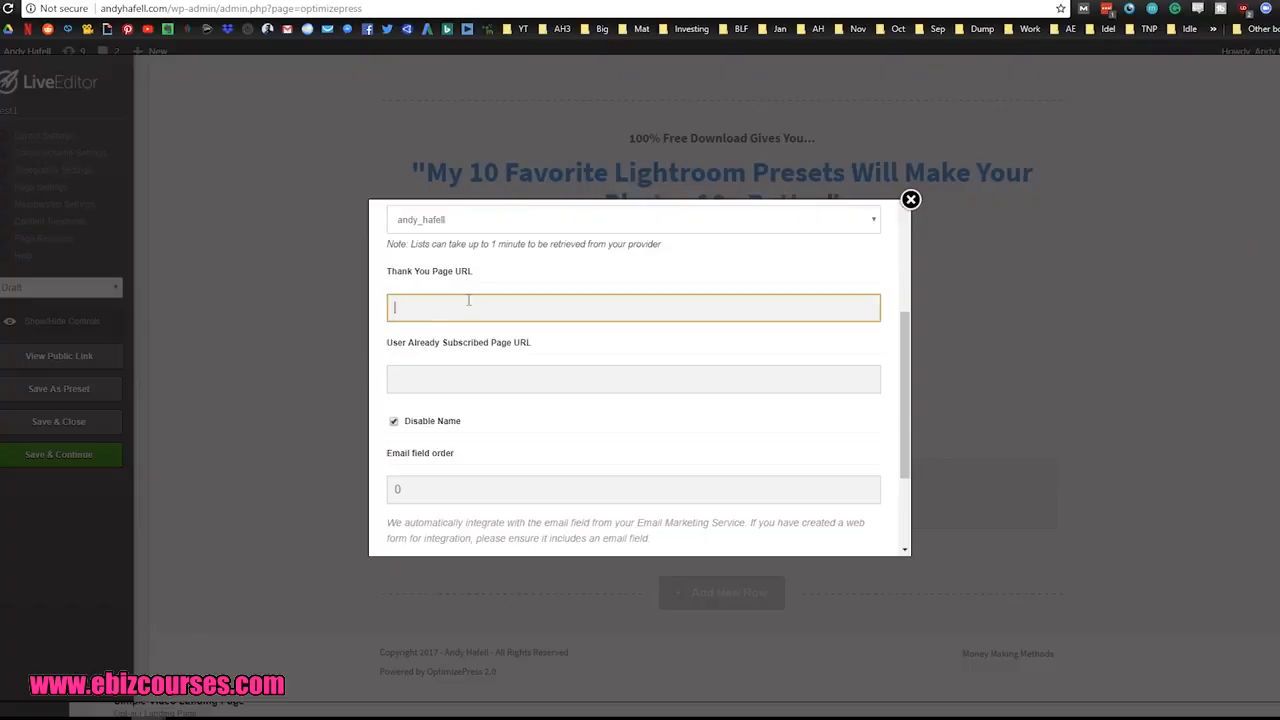
pyautogui.click(430, 374)
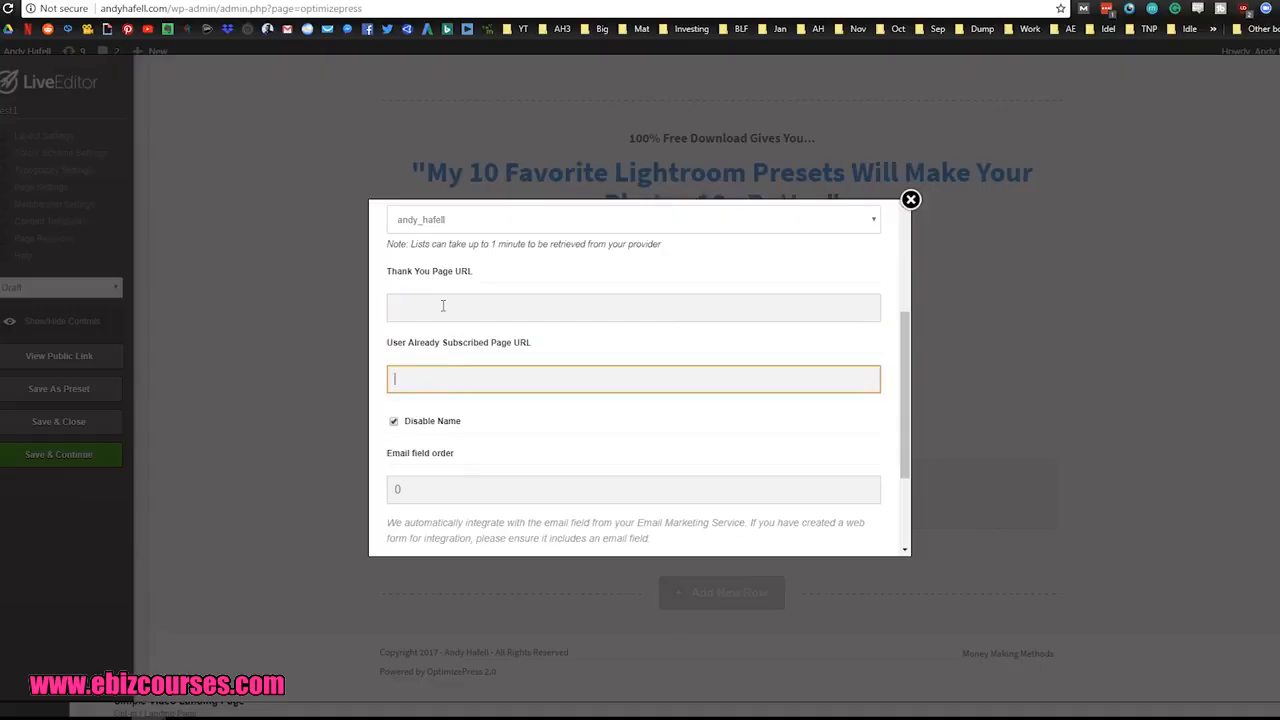
pyautogui.click(443, 305)
pyautogui.click(441, 385)
pyautogui.scroll(-3, 697, 340)
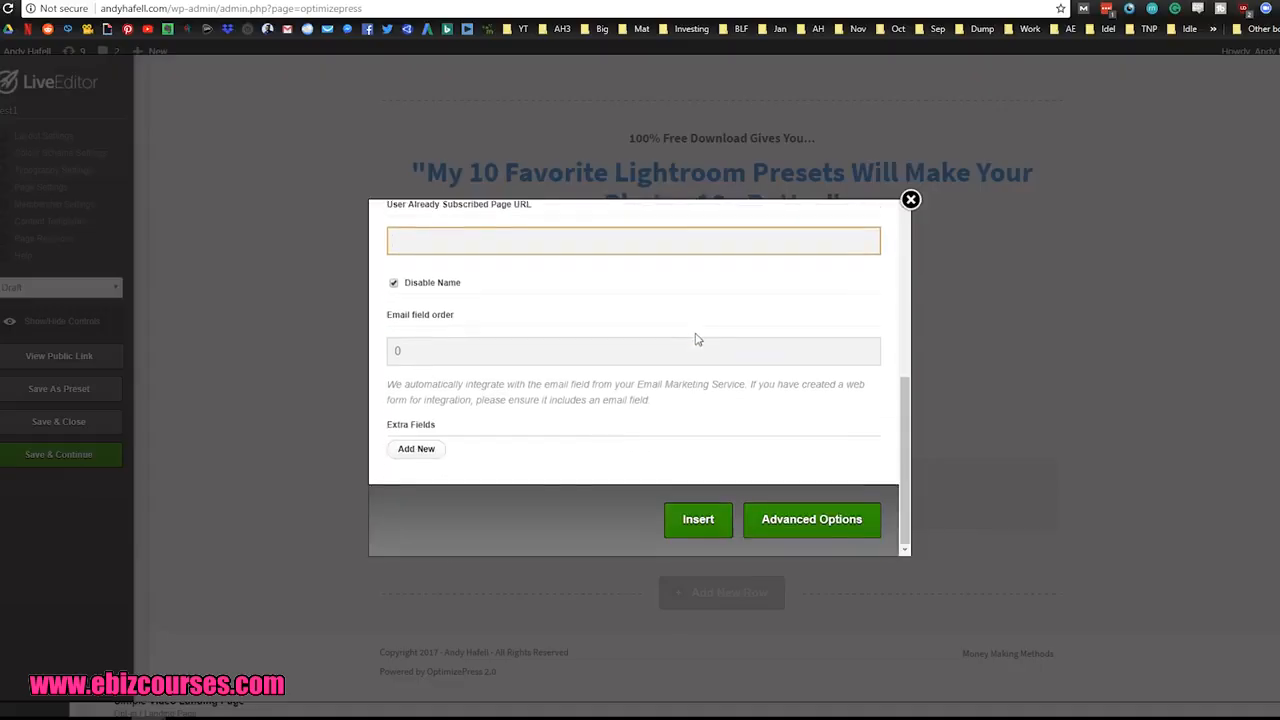
pyautogui.click(692, 520)
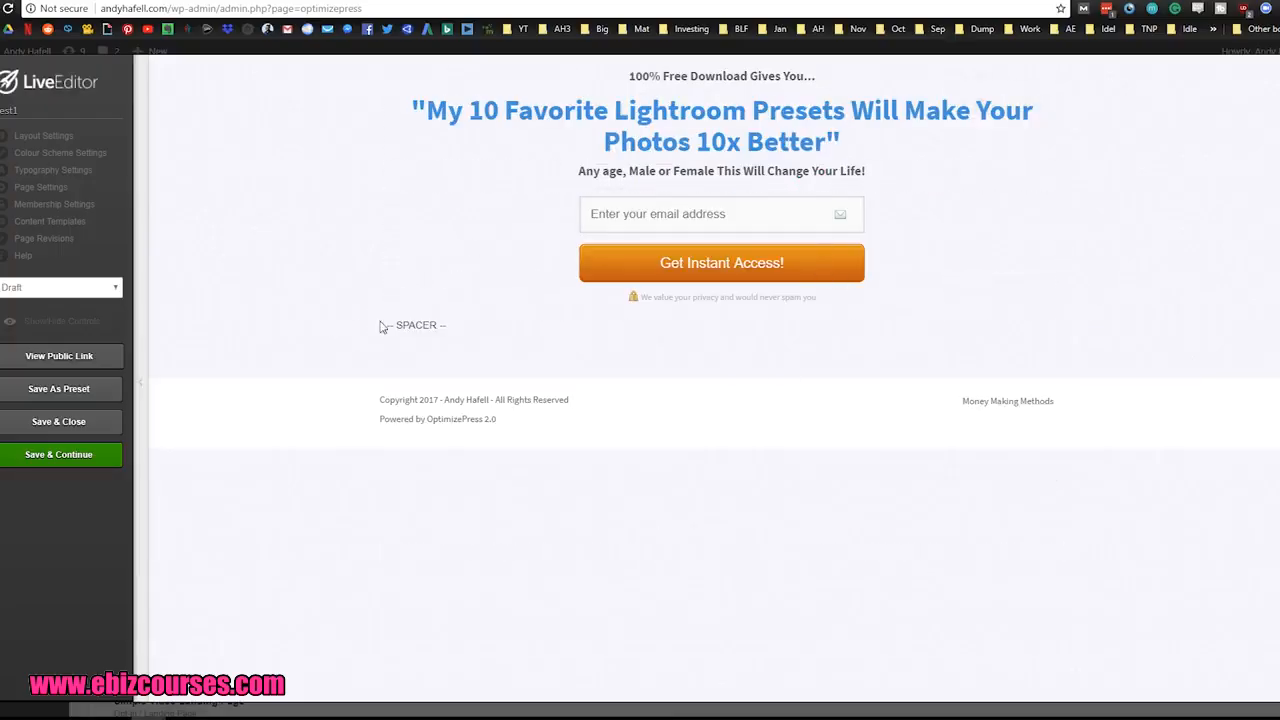
# Step: Show the editing controls and add a vertical spacing element with a height of 50 px below the opt-in form
pyautogui.click(26, 326)
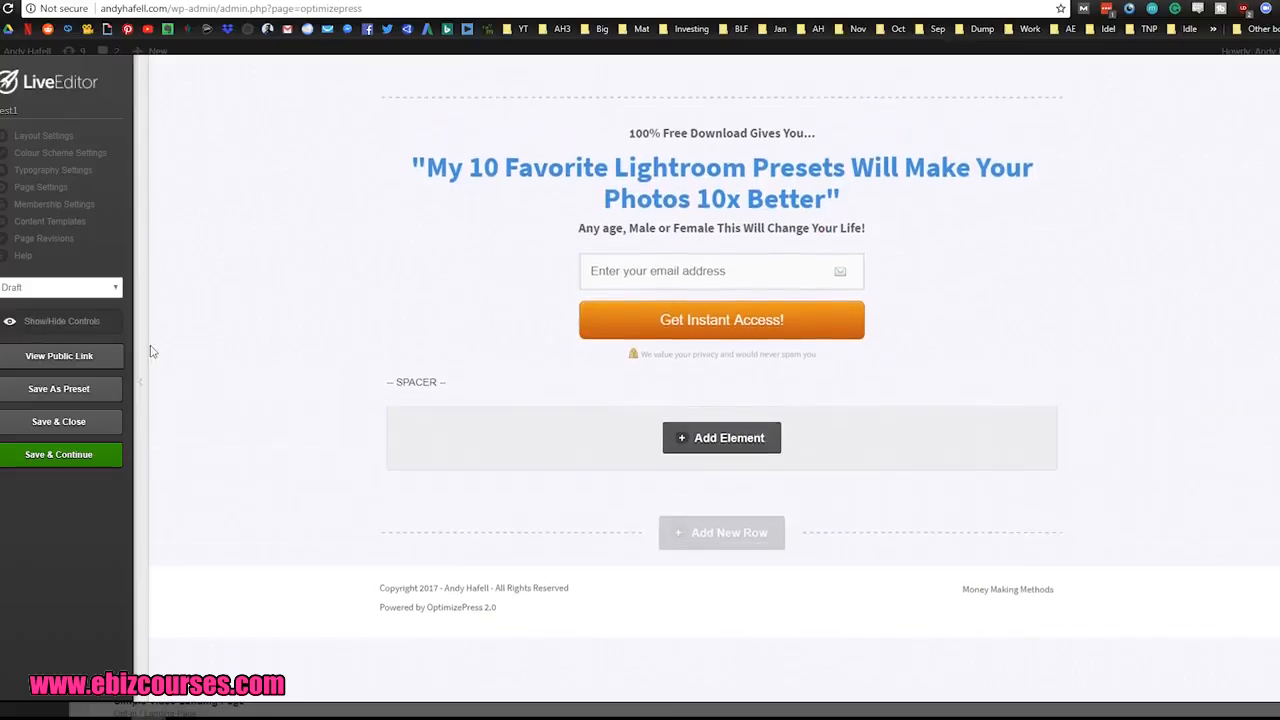
pyautogui.click(736, 452)
pyautogui.press('BackSpace')
pyautogui.press('BackSpace')
pyautogui.press('BackSpace')
pyautogui.press('BackSpace')
pyautogui.write('spac')
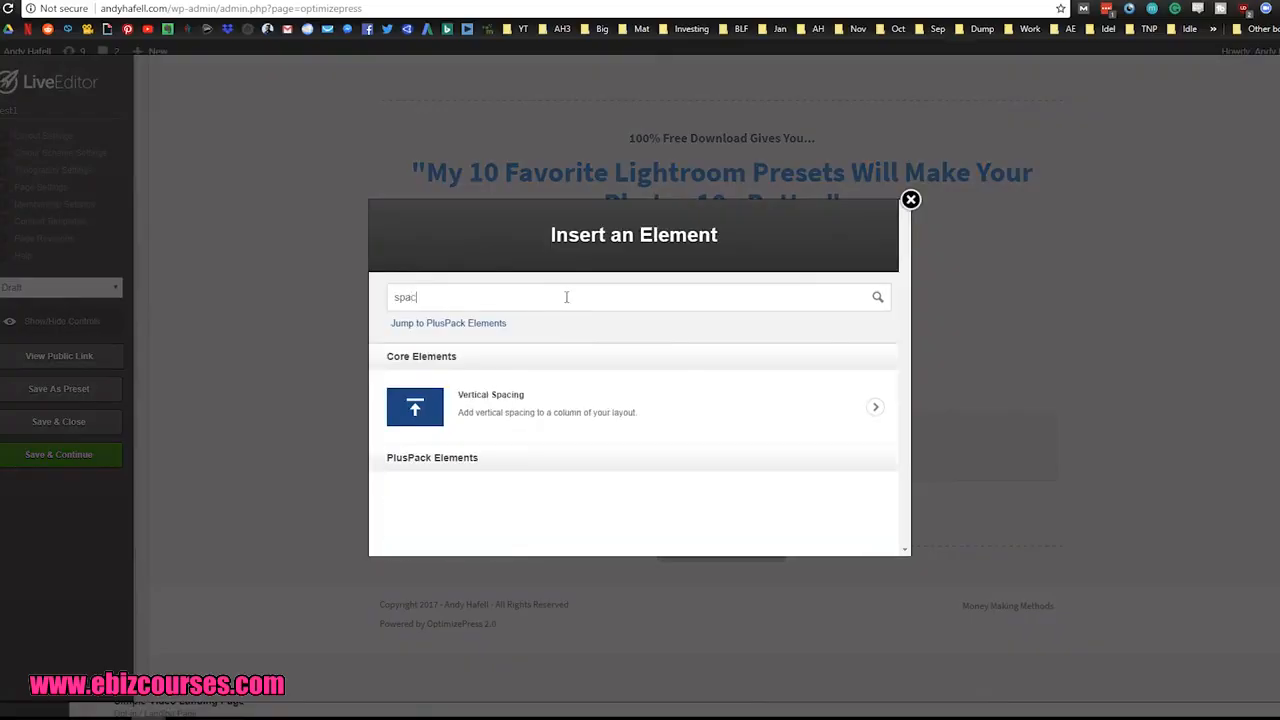
pyautogui.click(626, 403)
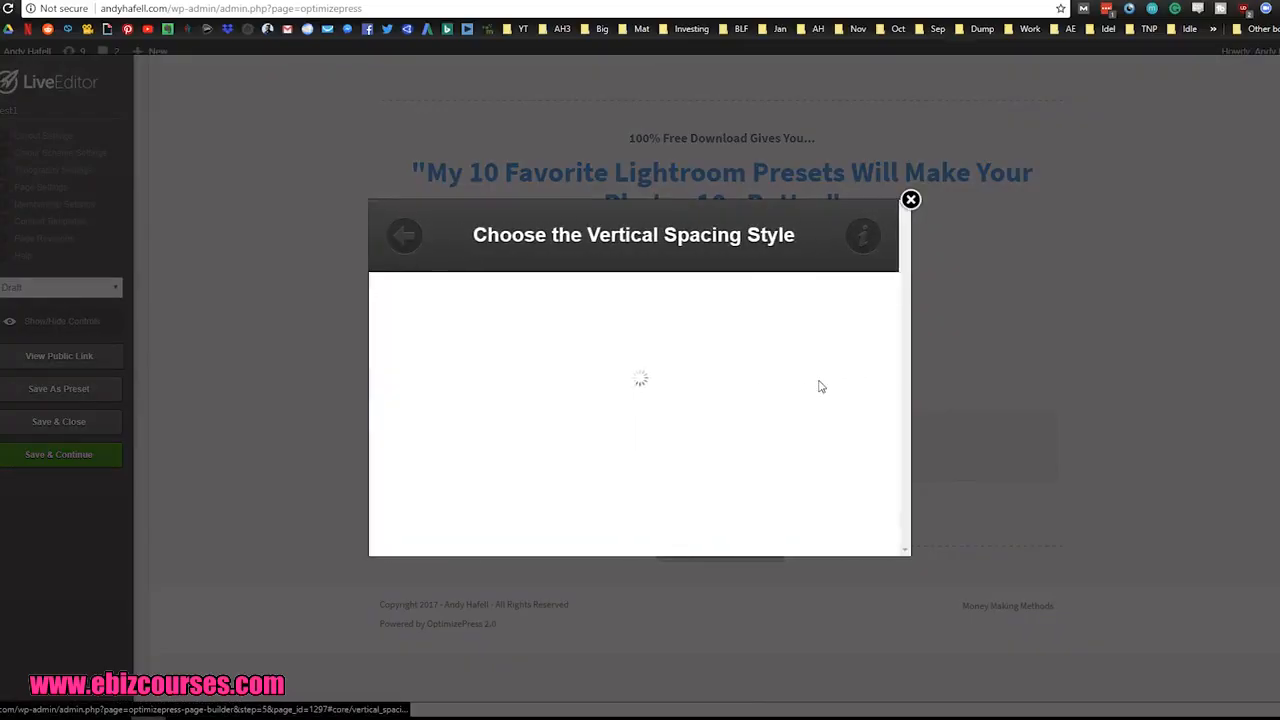
pyautogui.write('10')
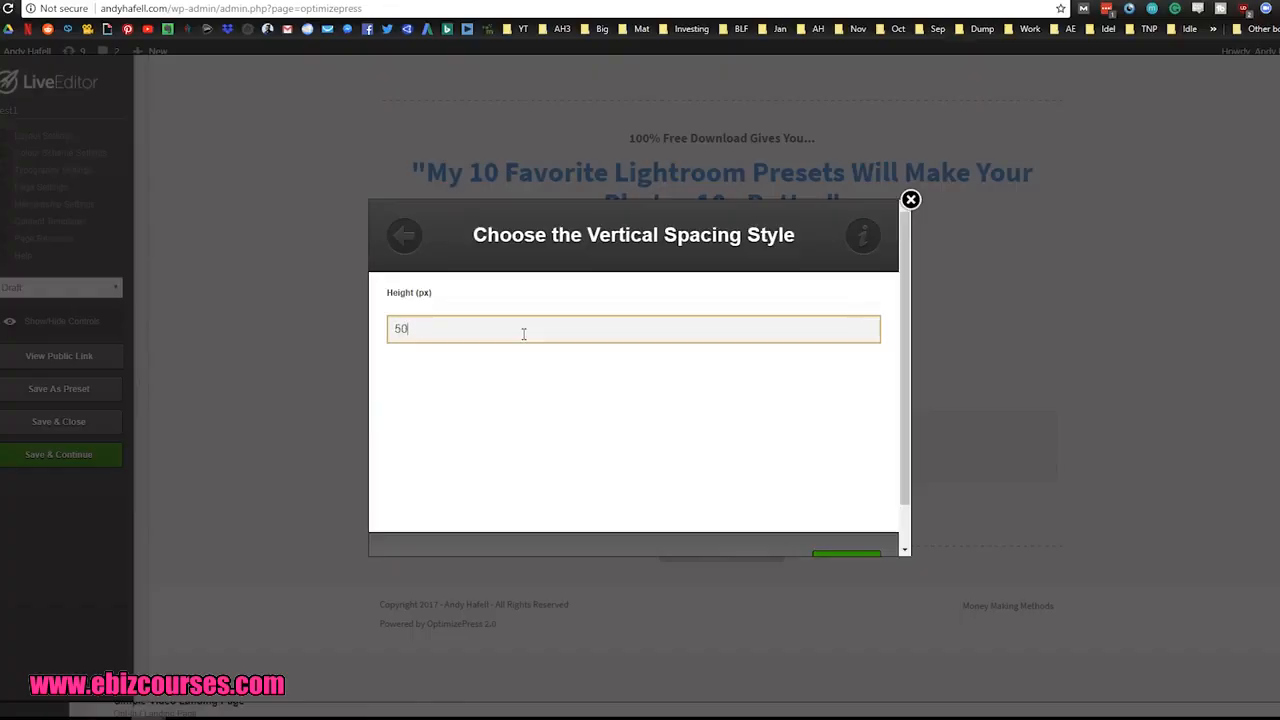
pyautogui.scroll(-3, 819, 490)
pyautogui.click(855, 527)
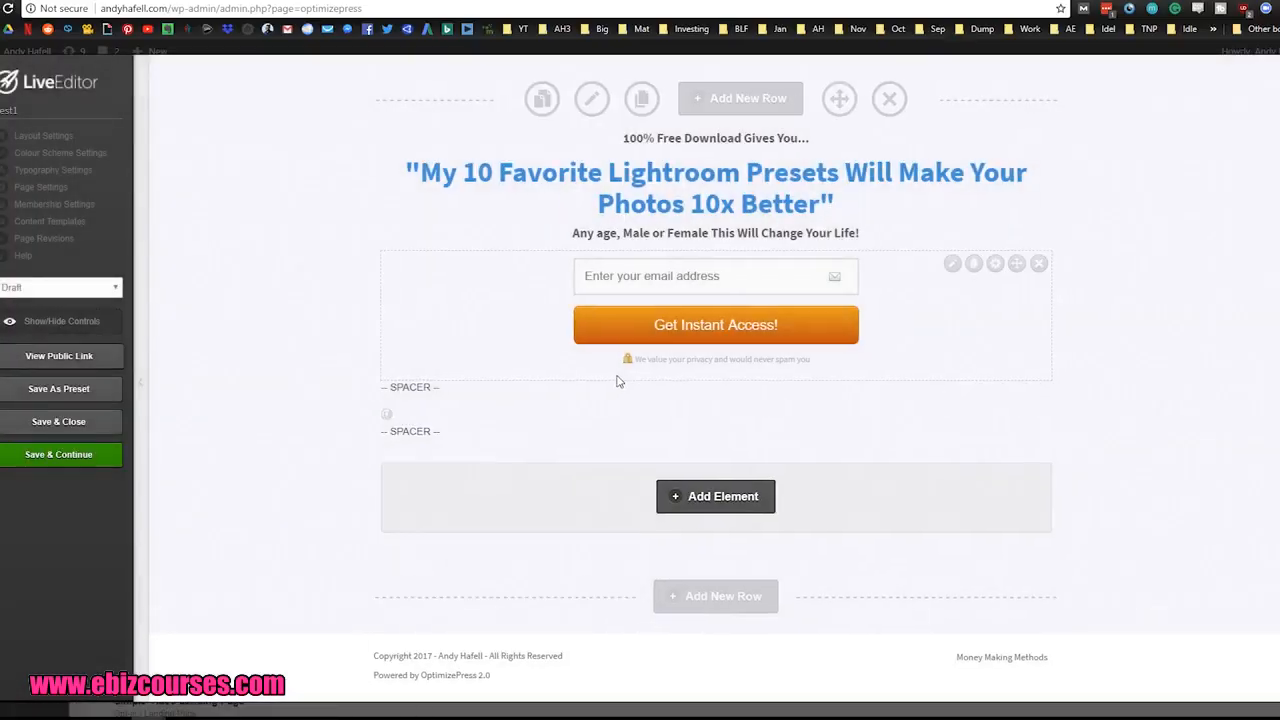
# Step: Move the new spacer above the "100% Free Download Gives You..." line and set its height to 150 px
pyautogui.moveTo(1021, 425); pyautogui.dragTo(968, 162)
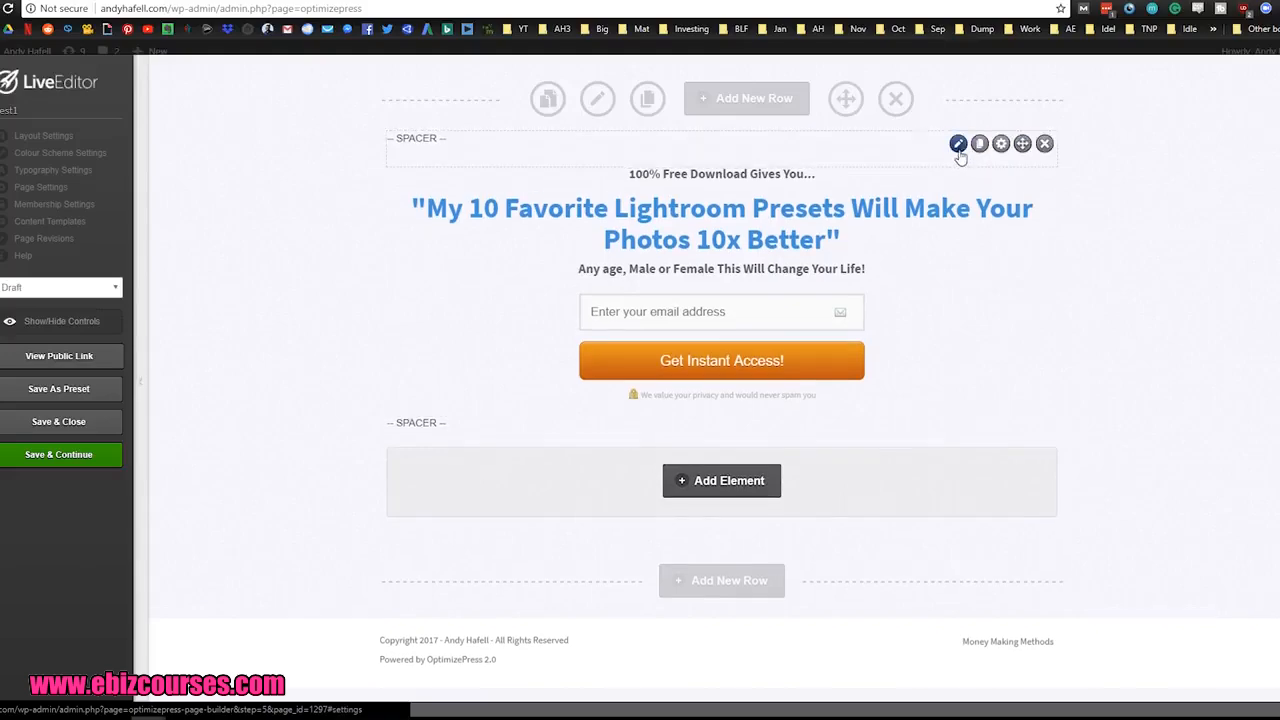
pyautogui.click(958, 143)
pyautogui.doubleClick(392, 326)
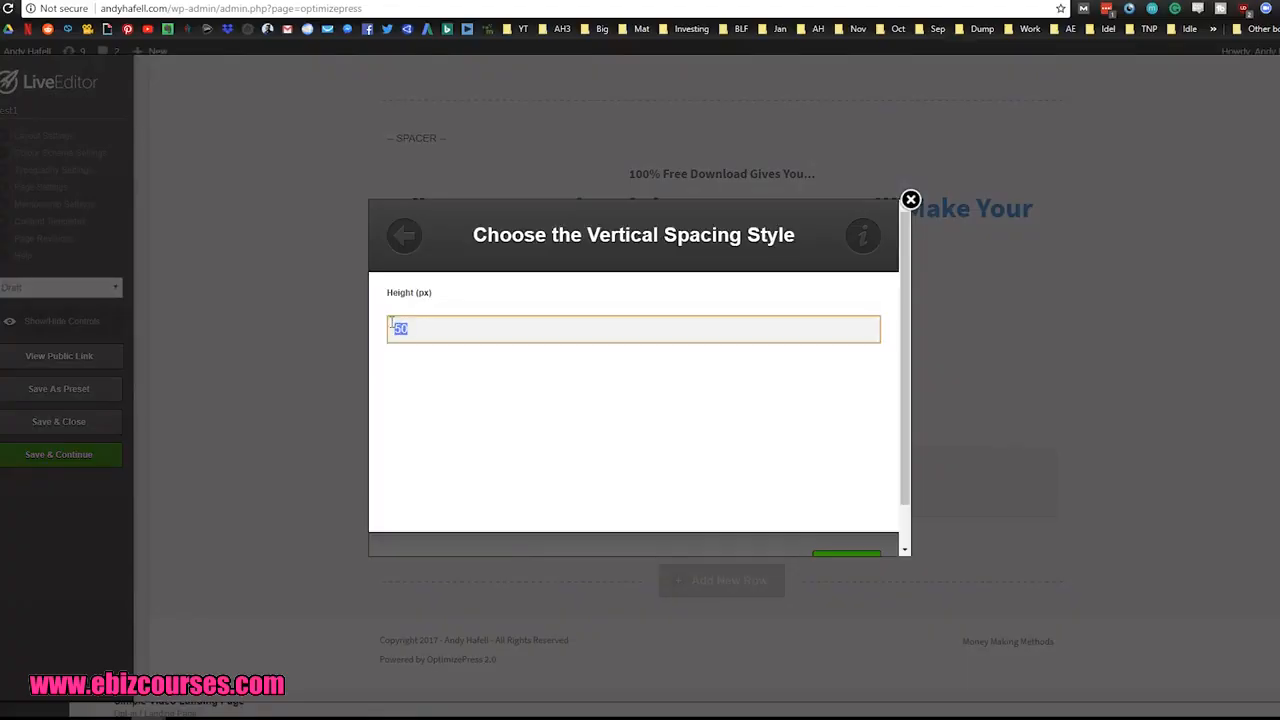
pyautogui.write('150')
pyautogui.click(665, 425)
pyautogui.scroll(-1, 780, 463)
pyautogui.click(847, 522)
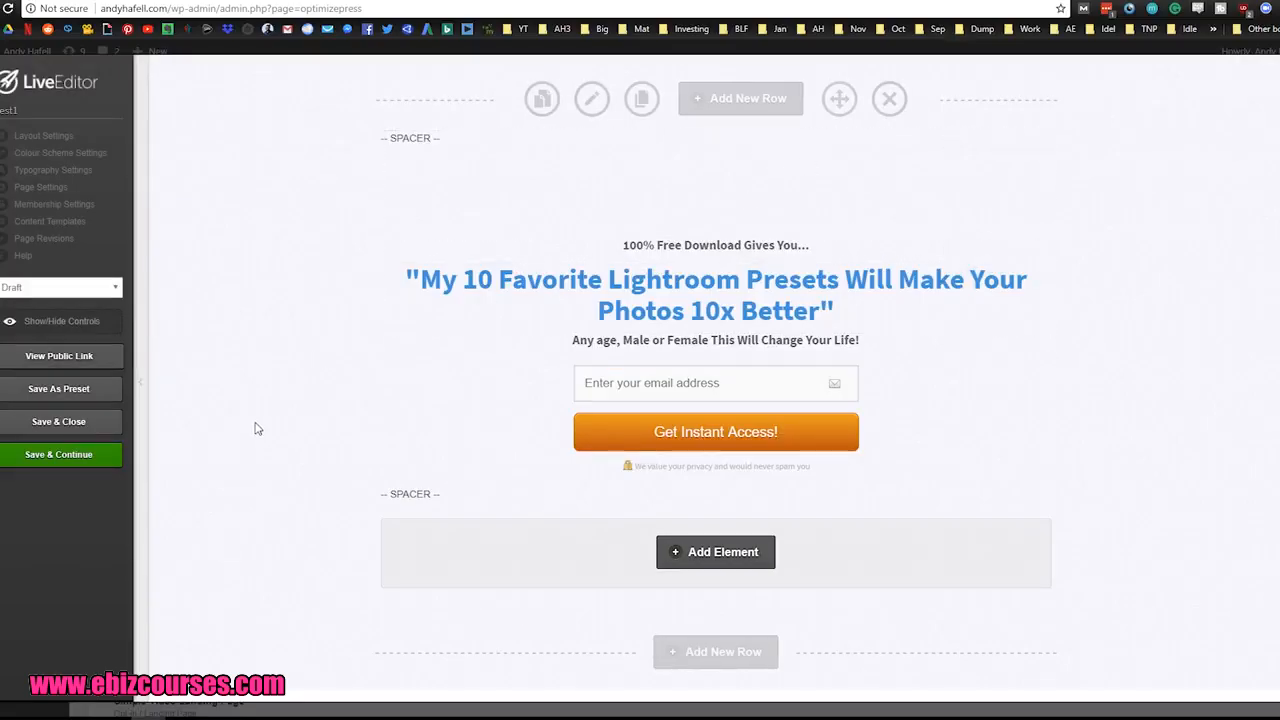
# Step: Preview the page without editing controls, and turn off the Footer Area in the layout settings
pyautogui.click(50, 321)
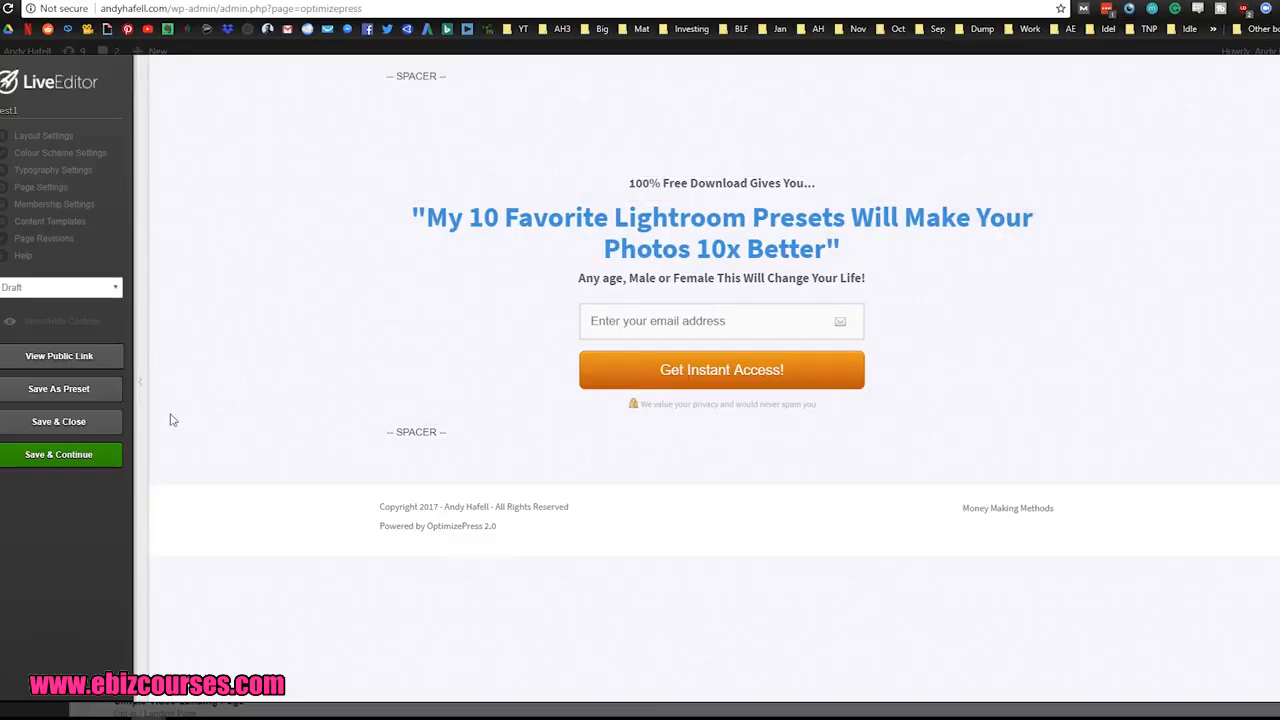
pyautogui.click(51, 322)
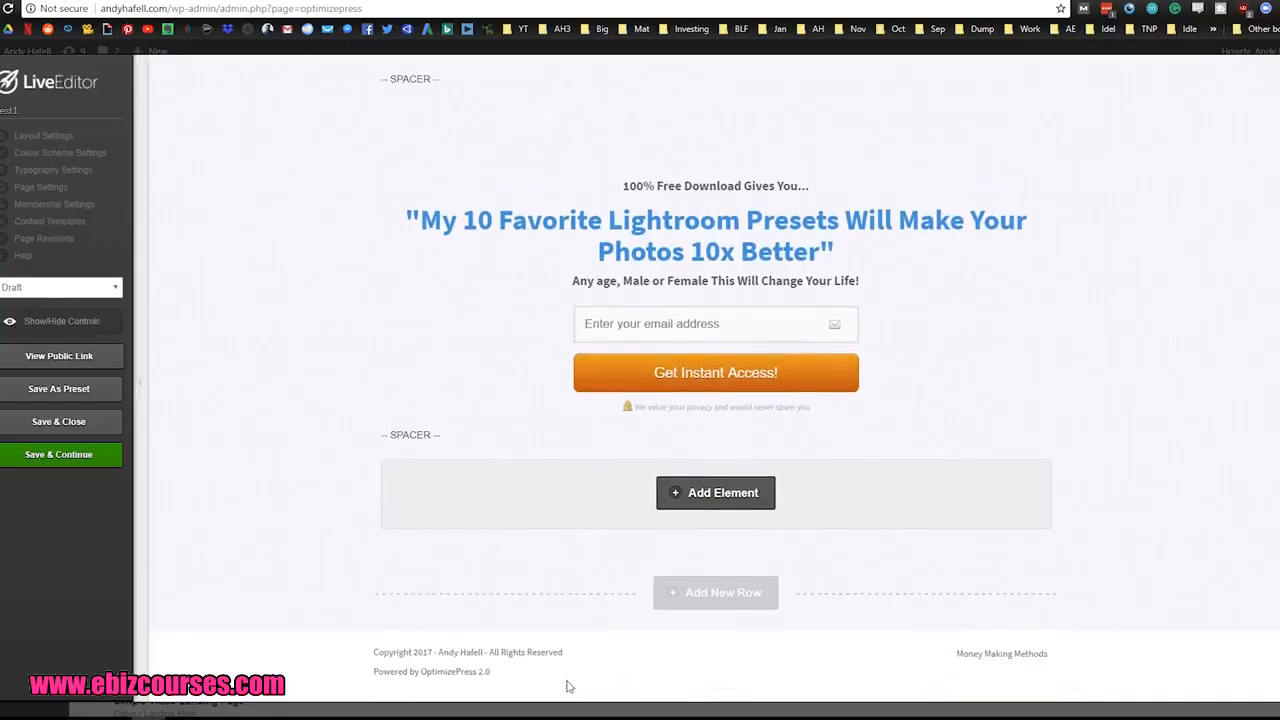
pyautogui.click(15, 138)
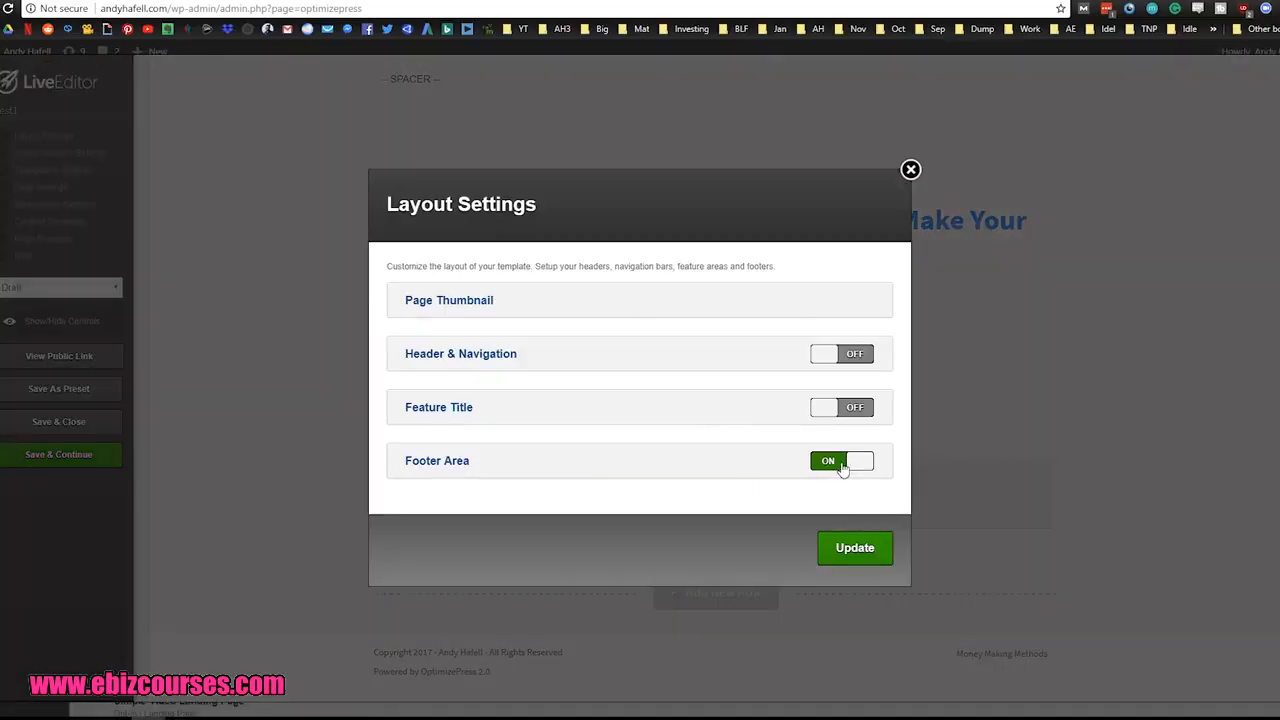
pyautogui.click(842, 463)
pyautogui.click(850, 550)
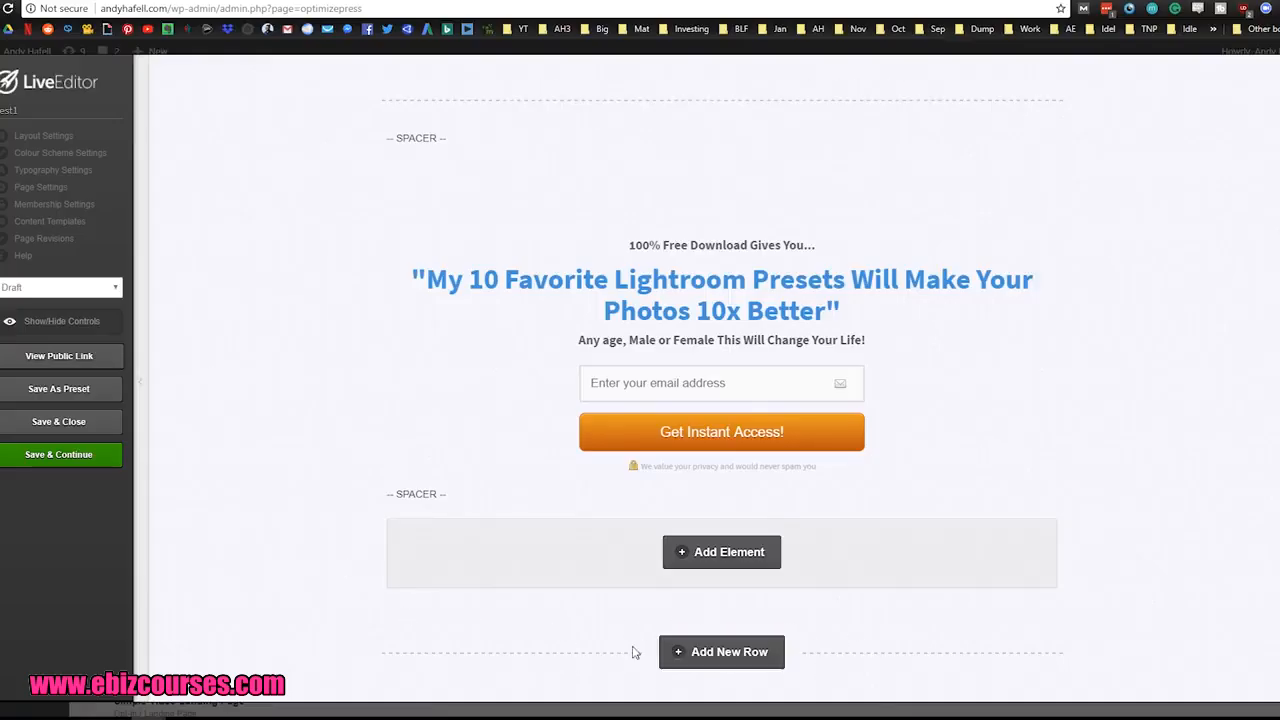
# Step: Hide the editing controls to preview the finished page, and save and close it
pyautogui.click(69, 322)
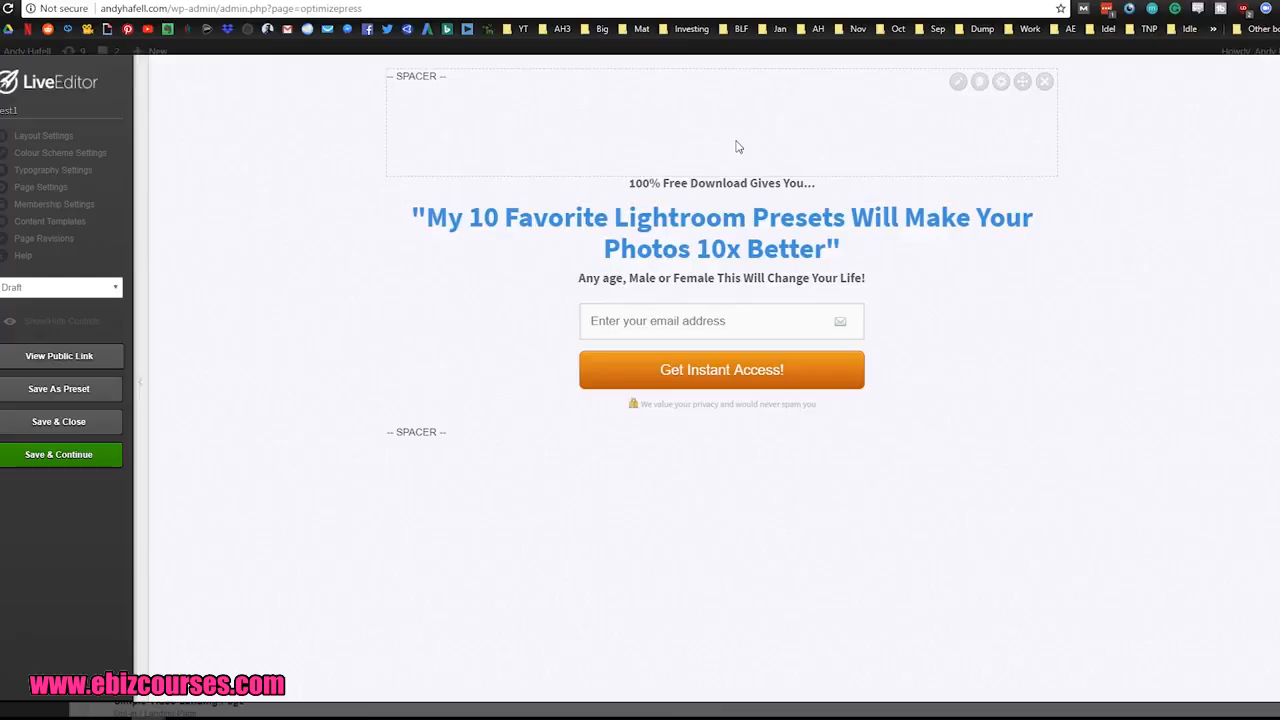
pyautogui.click(73, 423)
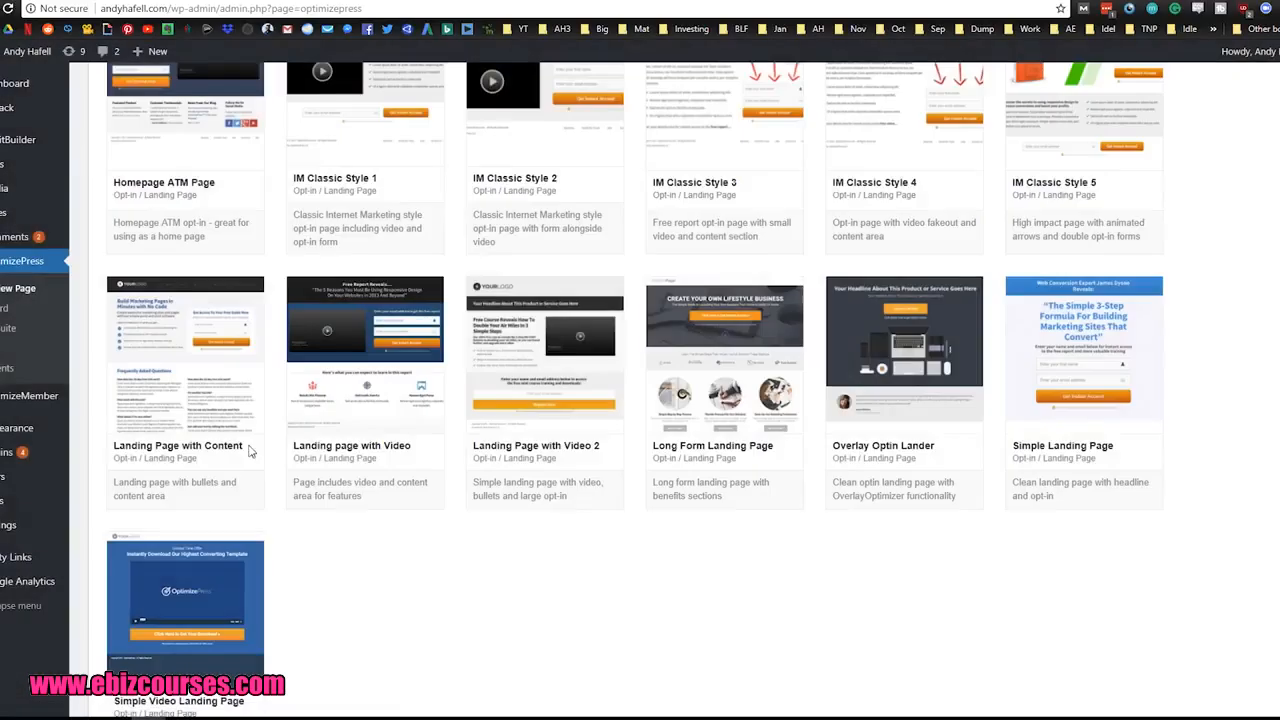
# Step: Sort the list of all pages newest first, open the Test1 draft for editing and publish it
pyautogui.scroll(10, 442, 378)
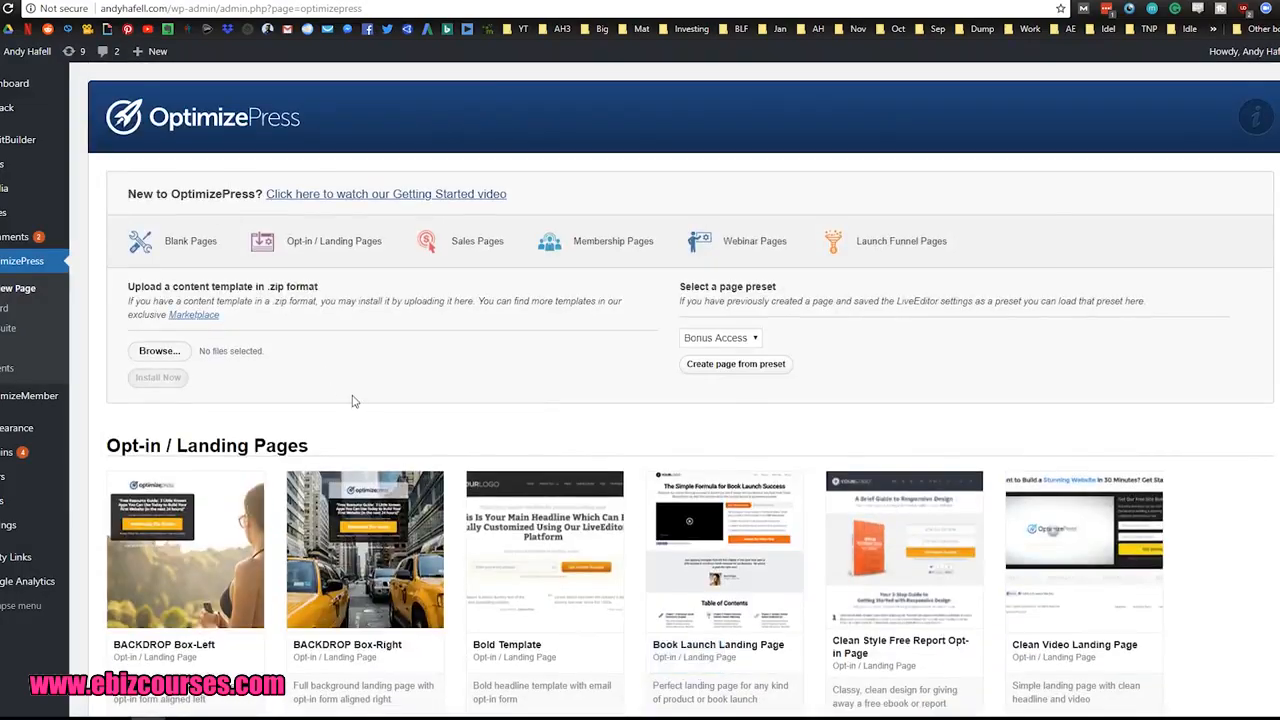
pyautogui.moveTo(17, 214)
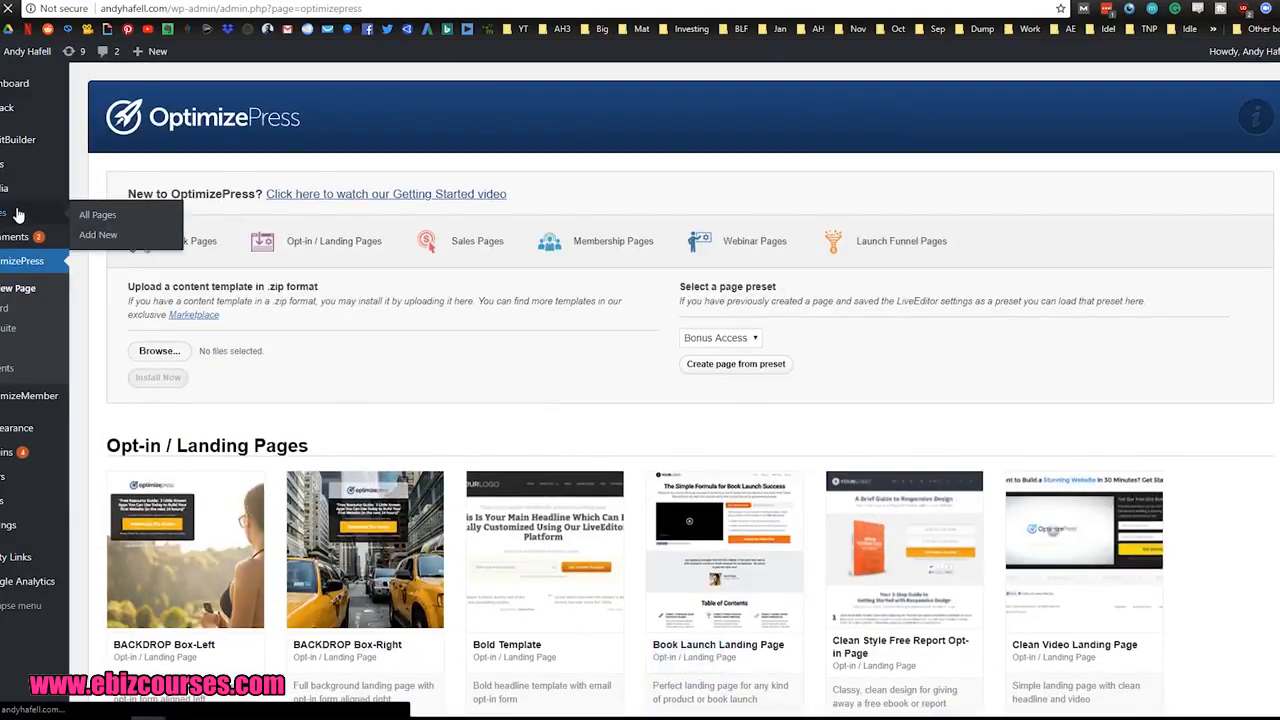
pyautogui.click(82, 215)
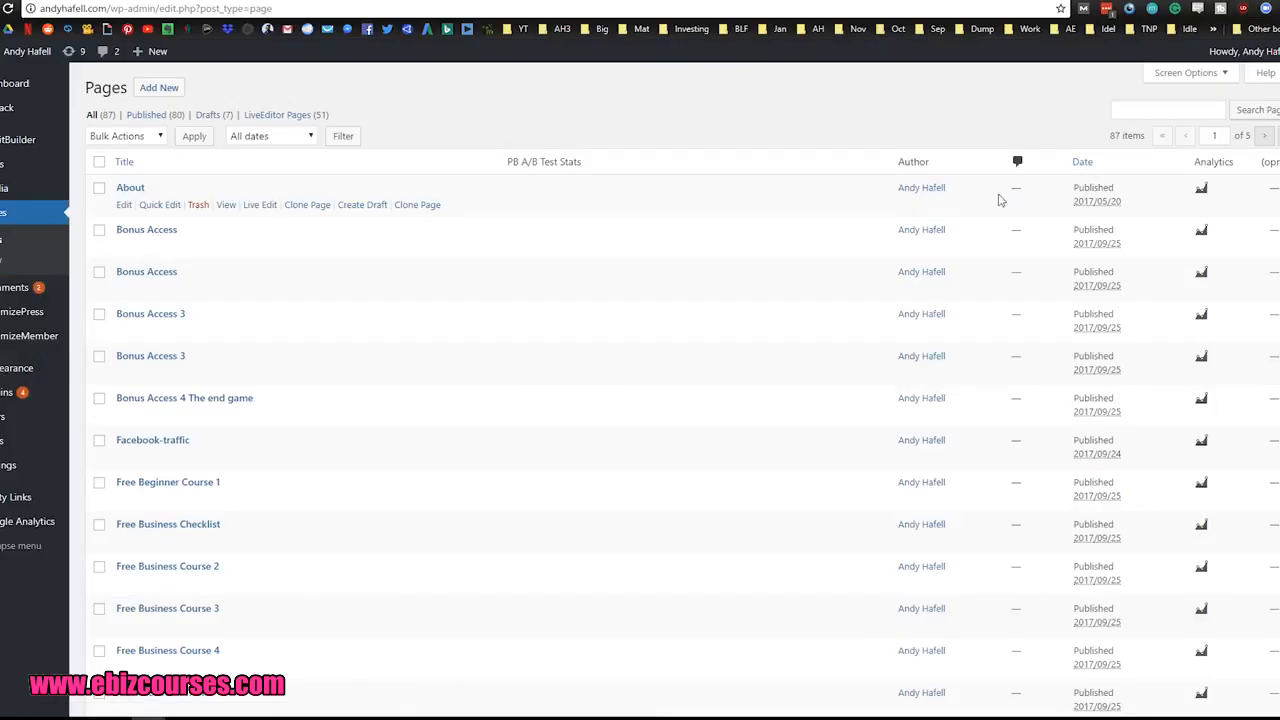
pyautogui.click(1082, 161)
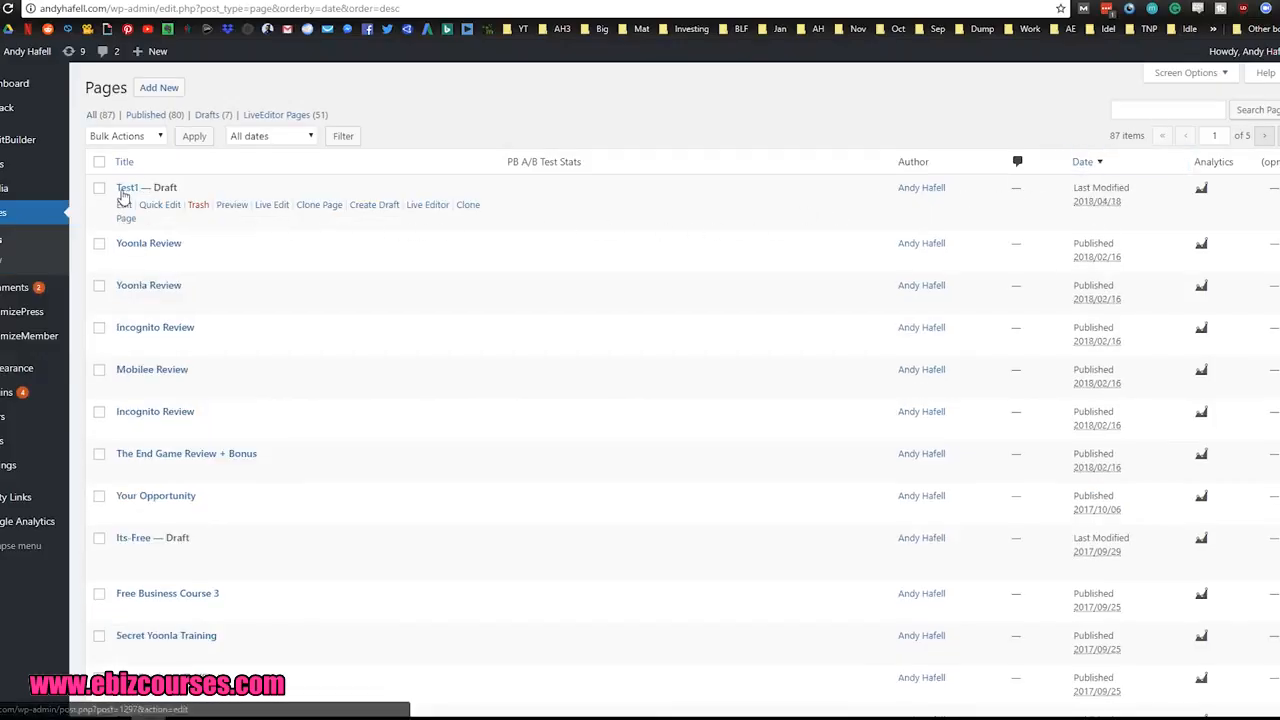
pyautogui.click(125, 206)
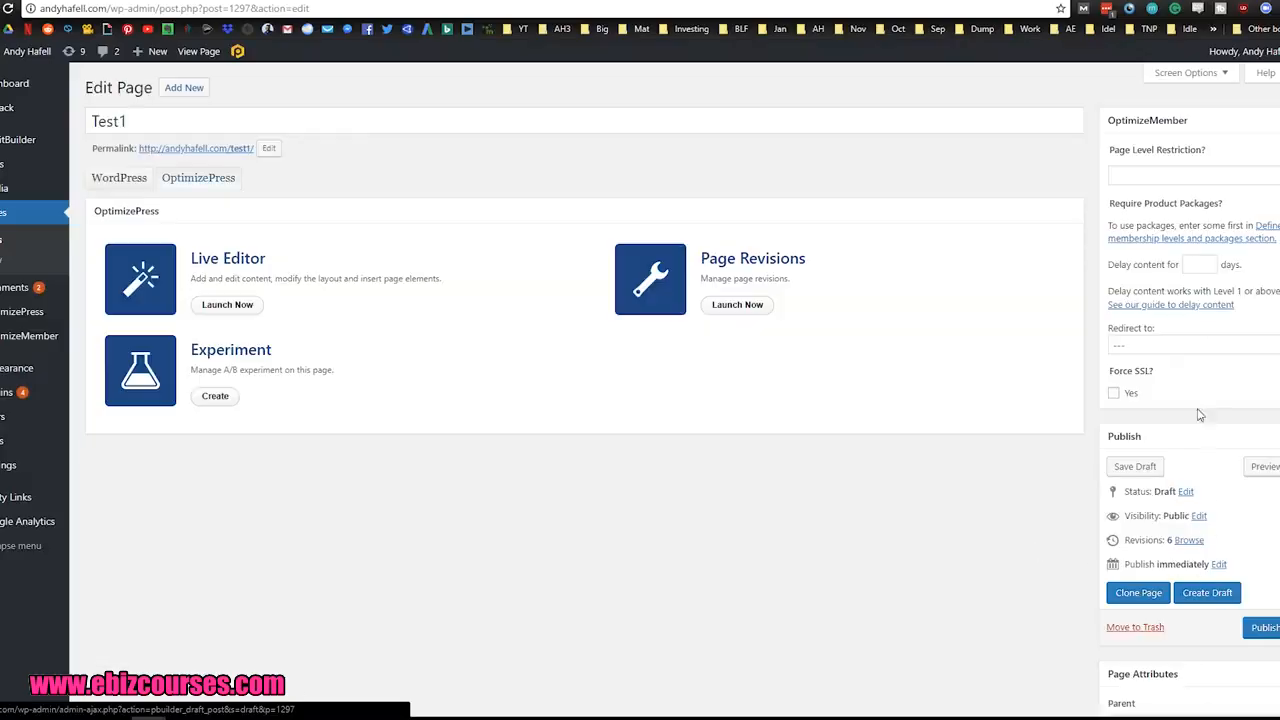
pyautogui.click(1262, 627)
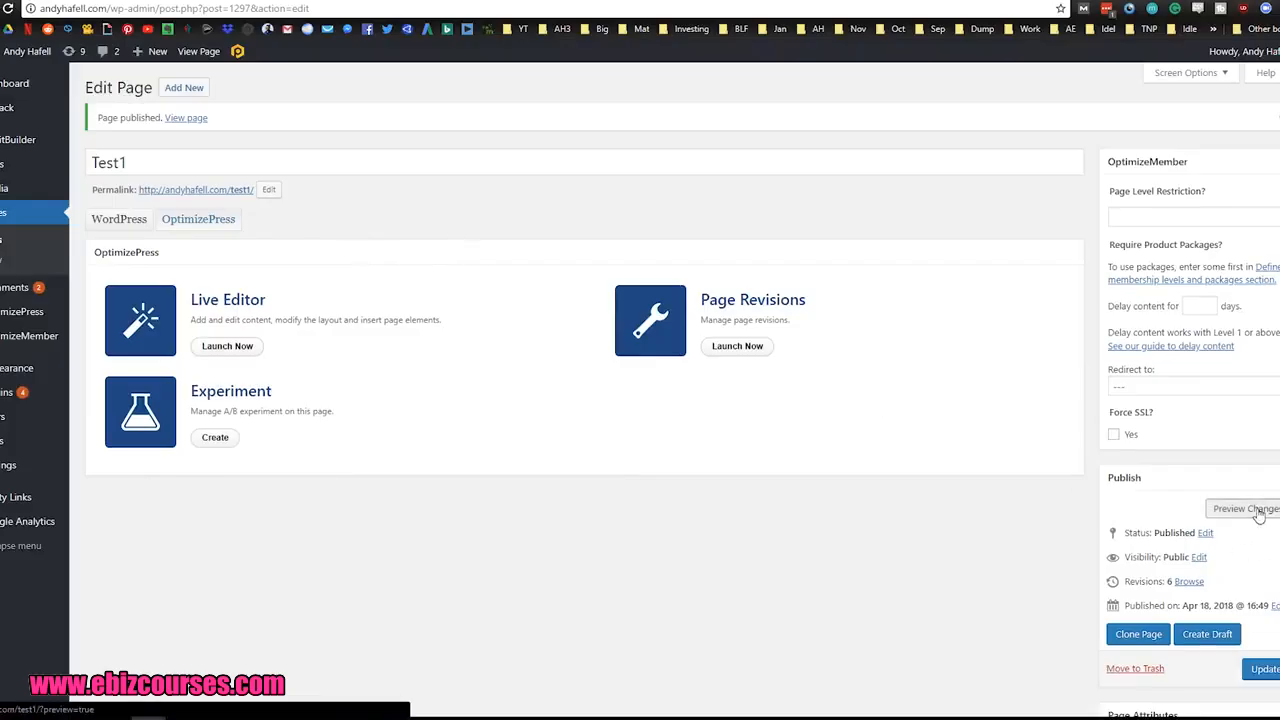
# Step: Preview the published Test1 page, examine its headline and supporting lines, and return to the page's edit screen
pyautogui.click(1257, 510)
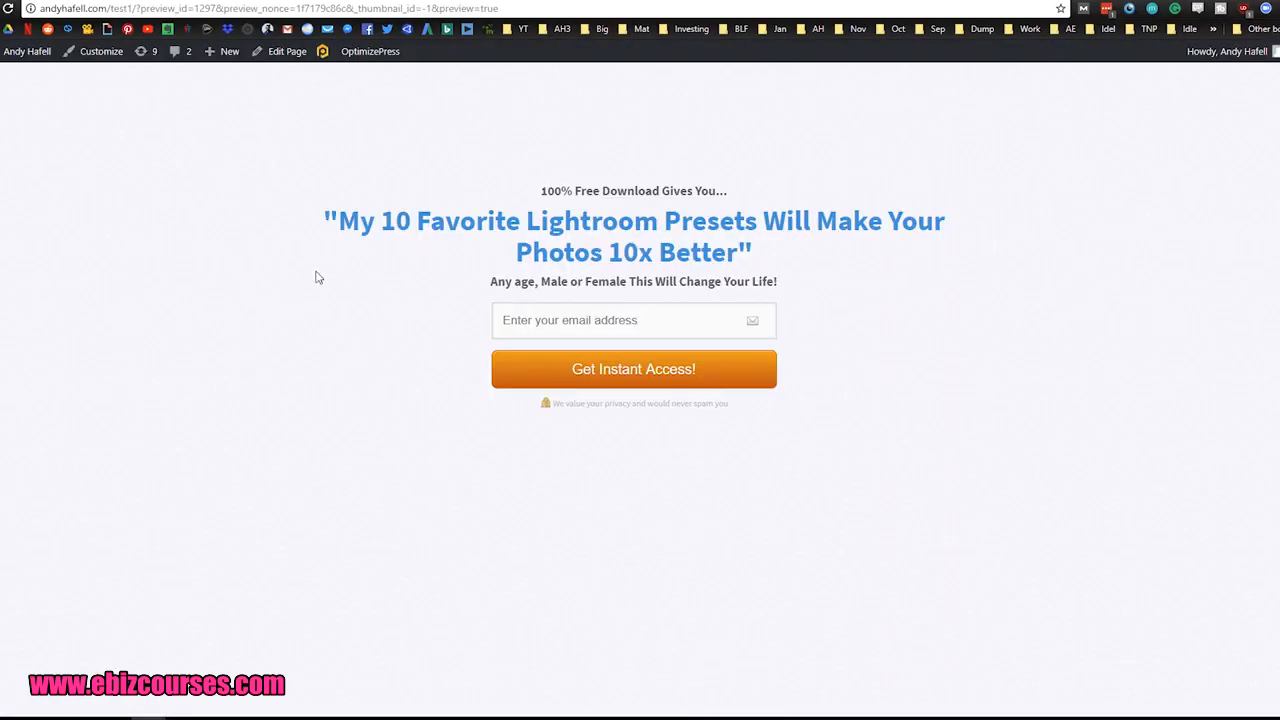
pyautogui.moveTo(322, 229); pyautogui.dragTo(768, 256)
pyautogui.click(803, 283)
pyautogui.moveTo(323, 224); pyautogui.dragTo(850, 277)
pyautogui.click(862, 290)
pyautogui.moveTo(486, 191); pyautogui.dragTo(688, 281)
pyautogui.click(951, 331)
pyautogui.moveTo(757, 258); pyautogui.dragTo(339, 220)
pyautogui.click(245, 172)
pyautogui.click(165, 2)
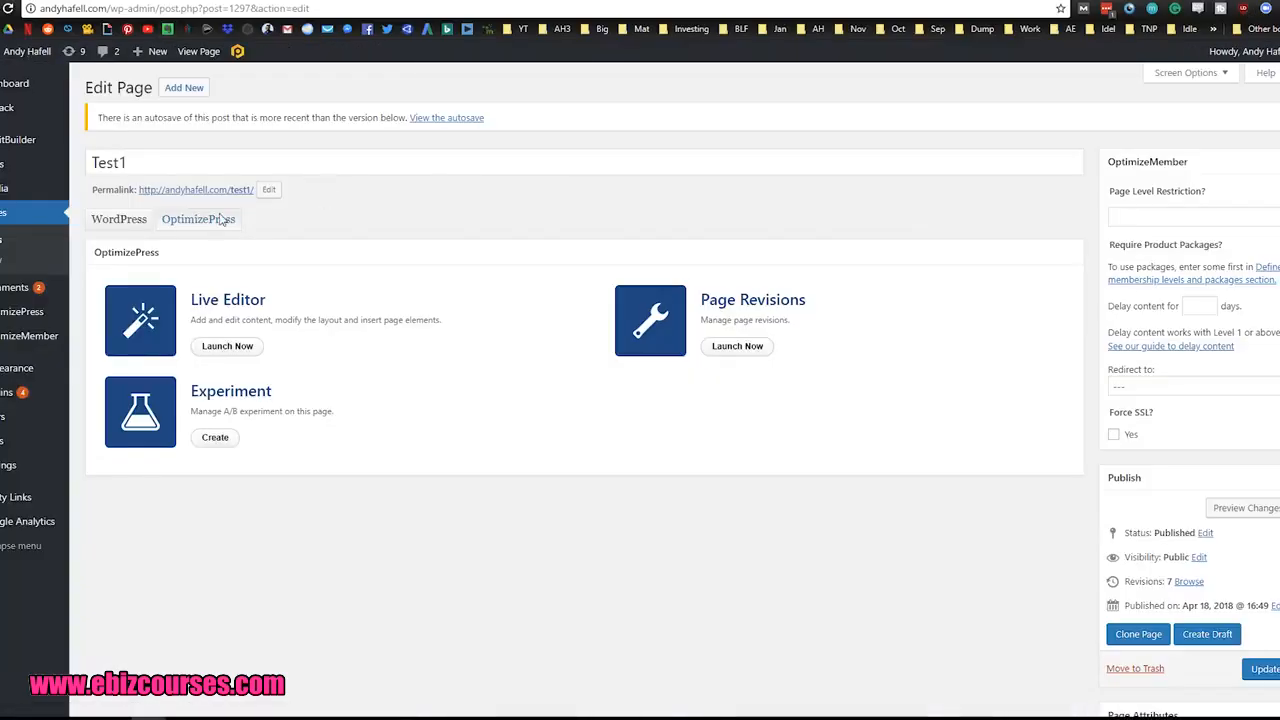
# Step: Sort the list of all pages newest first and clone the published Test1 page
pyautogui.click(2, 217)
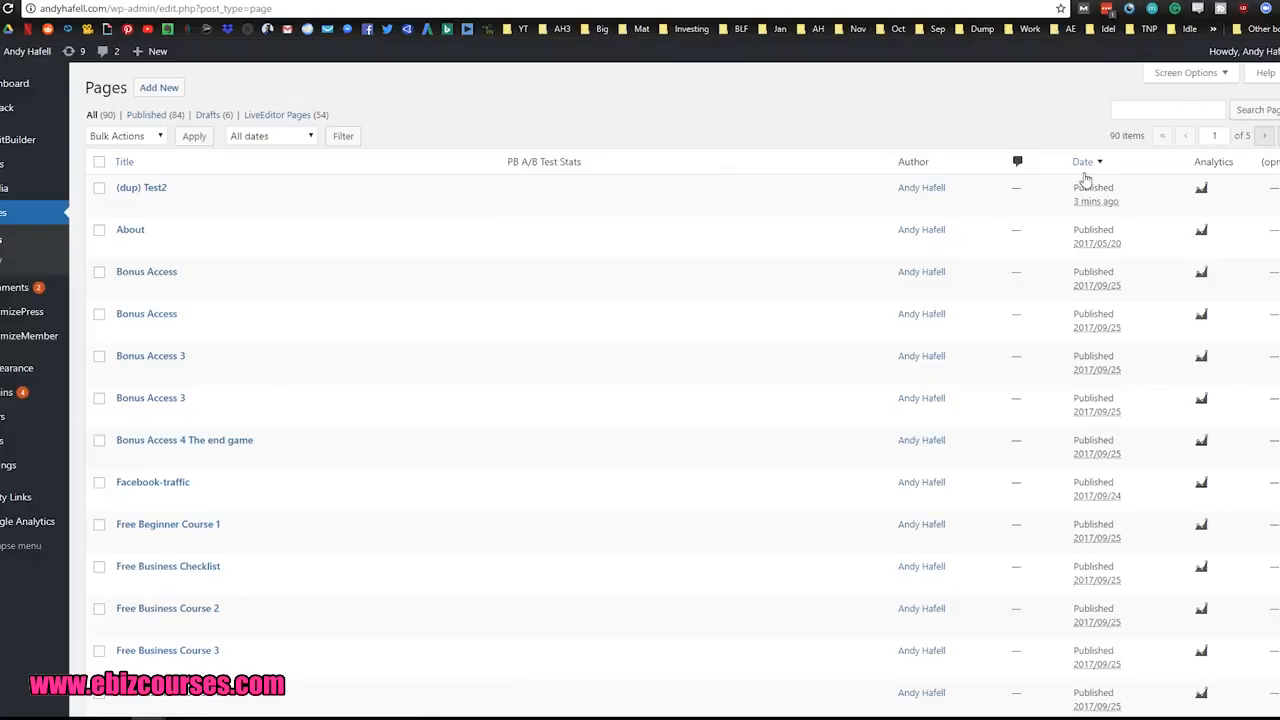
pyautogui.click(1083, 168)
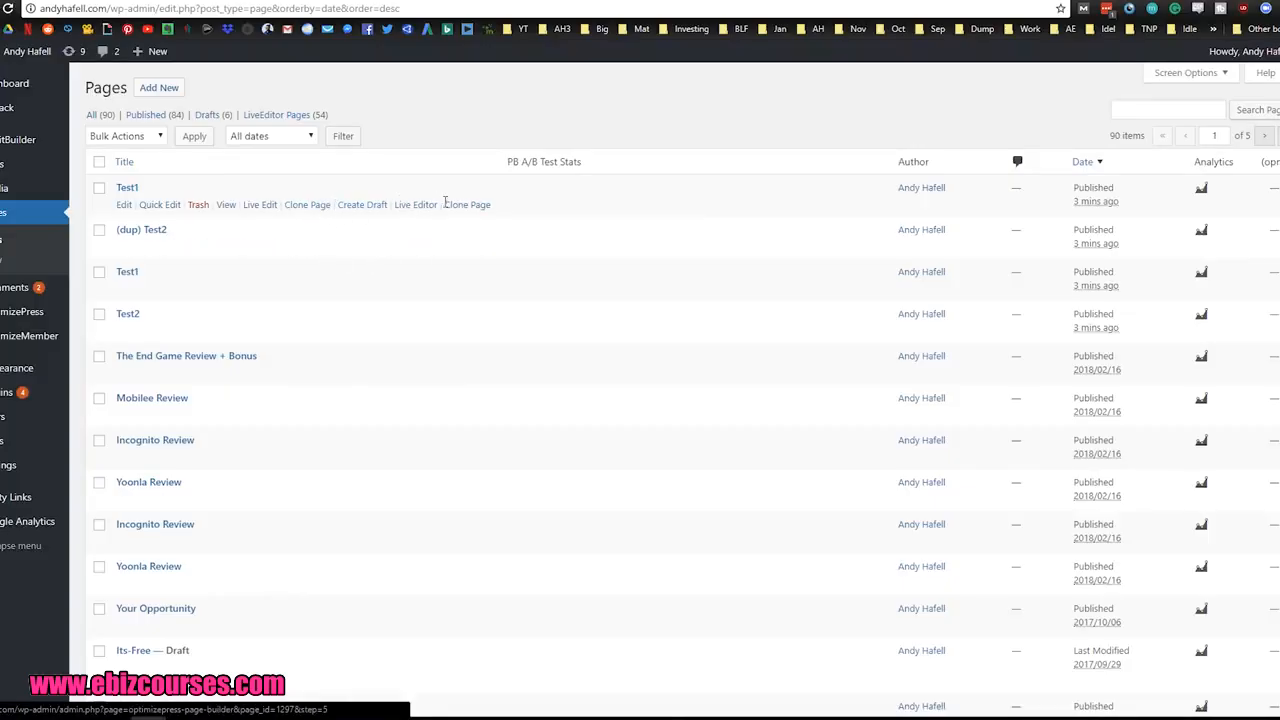
pyautogui.click(480, 208)
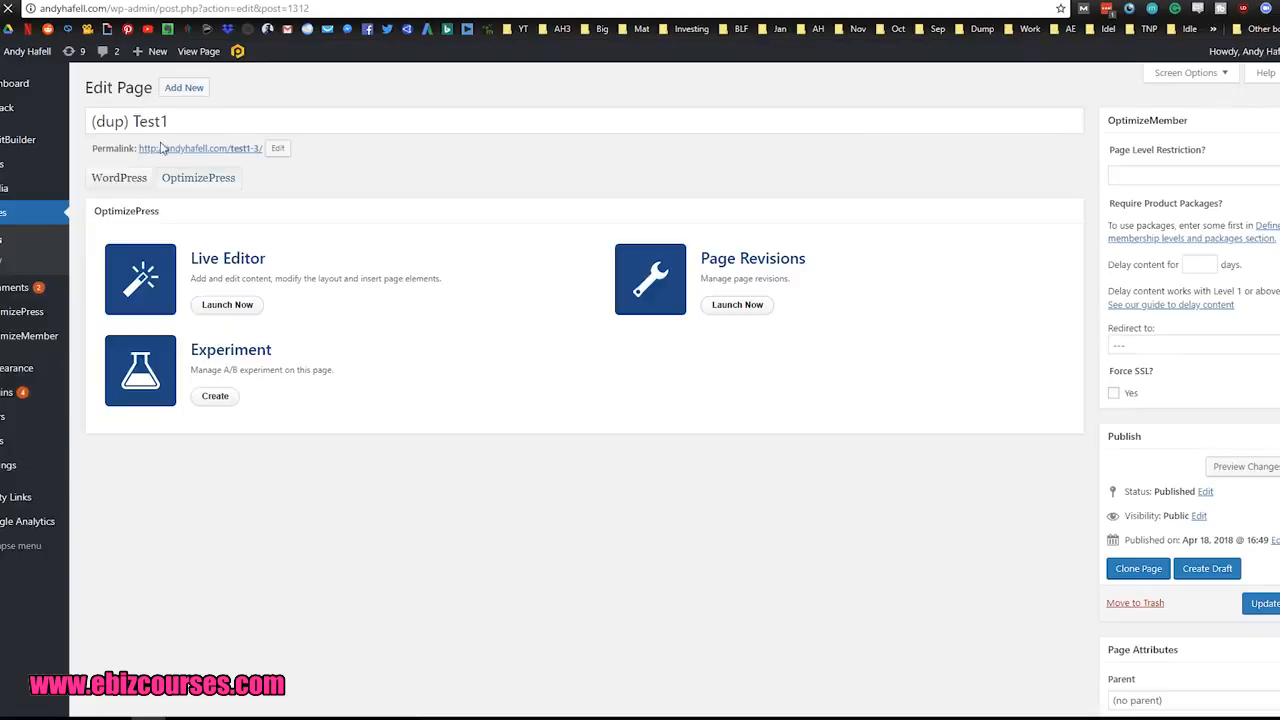
pyautogui.moveTo(129, 120); pyautogui.dragTo(91, 121)
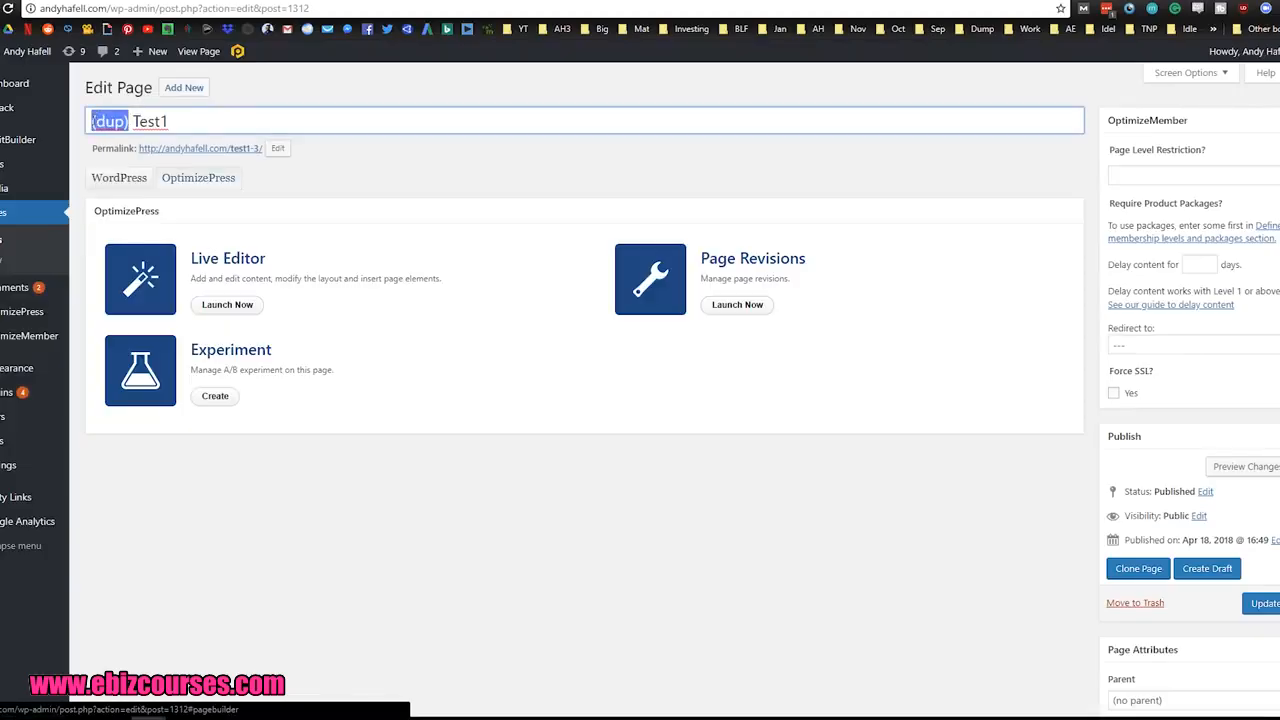
pyautogui.click(226, 121)
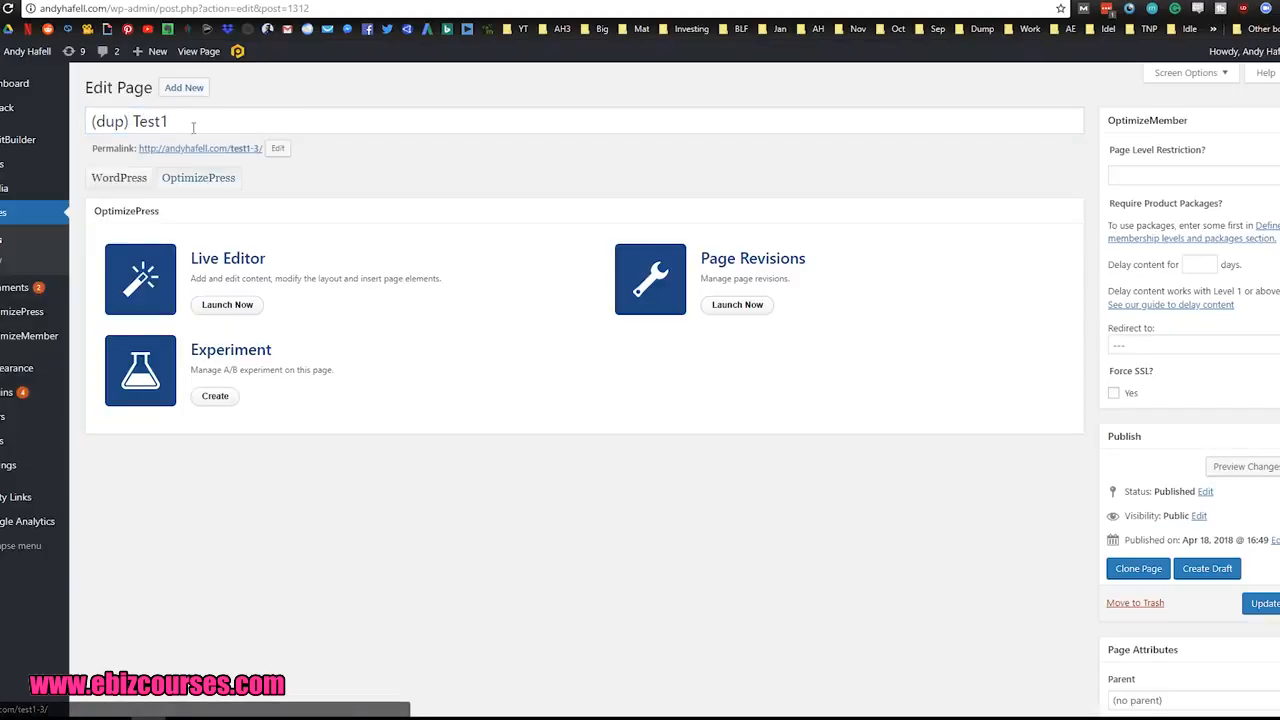
pyautogui.click(192, 123)
pyautogui.write('2')
pyautogui.click(346, 184)
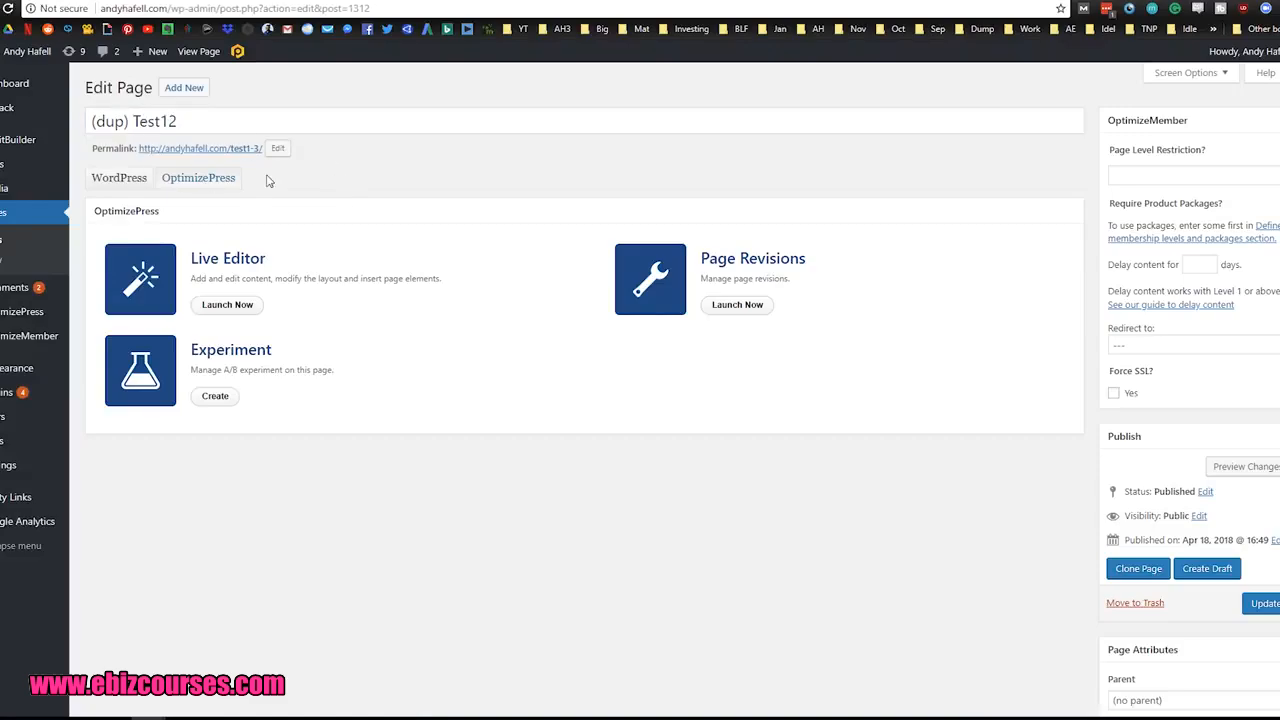
# Step: Replace the cloned page's entire title with "Ty-Test1"
pyautogui.click(224, 120)
pyautogui.hotkey('ctrl', 'a')
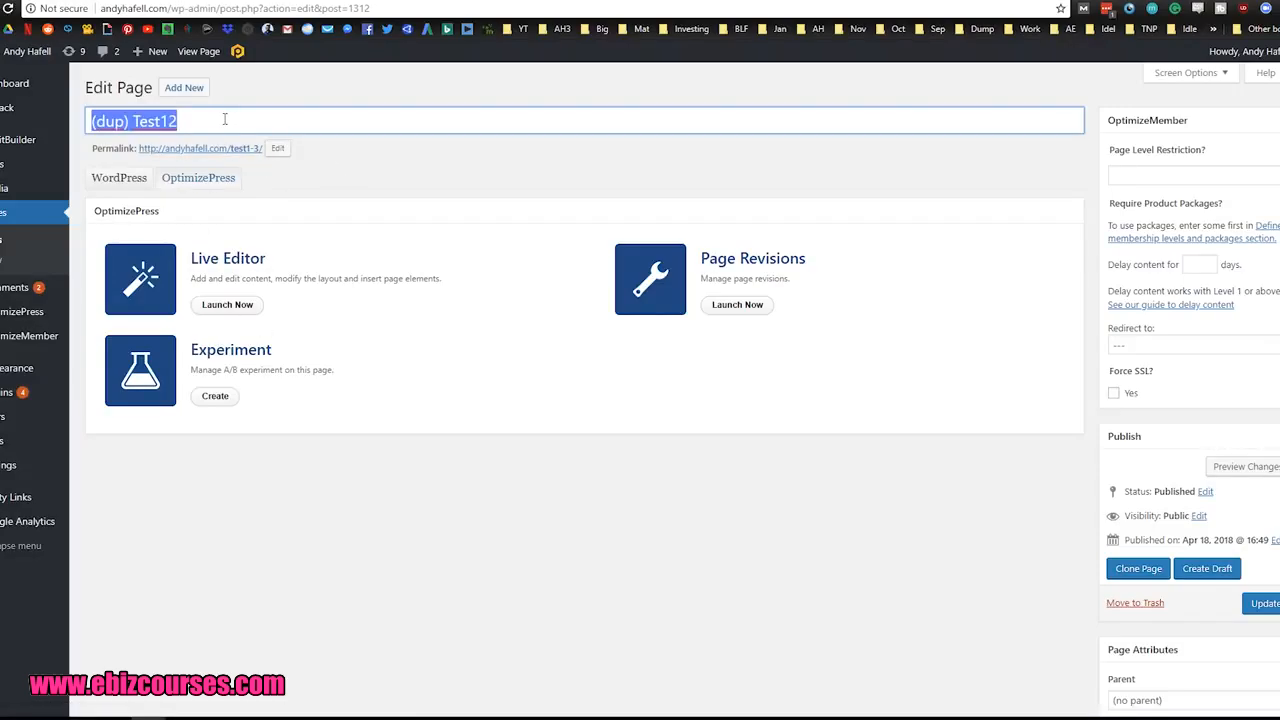
pyautogui.write('T')
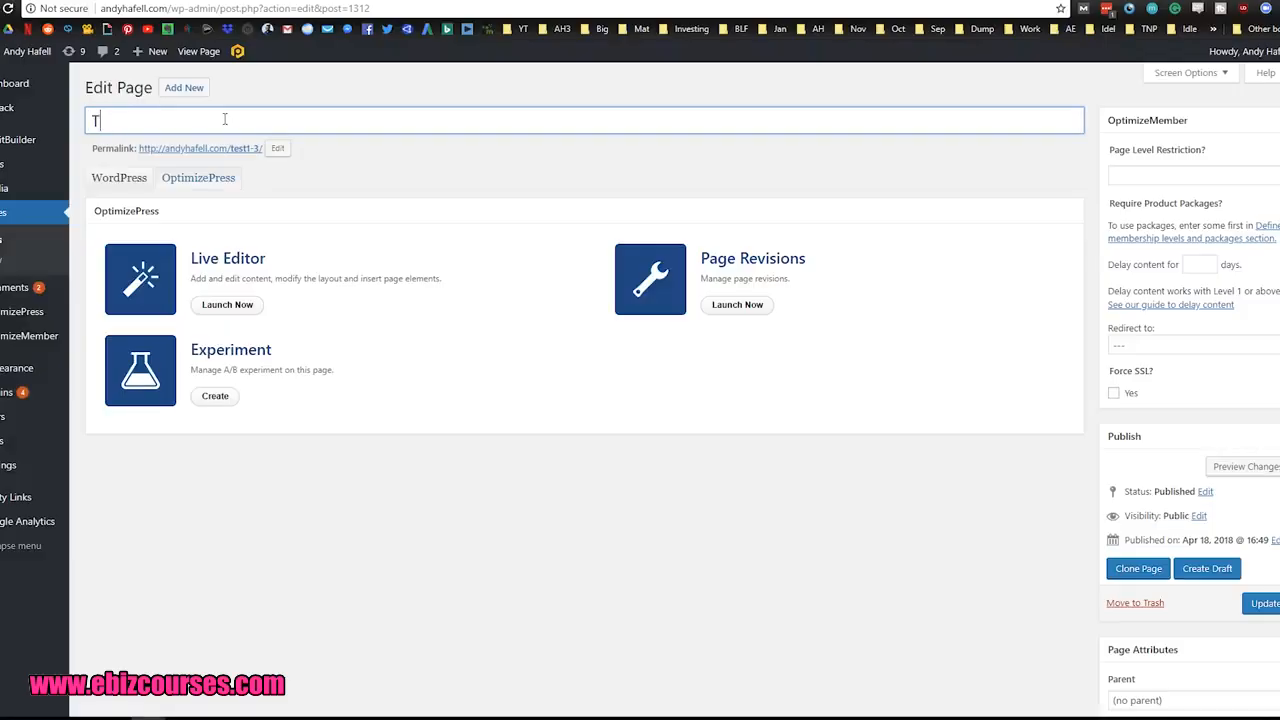
pyautogui.write('Y-Te4')
pyautogui.write('t1')
# Step: Copy the page title into the permalink slug so it reads Ty-Test1, and update the page
pyautogui.hotkey('ctrl', 'a')
pyautogui.hotkey('ctrl', 'c')
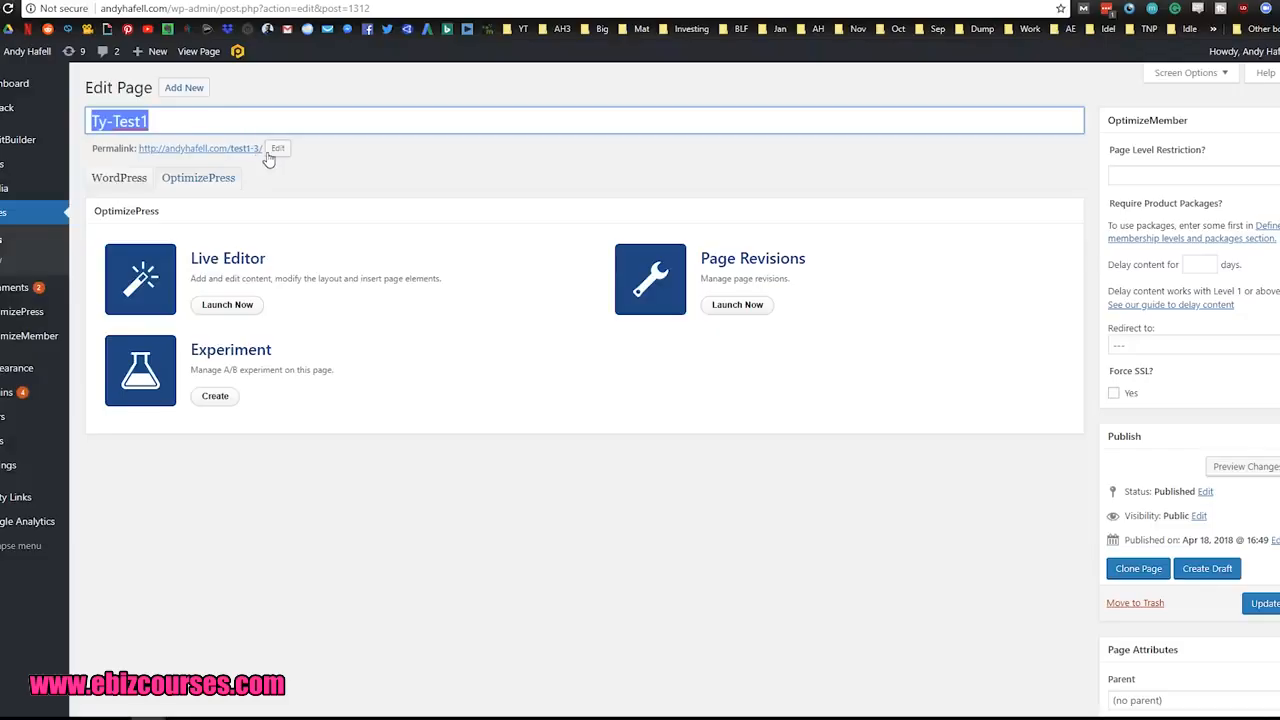
pyautogui.click(278, 148)
pyautogui.hotkey('ctrl', 'a')
pyautogui.hotkey('ctrl', 'v')
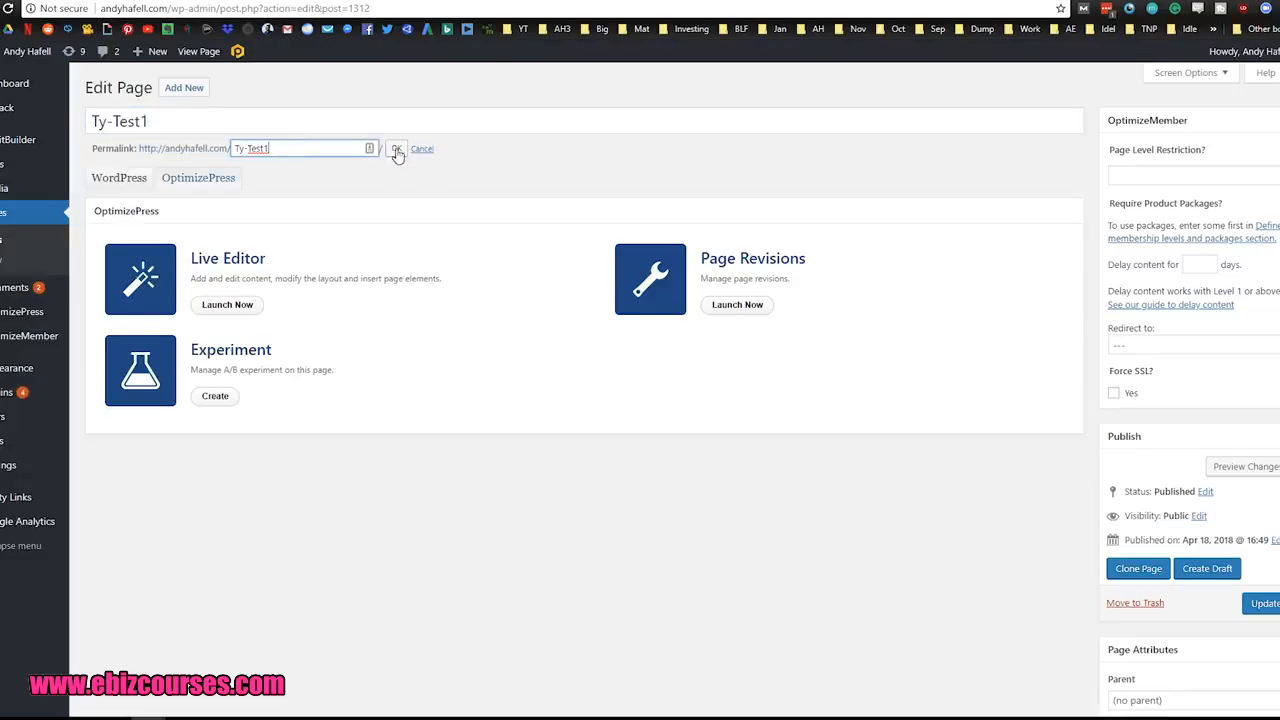
pyautogui.click(396, 148)
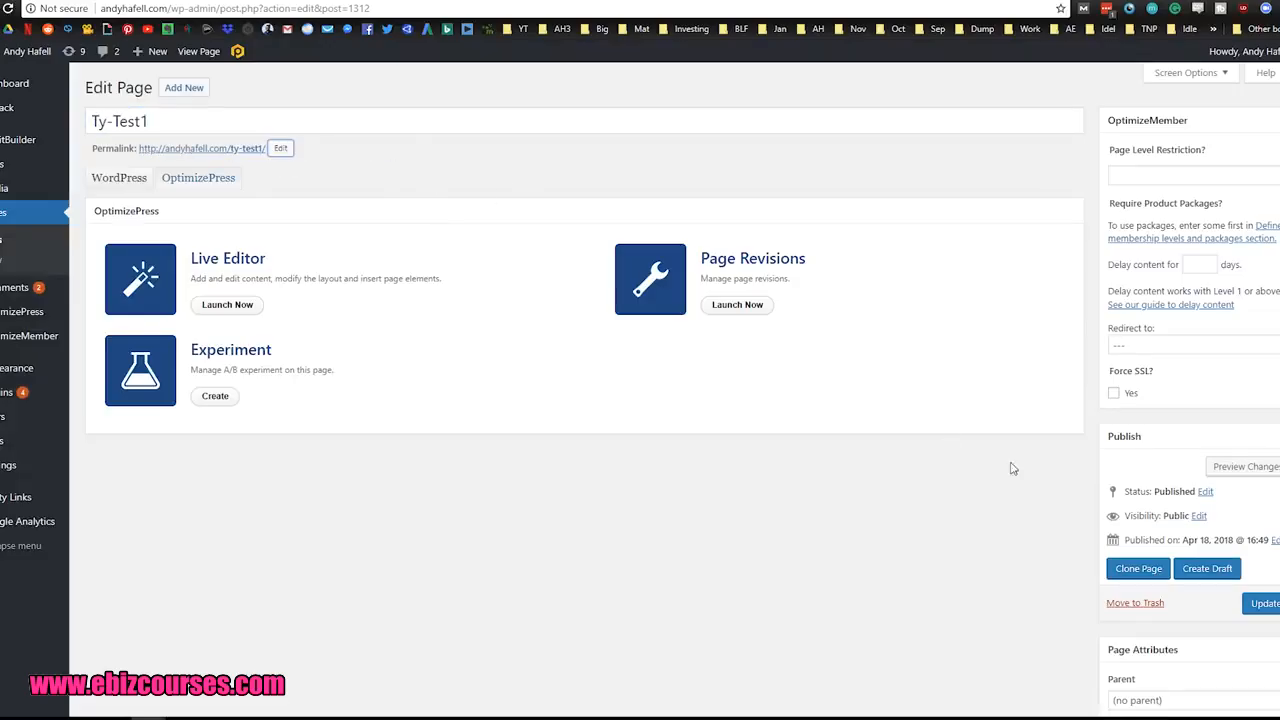
pyautogui.click(1265, 604)
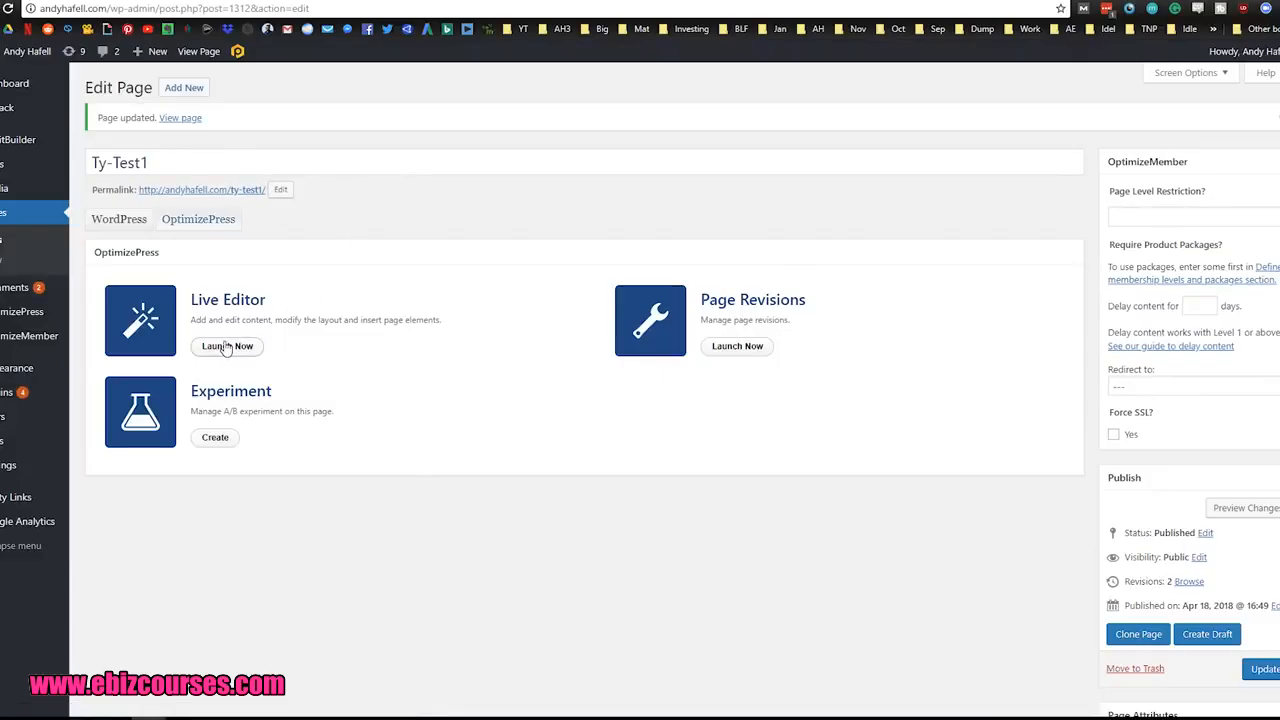
# Step: Open Ty-Test1 in the Live Editor and delete the lines above and below the headline and the email opt-in form
pyautogui.click(226, 347)
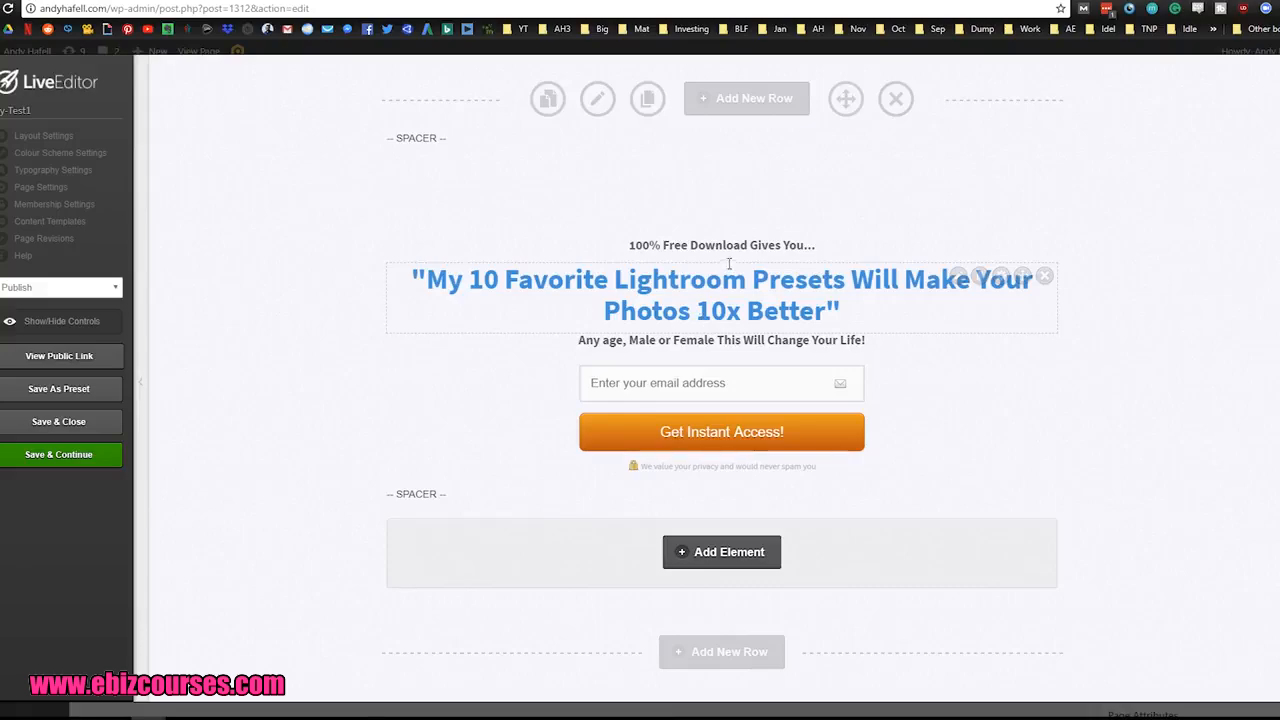
pyautogui.click(1044, 251)
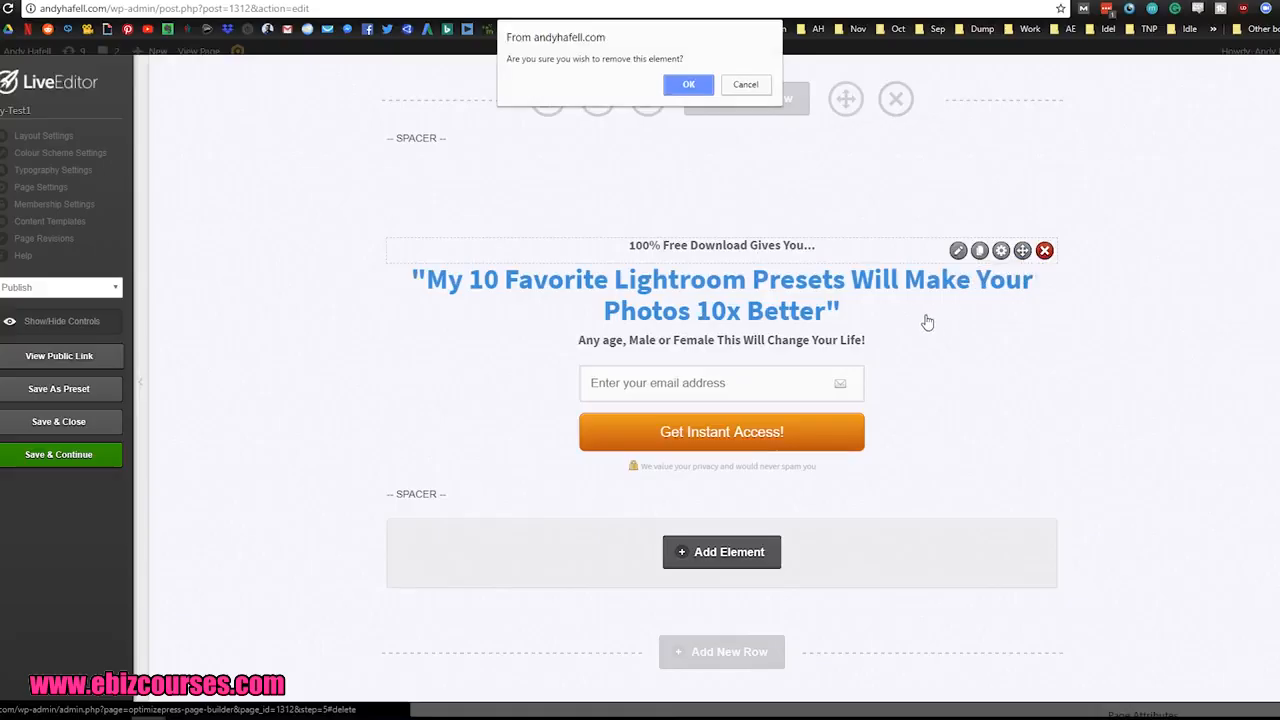
pyautogui.click(689, 85)
pyautogui.click(1044, 320)
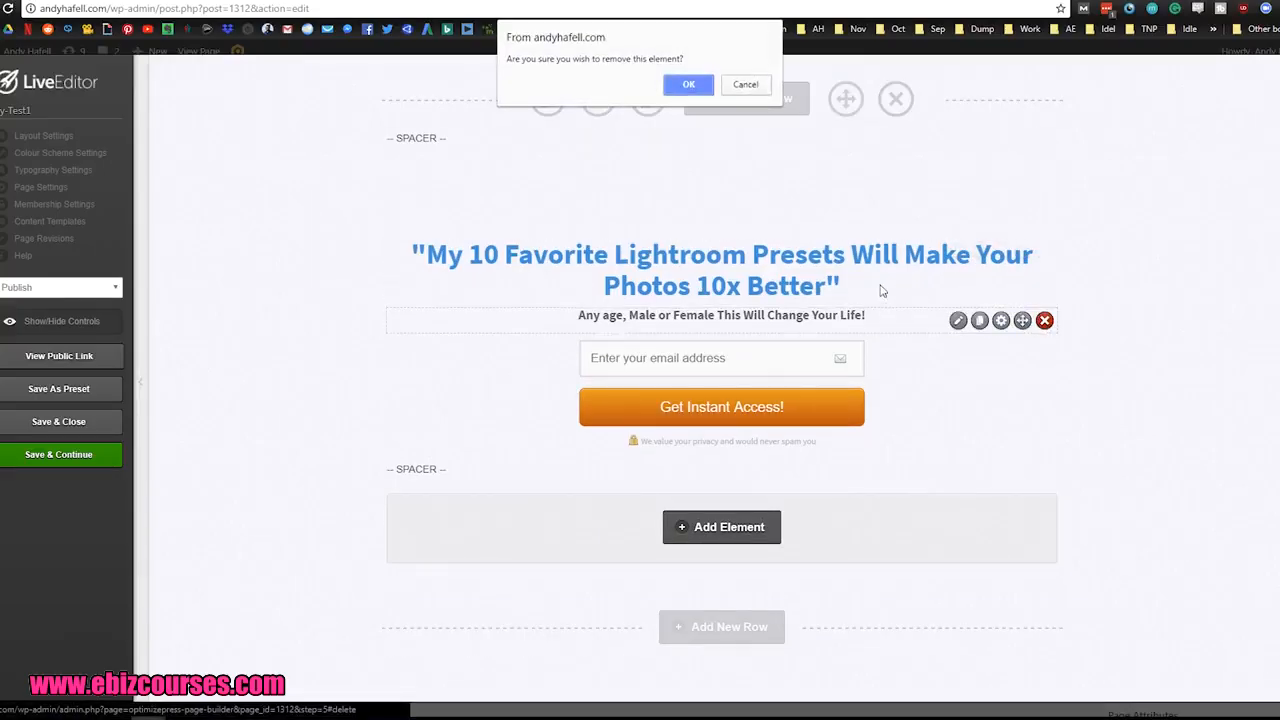
pyautogui.click(688, 84)
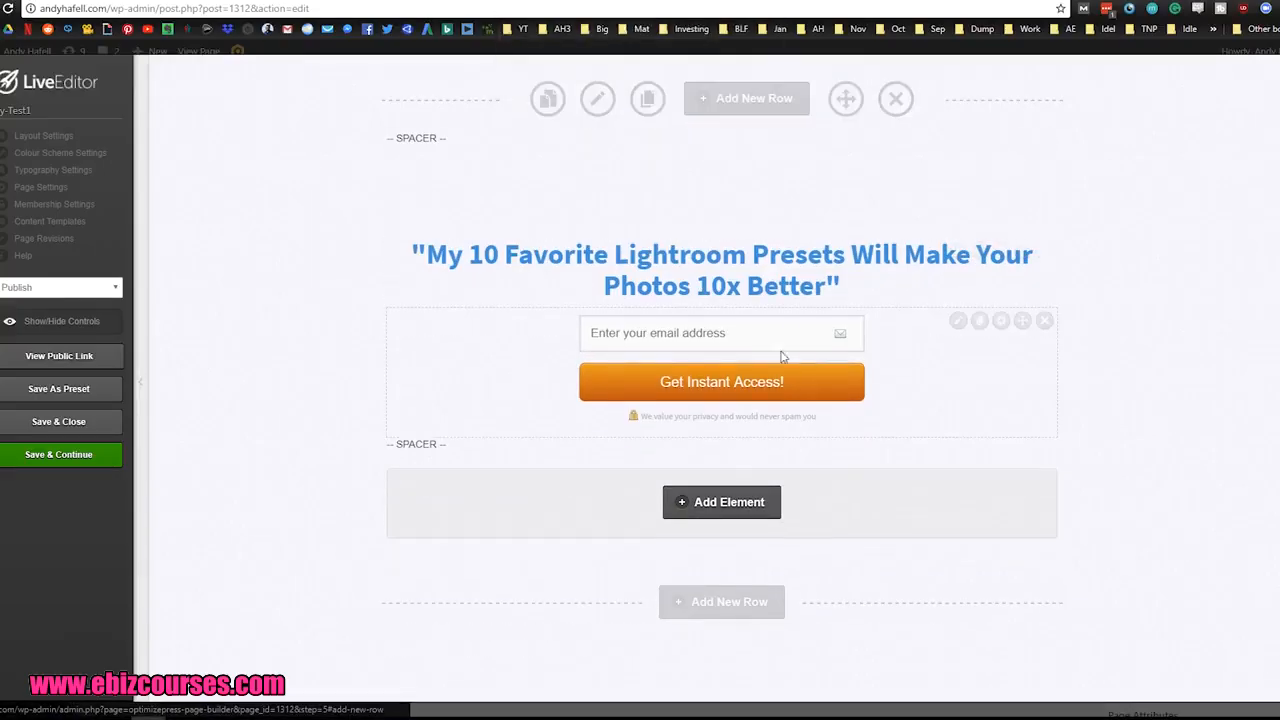
pyautogui.click(1045, 321)
pyautogui.click(688, 84)
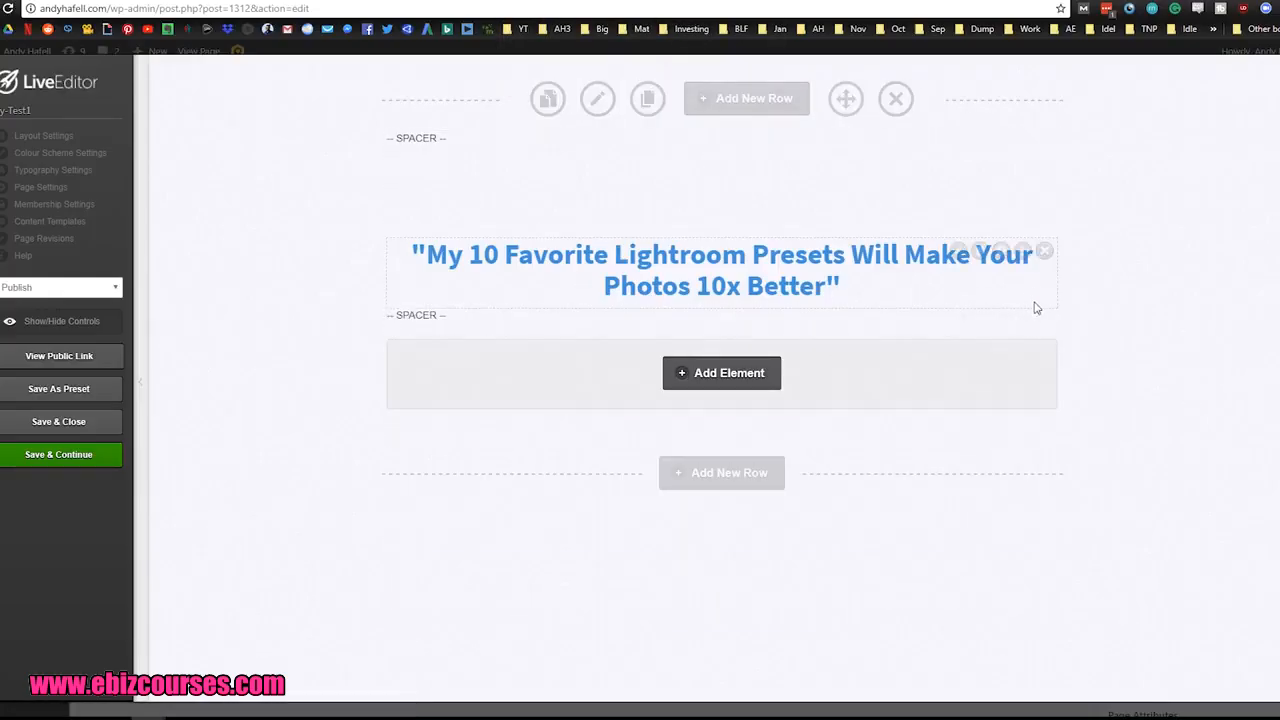
# Step: Add a new element at the end of the row, search for "video" and choose Video Player
pyautogui.click(716, 388)
pyautogui.click(547, 300)
pyautogui.write('v')
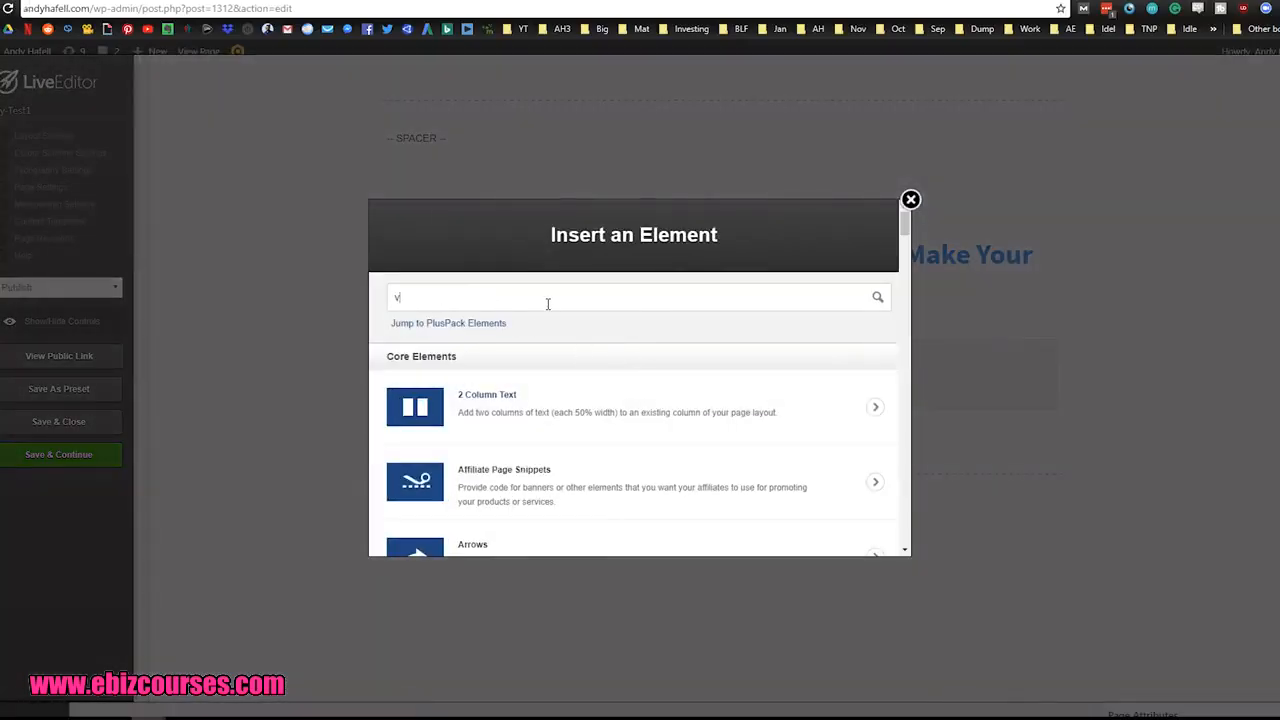
pyautogui.write('ideo')
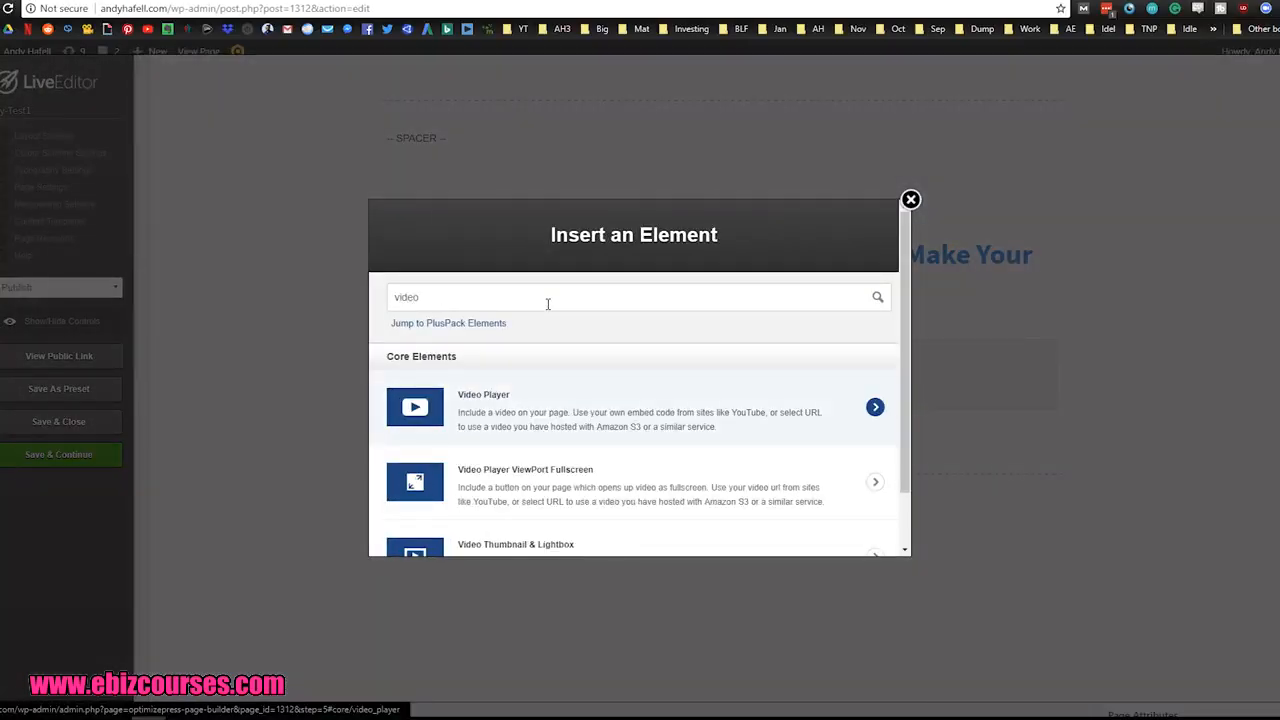
pyautogui.press('Return')
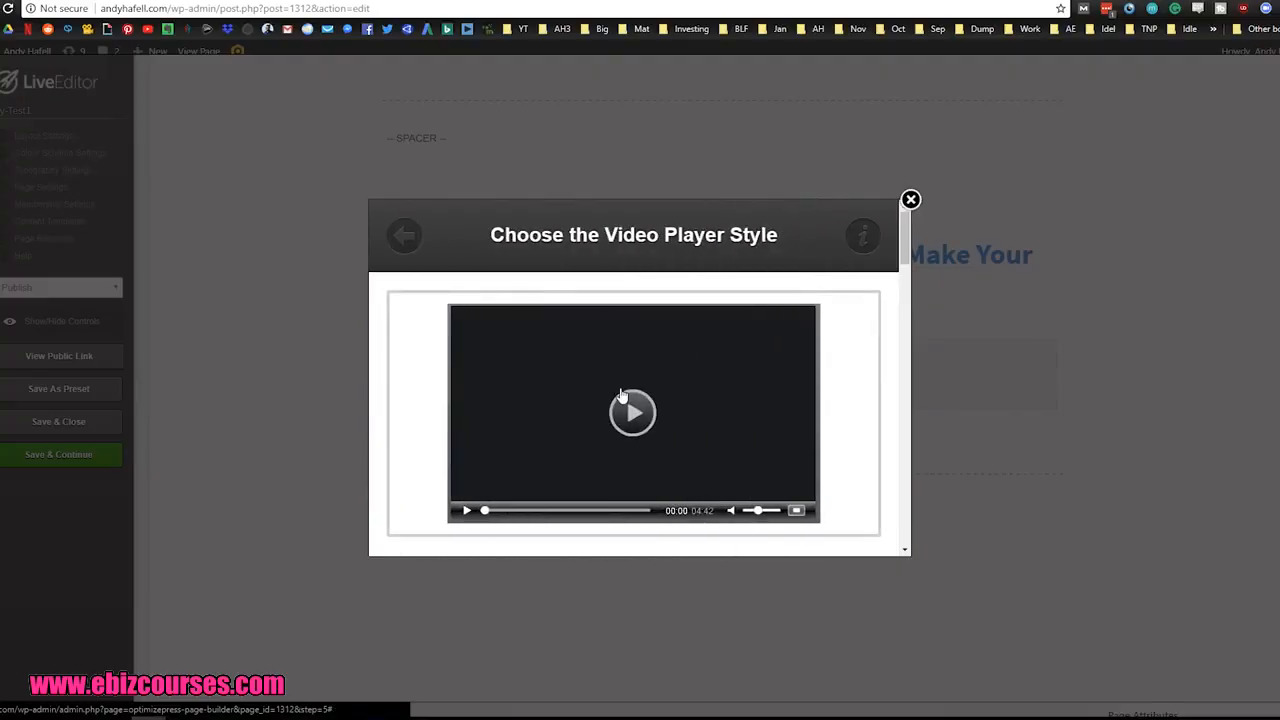
# Step: Use the first video player style, set its type to YouTube and insert it with the URL left blank
pyautogui.click(619, 394)
pyautogui.click(640, 398)
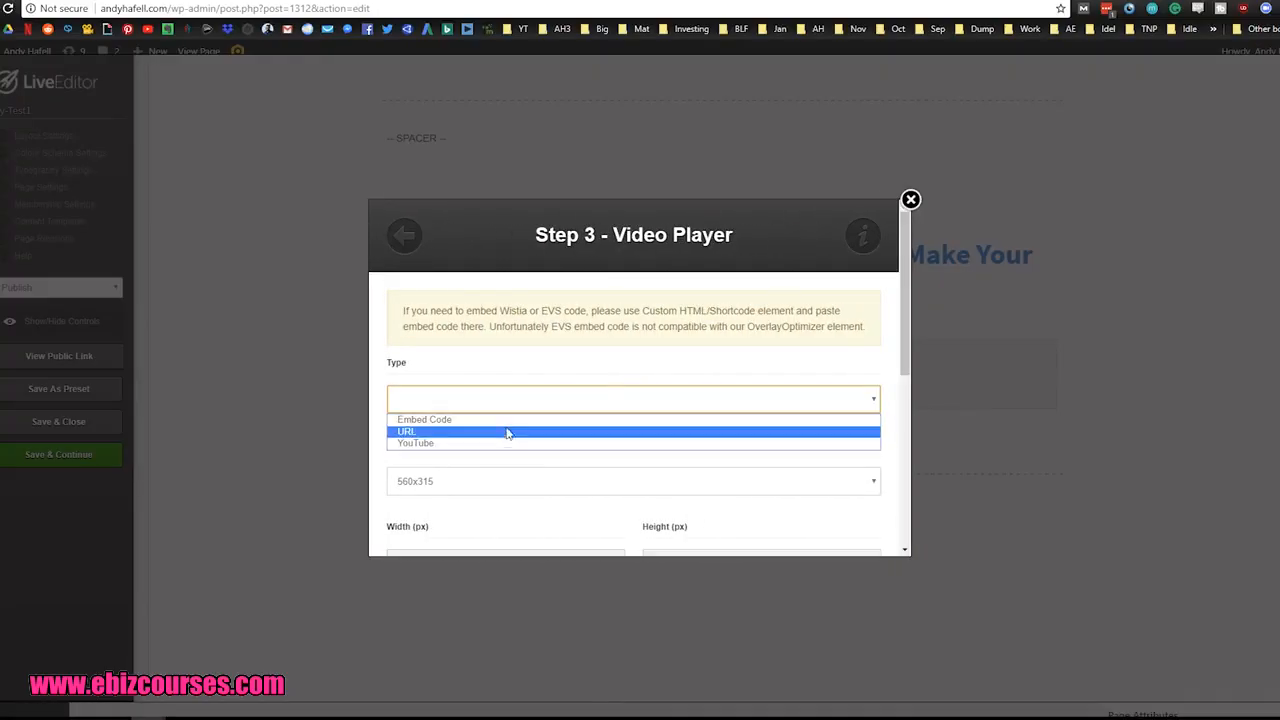
pyautogui.click(462, 445)
pyautogui.scroll(-2, 543, 437)
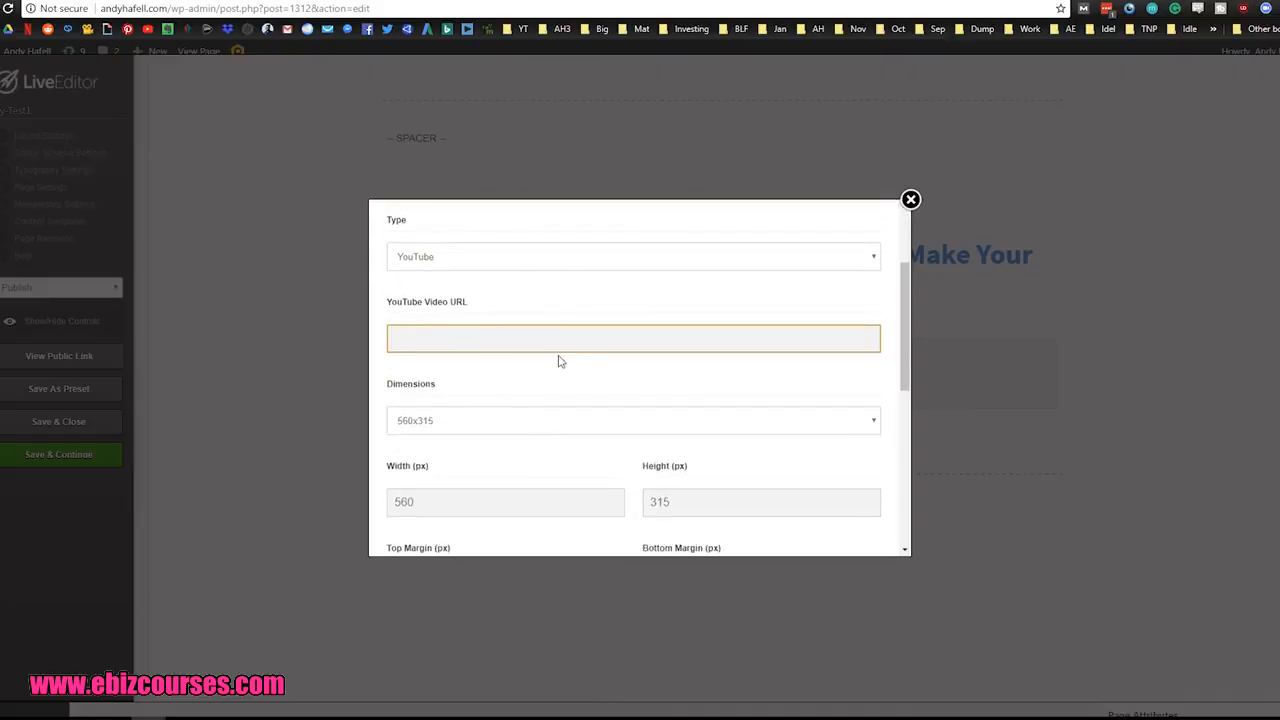
pyautogui.scroll(-6, 817, 523)
pyautogui.click(843, 517)
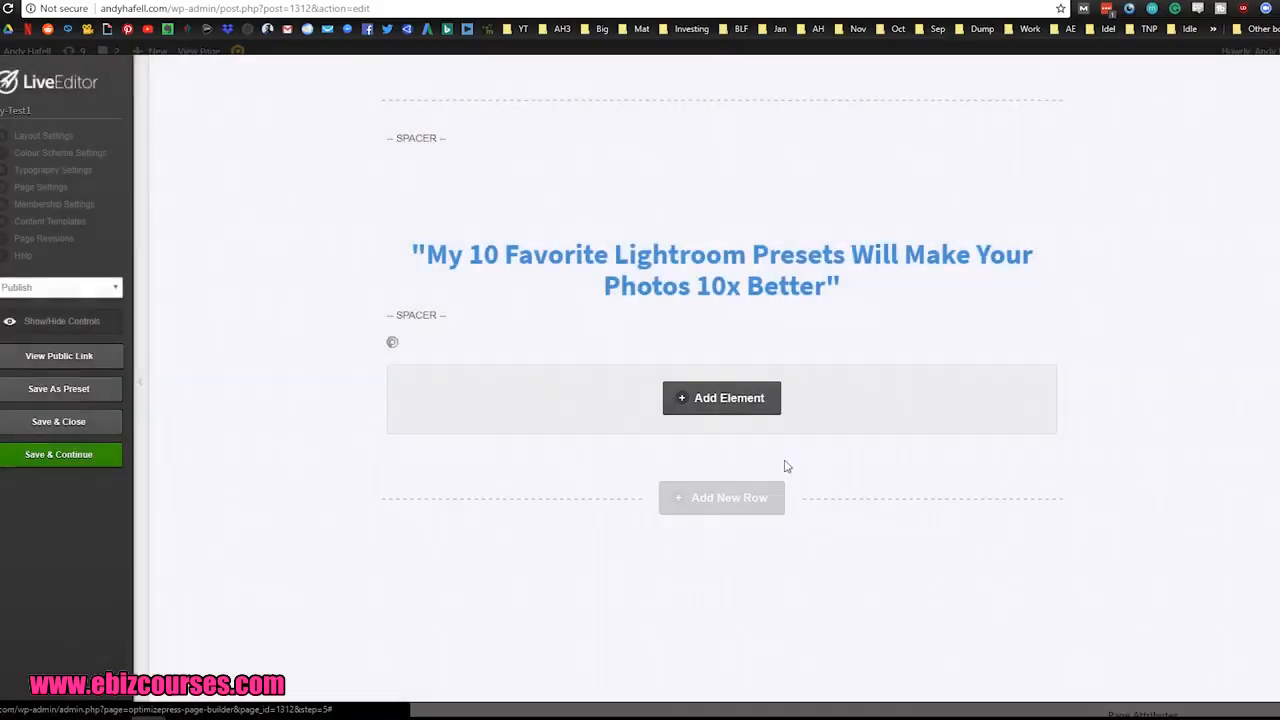
# Step: Delete the spacer between the headline and the video player
pyautogui.scroll(-2, 718, 404)
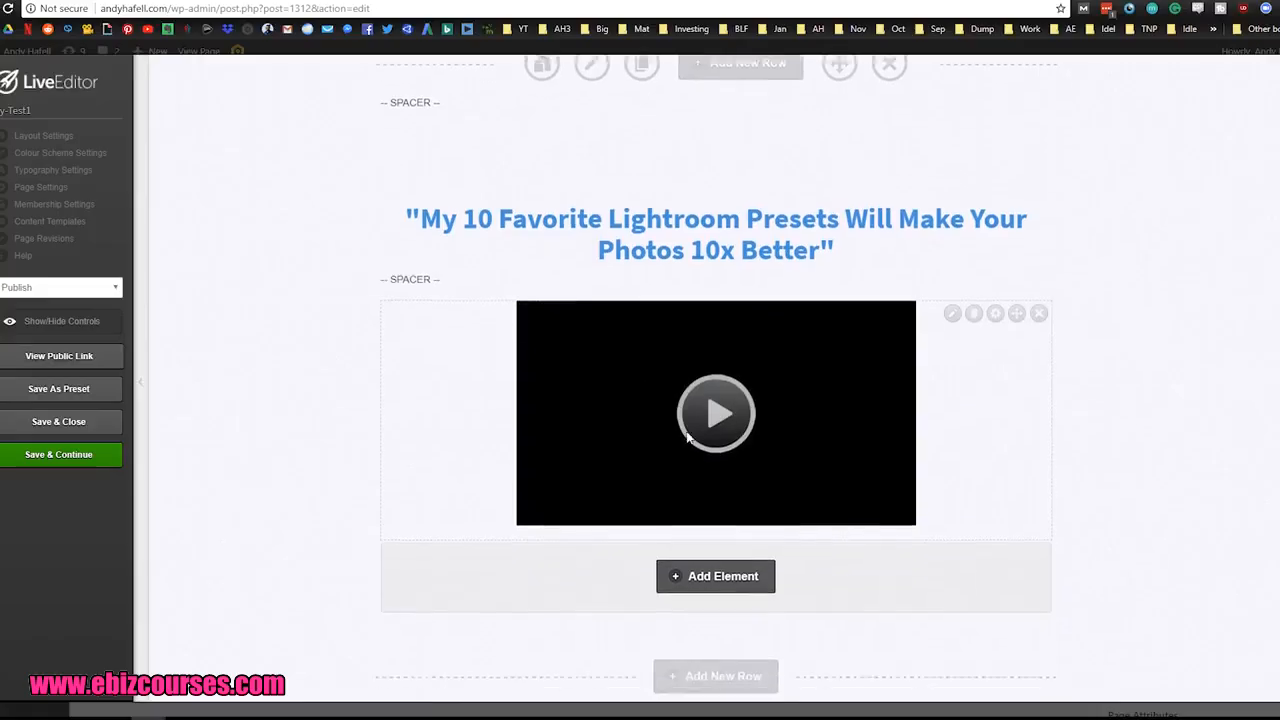
pyautogui.scroll(2, 775, 343)
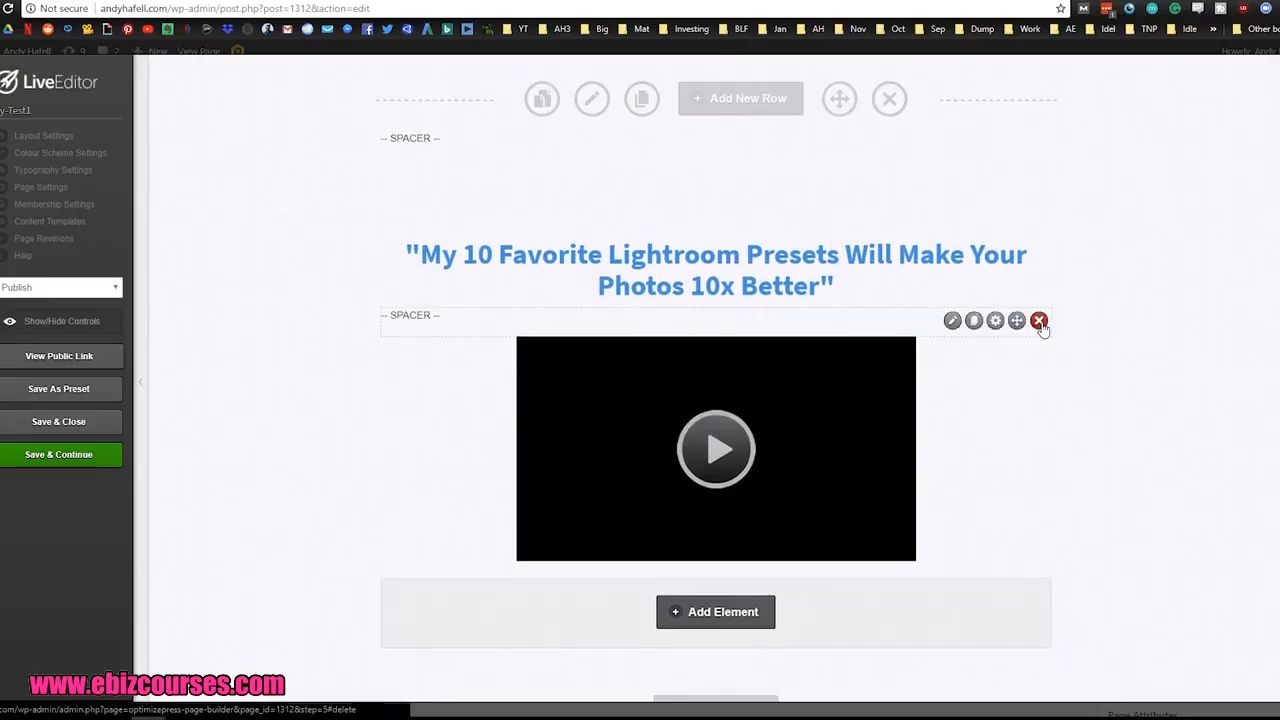
pyautogui.click(1040, 321)
pyautogui.press('Return')
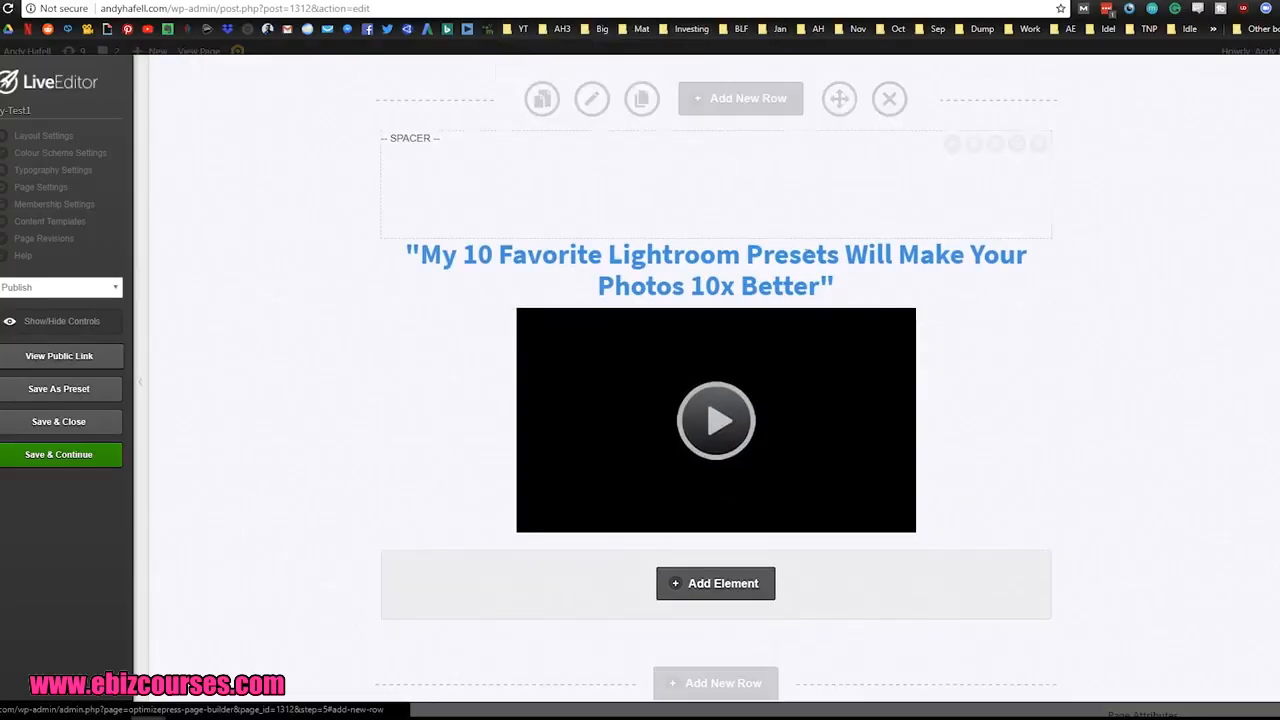
# Step: Replace the page headline's text with "Watch This Video Before You Download"
pyautogui.click(953, 234)
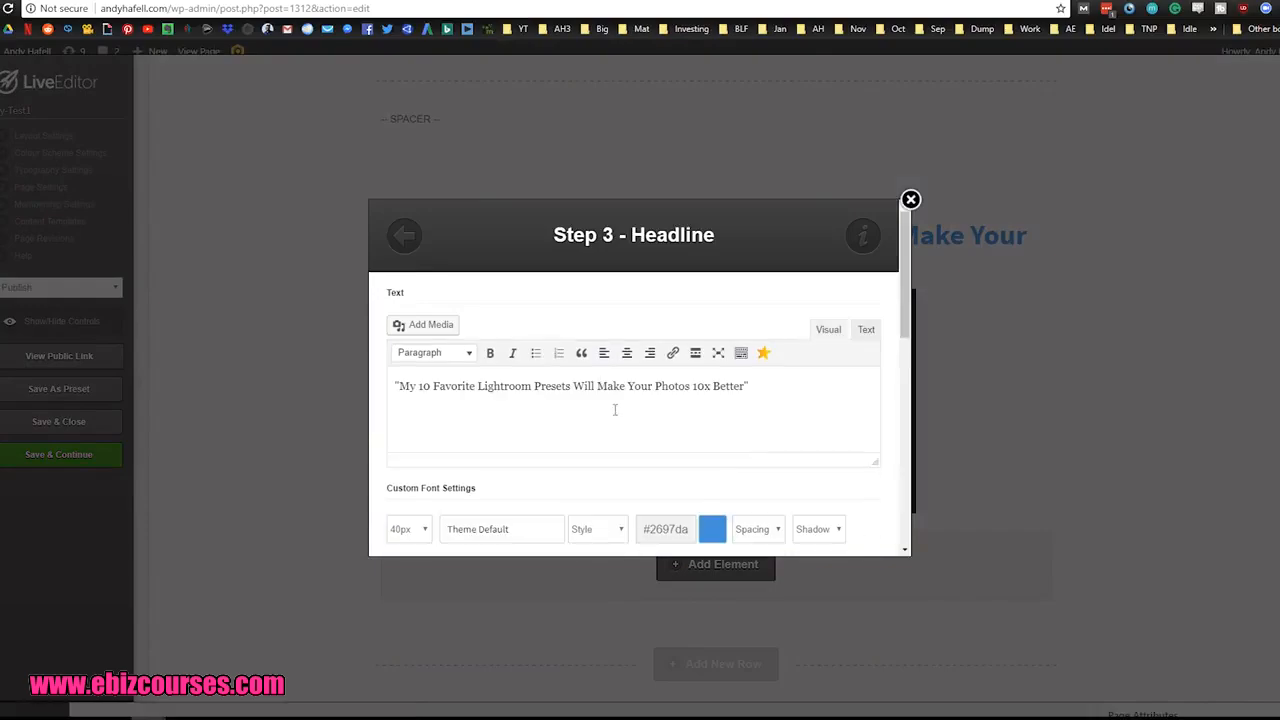
pyautogui.click(775, 391)
pyautogui.tripleClick(775, 392)
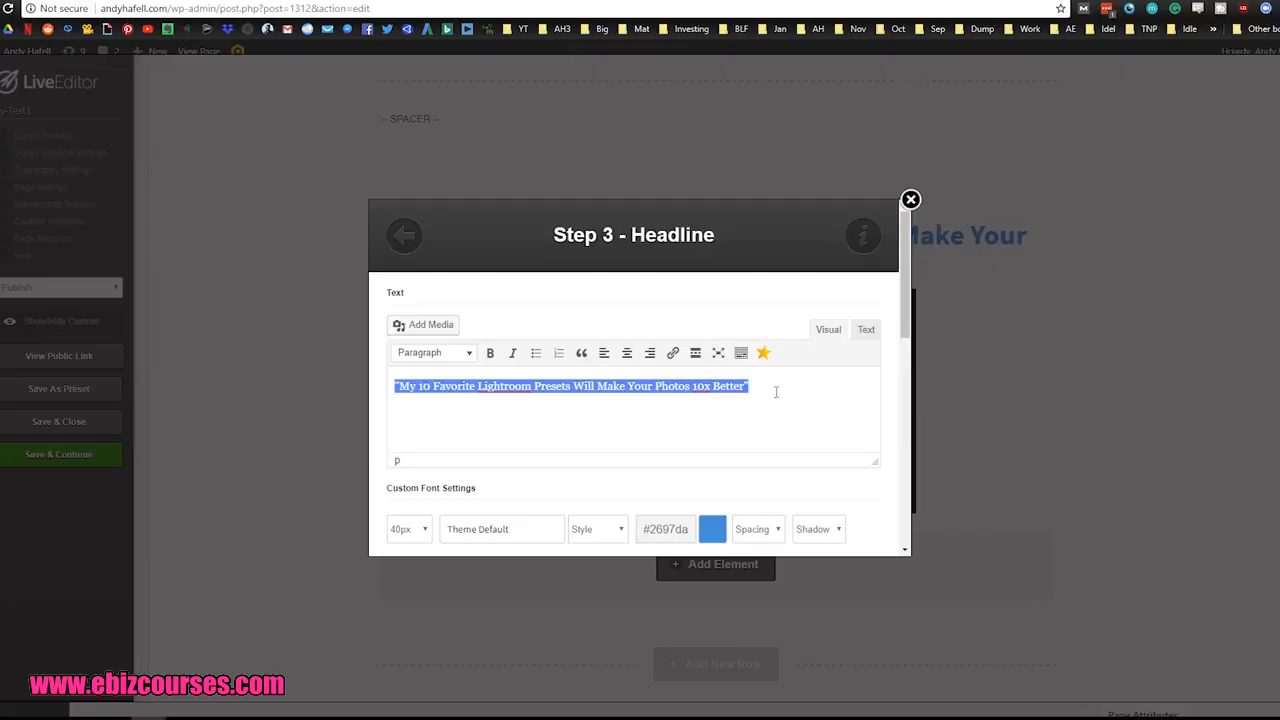
pyautogui.write('Watch This Video Before You Download')
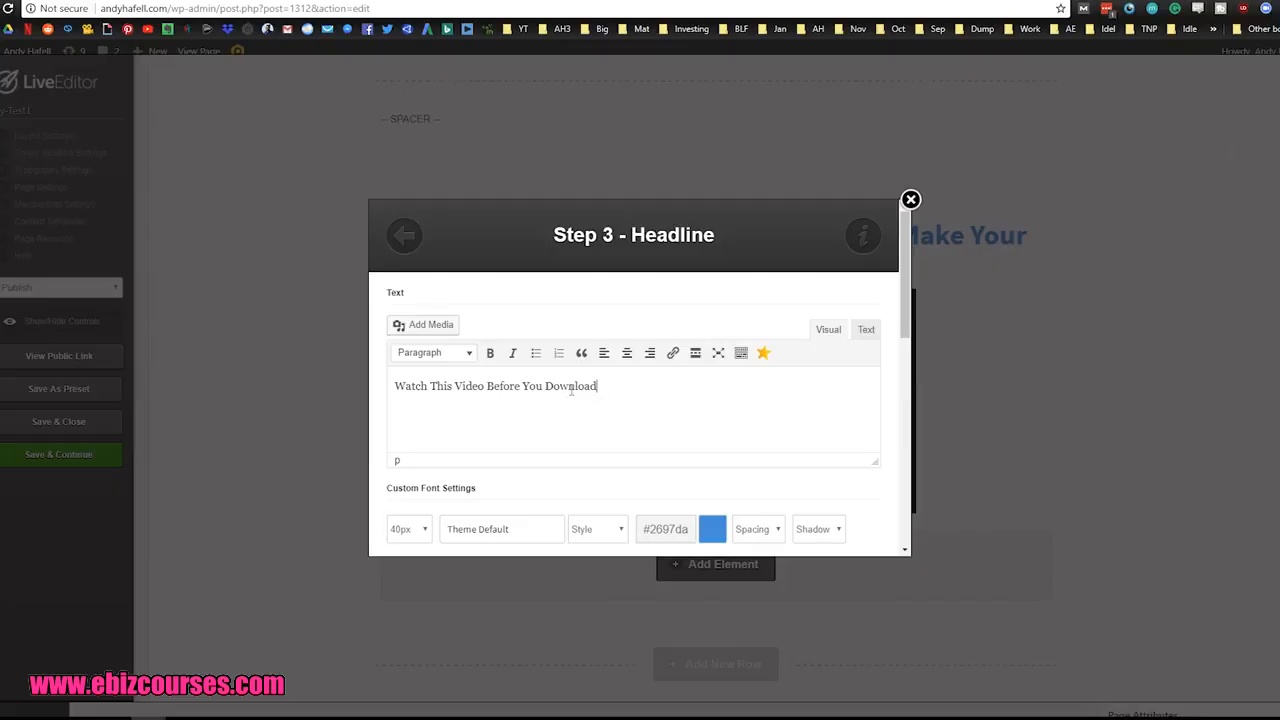
# Step: Set the headline's font size to 30px and apply the headline changes to the page
pyautogui.scroll(-1, 620, 395)
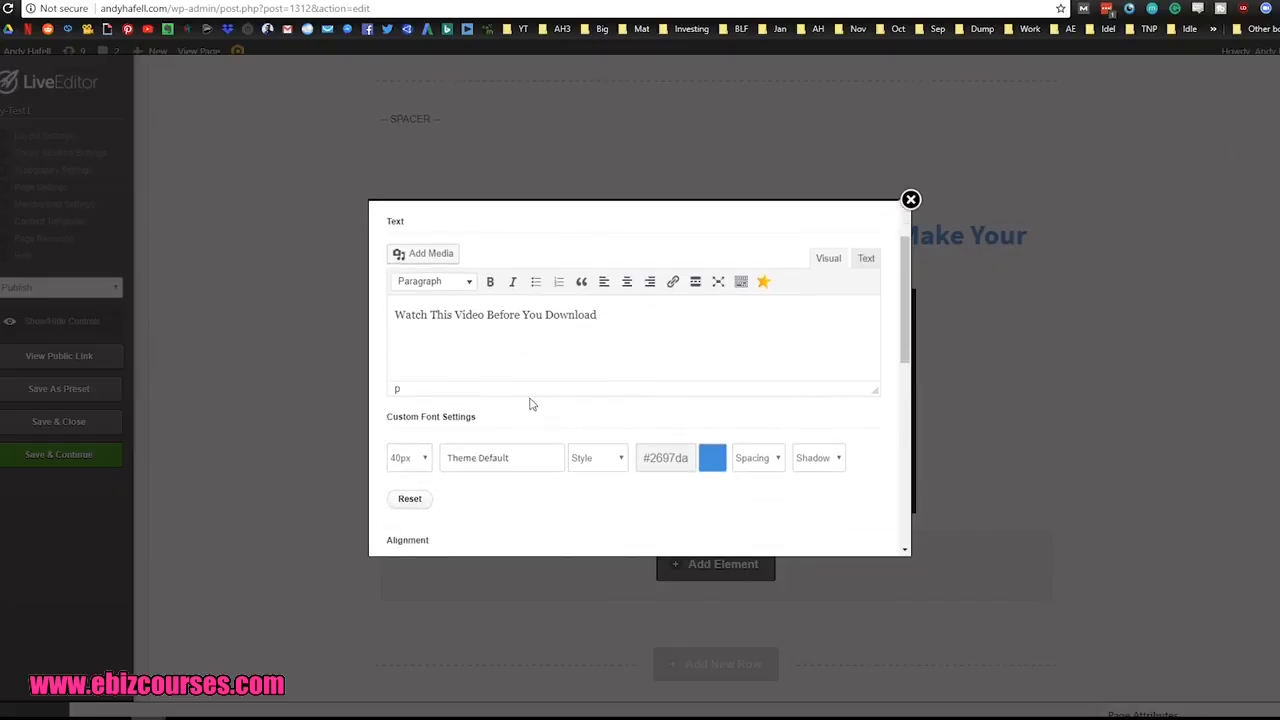
pyautogui.click(406, 458)
pyautogui.scroll(-2, 403, 540)
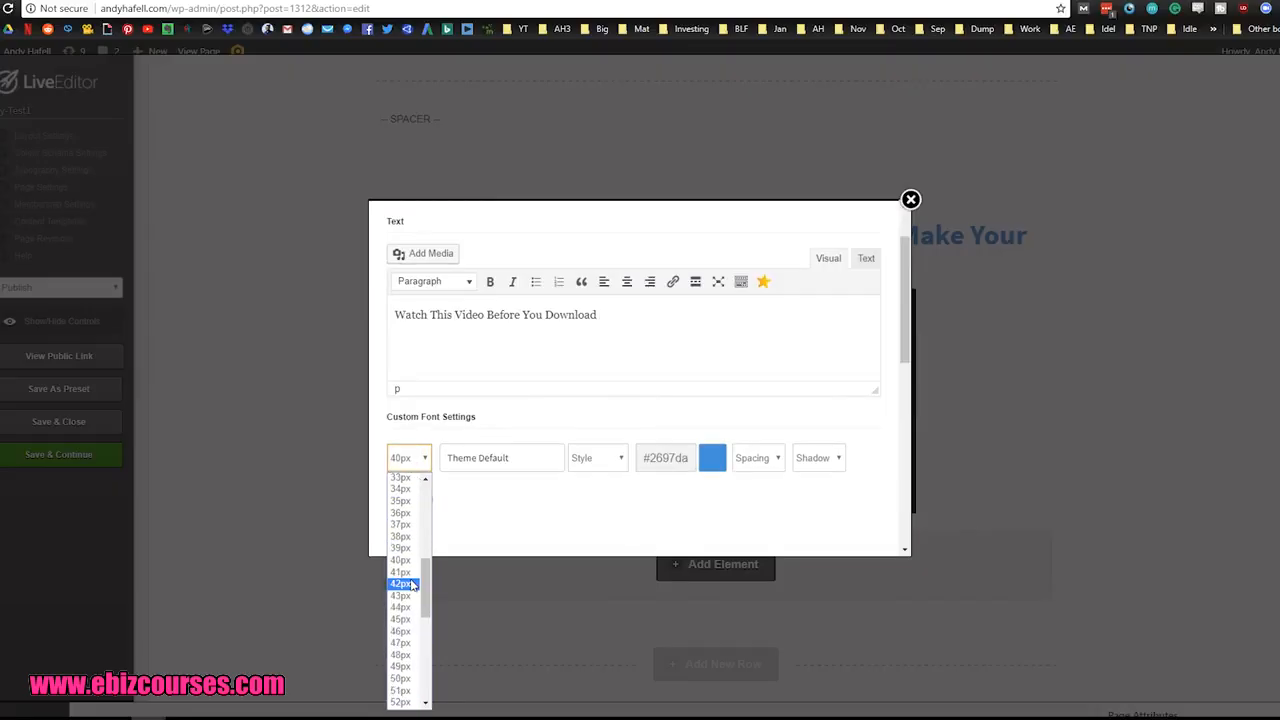
pyautogui.scroll(4, 403, 546)
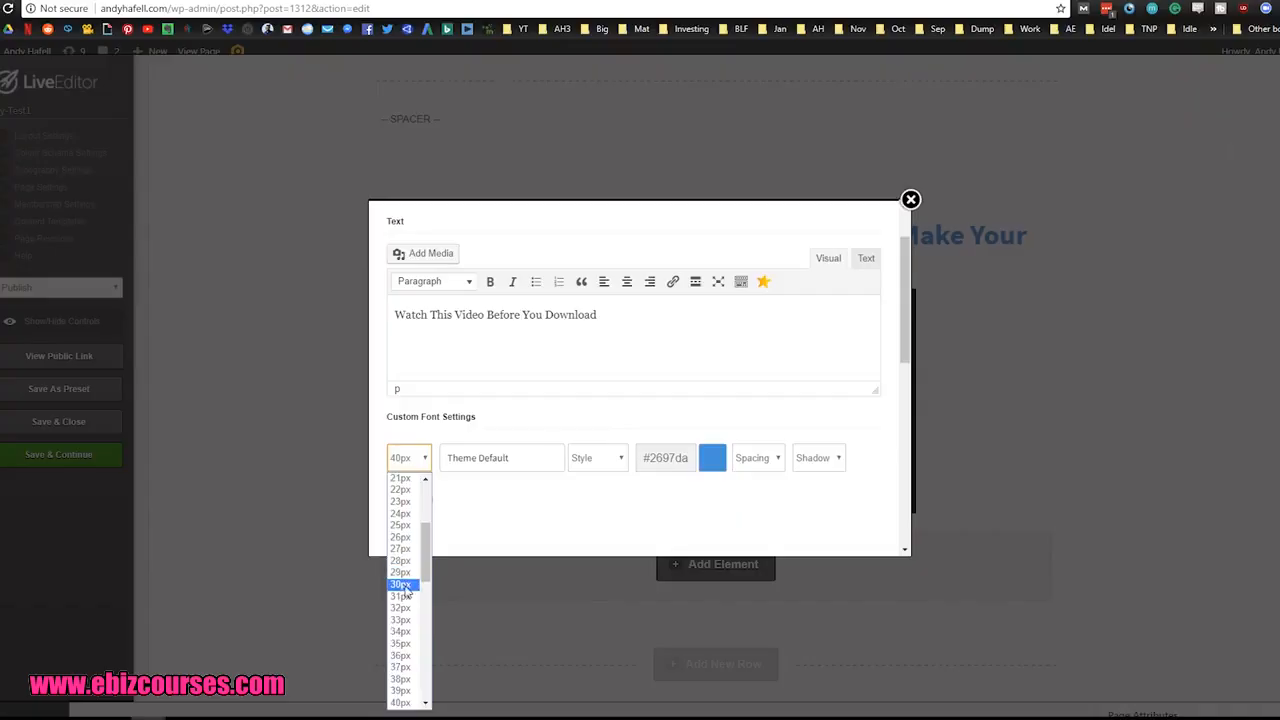
pyautogui.click(401, 585)
pyautogui.scroll(-5, 866, 426)
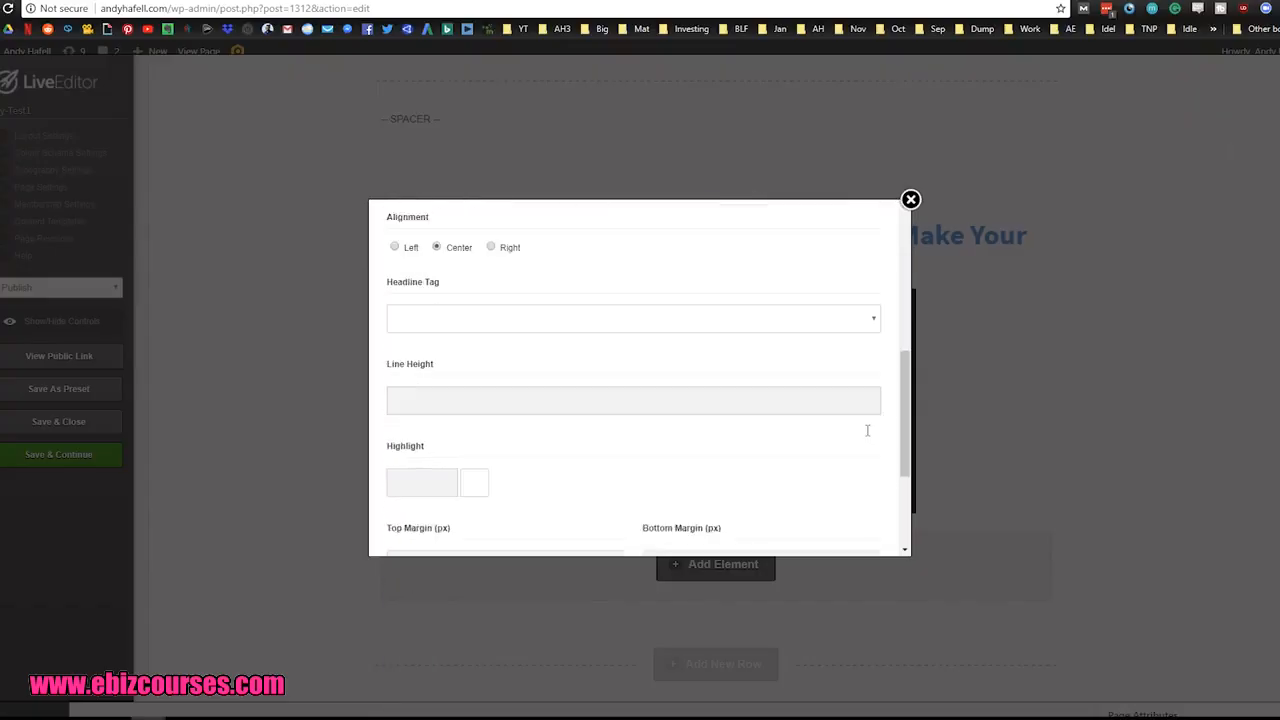
pyautogui.click(830, 520)
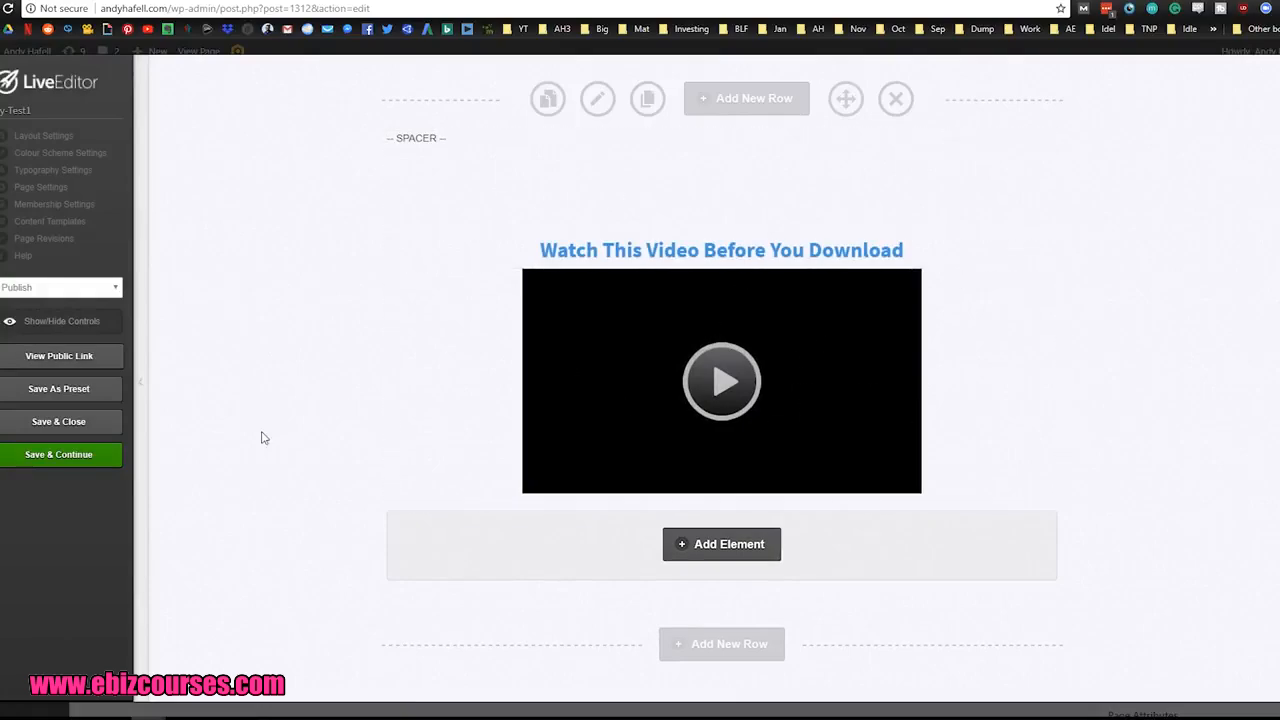
# Step: Add an element below the video, search for "button", choose Button and use the yellow "Get Started Now" style
pyautogui.click(741, 557)
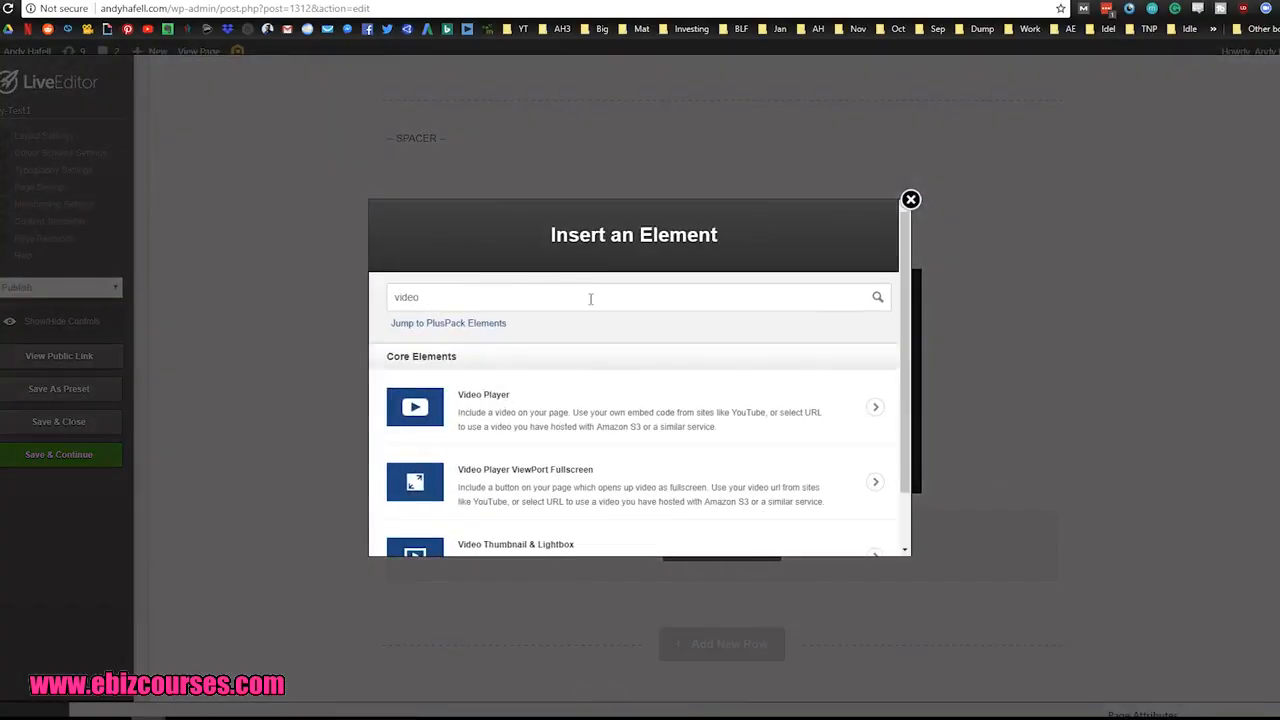
pyautogui.doubleClick(592, 298)
pyautogui.write('button')
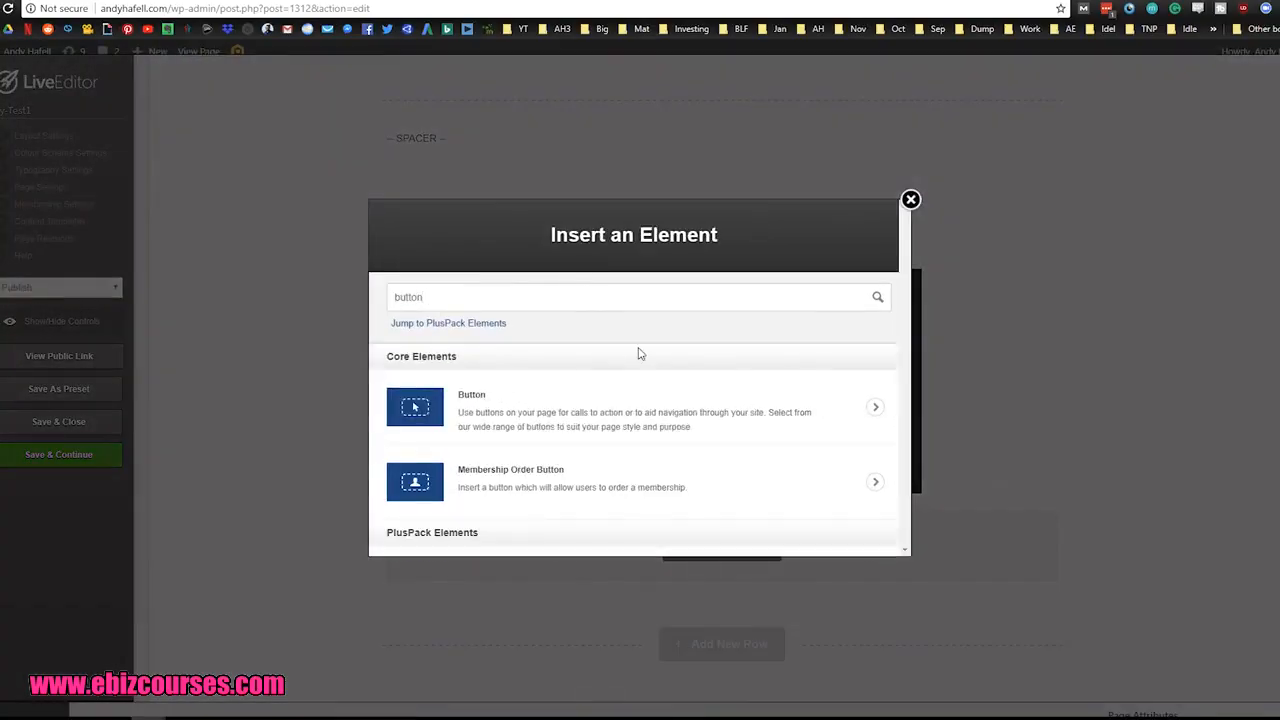
pyautogui.click(666, 420)
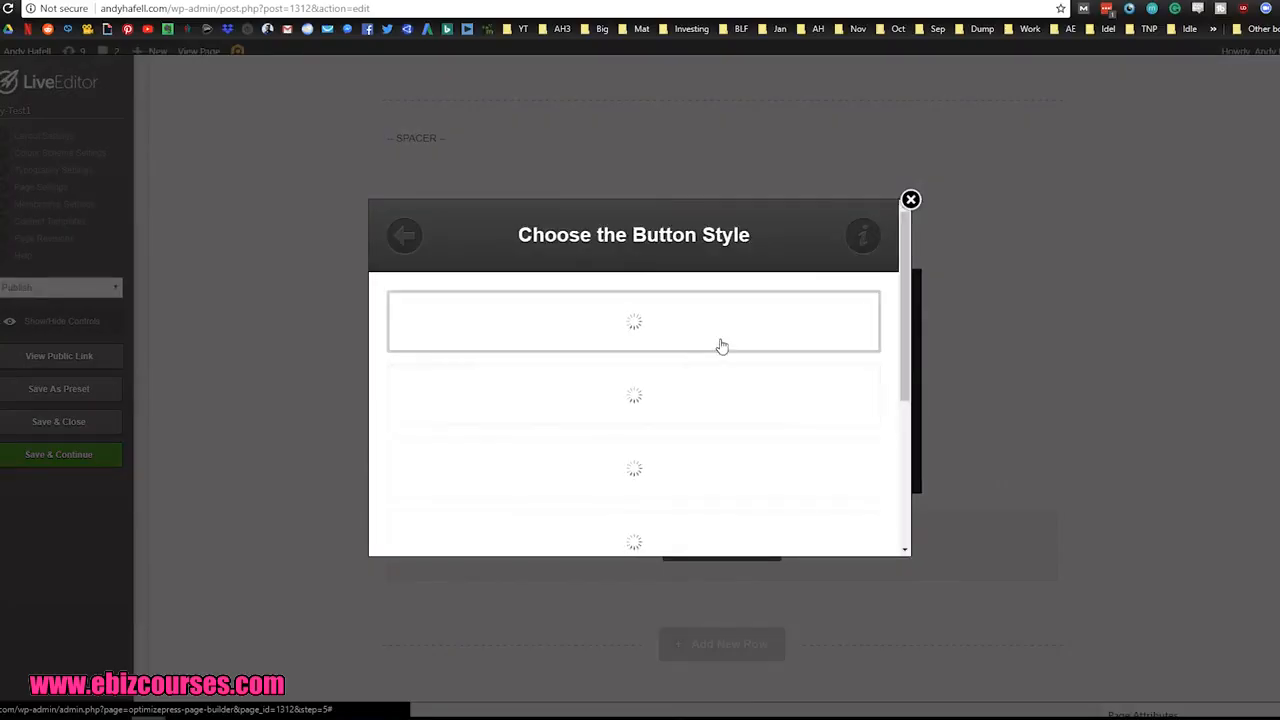
pyautogui.moveTo(906, 301)
pyautogui.mouseDown()
pyautogui.moveTo(912, 502)
pyautogui.moveTo(905, 315)
pyautogui.mouseUp()
pyautogui.click(658, 345)
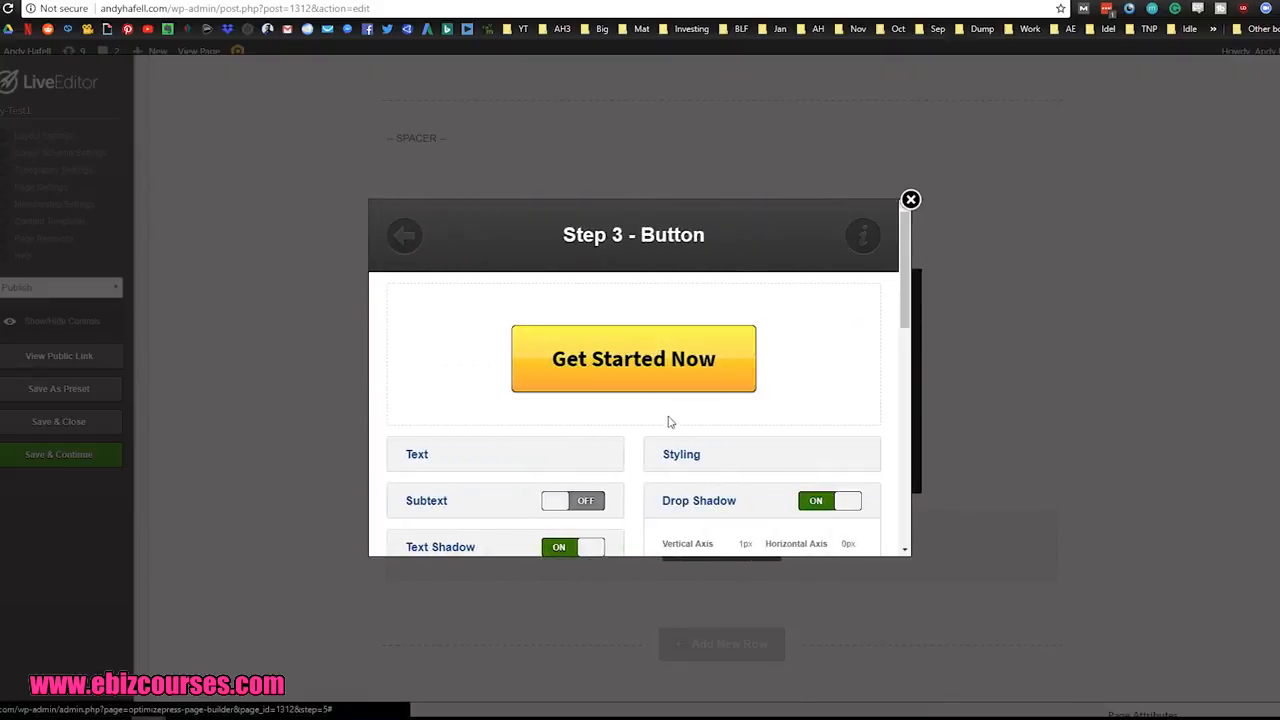
# Step: Set the button's two background colours in its styling to blue #0052ff and #3585ff
pyautogui.click(795, 378)
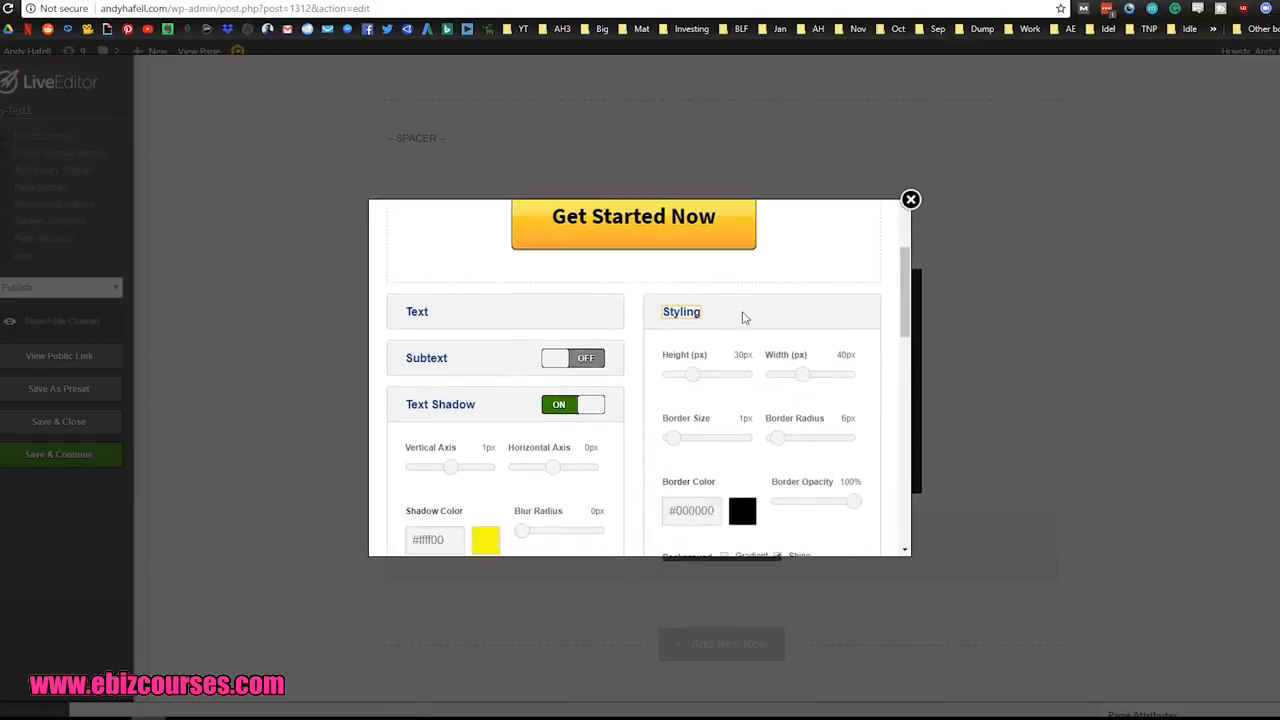
pyautogui.scroll(-2, 640, 448)
pyautogui.click(730, 383)
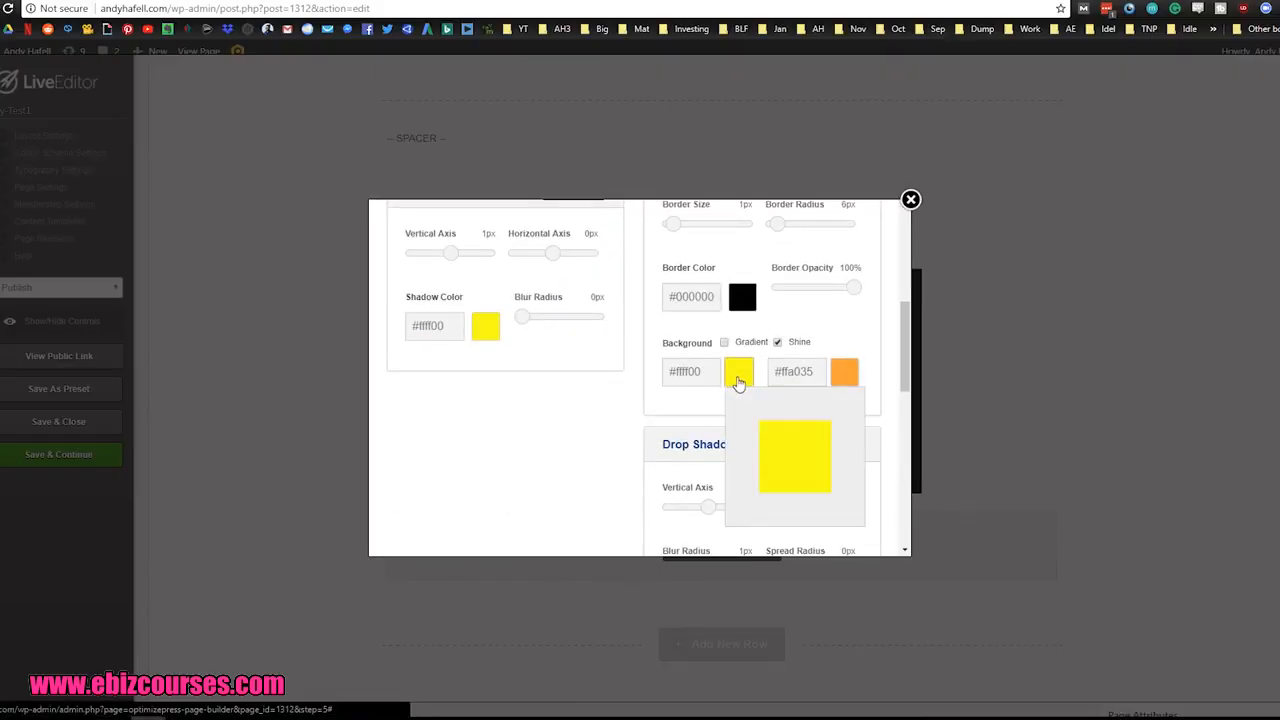
pyautogui.click(749, 510)
pyautogui.moveTo(749, 511); pyautogui.dragTo(745, 511)
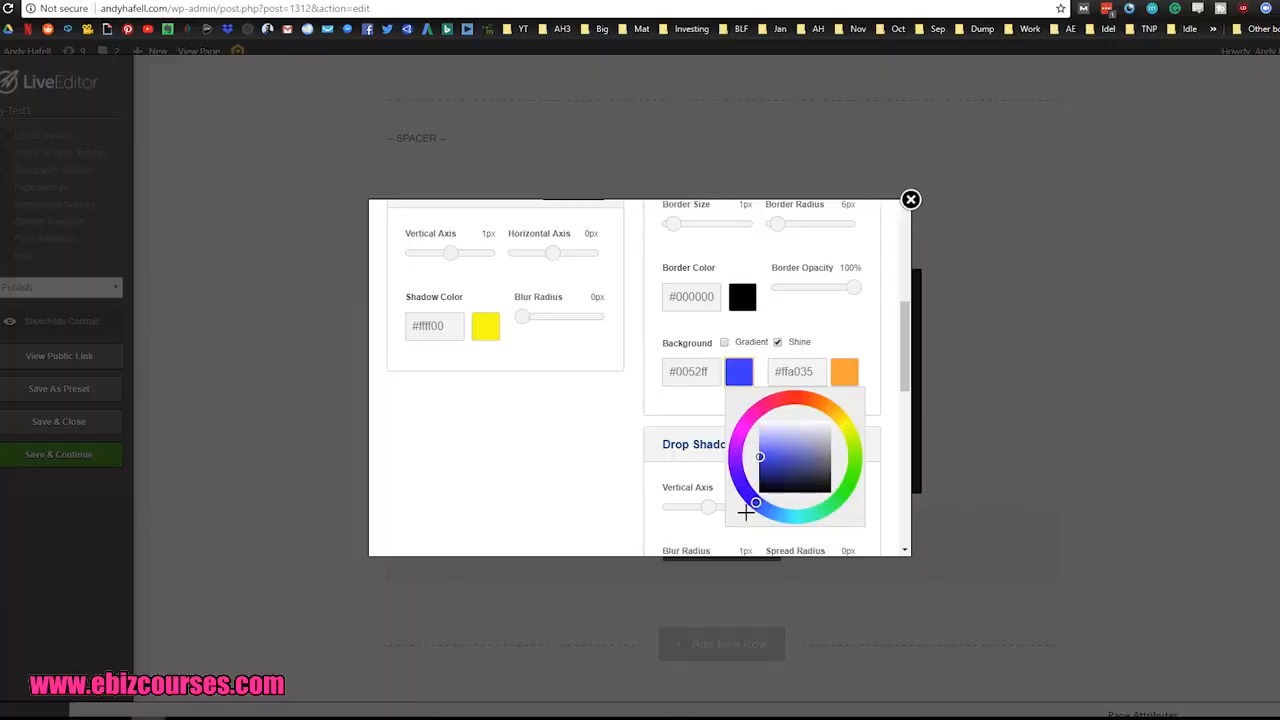
pyautogui.click(844, 372)
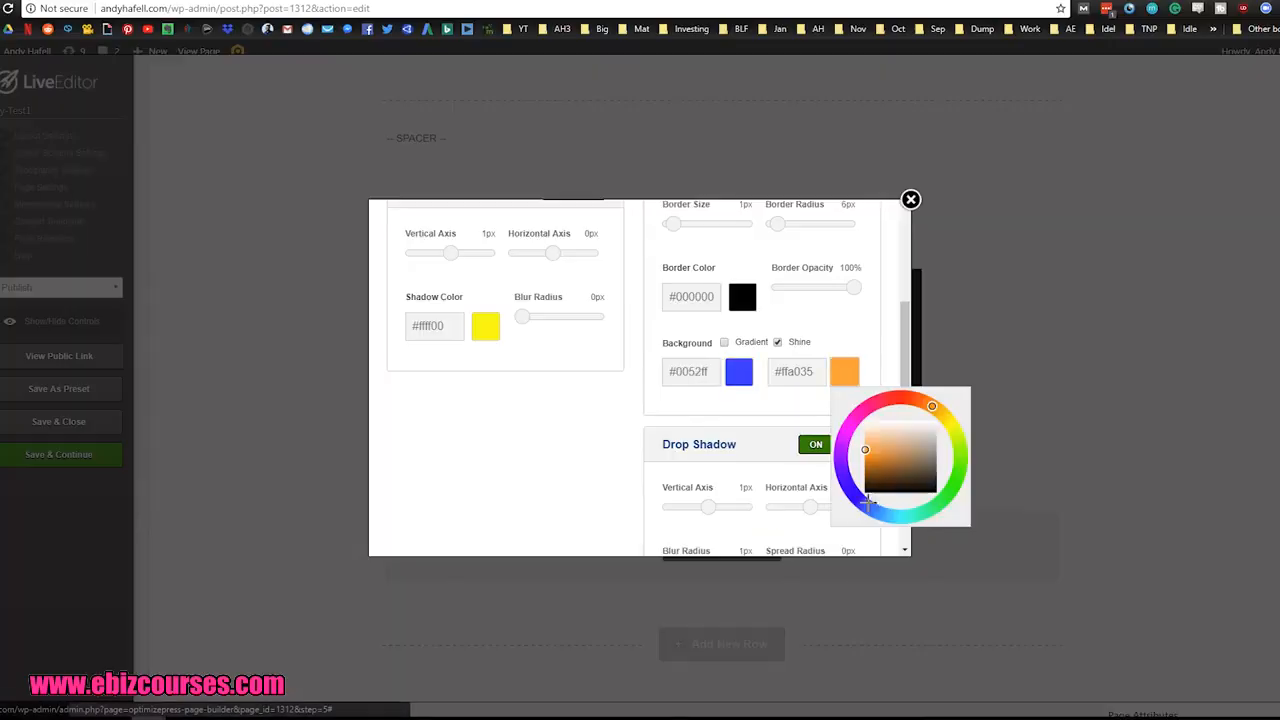
pyautogui.click(863, 511)
pyautogui.click(876, 358)
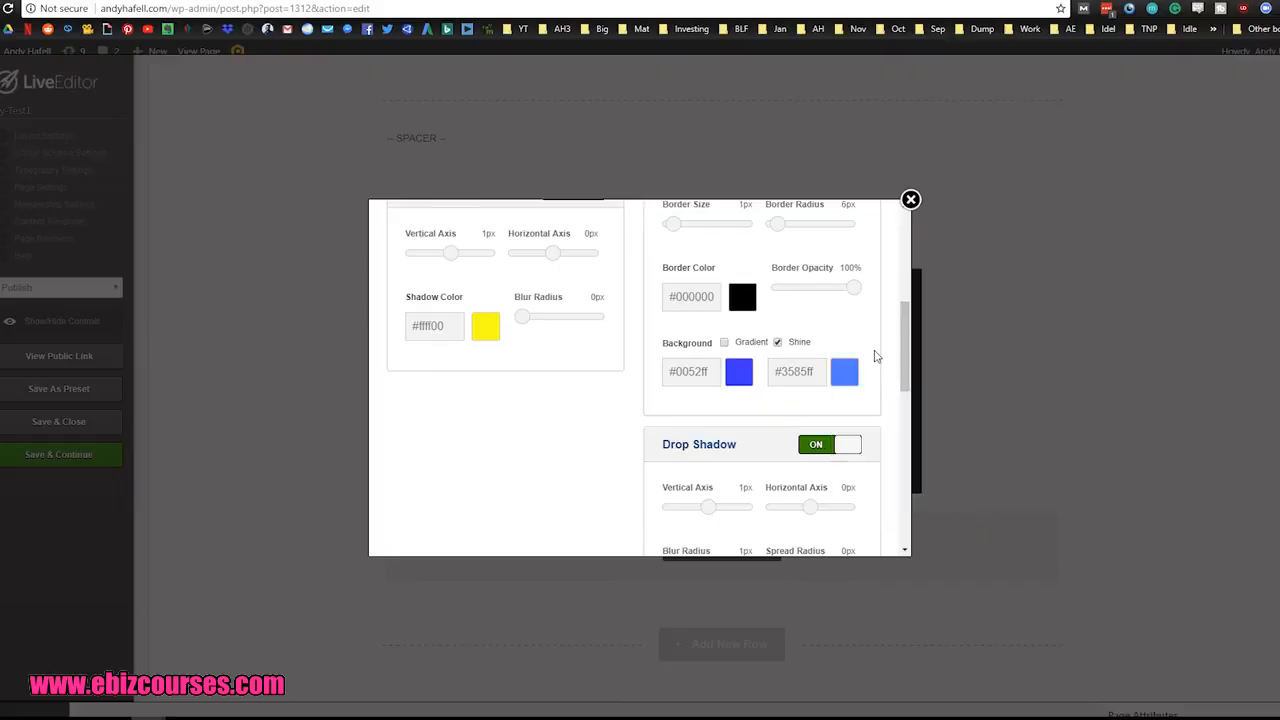
pyautogui.scroll(5, 877, 364)
pyautogui.scroll(-2, 834, 369)
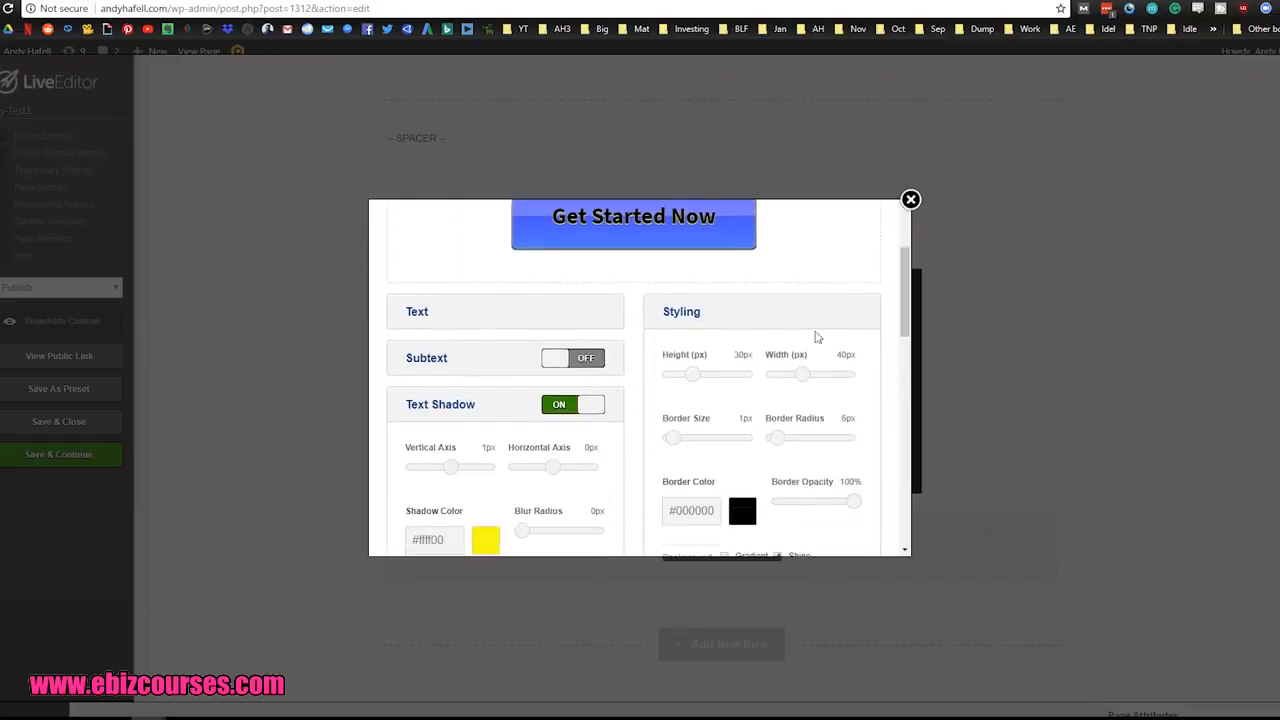
# Step: Set the button's text colour to white #ffffff and keep the text bold
pyautogui.click(417, 320)
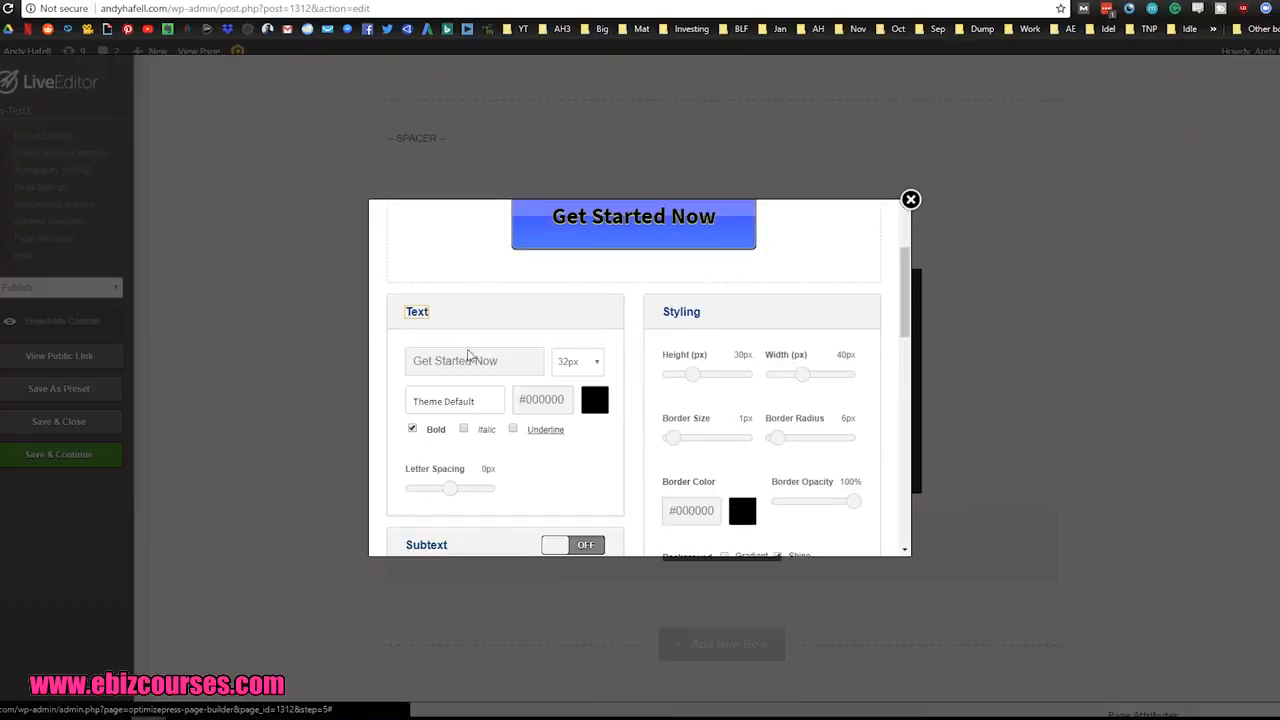
pyautogui.click(595, 400)
pyautogui.moveTo(664, 453); pyautogui.dragTo(760, 430)
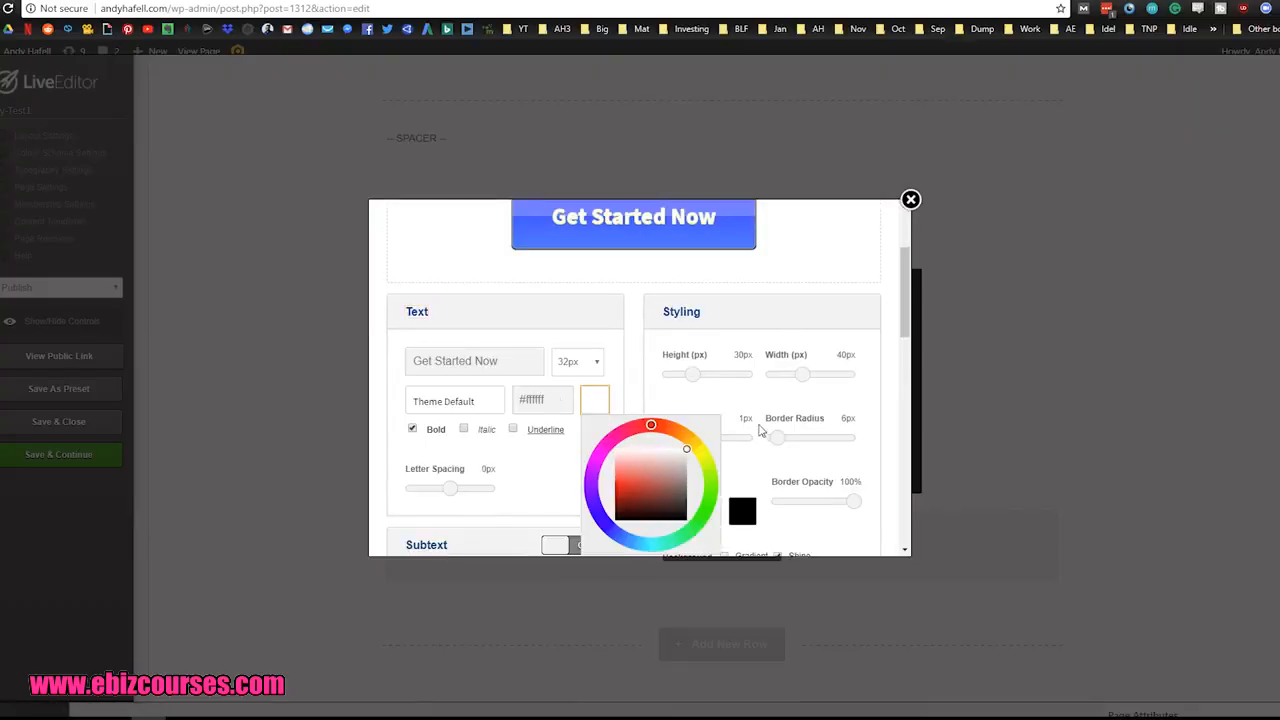
pyautogui.click(794, 272)
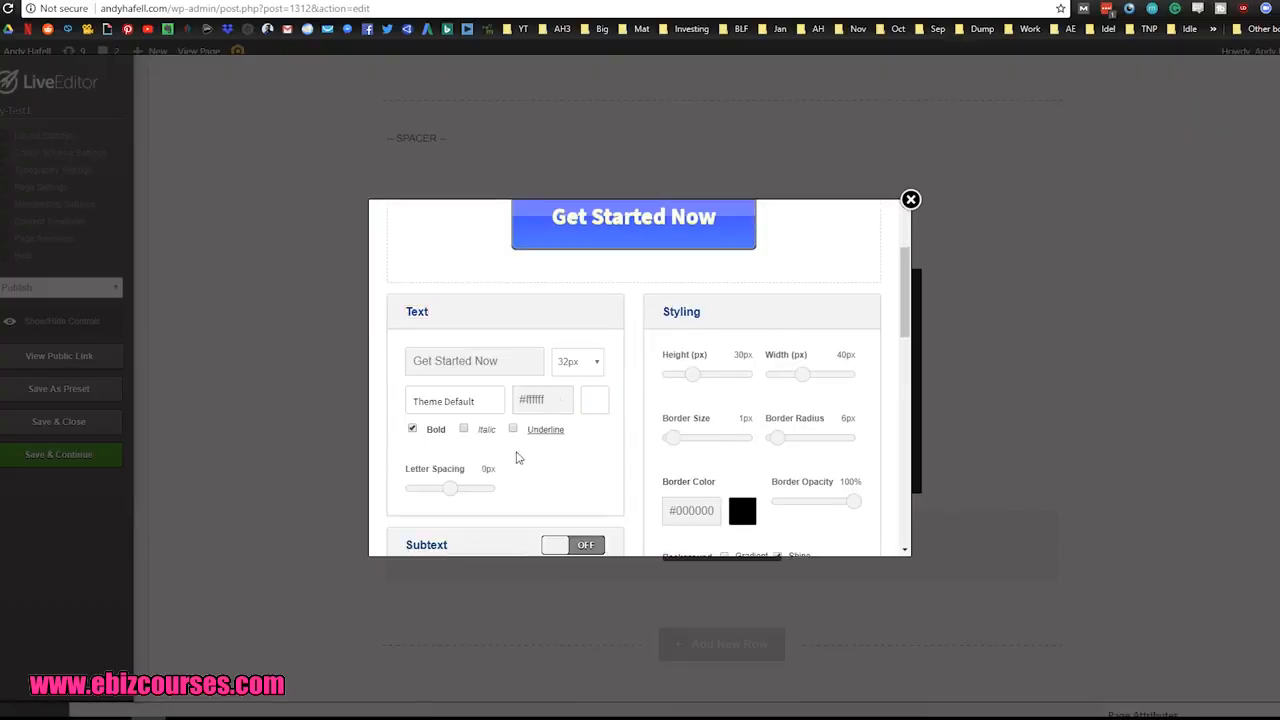
pyautogui.click(412, 429)
pyautogui.click(412, 429)
# Step: Turn off the button's text shadow
pyautogui.scroll(-3, 590, 435)
pyautogui.scroll(-2, 592, 389)
pyautogui.click(589, 376)
pyautogui.scroll(7, 640, 405)
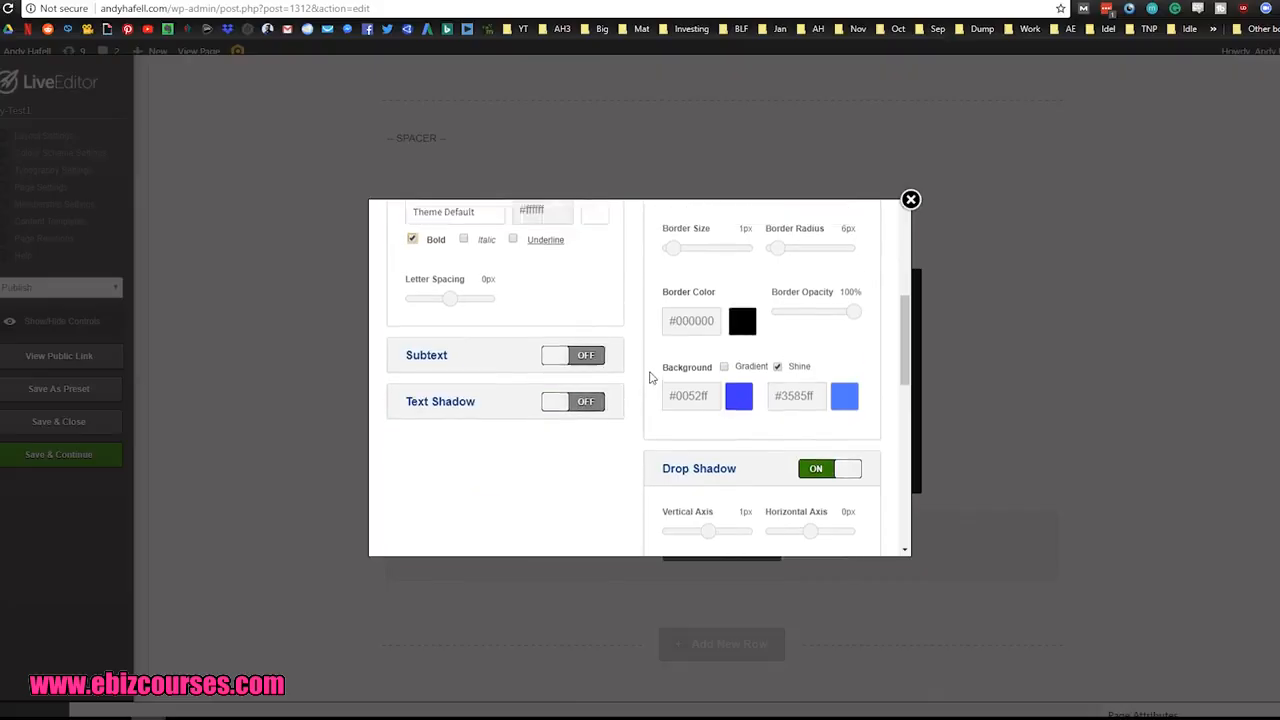
# Step: Review the remaining button settings, leave the link URL blank and insert the button into the page
pyautogui.scroll(-2, 647, 425)
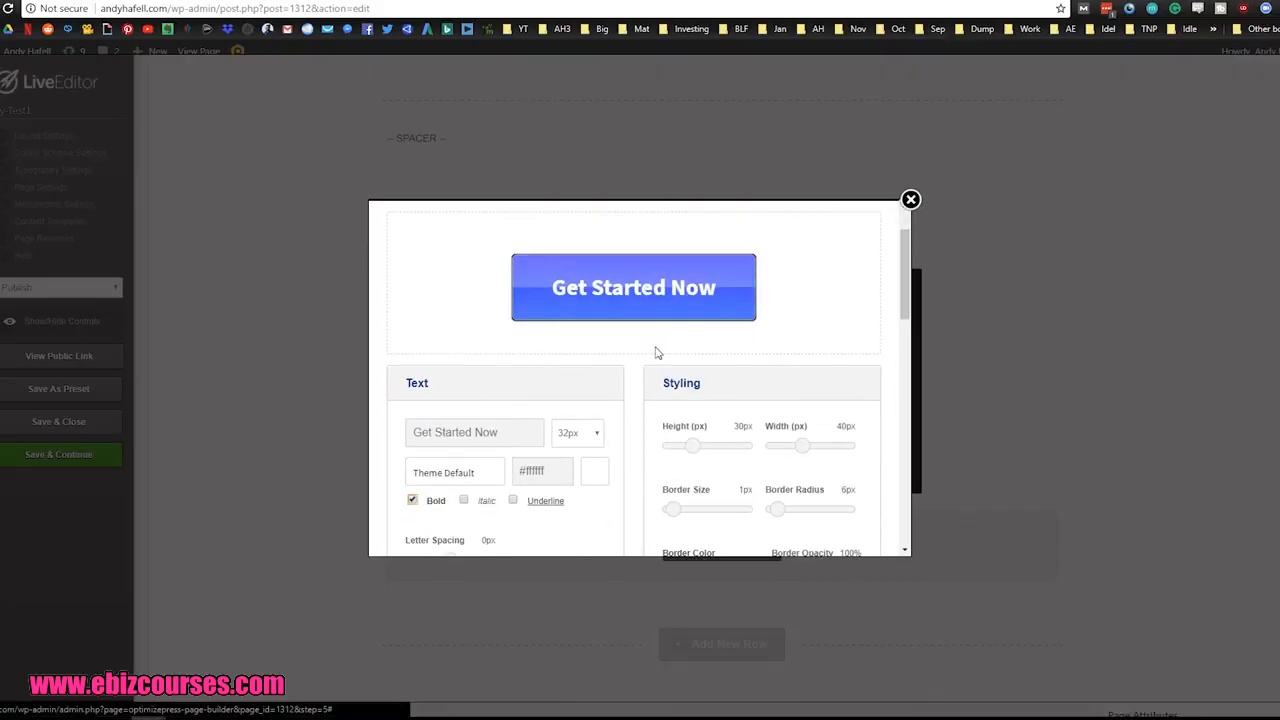
pyautogui.scroll(-6, 652, 355)
pyautogui.scroll(-3, 626, 397)
pyautogui.scroll(1, 626, 397)
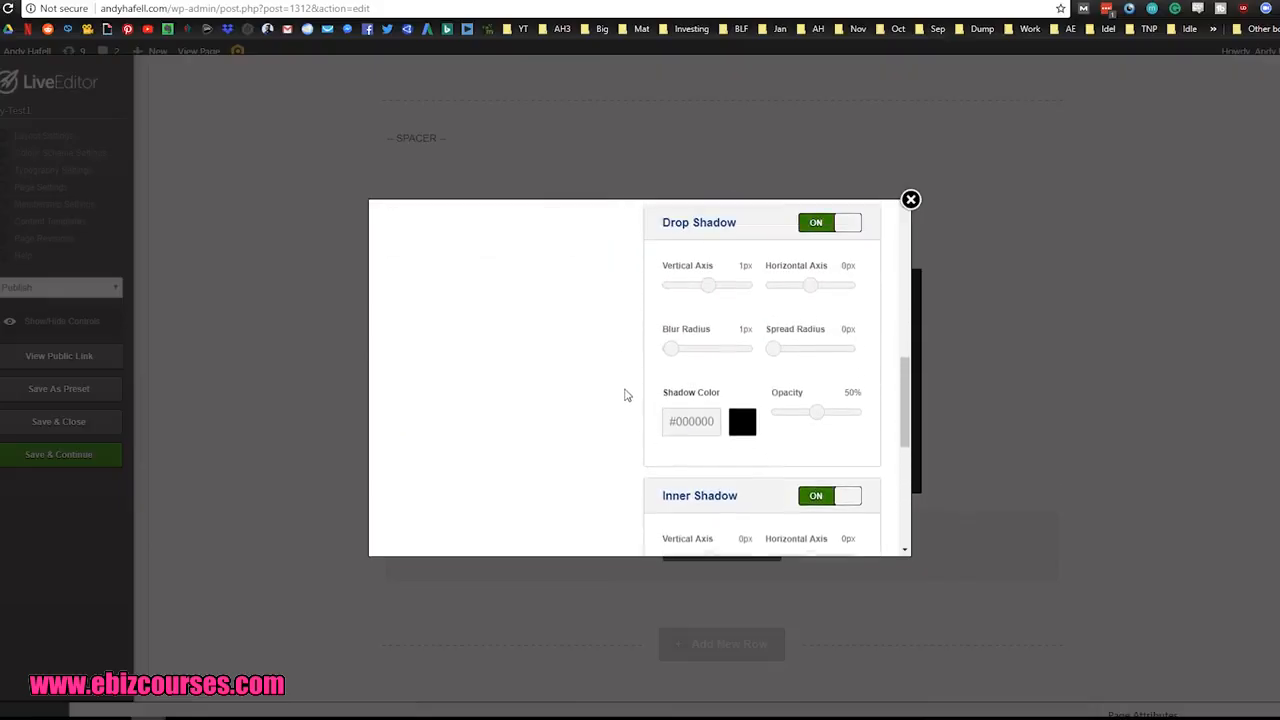
pyautogui.scroll(-6, 643, 437)
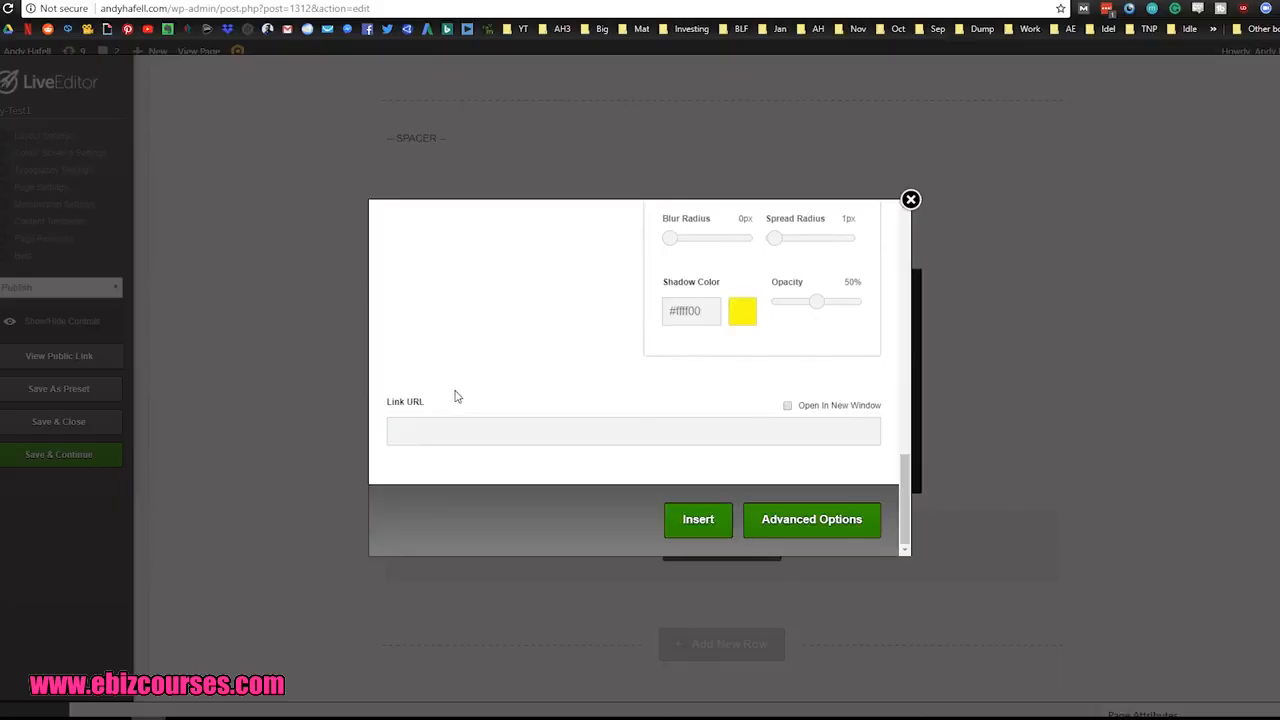
pyautogui.moveTo(389, 407); pyautogui.dragTo(429, 405)
pyautogui.click(428, 428)
pyautogui.click(699, 521)
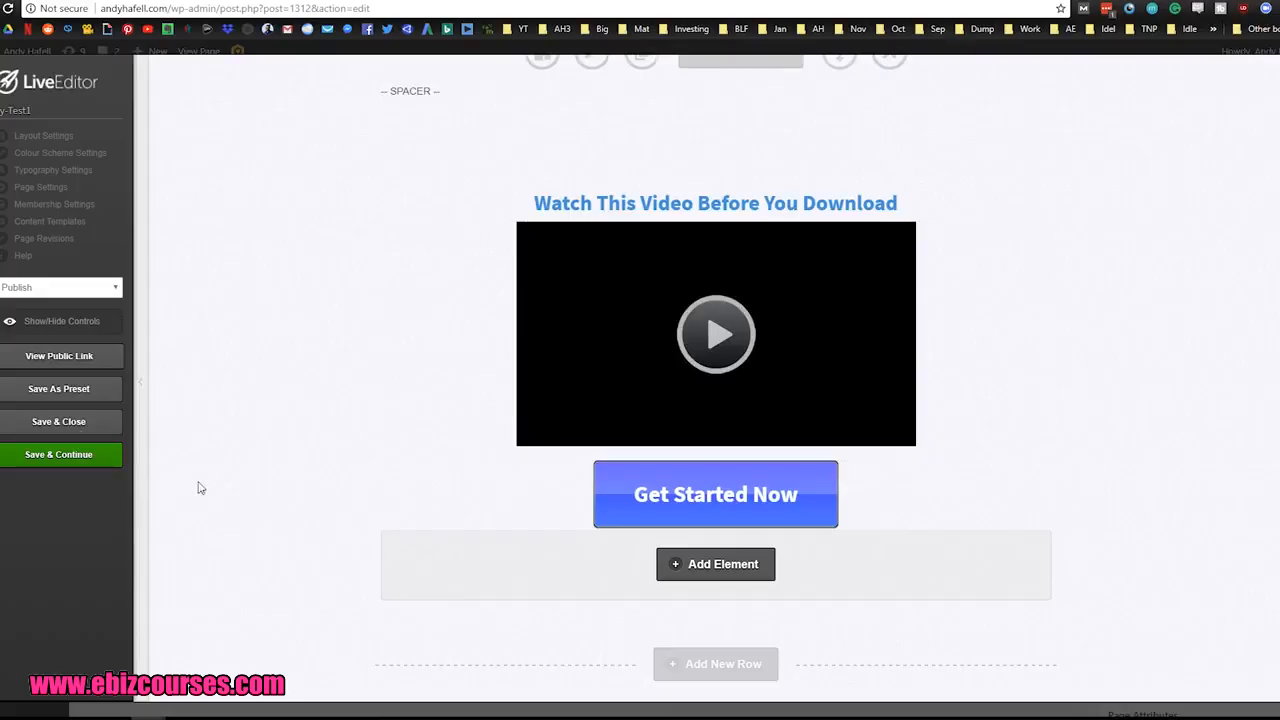
# Step: Save the layout and close the Live Editor, then update the Ty-Test1 page in WordPress
pyautogui.click(88, 422)
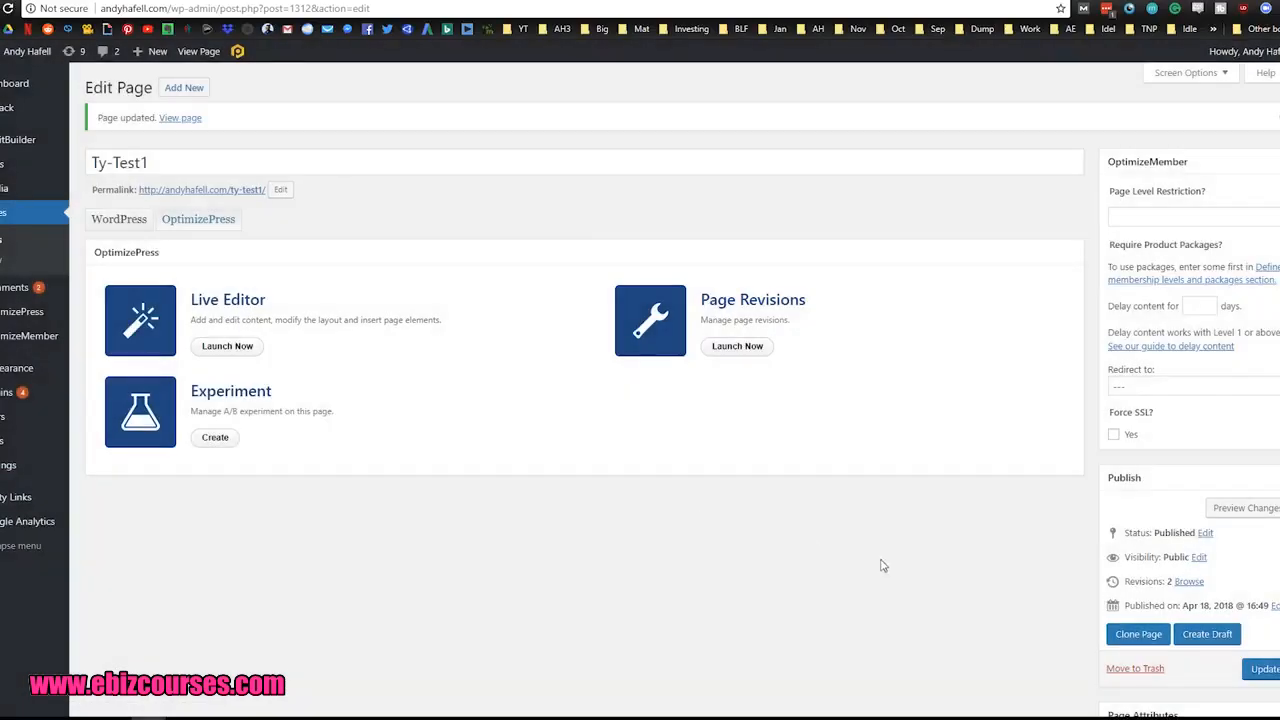
pyautogui.click(1266, 670)
pyautogui.scroll(-2, 980, 514)
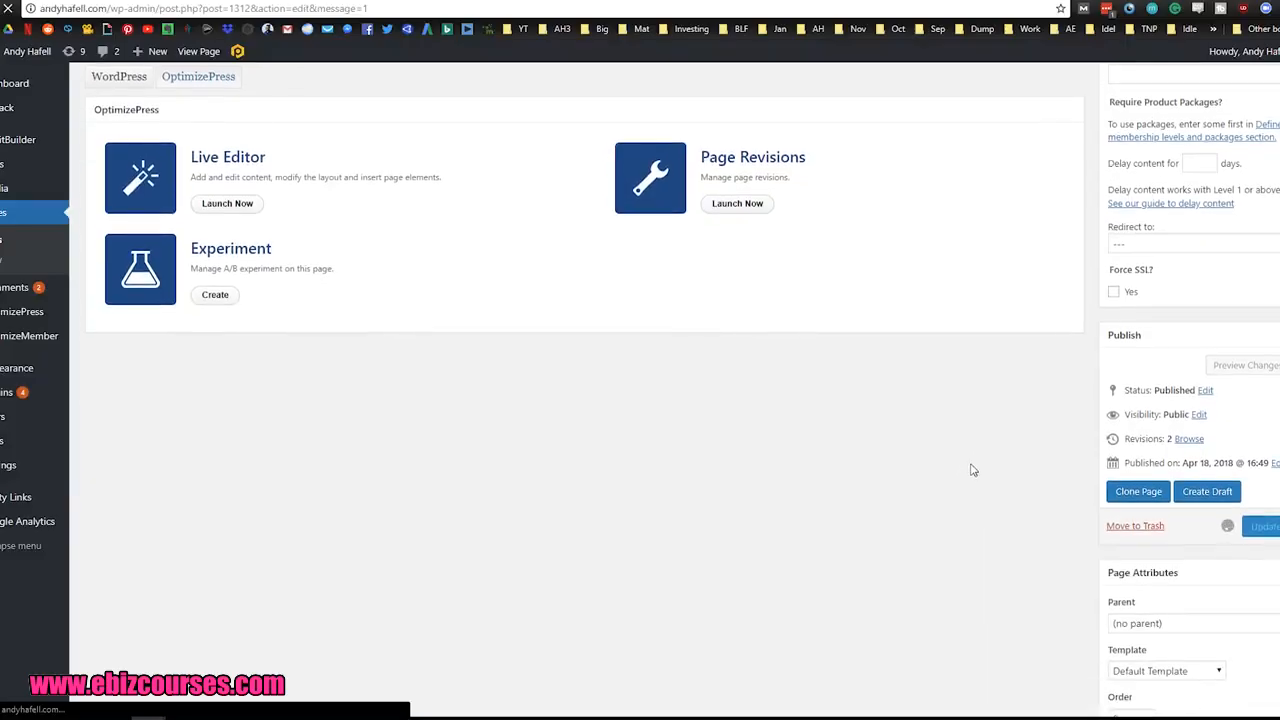
pyautogui.scroll(-2, 400, 272)
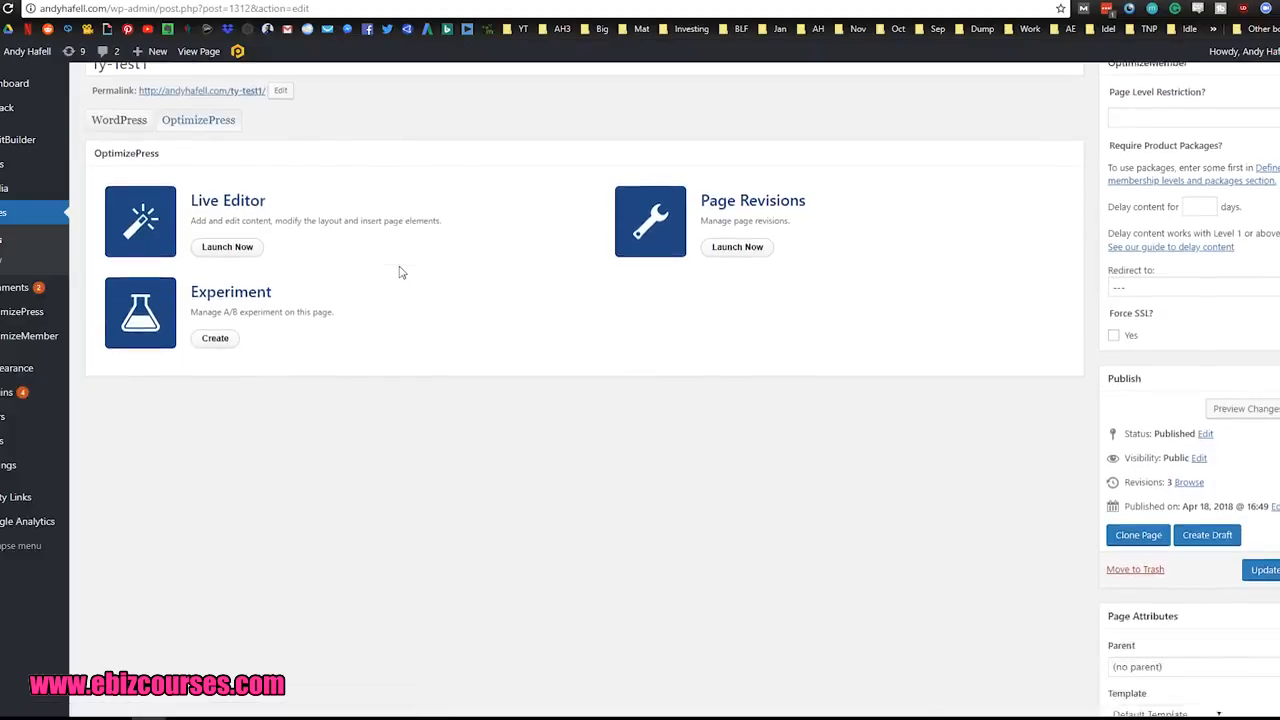
pyautogui.scroll(2, 400, 272)
# Step: Open OptimizePress's new page template gallery and browse to the Thank You Pages templates
pyautogui.click(47, 235)
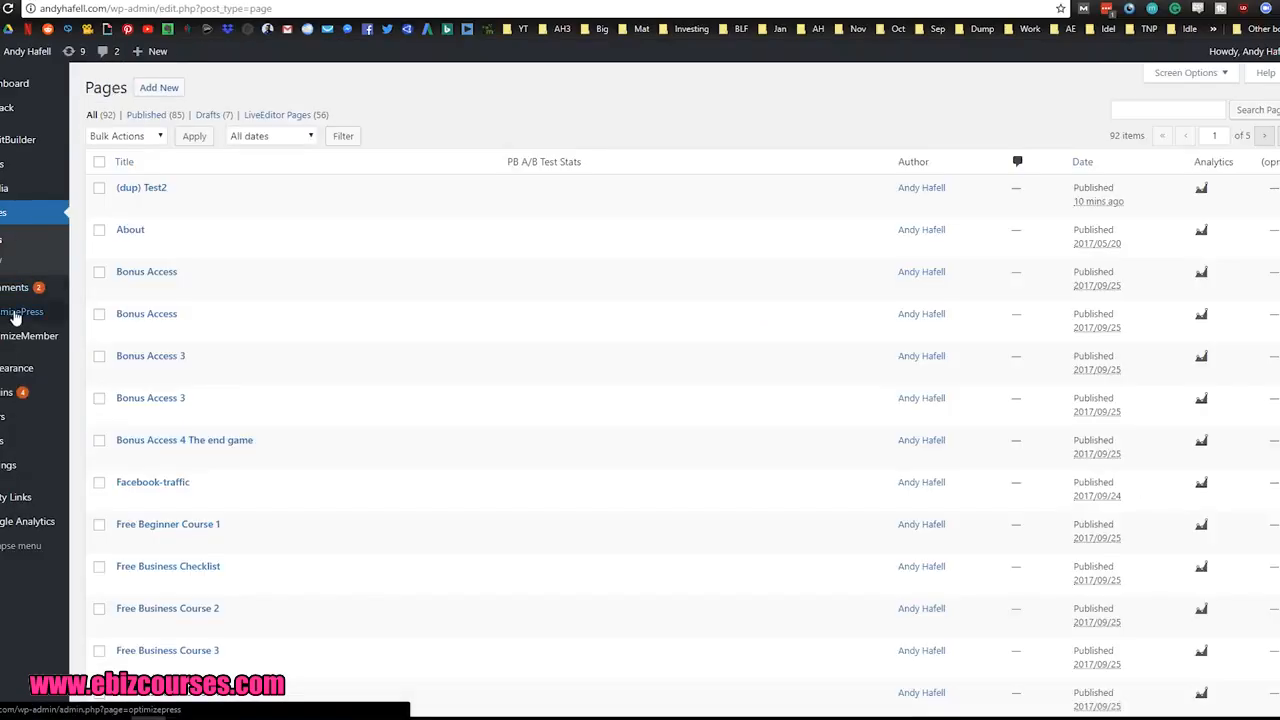
pyautogui.moveTo(15, 318)
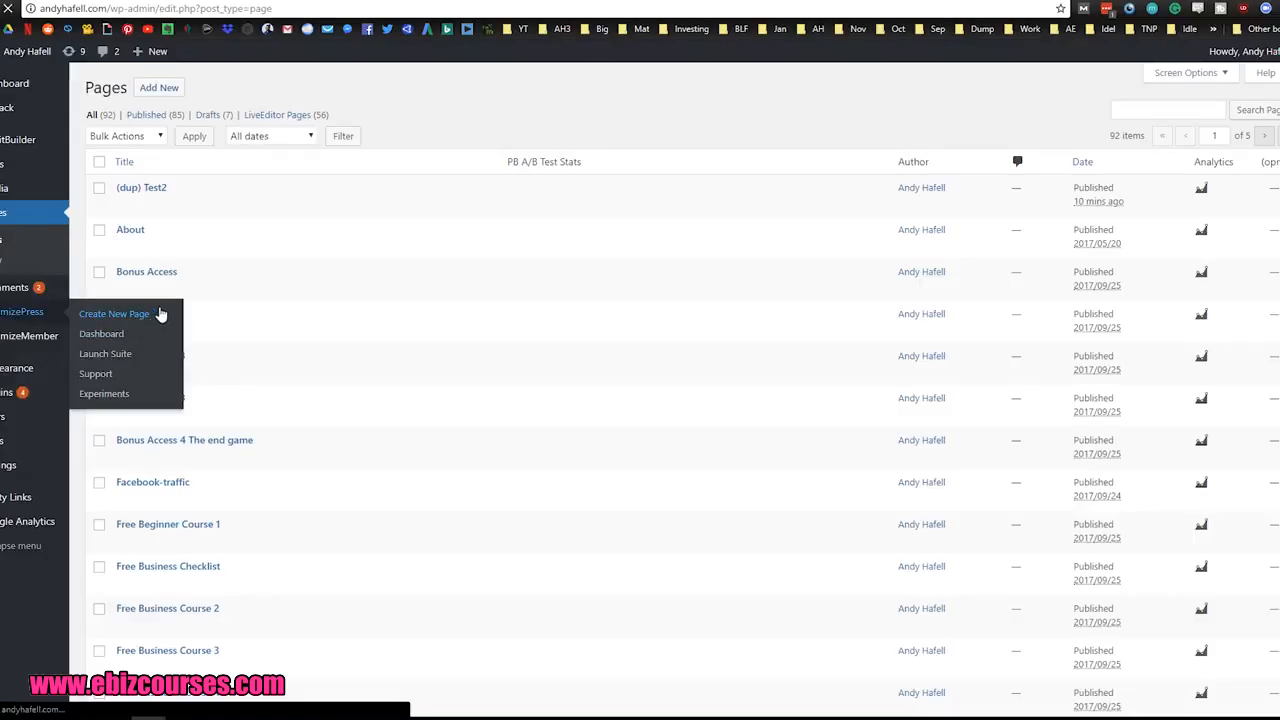
pyautogui.click(158, 316)
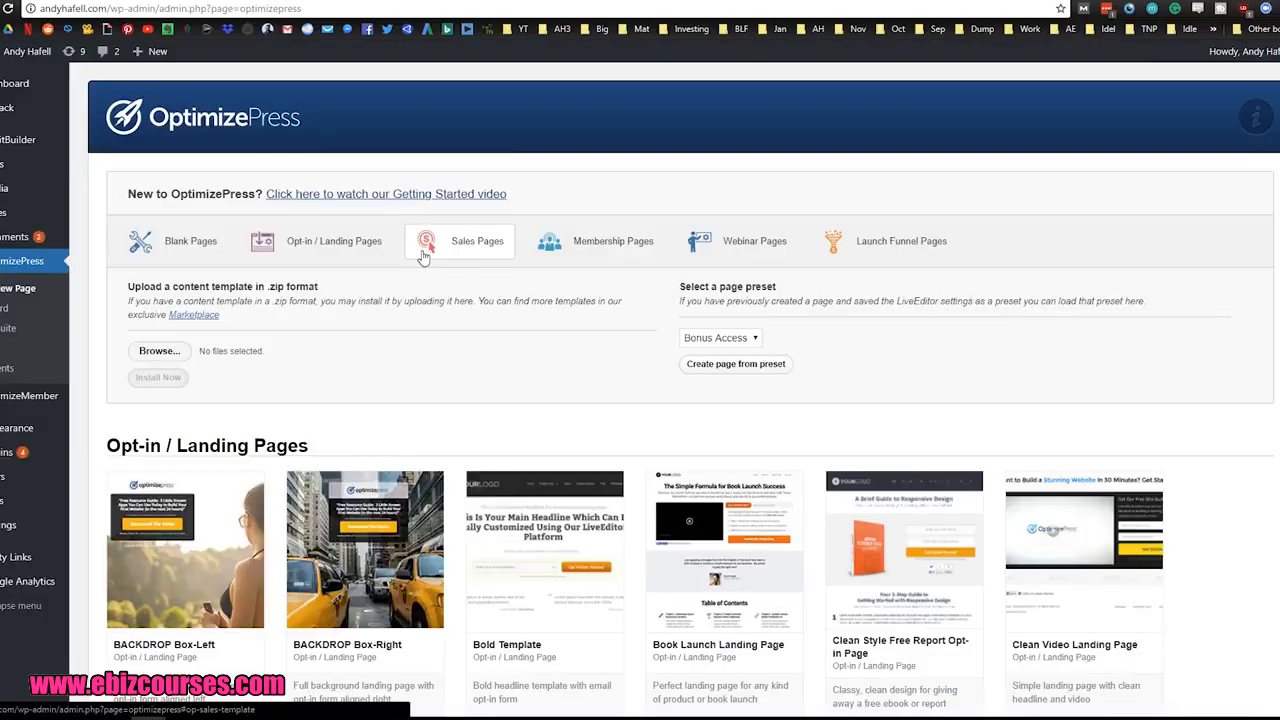
pyautogui.scroll(-1, 598, 314)
pyautogui.scroll(-2, 540, 316)
pyautogui.scroll(-12, 473, 326)
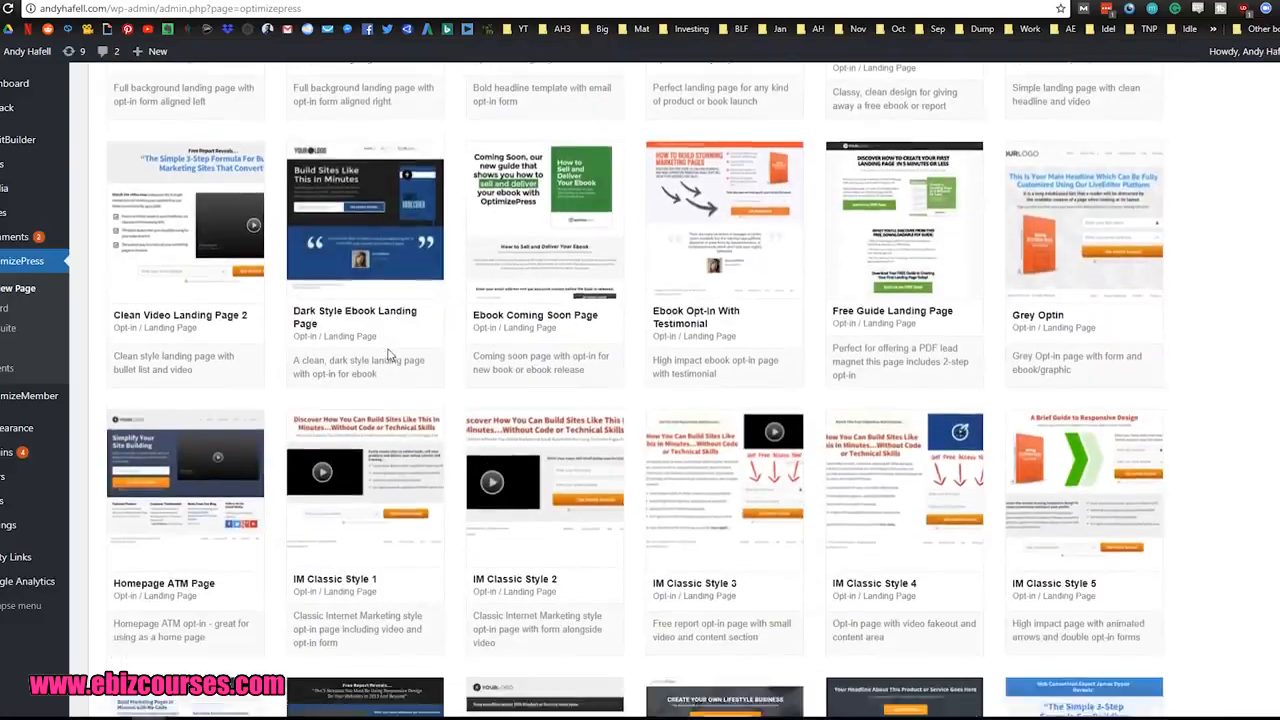
pyautogui.scroll(-2, 398, 330)
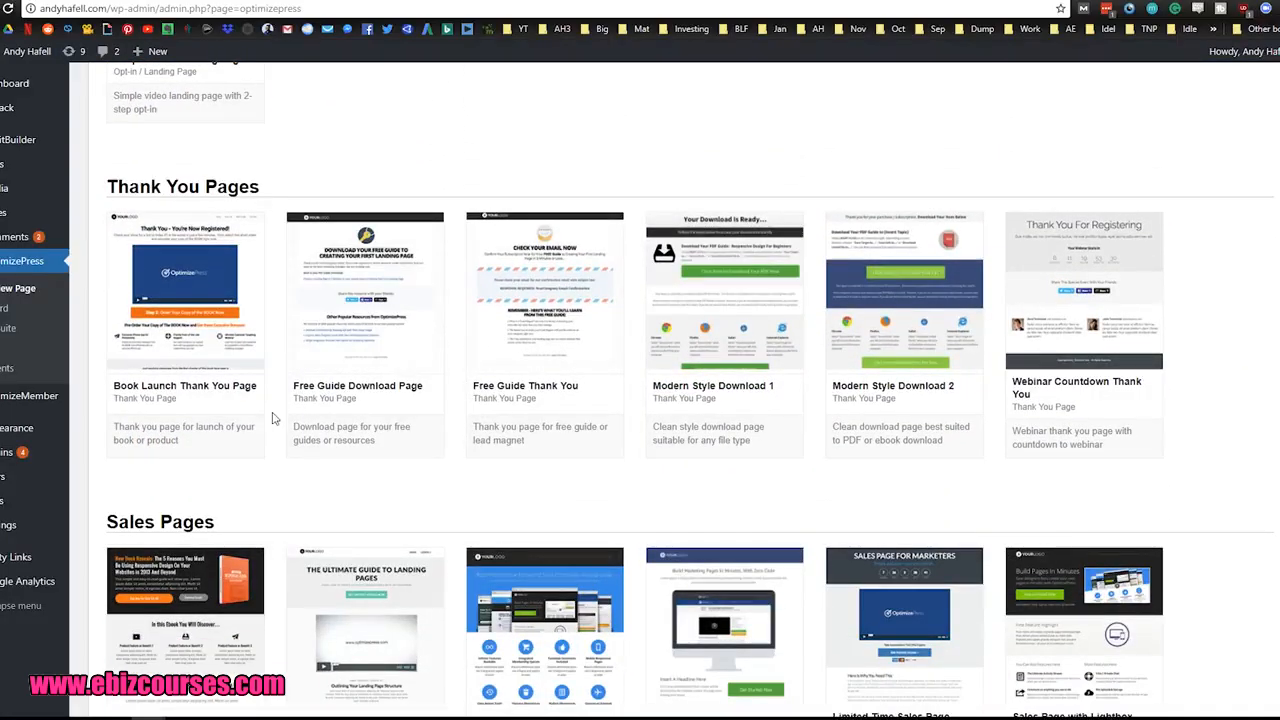
pyautogui.moveTo(172, 300)
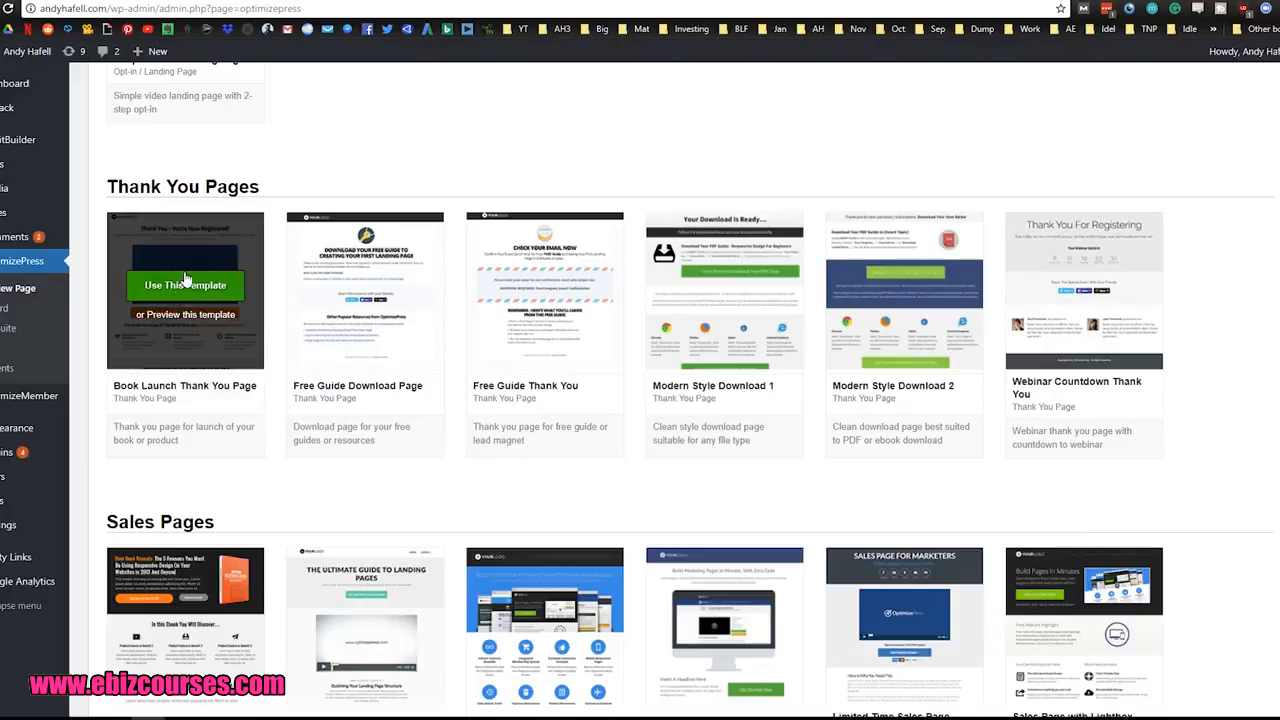
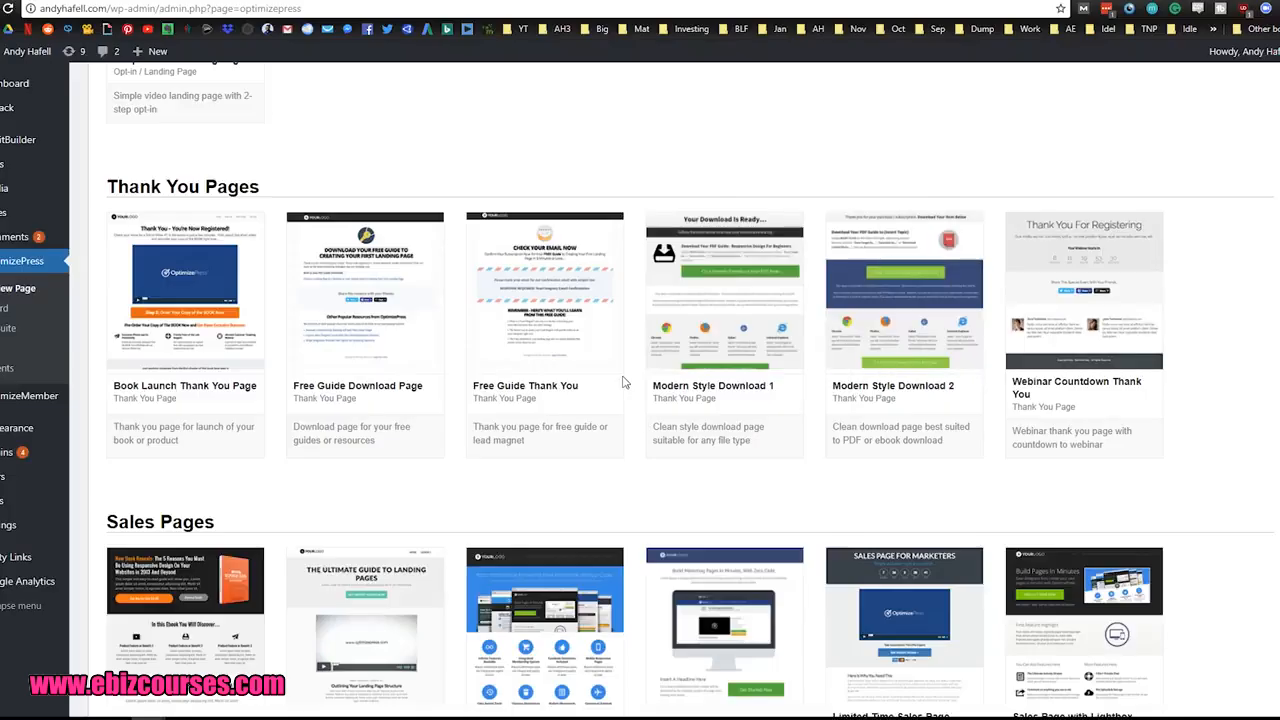
# Step: Preview the Free Guide Thank You and Free Guide Download Page templates, closing each preview
pyautogui.moveTo(585, 337)
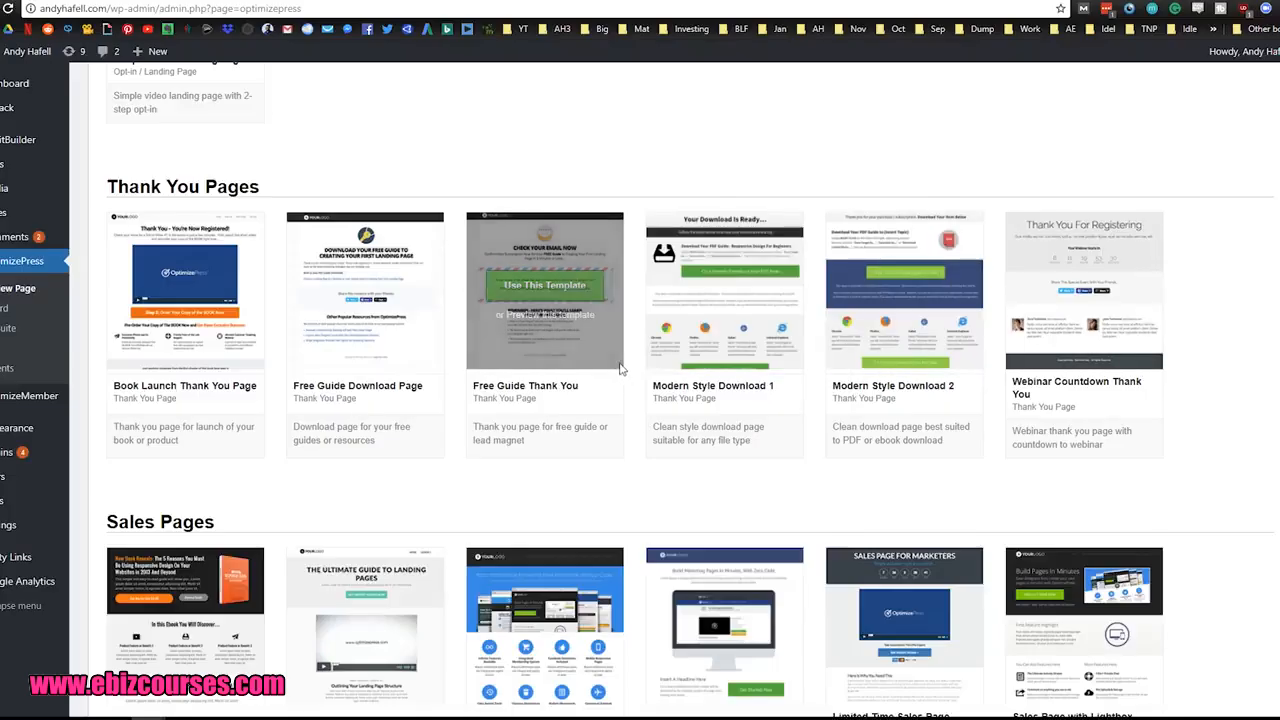
pyautogui.click(566, 316)
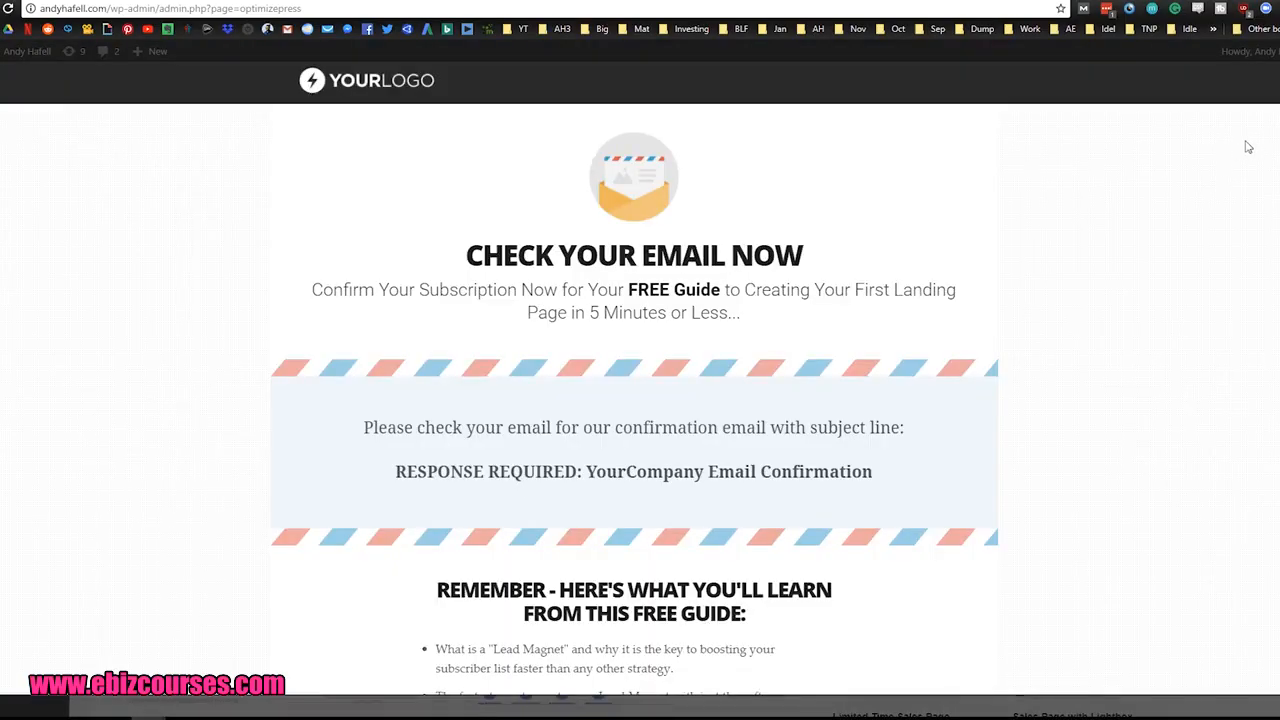
pyautogui.click(1277, 62)
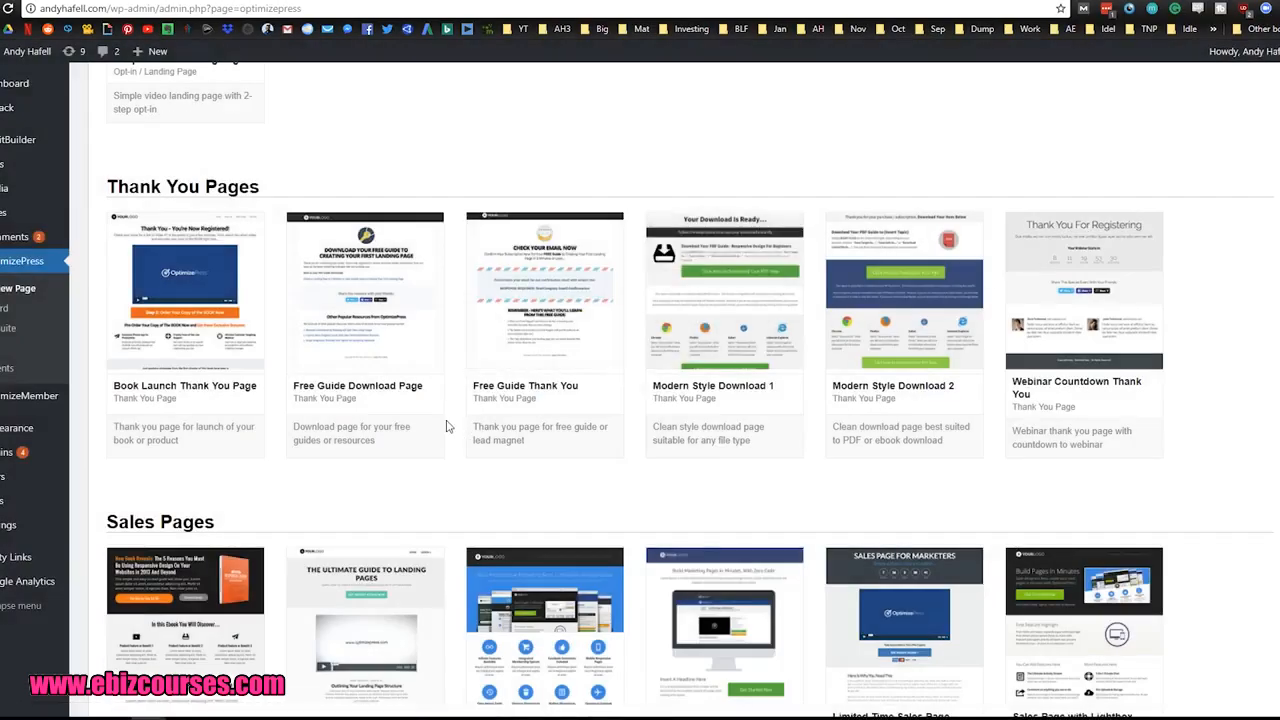
pyautogui.moveTo(399, 345)
pyautogui.click(388, 317)
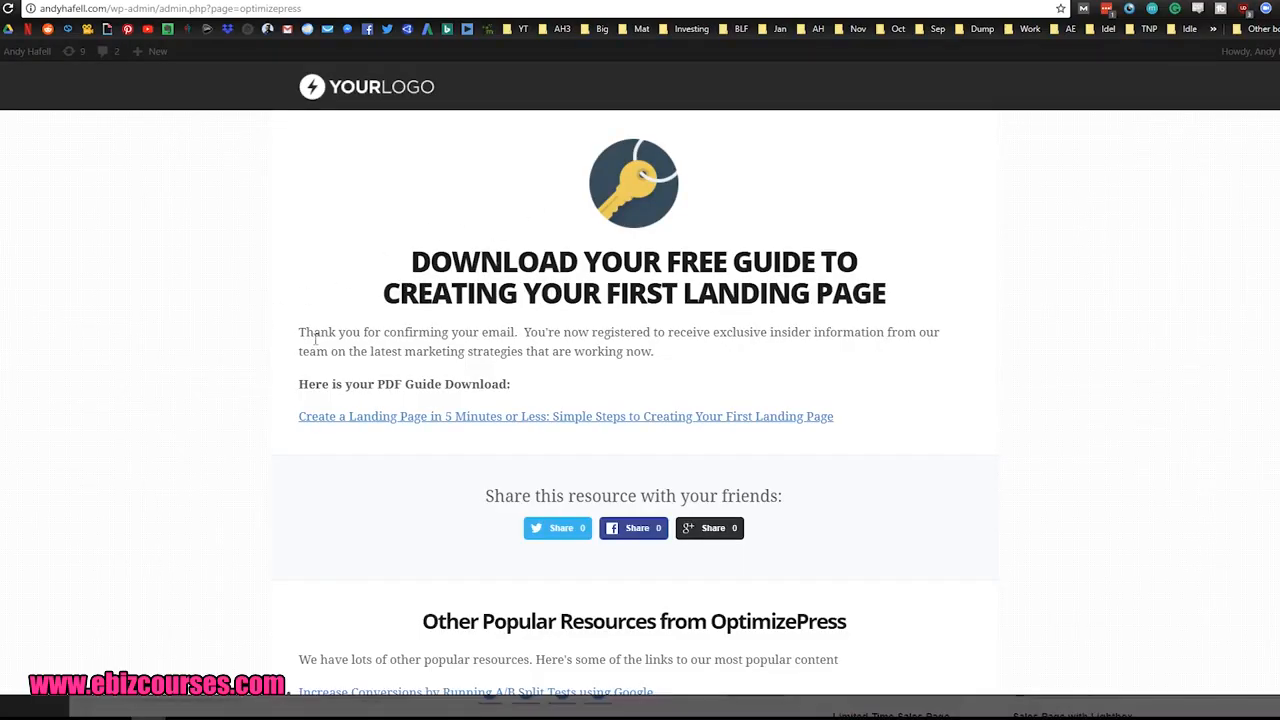
pyautogui.scroll(-3, 317, 345)
pyautogui.scroll(3, 1097, 320)
pyautogui.click(1278, 68)
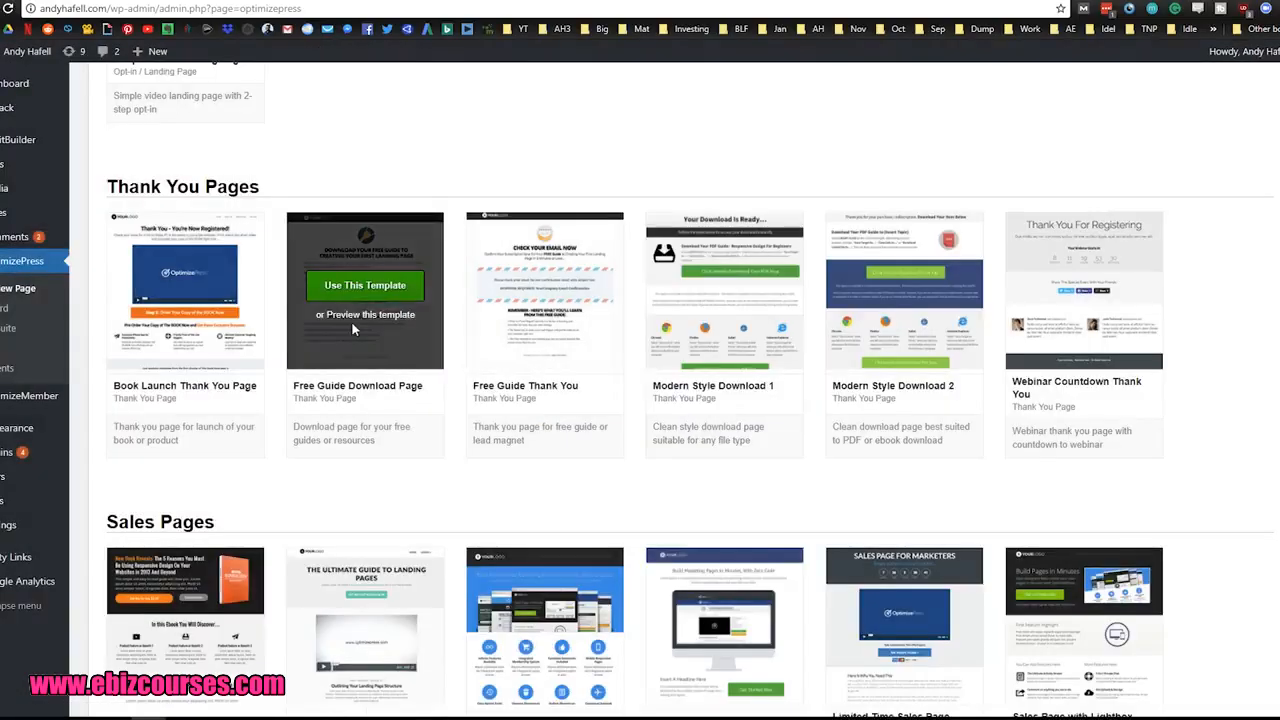
# Step: Create a page named Free-presets from the Free Guide Download Page template
pyautogui.click(367, 284)
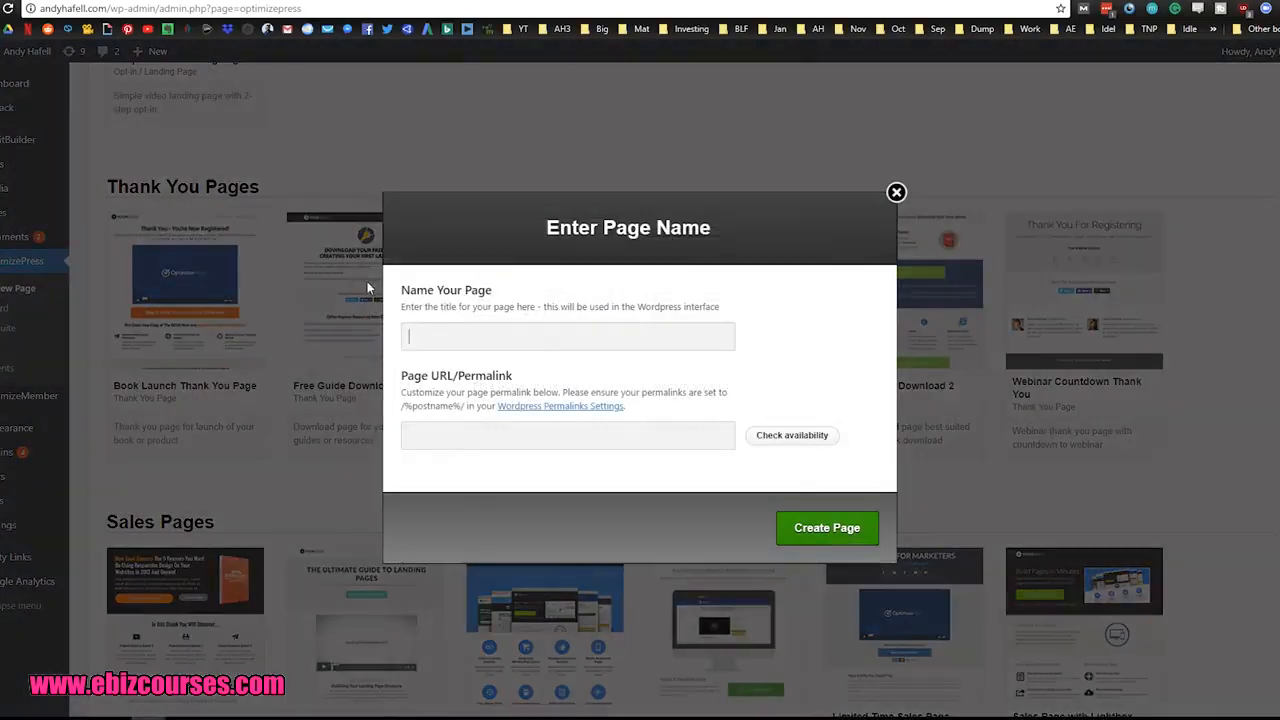
pyautogui.click(605, 337)
pyautogui.write('Free')
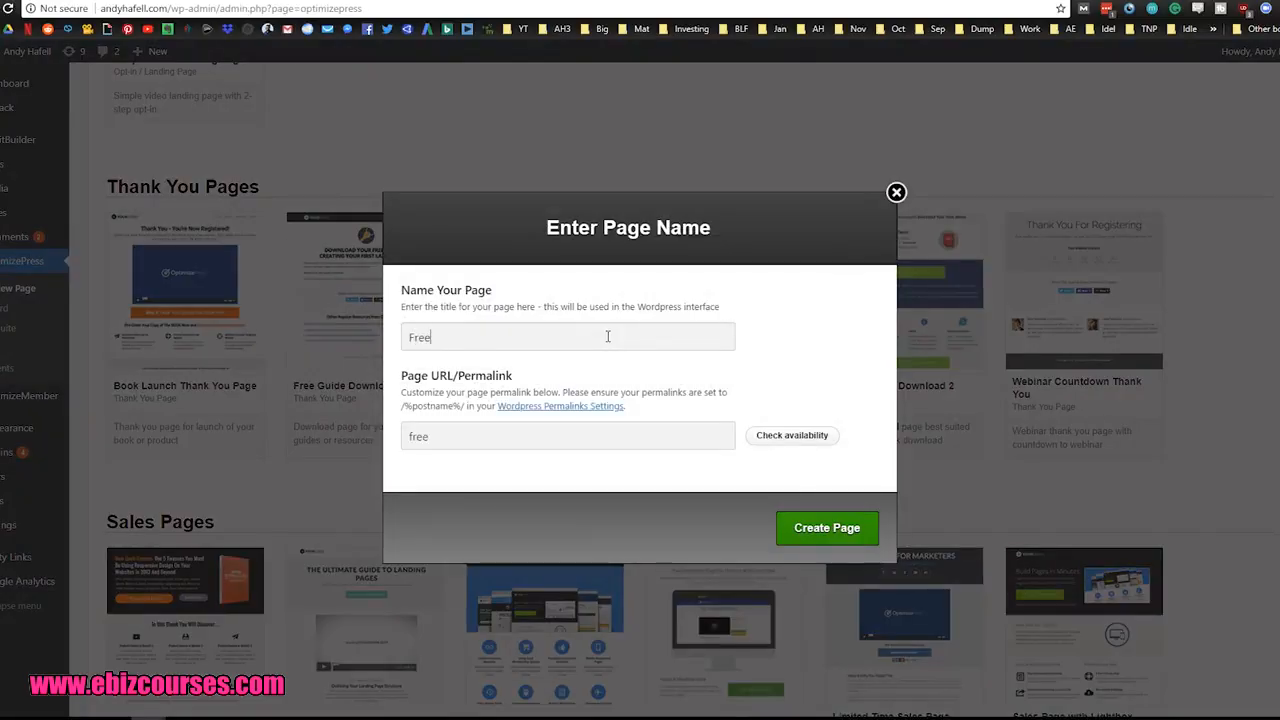
pyautogui.write('-presets')
pyautogui.click(815, 530)
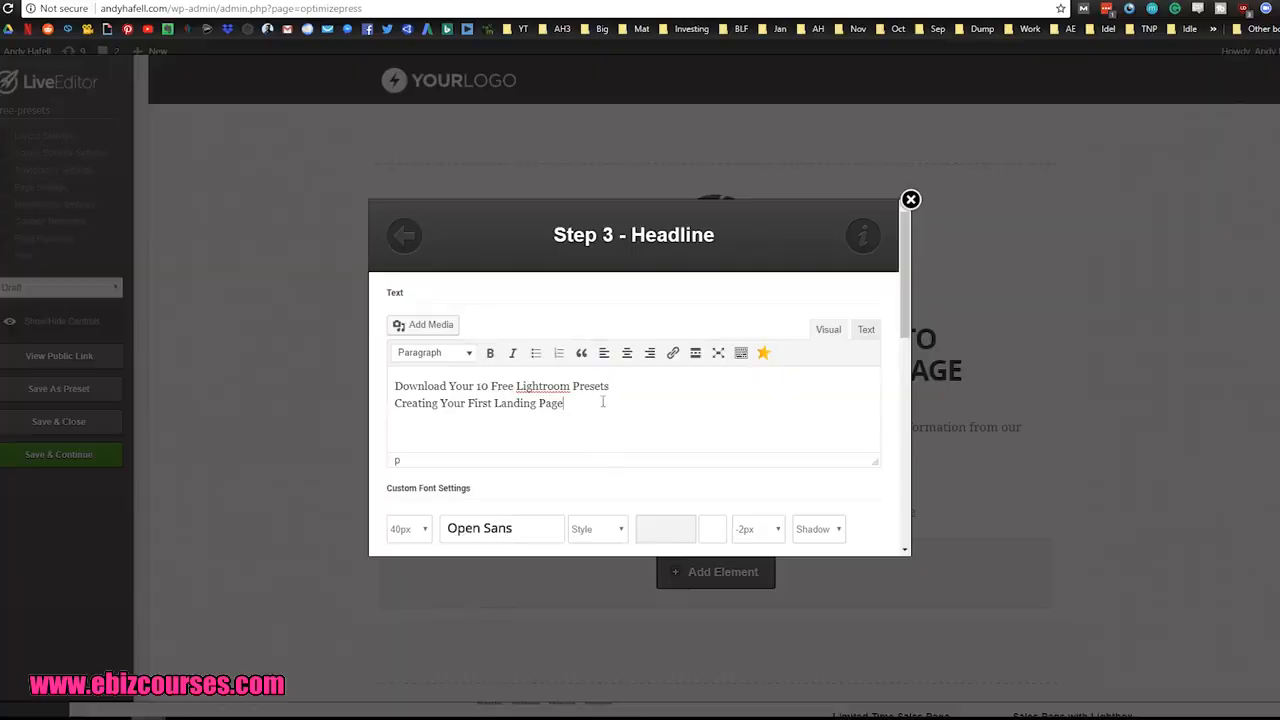
# Step: Change the headline to "Download Your 10 Free Lightroom Presets", remove its second line and update the element
pyautogui.moveTo(608, 402); pyautogui.dragTo(382, 415)
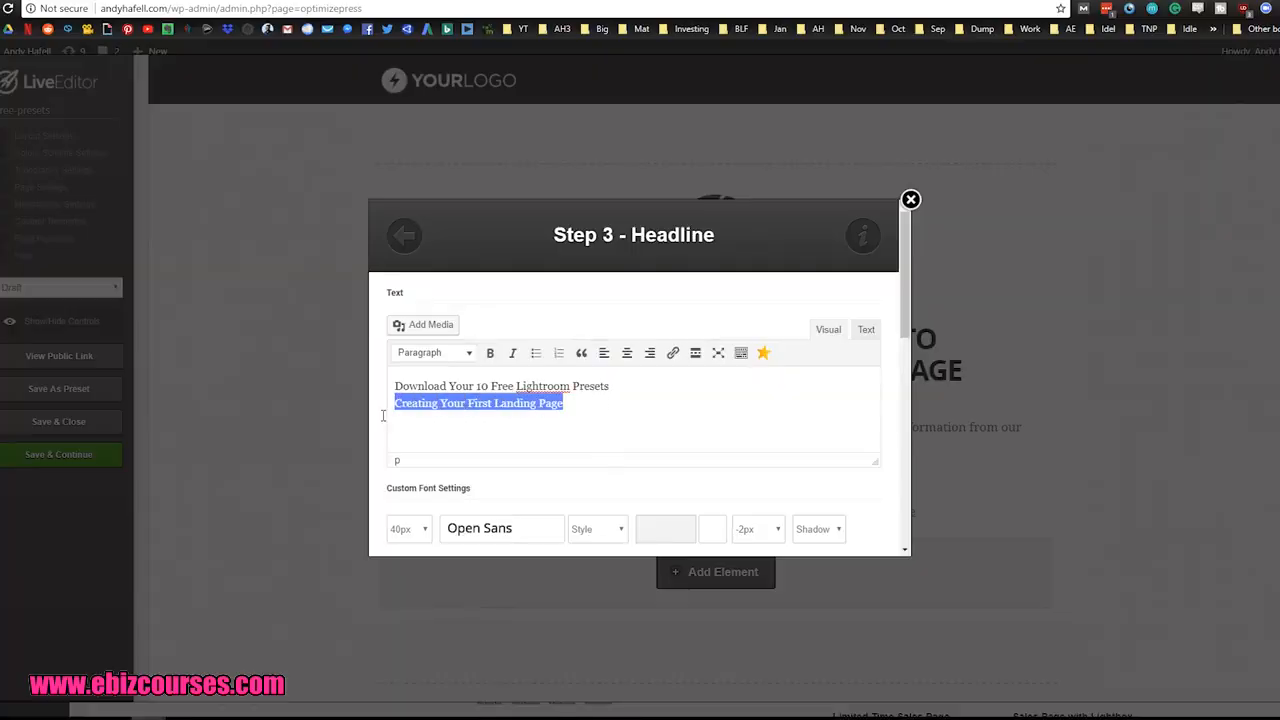
pyautogui.press('BackSpace')
pyautogui.scroll(-10, 720, 423)
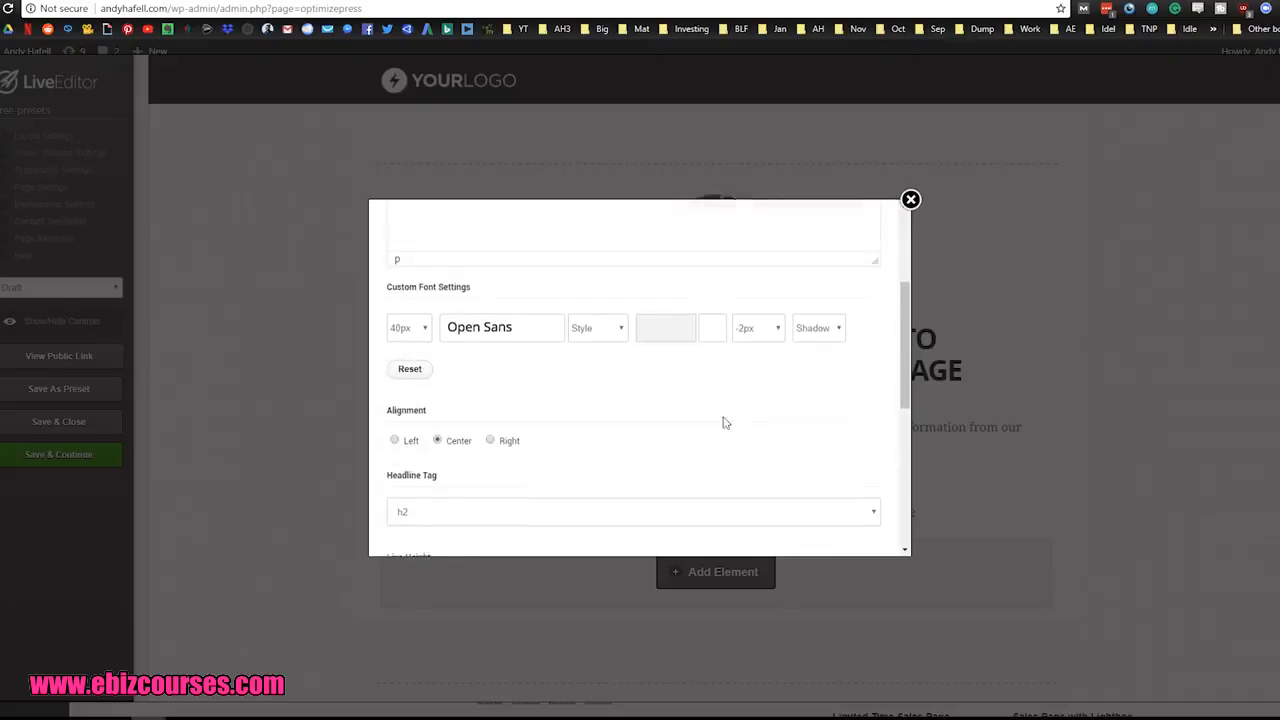
pyautogui.click(845, 520)
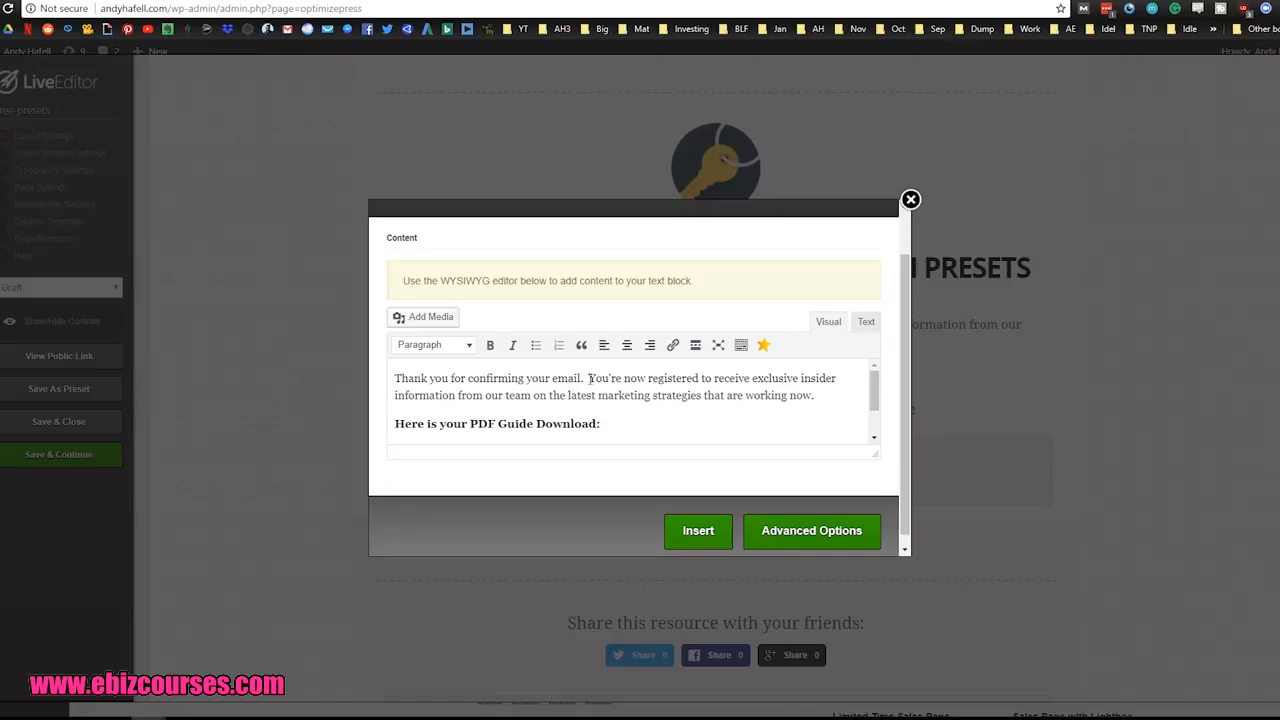
# Step: Replace the text block's second sentence with "We've just sent you an email on how you can use these 10 Lightroom presets to take your photo game to the next level."
pyautogui.moveTo(589, 378); pyautogui.dragTo(833, 399)
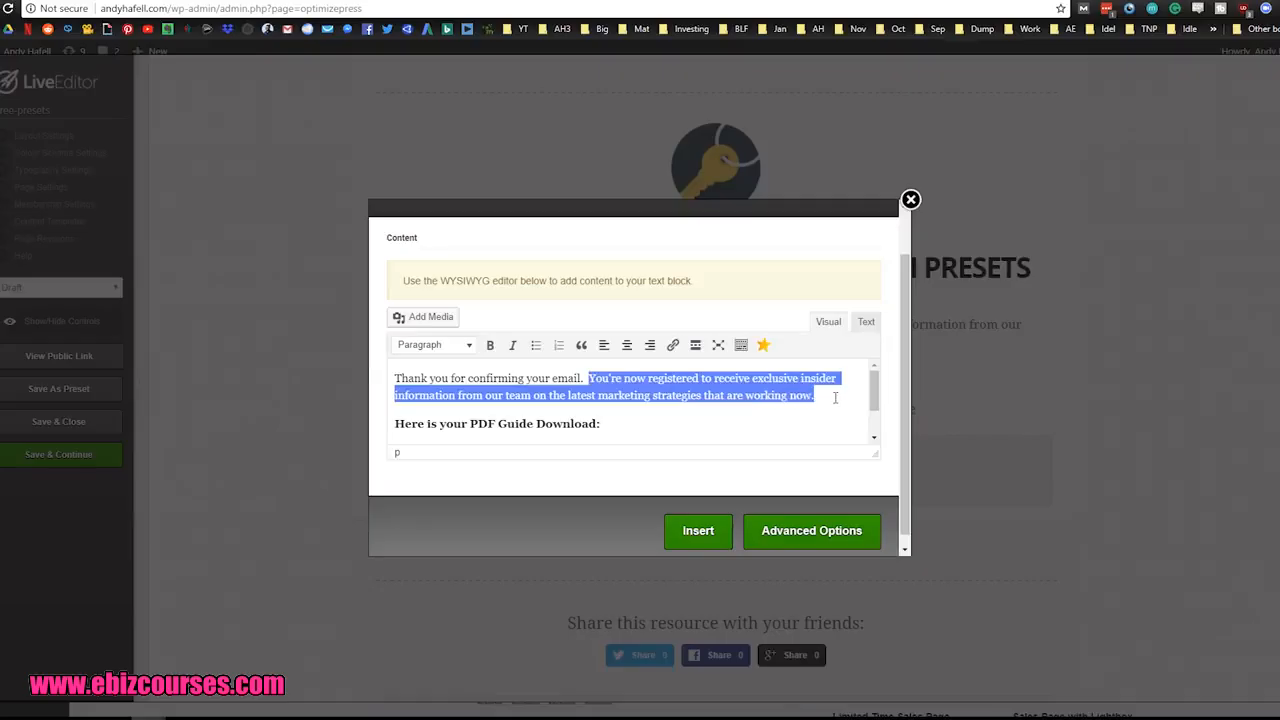
pyautogui.write("We've just sent you an email on how you can use these 10 Lightroom presets to take your photo game to the next leve.")
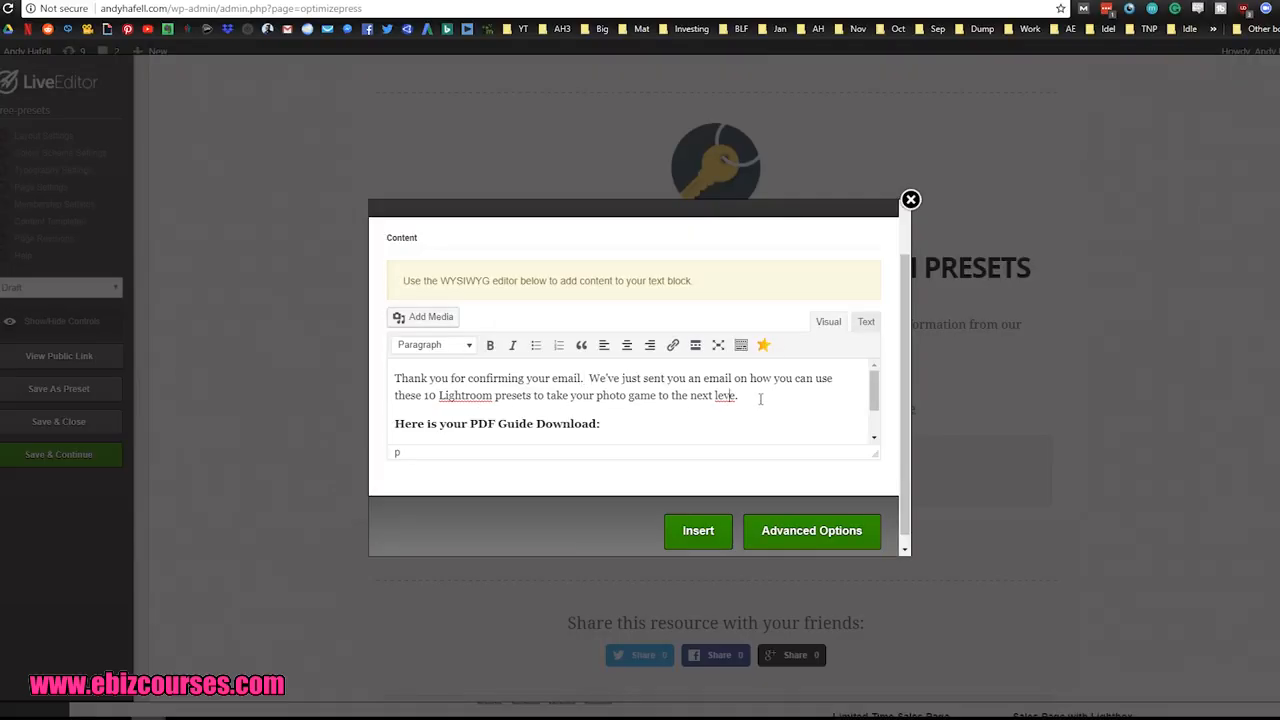
pyautogui.write('Create a Landing Page in 5 Minutes or Less: Simple Steps to Creating Your First Landing Page')
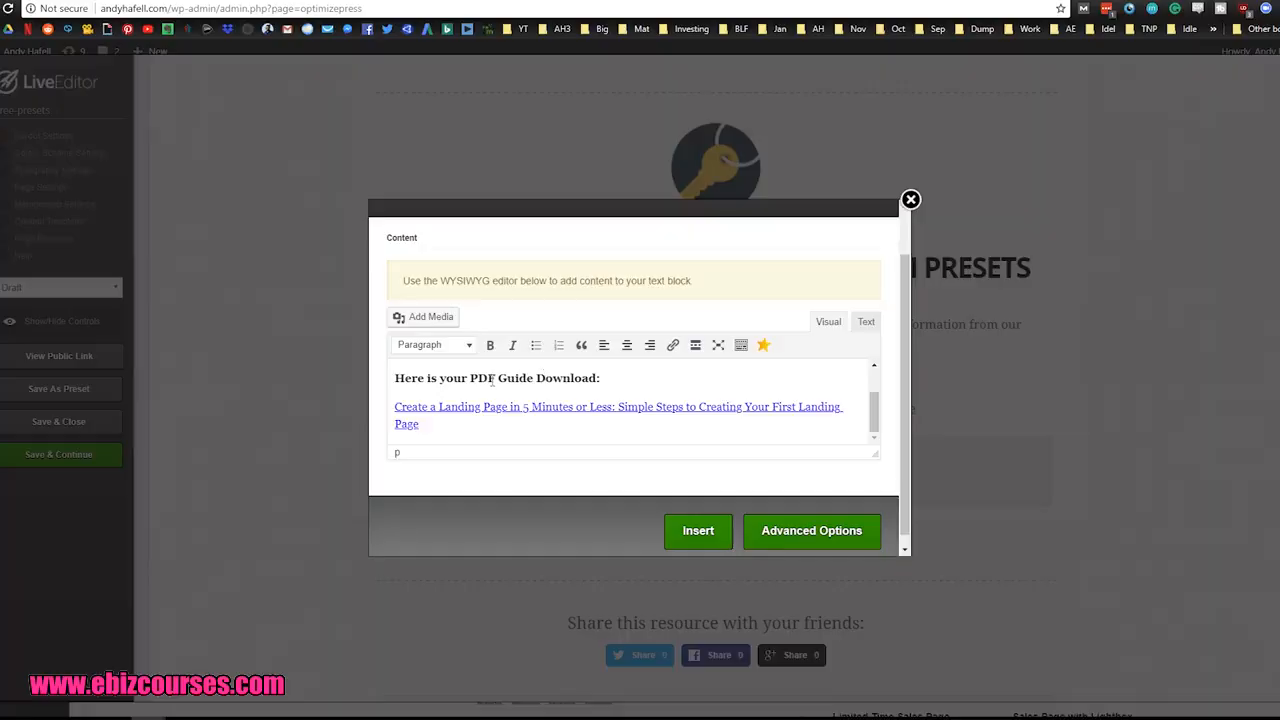
# Step: Change the bold line to "Here is your Download Link:" and apply the text block, keeping the existing link below it
pyautogui.moveTo(495, 380); pyautogui.dragTo(479, 379)
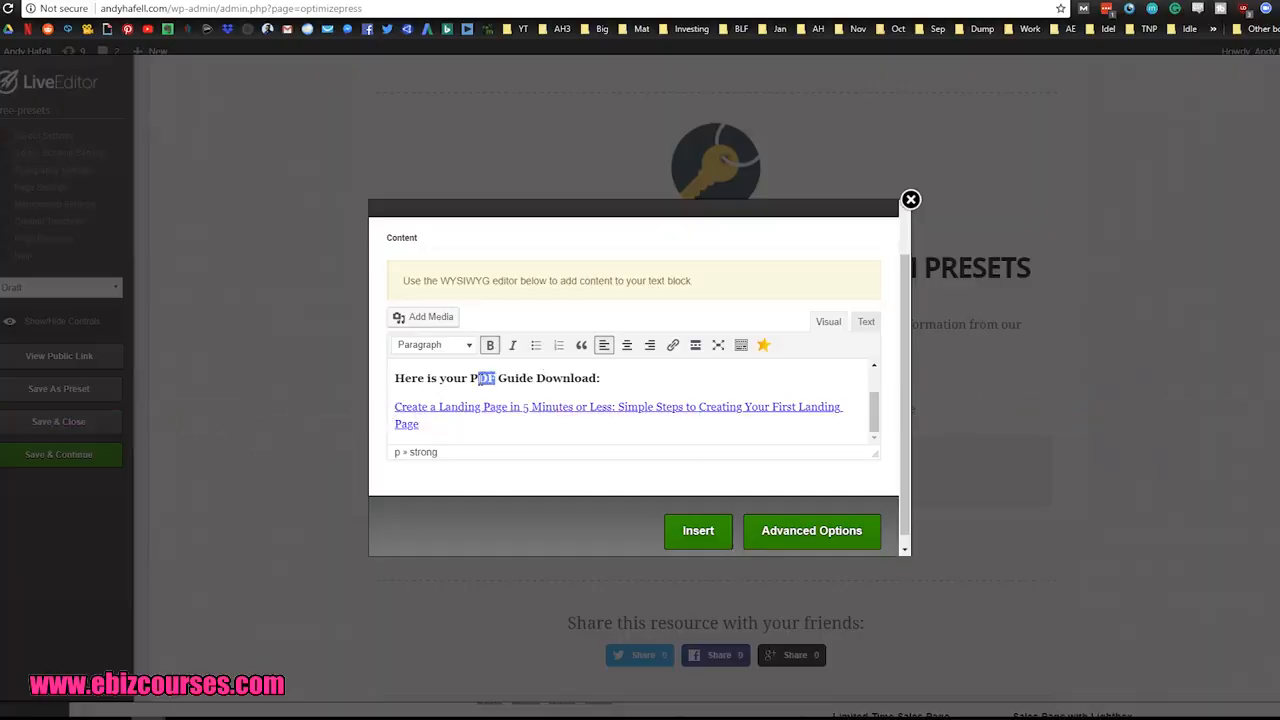
pyautogui.press('BackSpace')
pyautogui.press('BackSpace')
pyautogui.press('Delete')
pyautogui.press('Delete')
pyautogui.press('Delete')
pyautogui.press('Delete')
pyautogui.press('Delete')
pyautogui.press('Delete')
pyautogui.press('Delete')
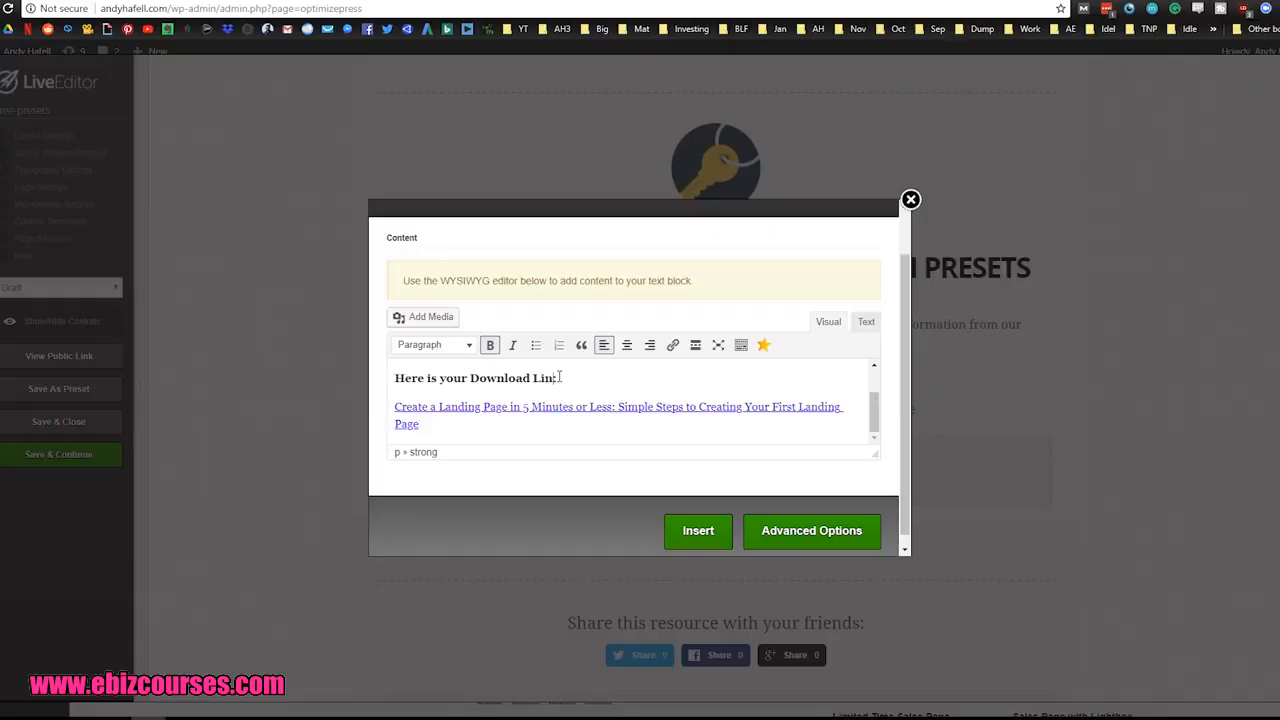
pyautogui.moveTo(562, 377); pyautogui.dragTo(421, 412)
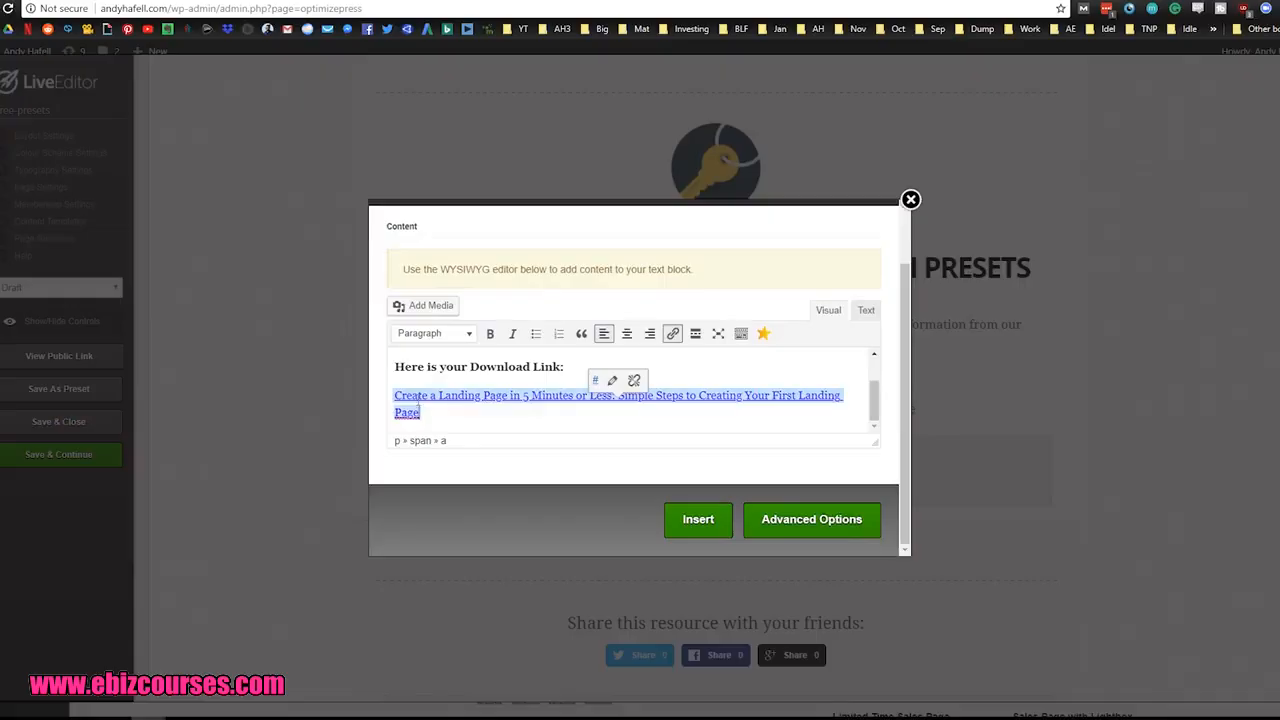
pyautogui.click(698, 519)
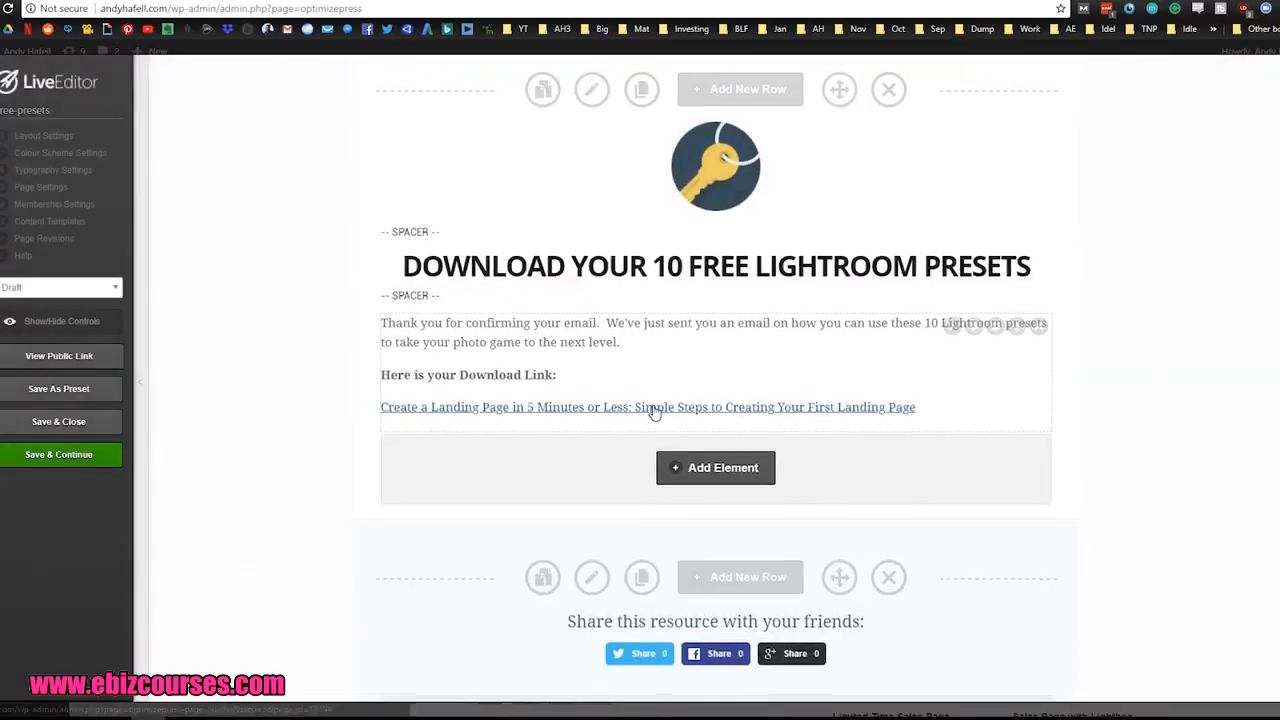
# Step: Preview the page with the editing controls hidden and turn off Header & Navigation in the layout settings
pyautogui.scroll(-1, 318, 431)
pyautogui.scroll(-1, 320, 438)
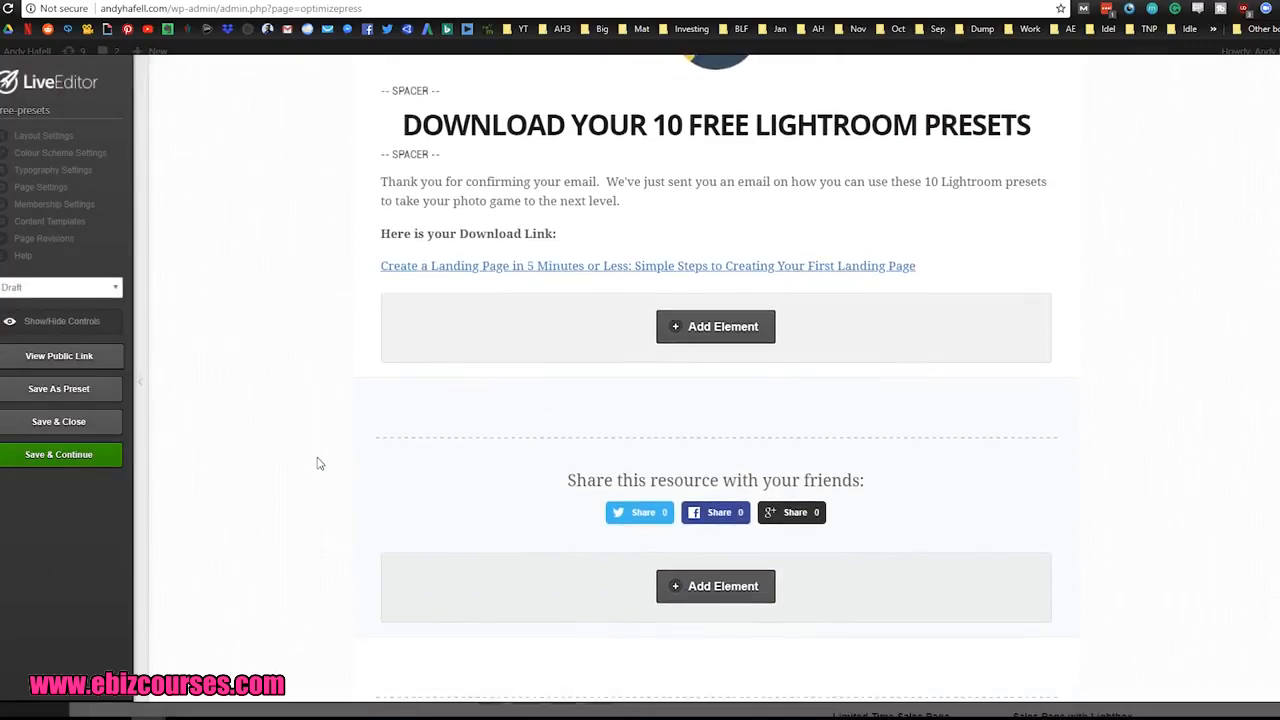
pyautogui.click(48, 325)
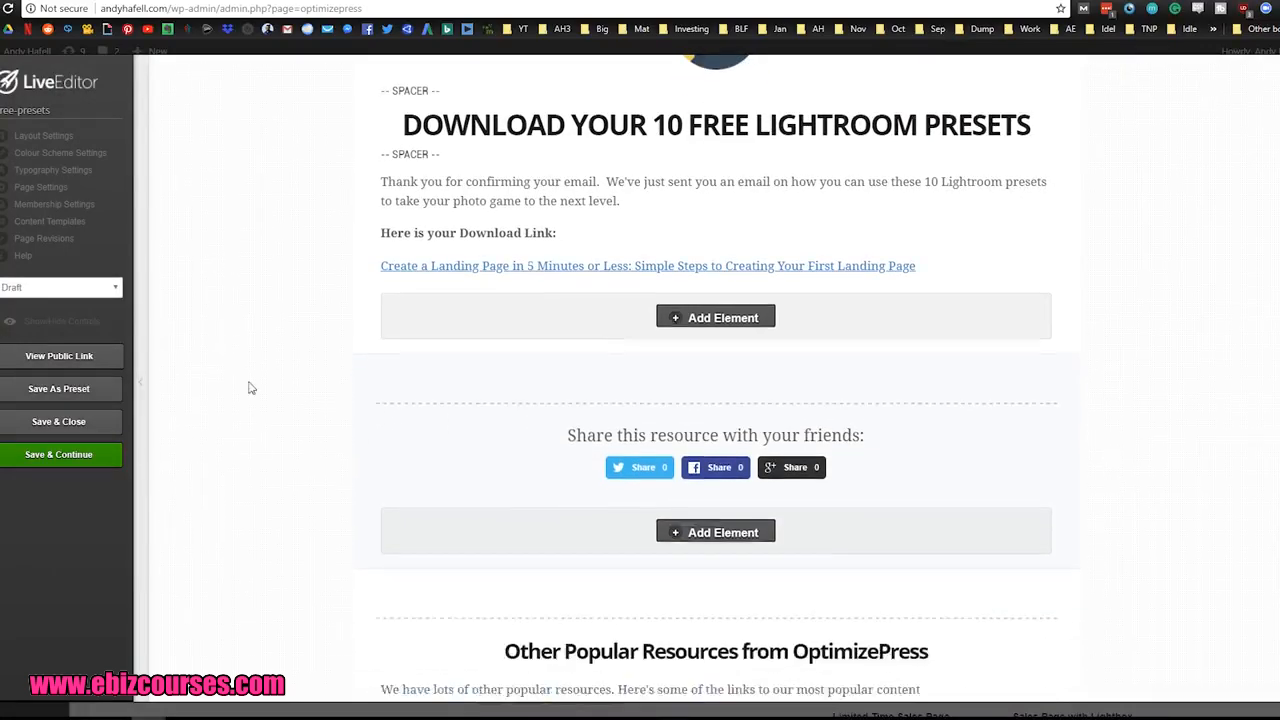
pyautogui.scroll(1, 300, 409)
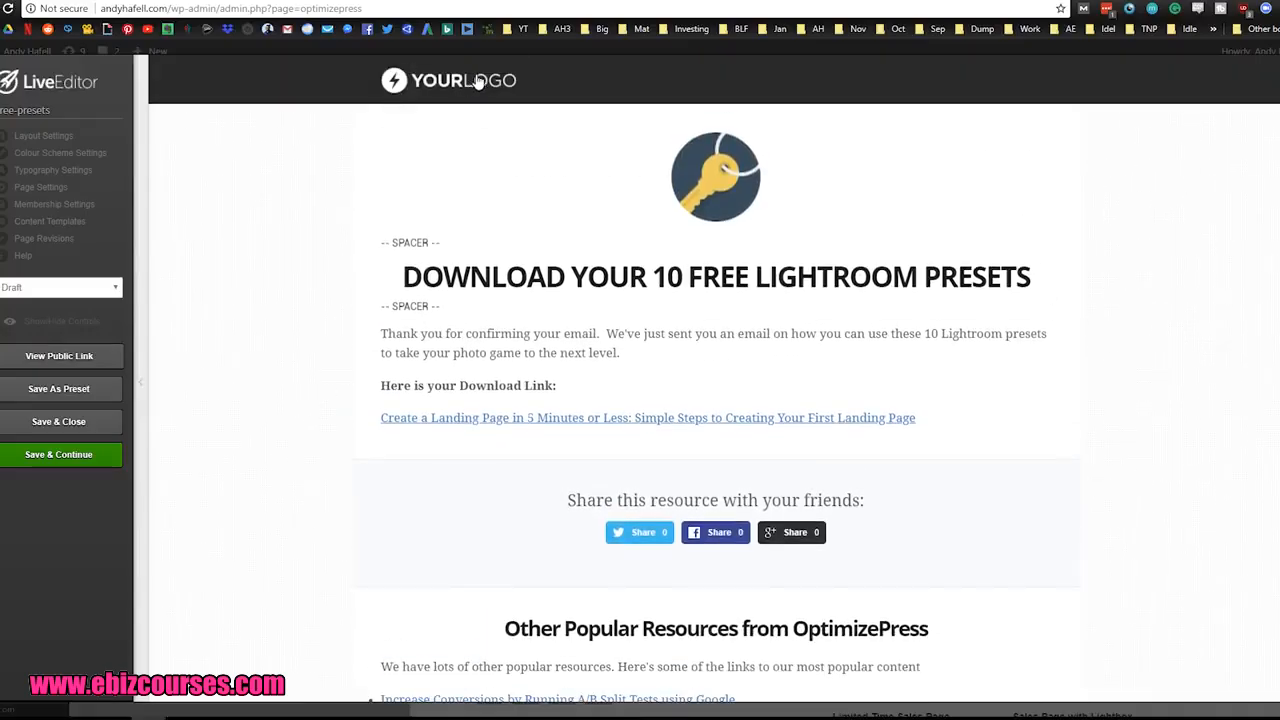
pyautogui.click(40, 136)
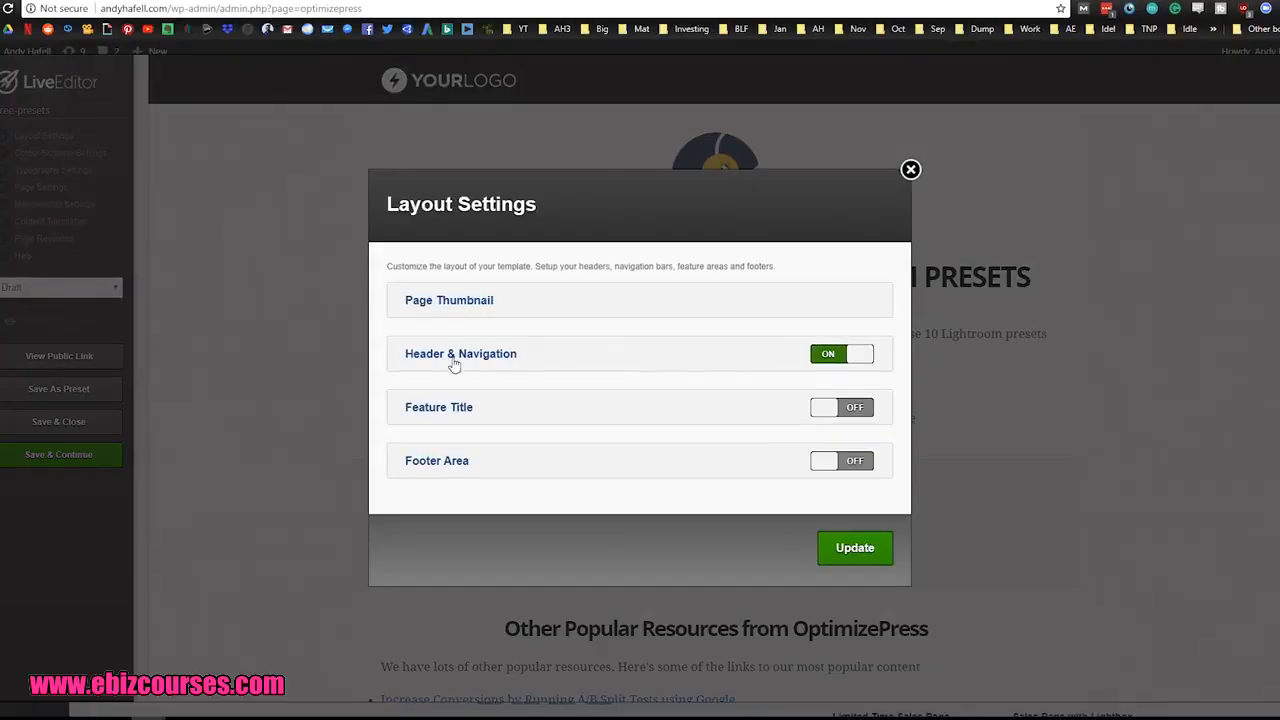
pyautogui.click(838, 356)
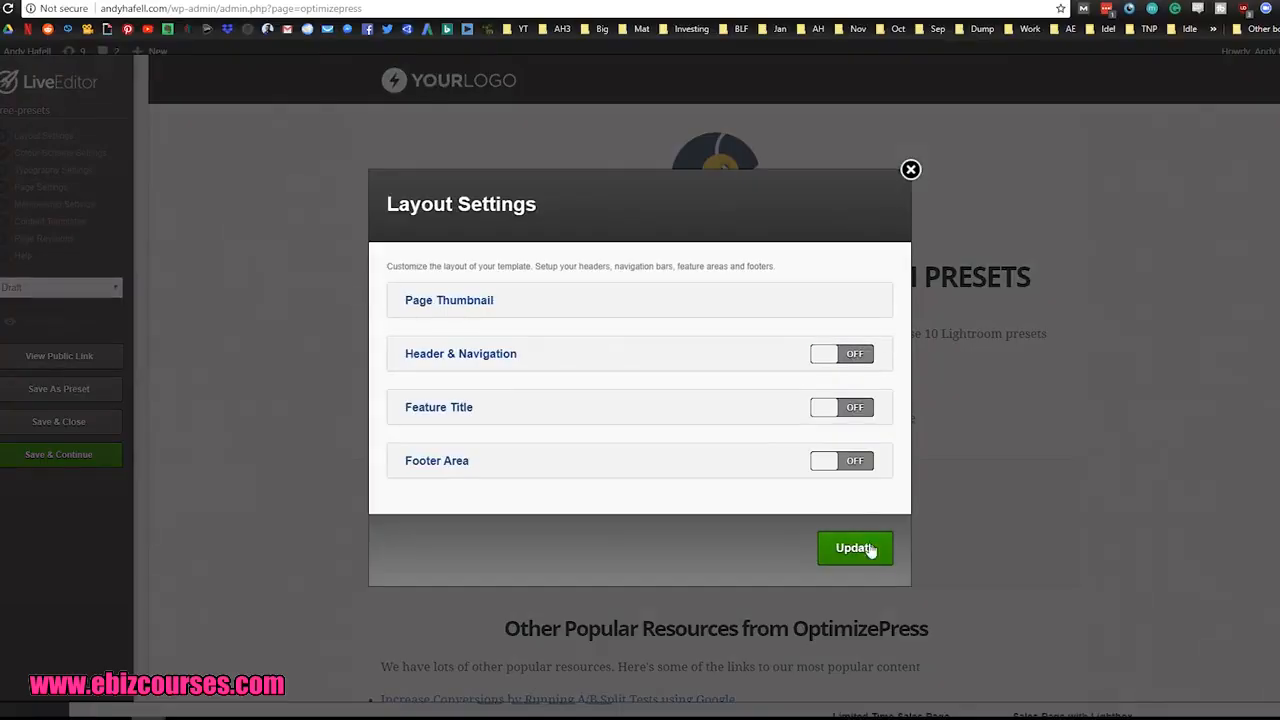
pyautogui.click(874, 557)
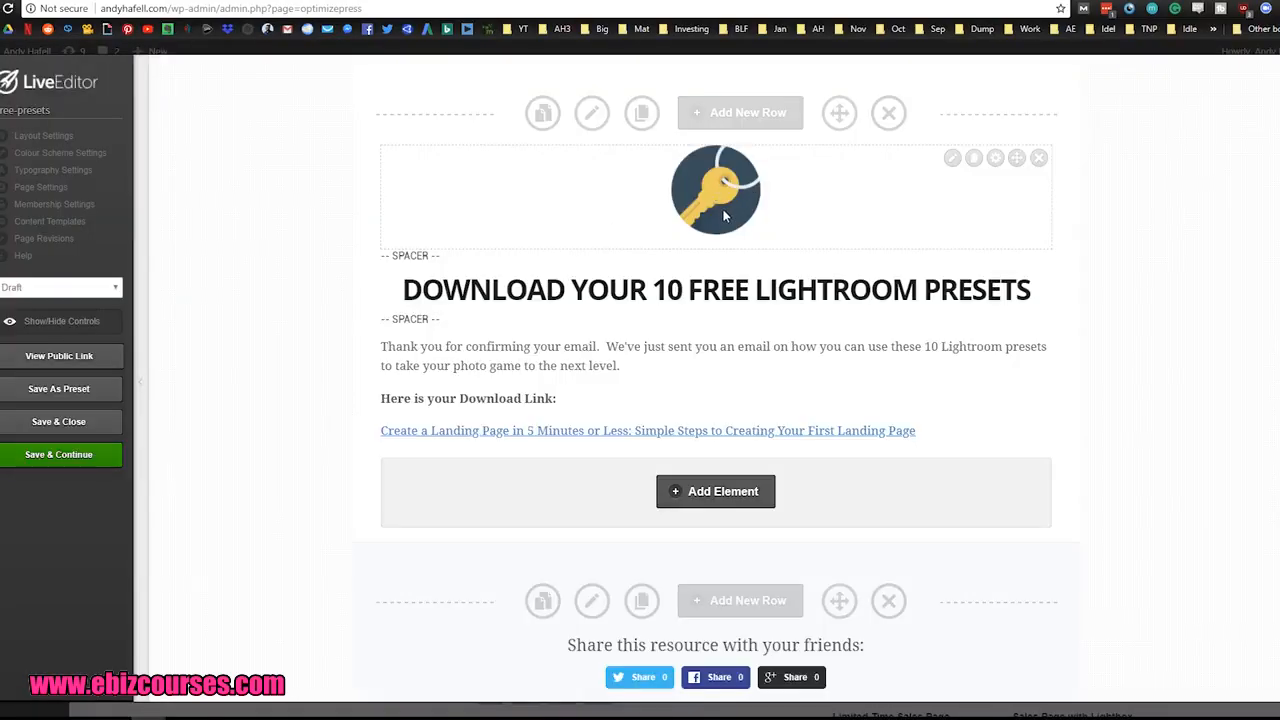
# Step: Preview the lower sections without editing controls and remove the social share buttons element, keeping the "Share this resource with your friends:" heading
pyautogui.scroll(-1, 679, 160)
pyautogui.scroll(-2, 679, 160)
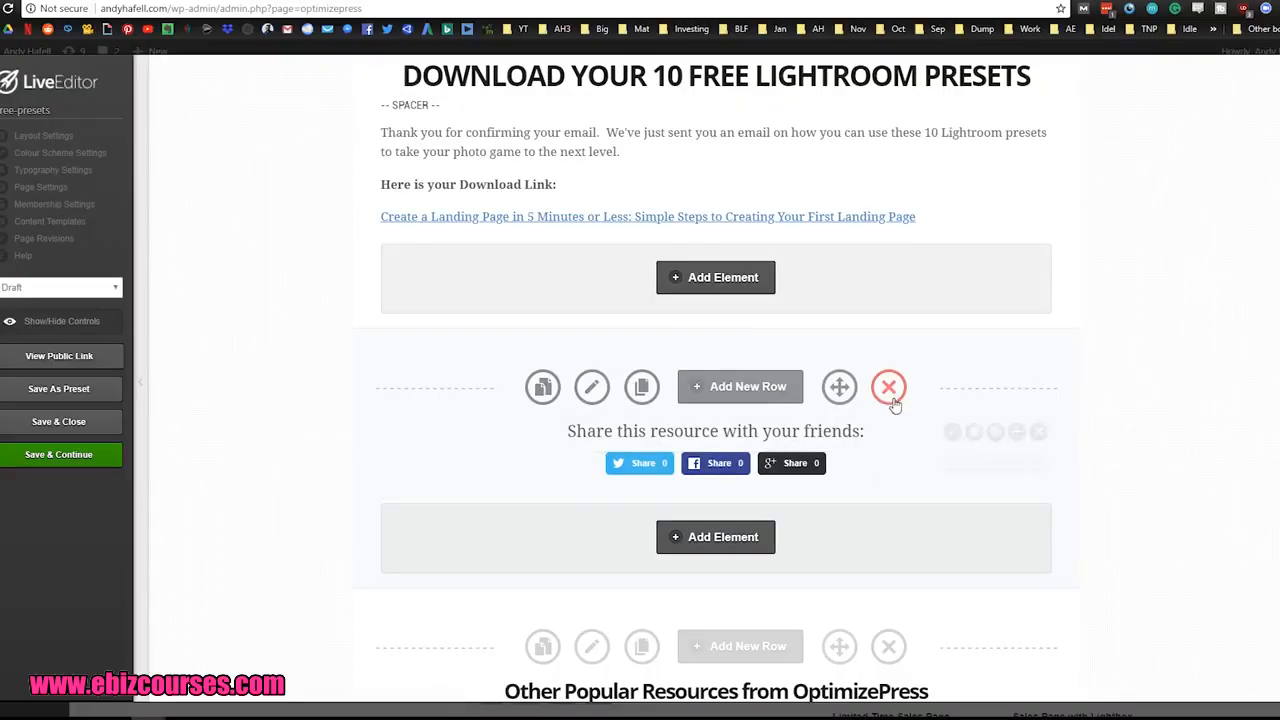
pyautogui.click(40, 321)
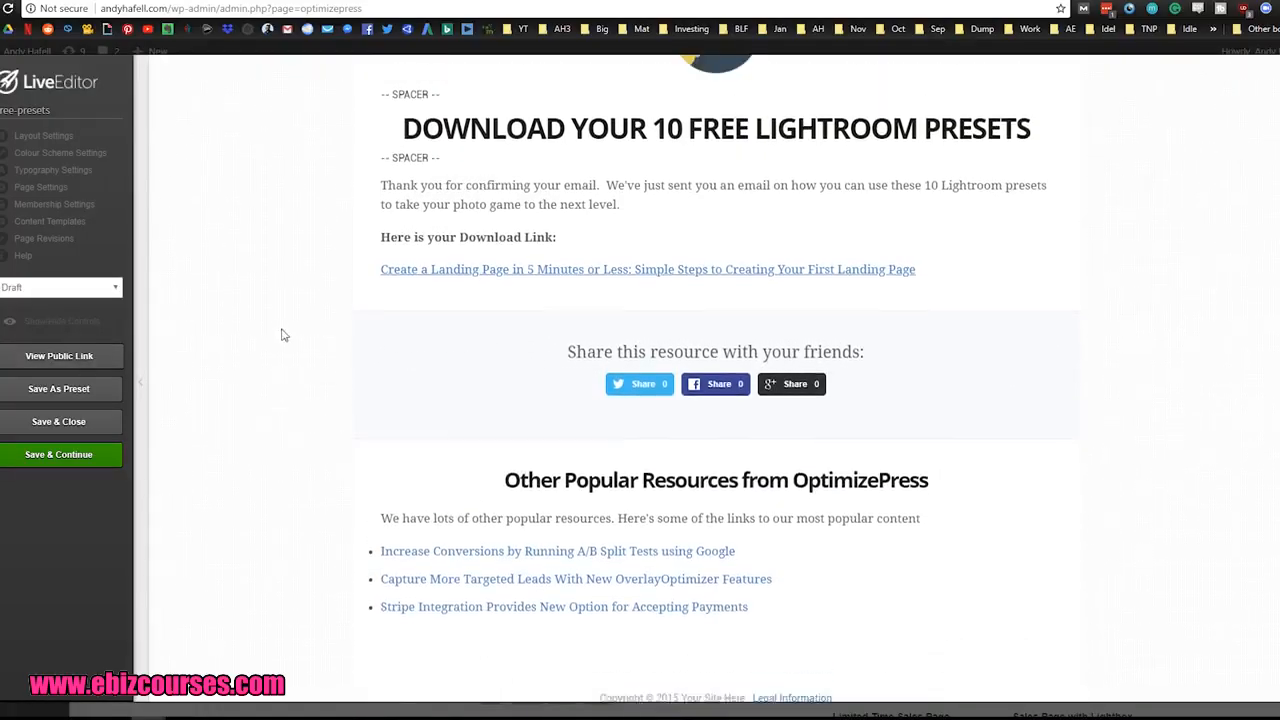
pyautogui.scroll(-2, 302, 380)
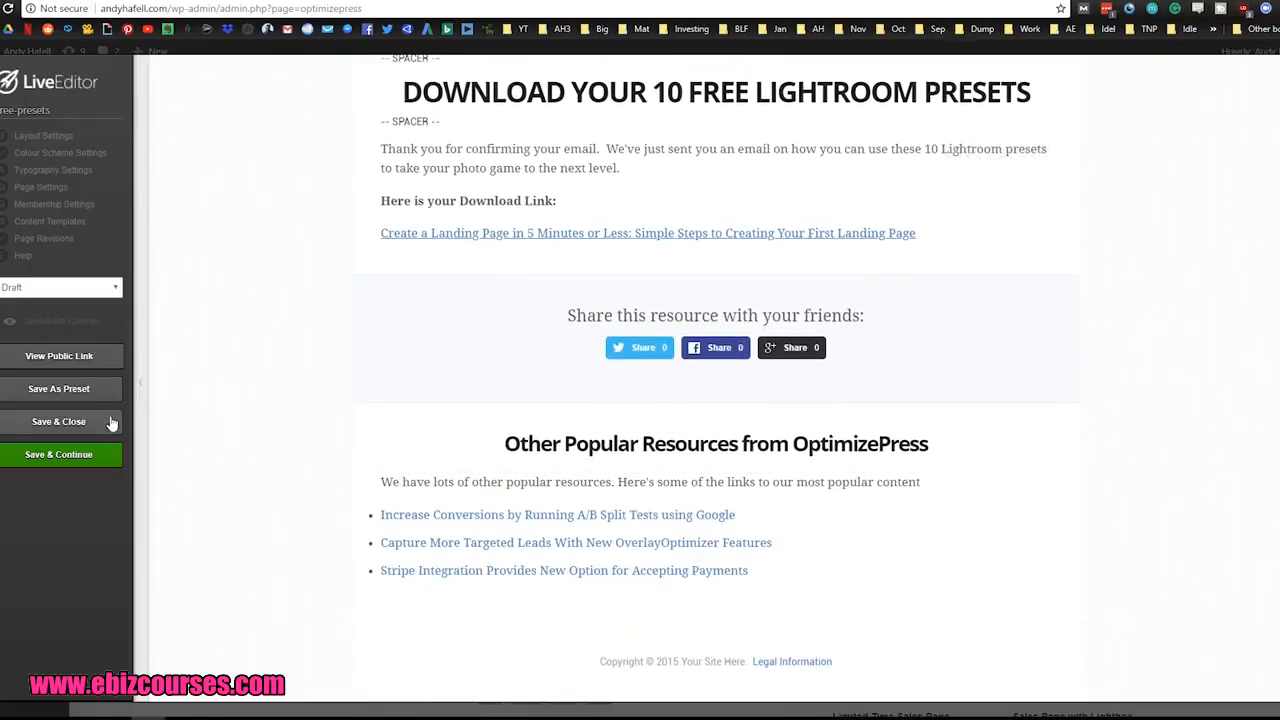
pyautogui.click(12, 321)
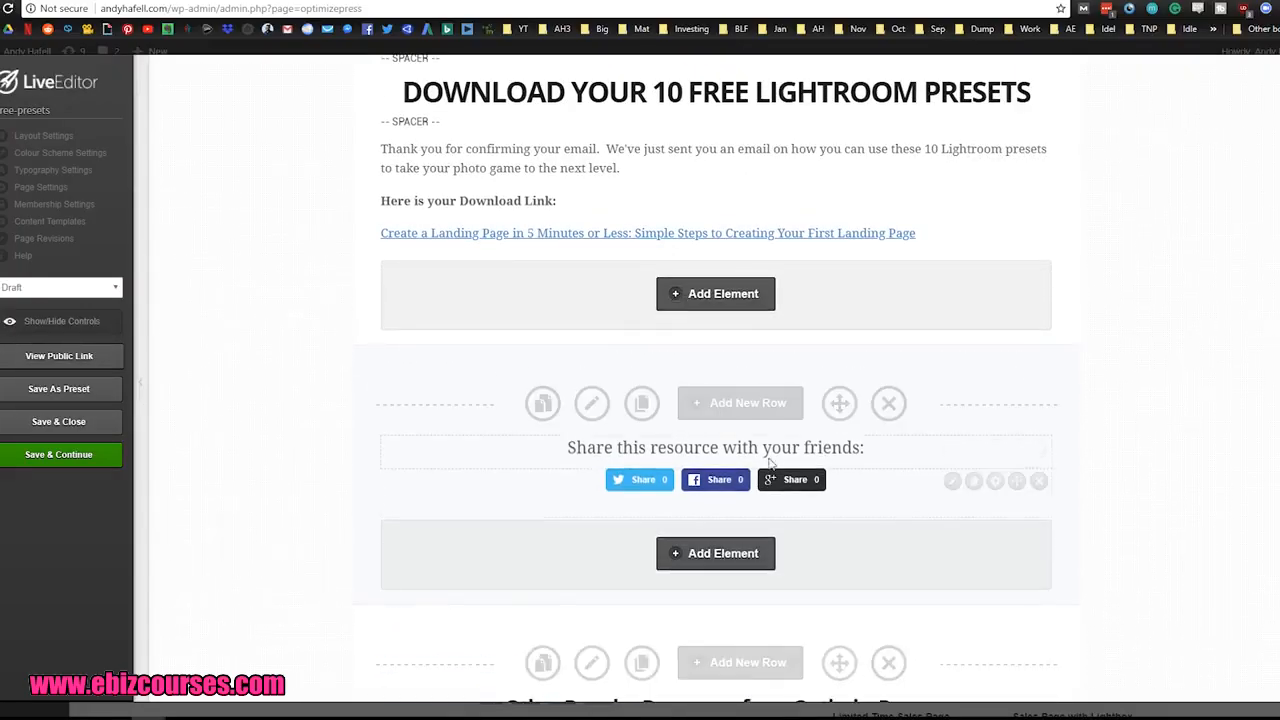
pyautogui.click(1039, 448)
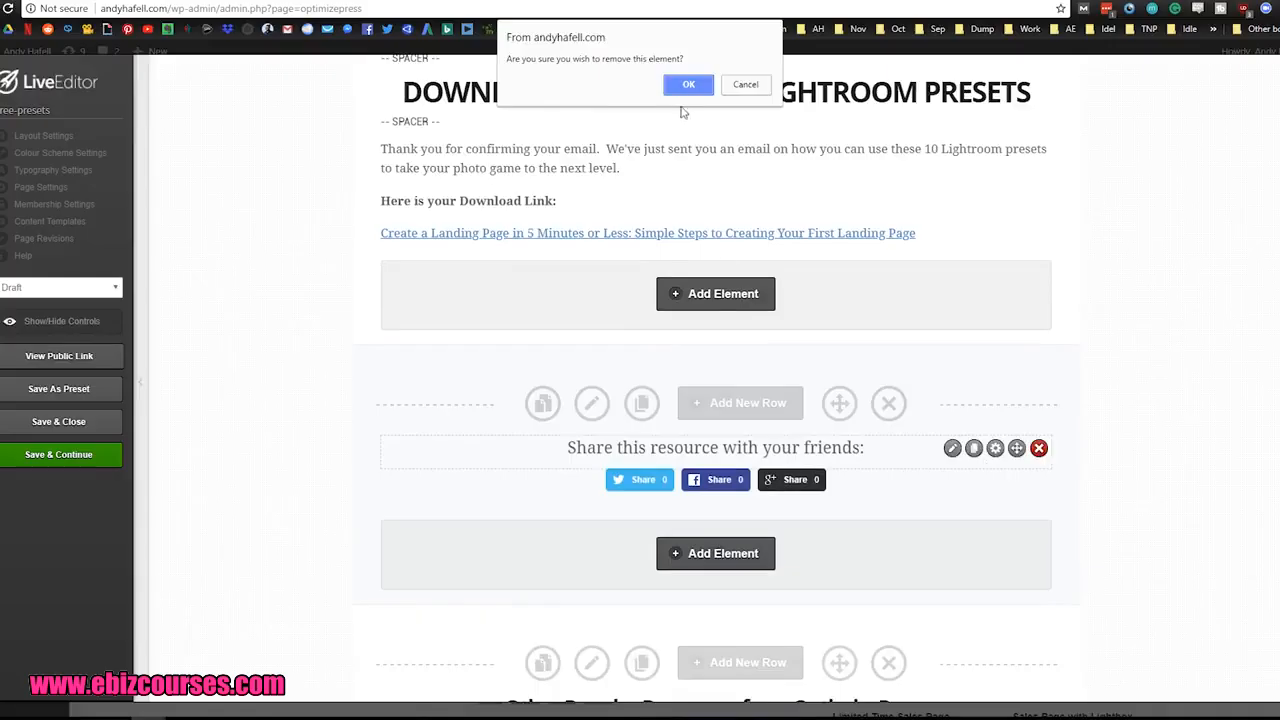
pyautogui.click(745, 84)
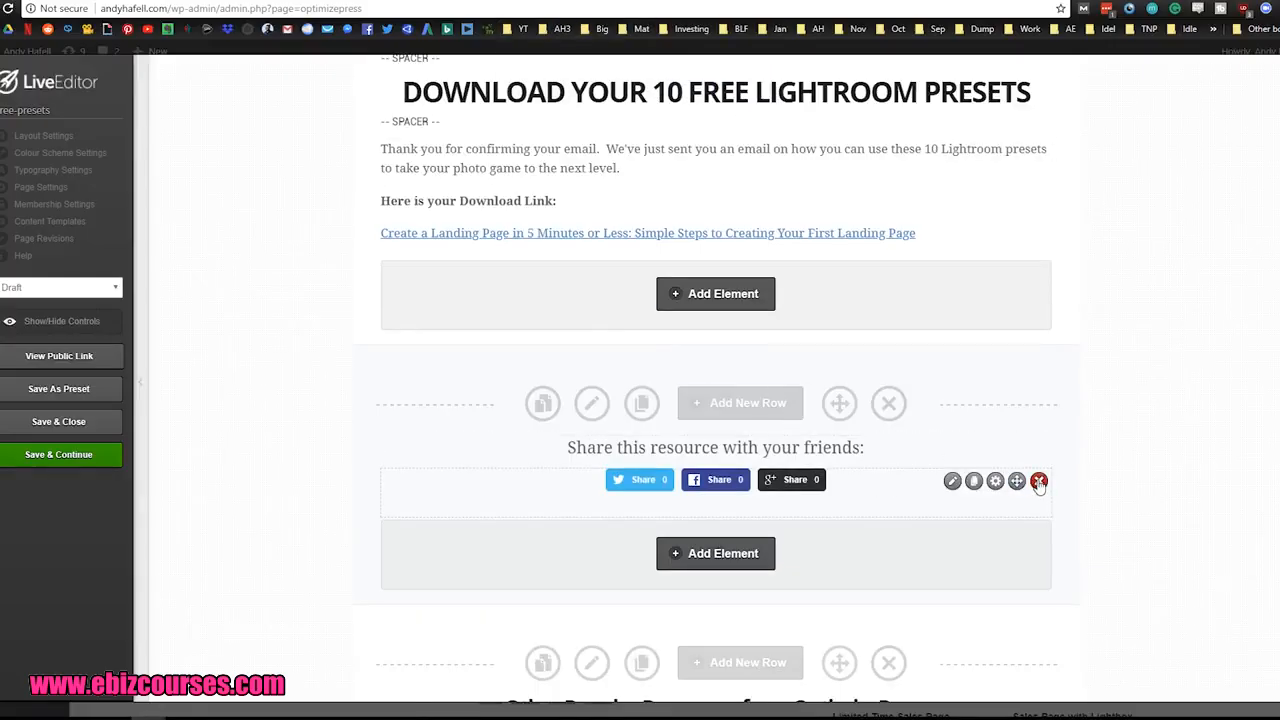
pyautogui.click(1039, 481)
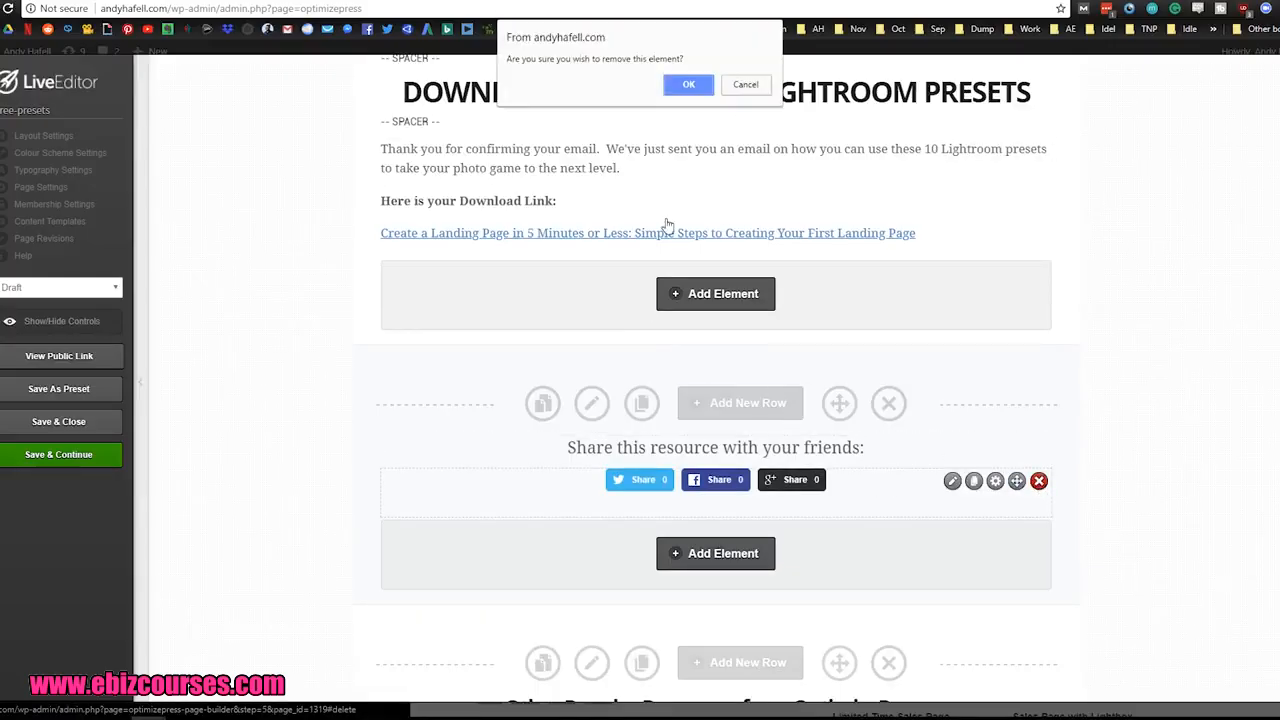
pyautogui.click(688, 90)
# Step: Review the customised page's video, DOWNLOAD button and yellow Lightroom expert section with its before-and-after portraits
pyautogui.scroll(-1, 466, 363)
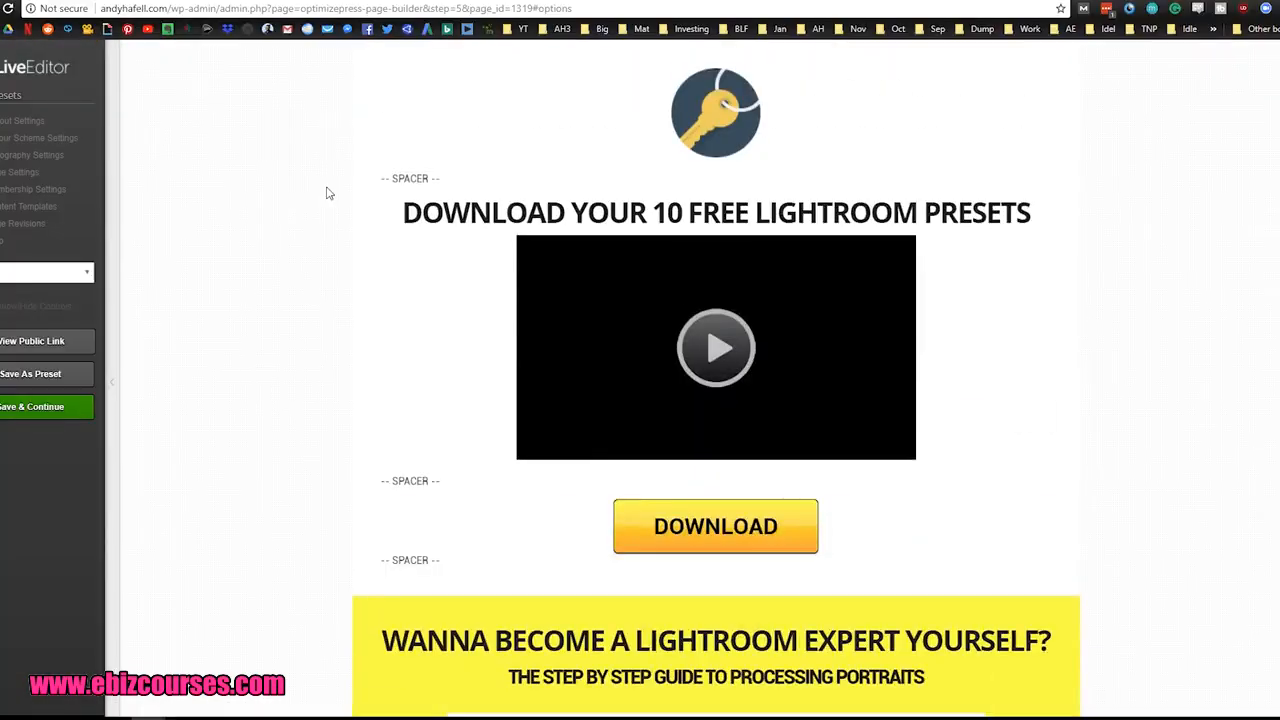
pyautogui.middleClick(326, 192)
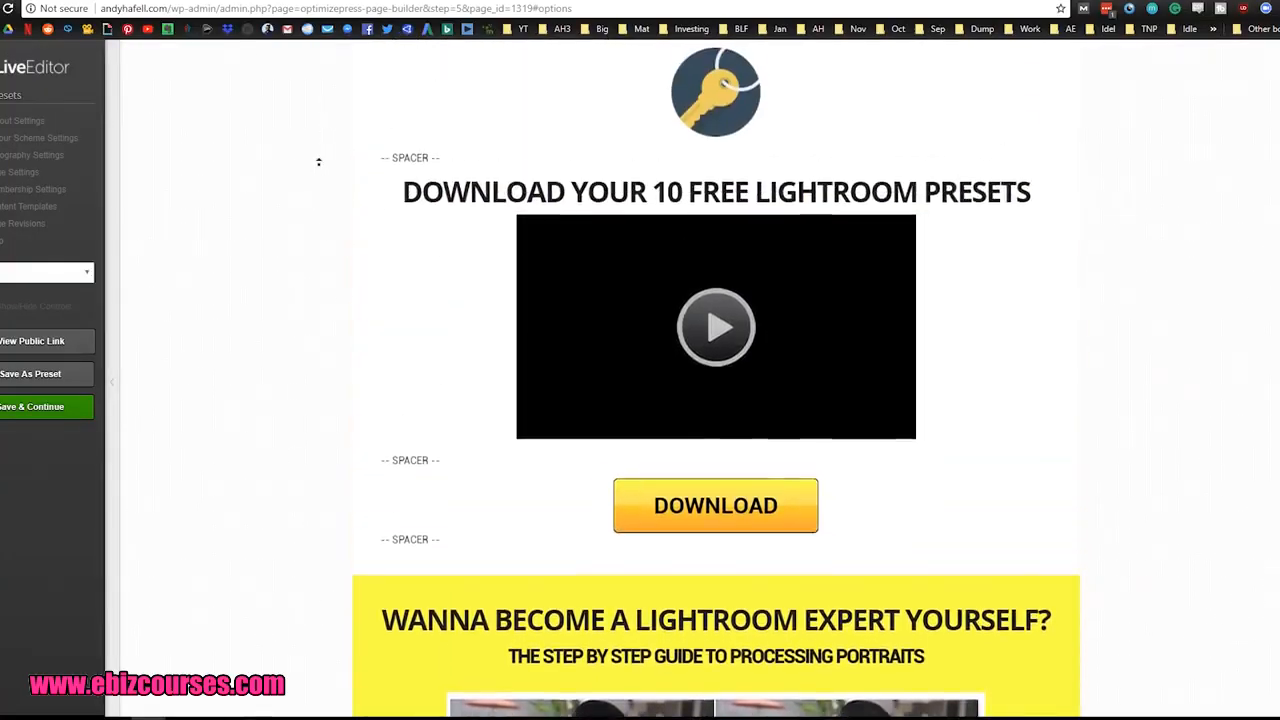
pyautogui.middleClick(318, 167)
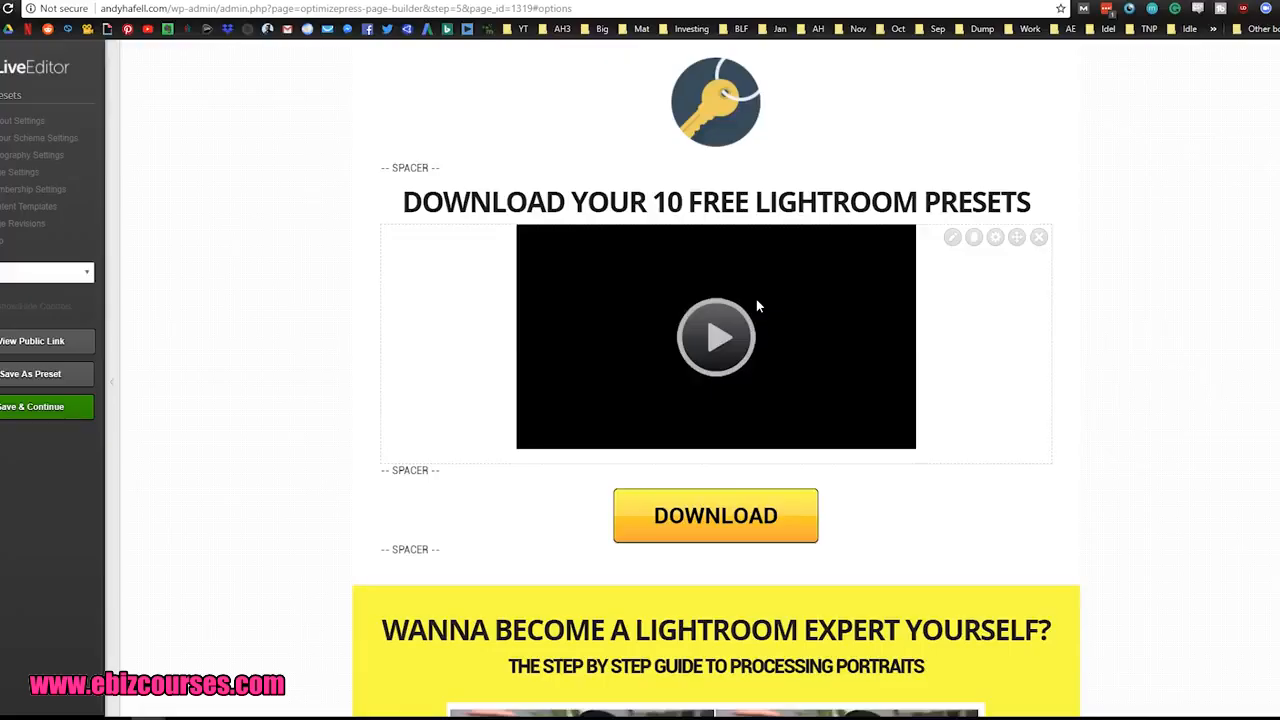
pyautogui.middleClick(1168, 336)
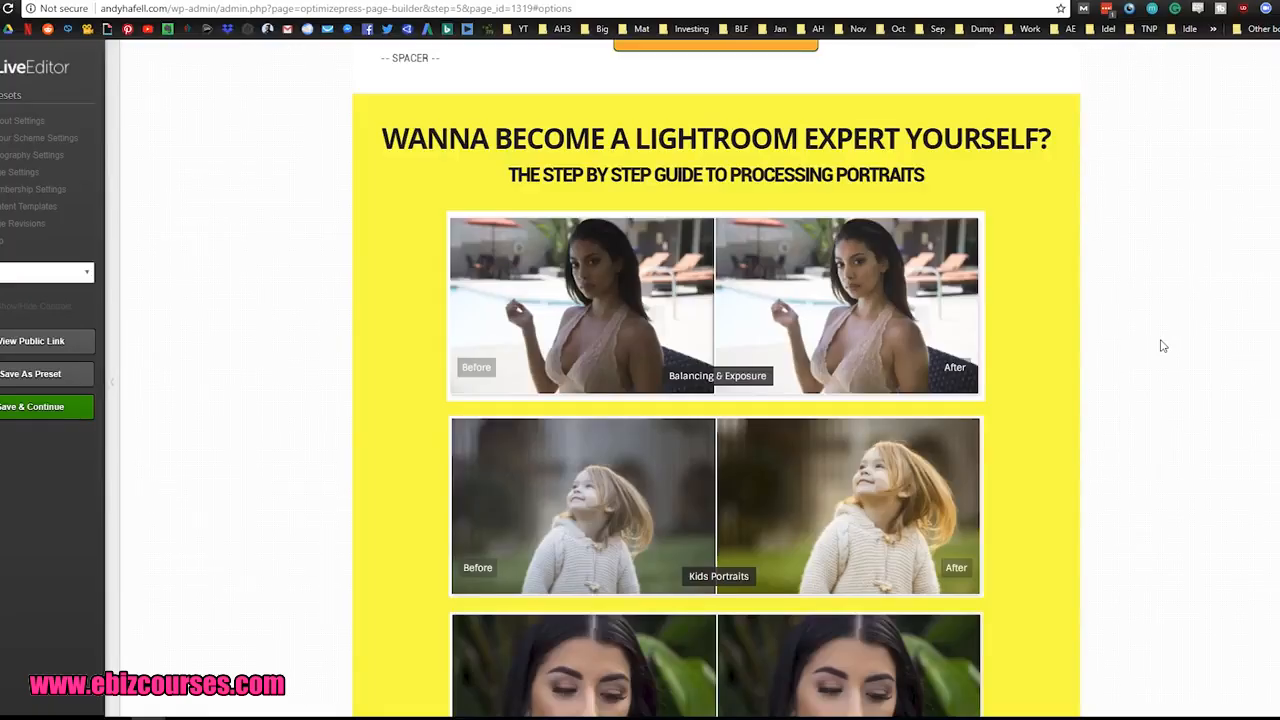
# Step: Review the customised page from the before-and-after portraits through the course topics and testimonials, and back to the video and DOWNLOAD button
pyautogui.middleClick(1105, 226)
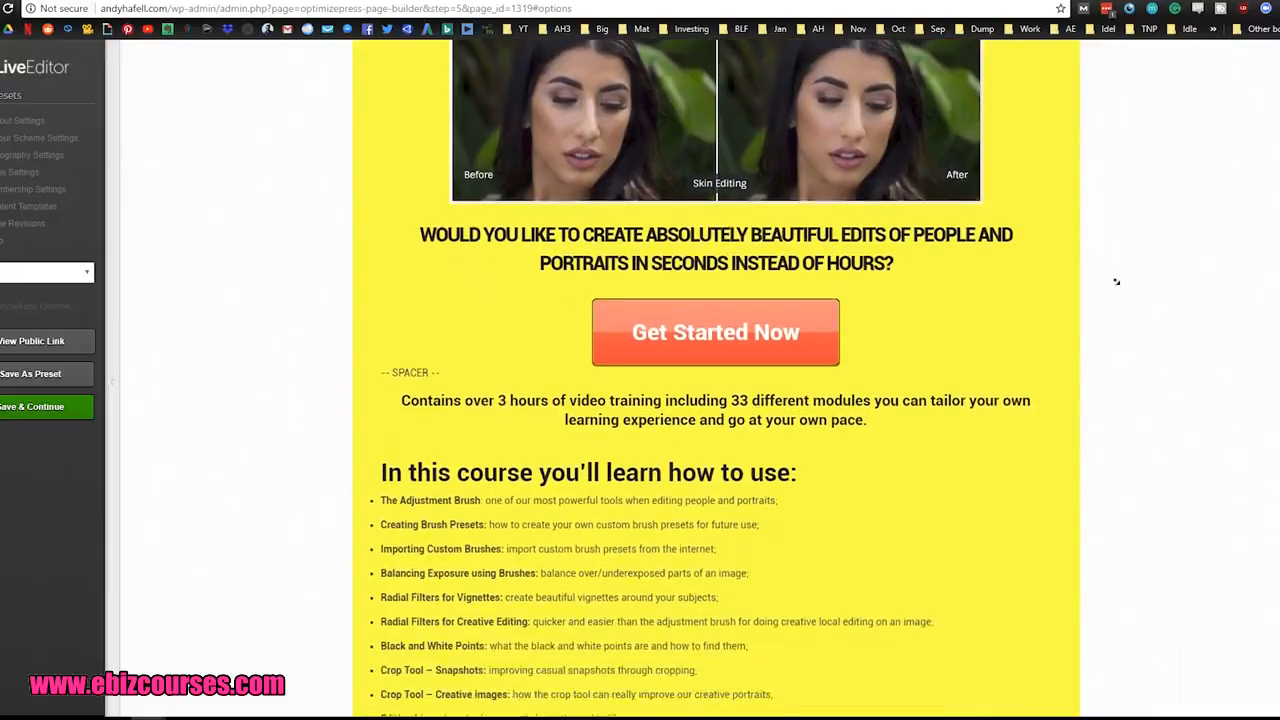
pyautogui.middleClick(1113, 279)
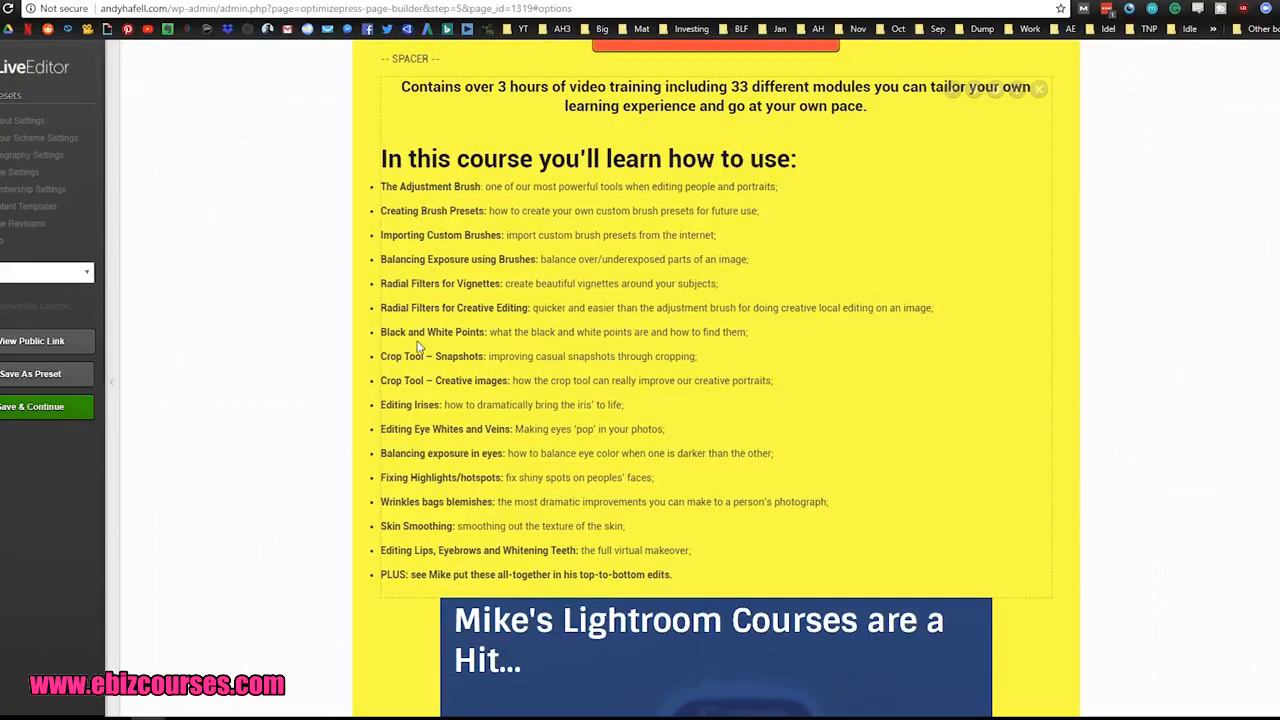
pyautogui.middleClick(327, 352)
pyautogui.scroll(-3, 328, 333)
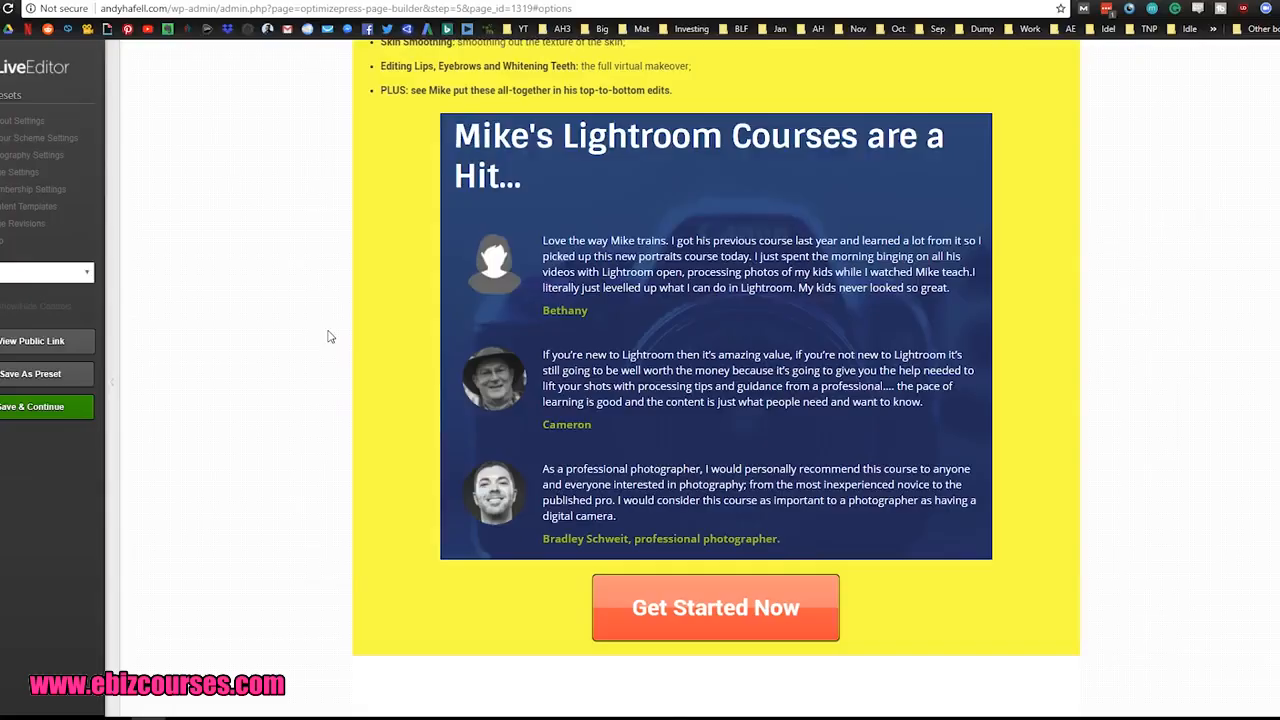
pyautogui.middleClick(354, 349)
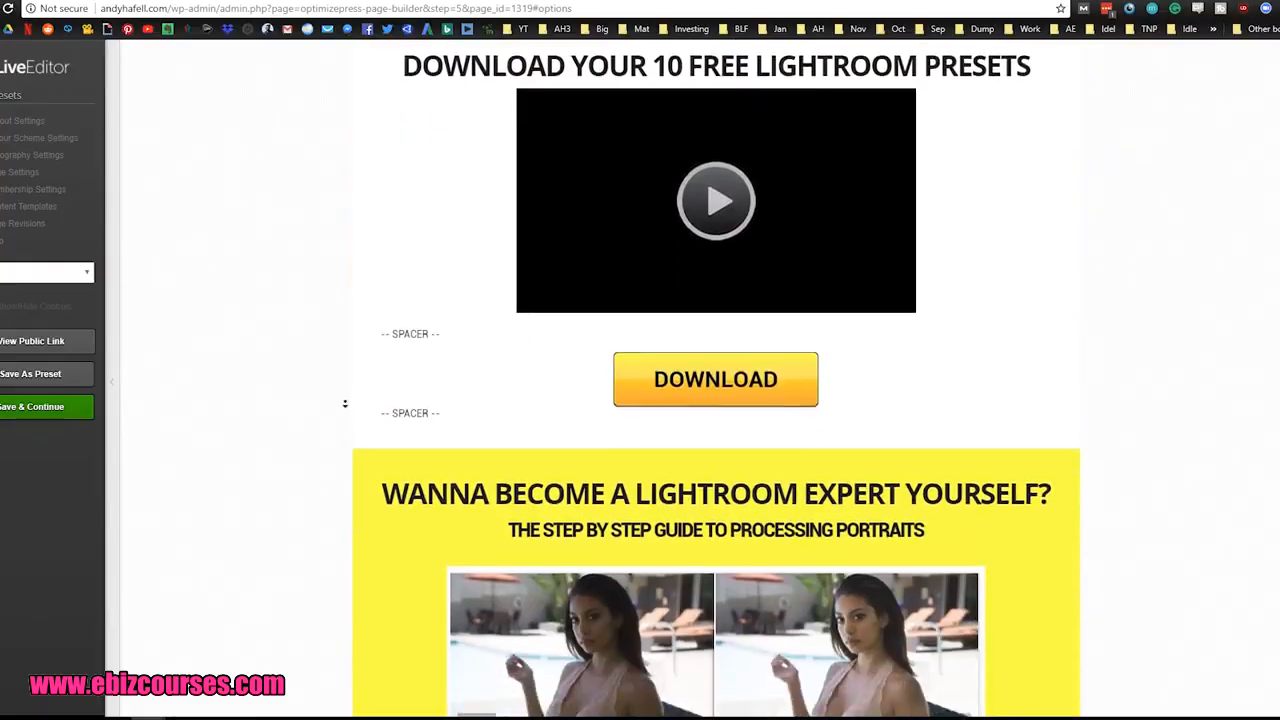
pyautogui.middleClick(347, 396)
pyautogui.scroll(3, 349, 369)
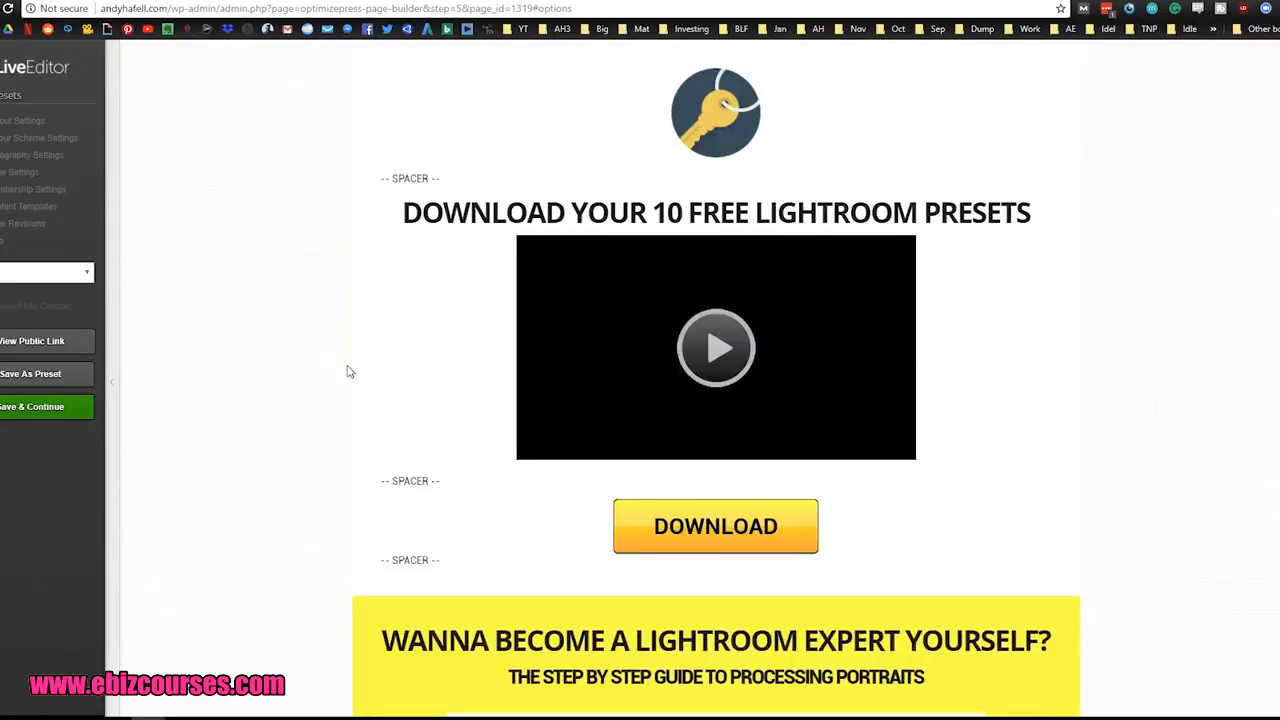
pyautogui.scroll(-5, 337, 440)
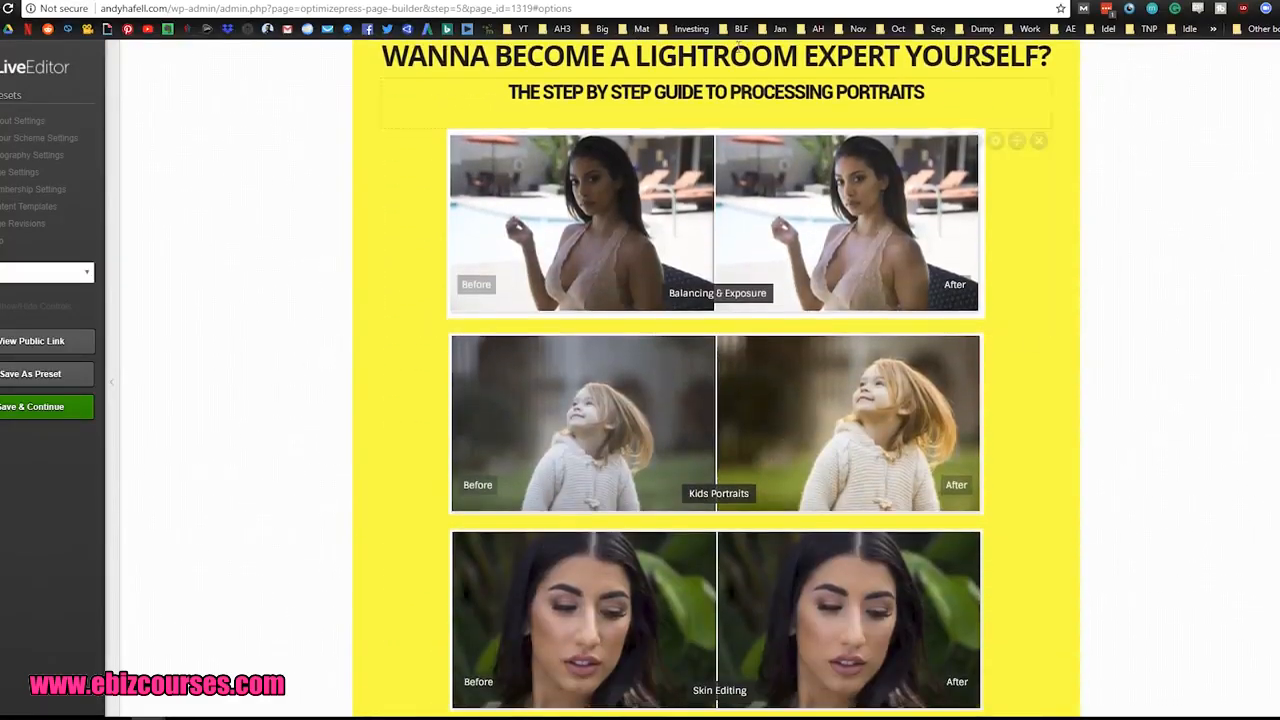
# Step: Search the web for "photo affiliate program" in a new tab and open the Digital Photography School Affiliate Program result
pyautogui.click(792, 1)
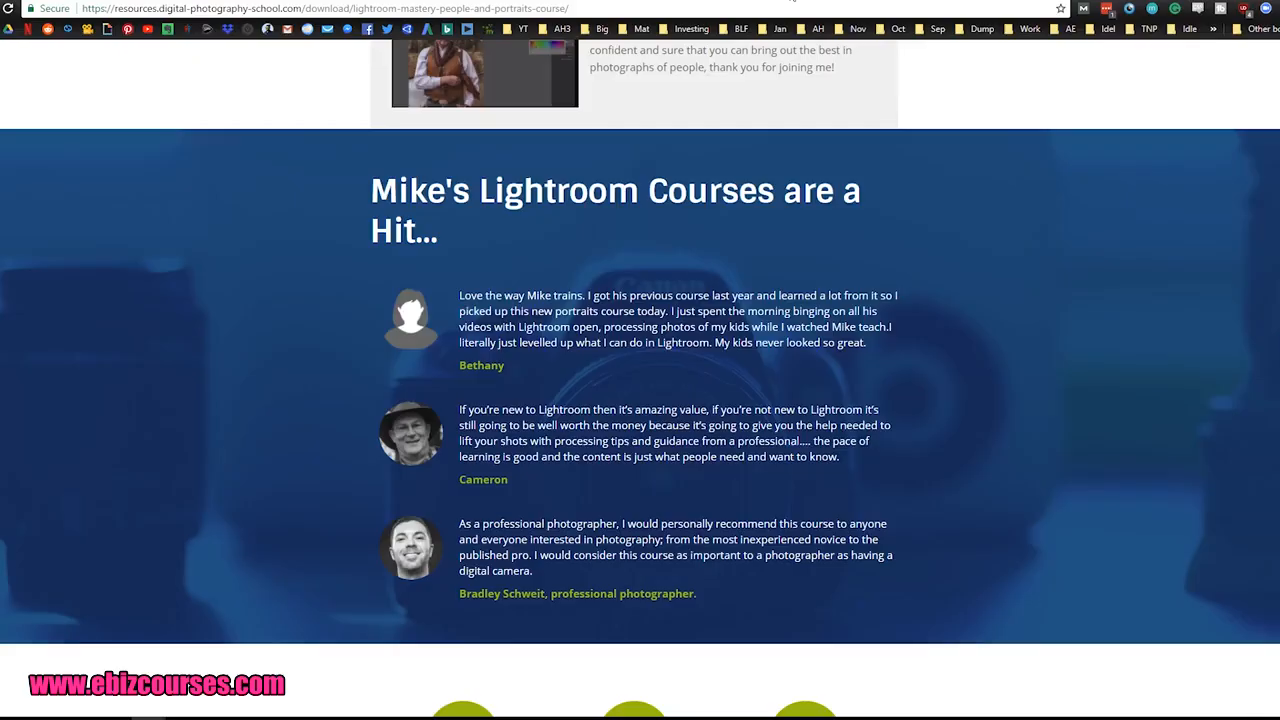
pyautogui.hotkey('ctrl', 't')
pyautogui.write('photo affiliate program')
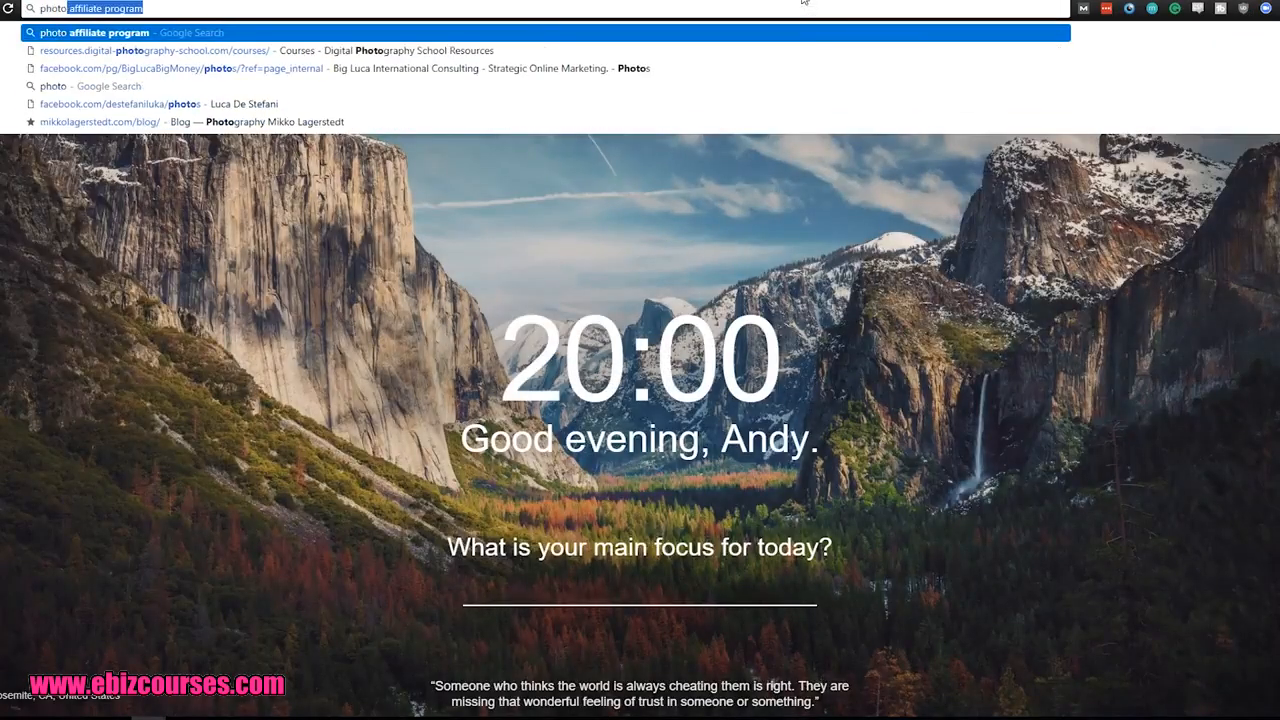
pyautogui.press('Return')
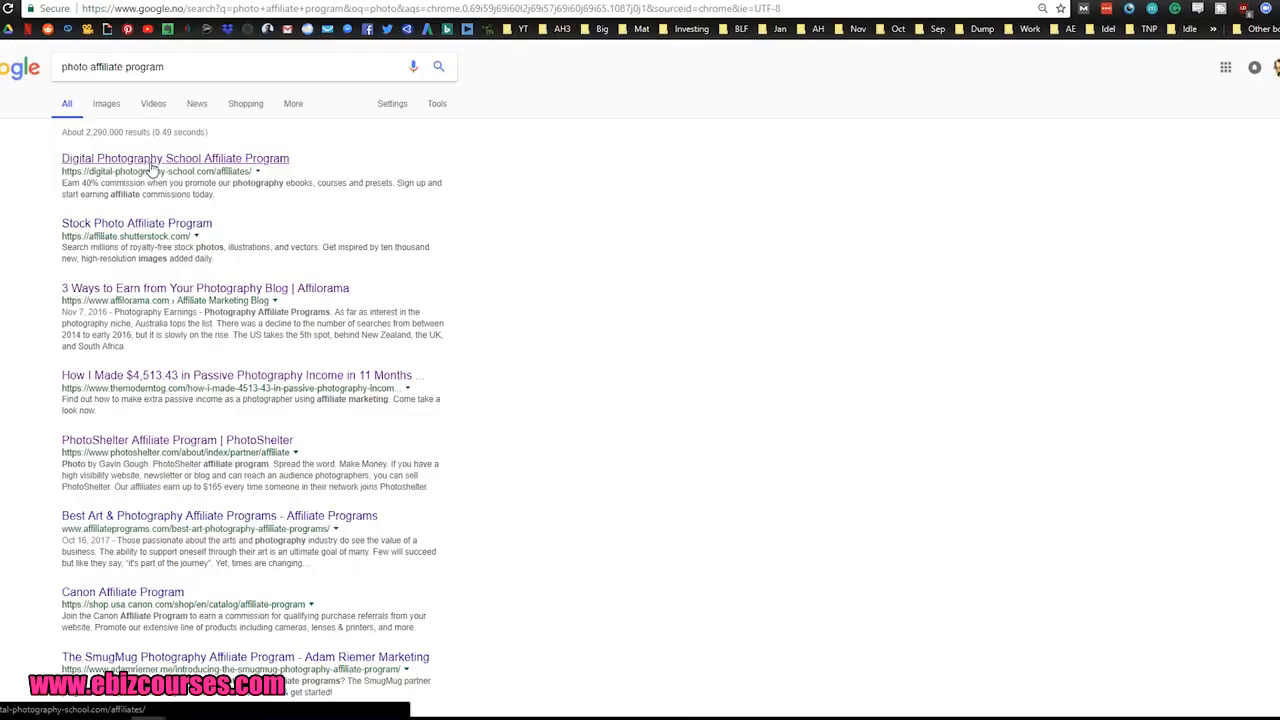
pyautogui.click(247, 164)
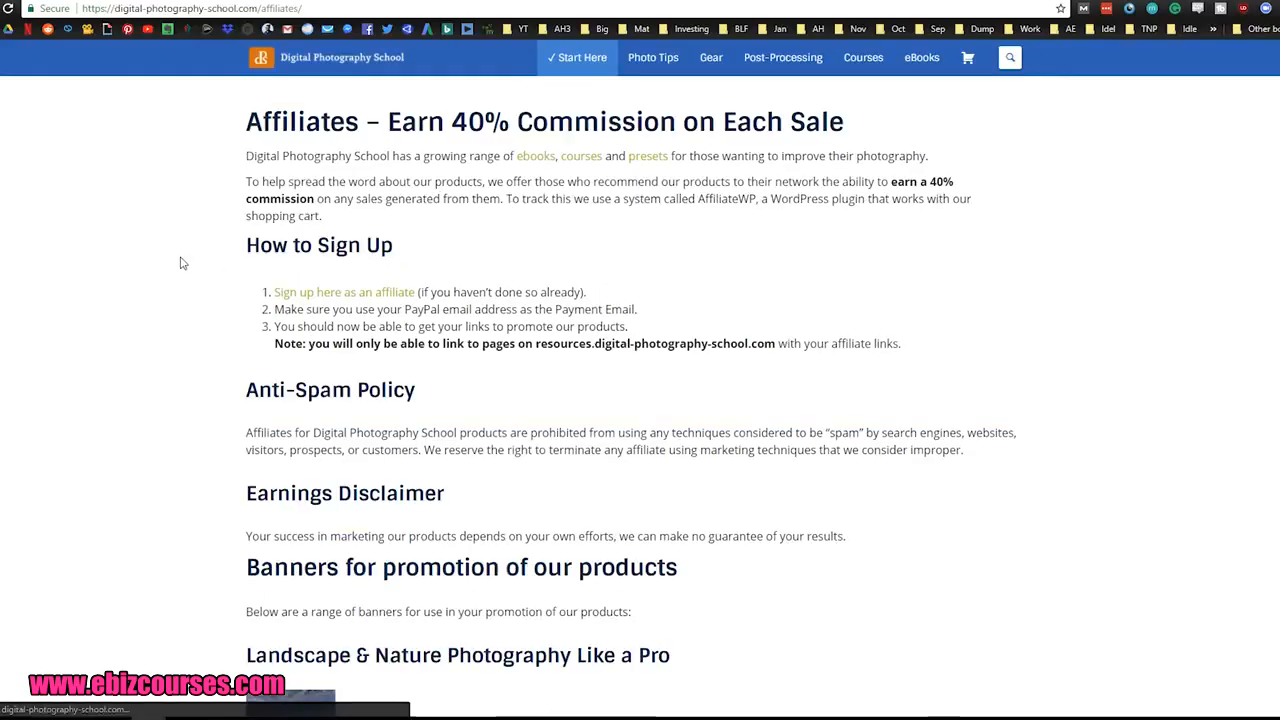
# Step: Read the affiliate commission and sign-up instructions and open the linked range of courses
pyautogui.scroll(-4, 191, 257)
pyautogui.scroll(3, 190, 280)
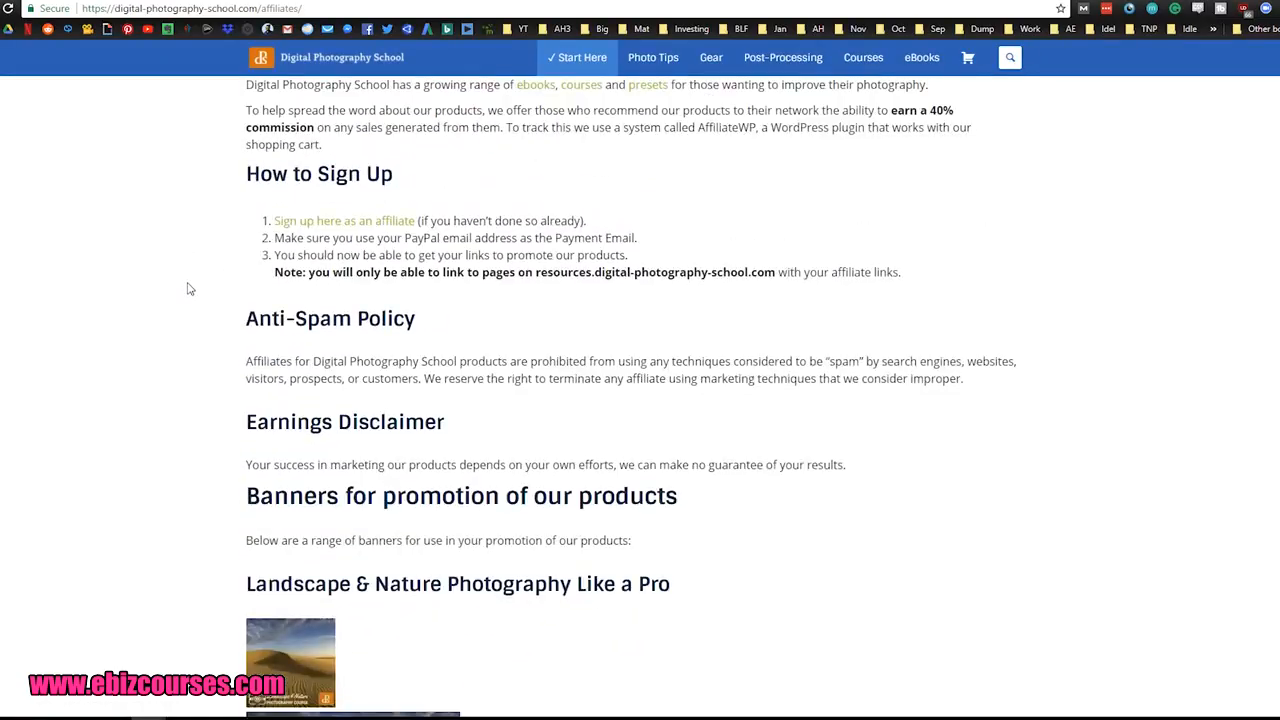
pyautogui.scroll(1, 190, 289)
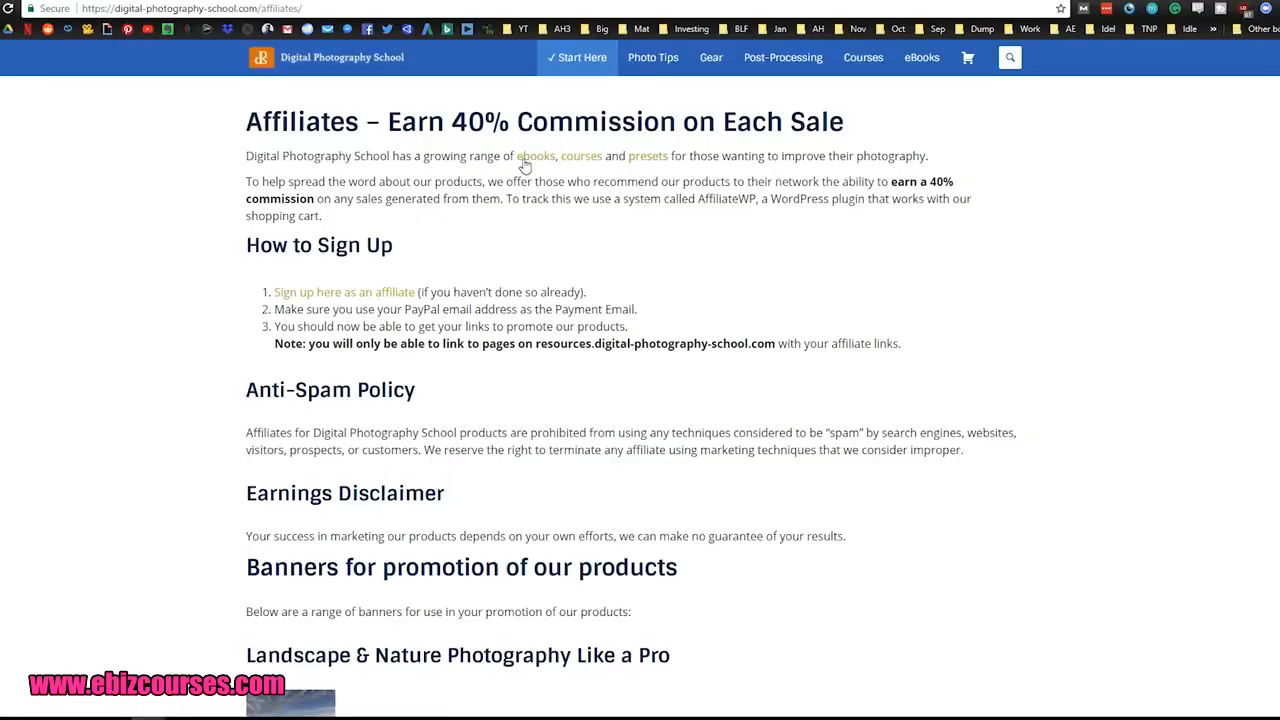
pyautogui.click(580, 160)
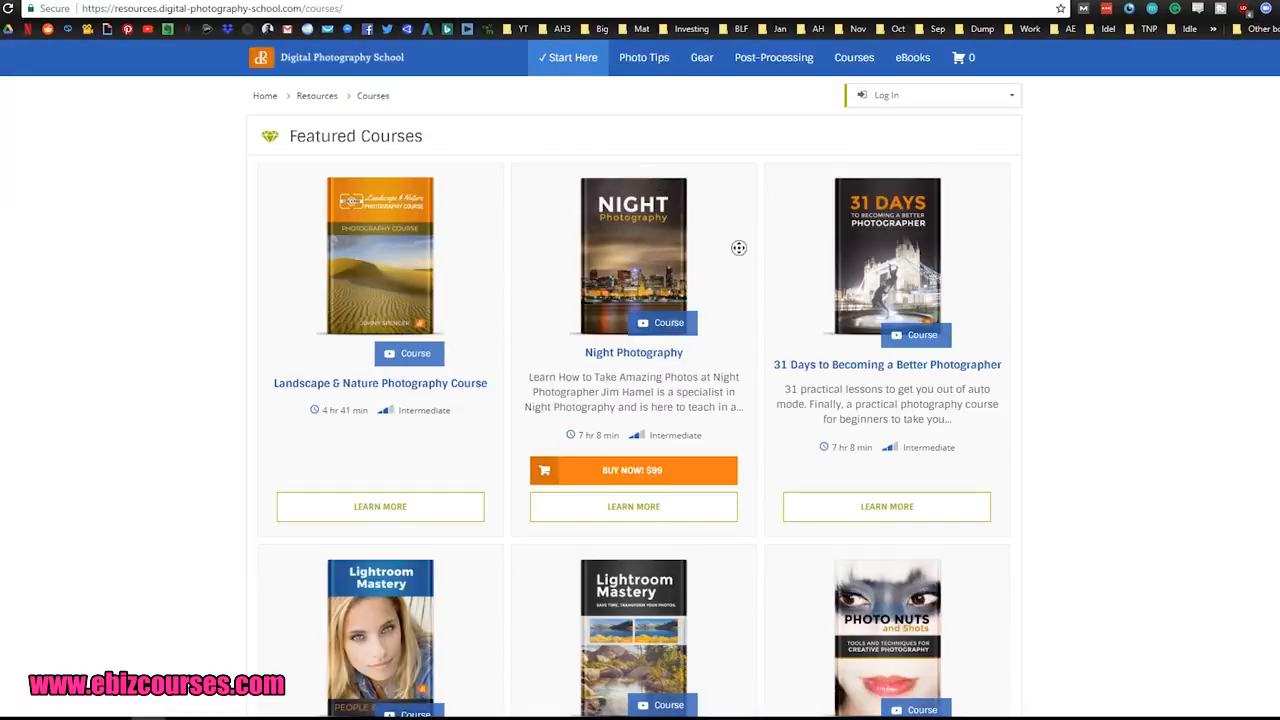
# Step: Browse the featured courses and open the Lightroom Mastery: People & Portraits course page
pyautogui.scroll(-2, 740, 265)
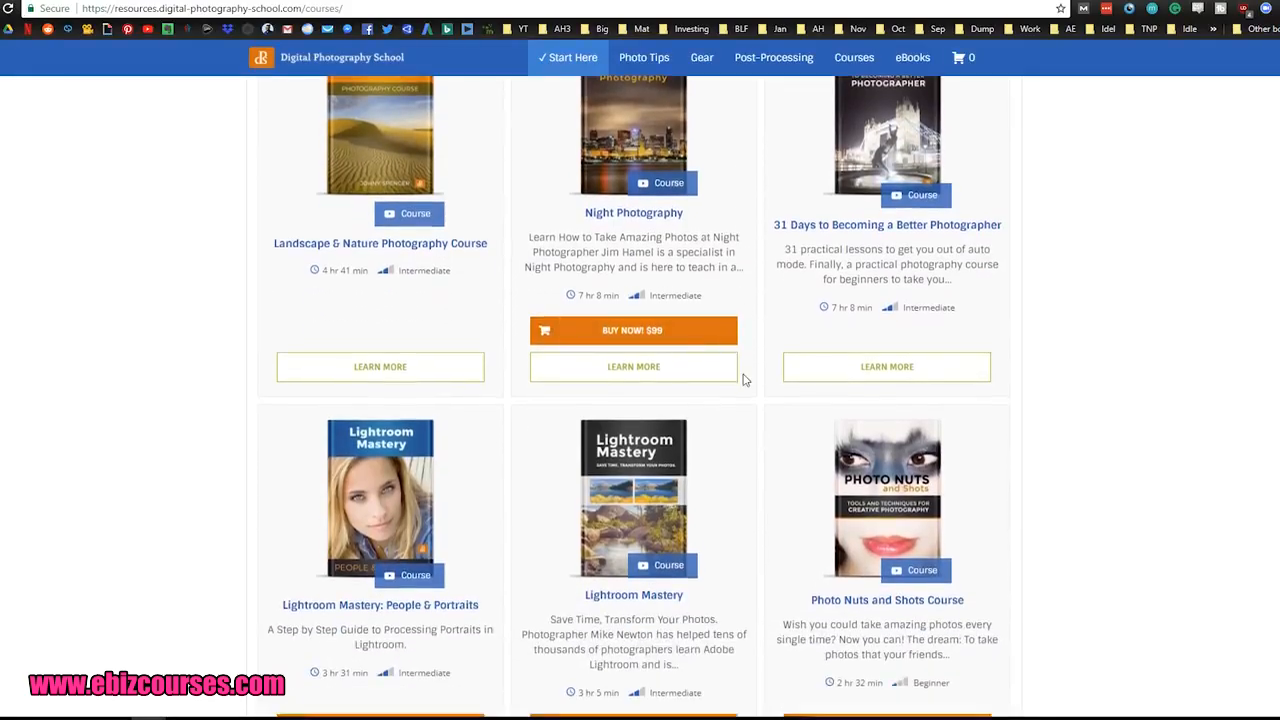
pyautogui.scroll(-4, 743, 378)
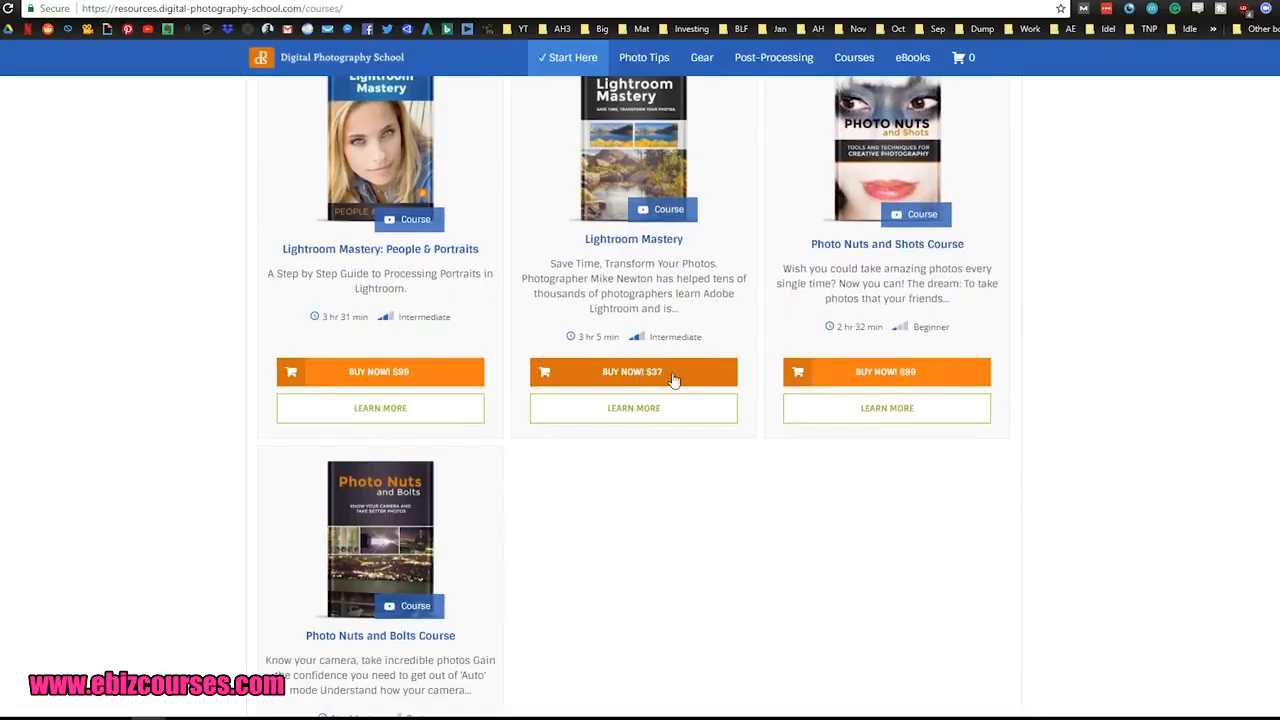
pyautogui.scroll(1, 512, 458)
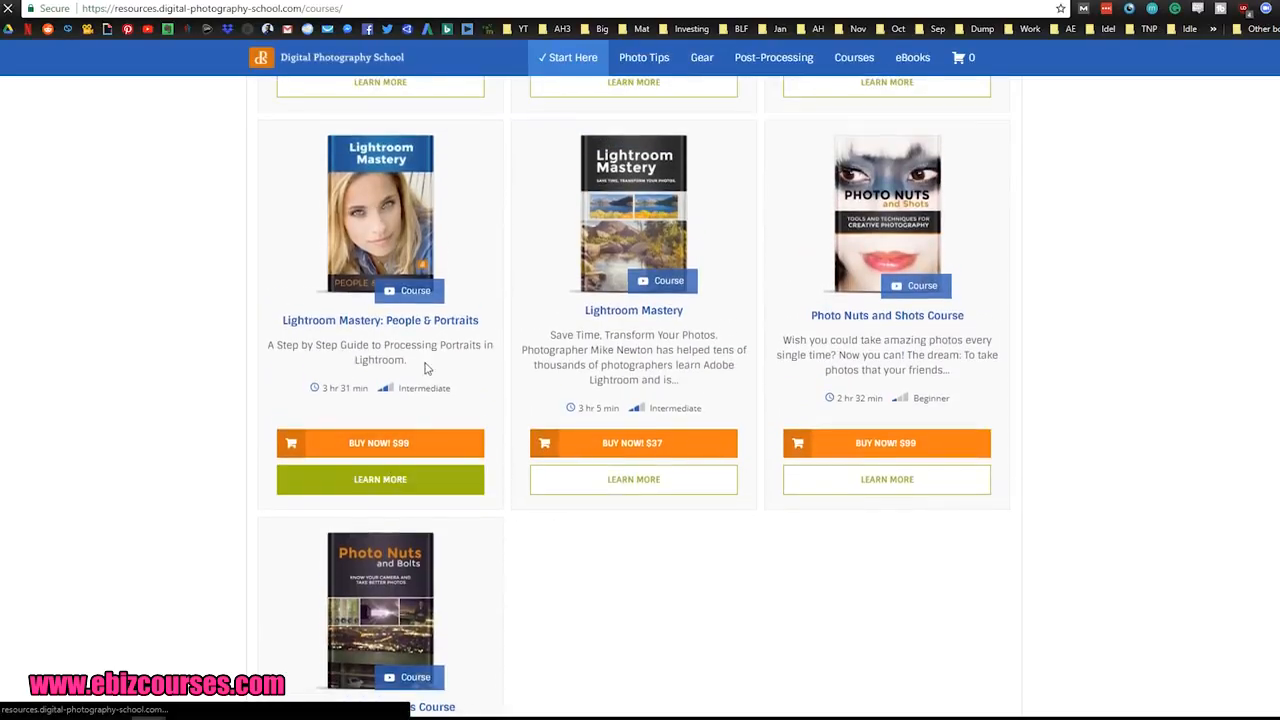
pyautogui.click(364, 314)
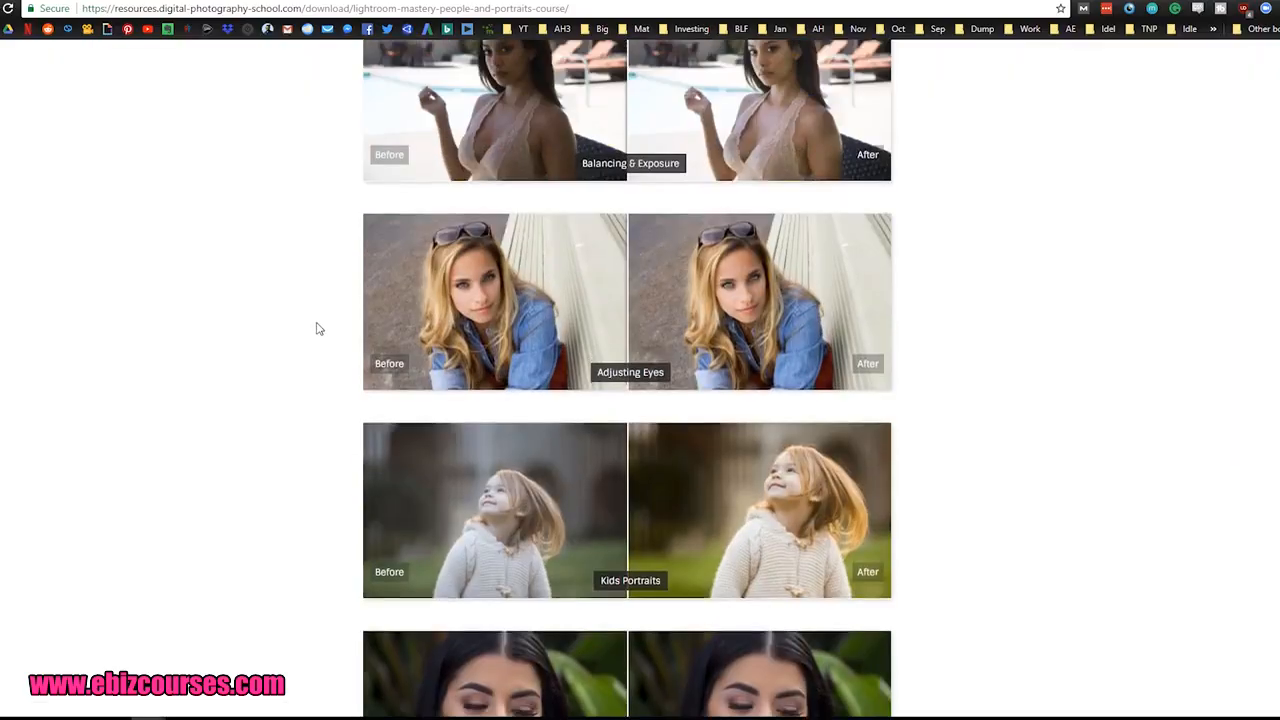
# Step: Examine the course sales page's headline, Start Course offer, introductory text and before-and-after examples as source material for the thank-you page
pyautogui.scroll(10, 318, 328)
pyautogui.scroll(1, 320, 365)
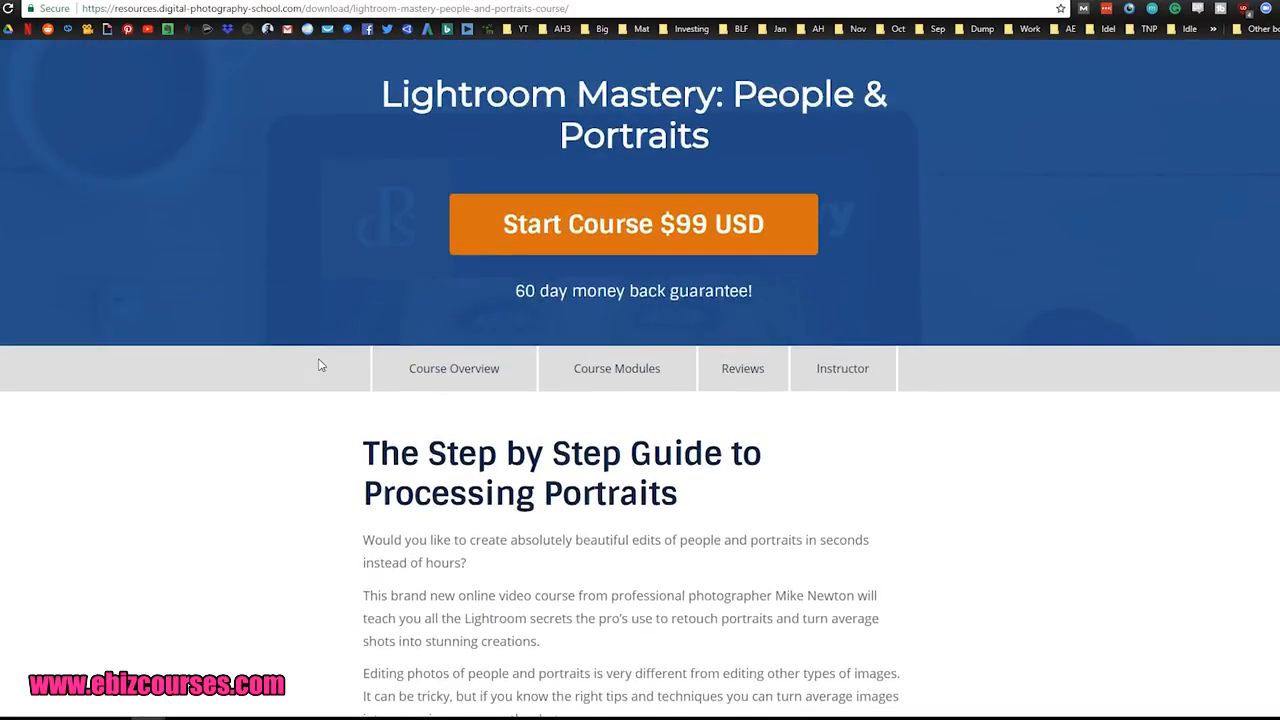
pyautogui.scroll(-5, 319, 428)
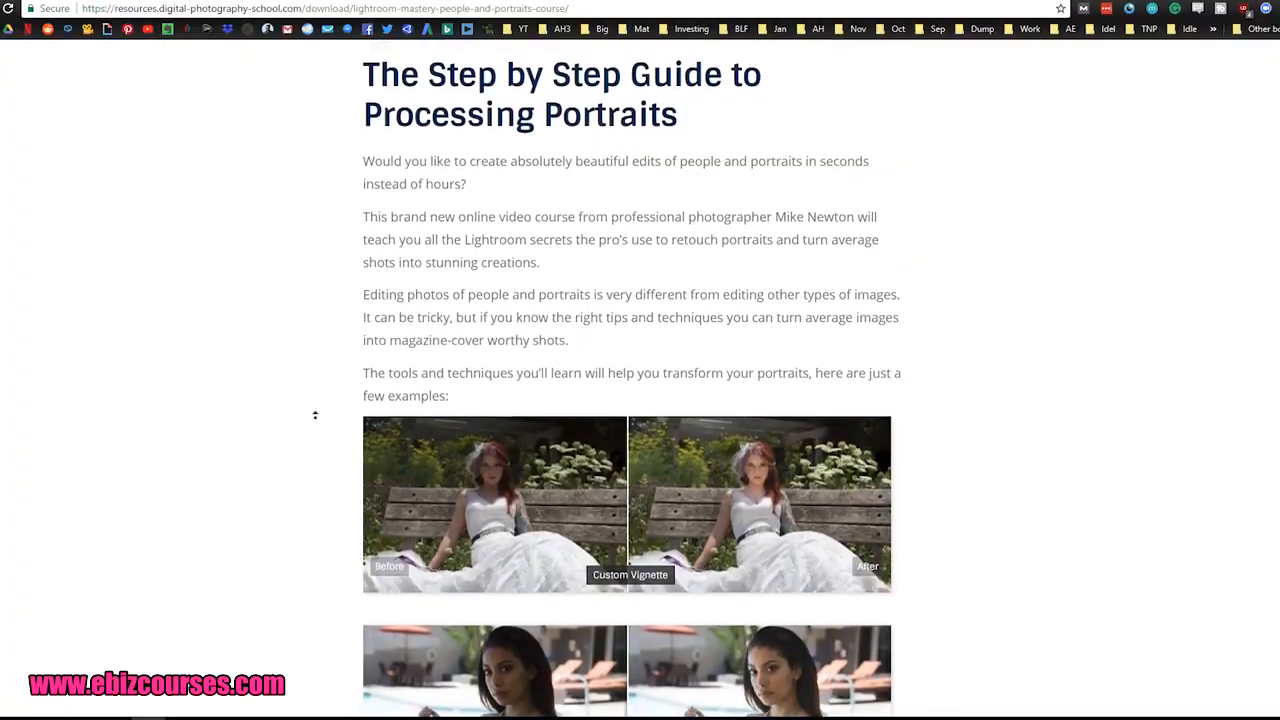
pyautogui.scroll(4, 323, 417)
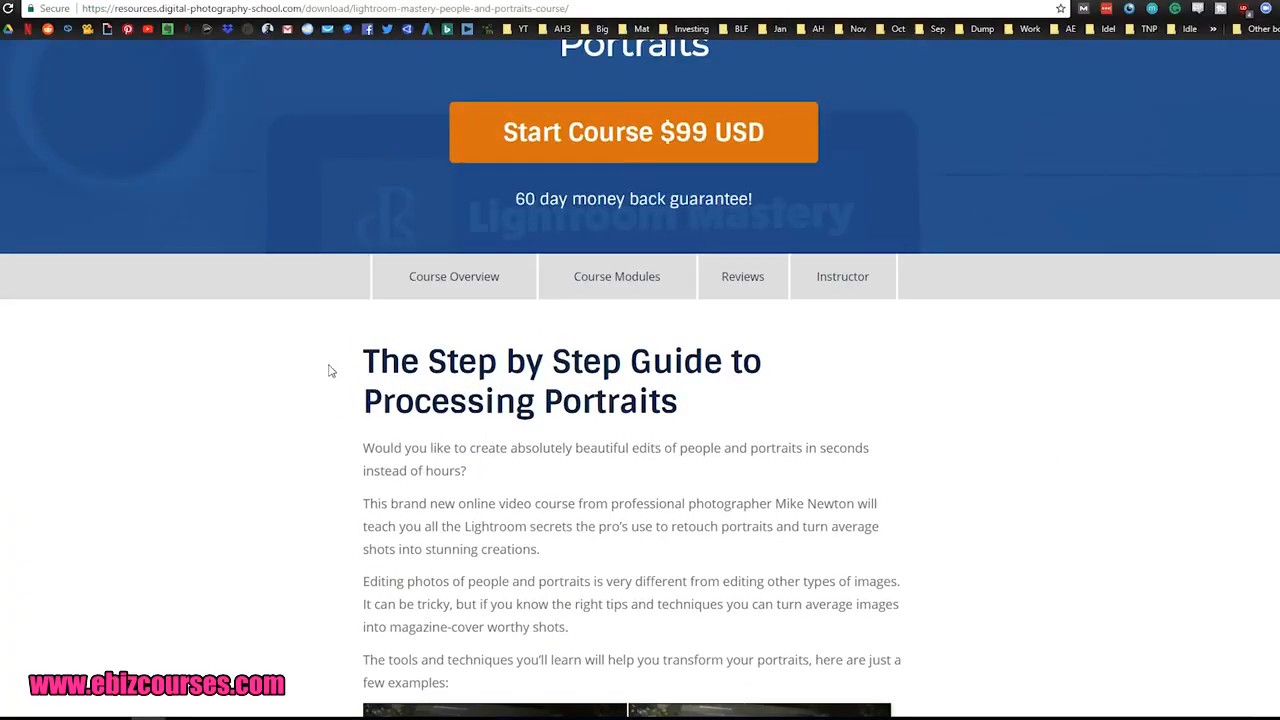
pyautogui.scroll(2, 340, 362)
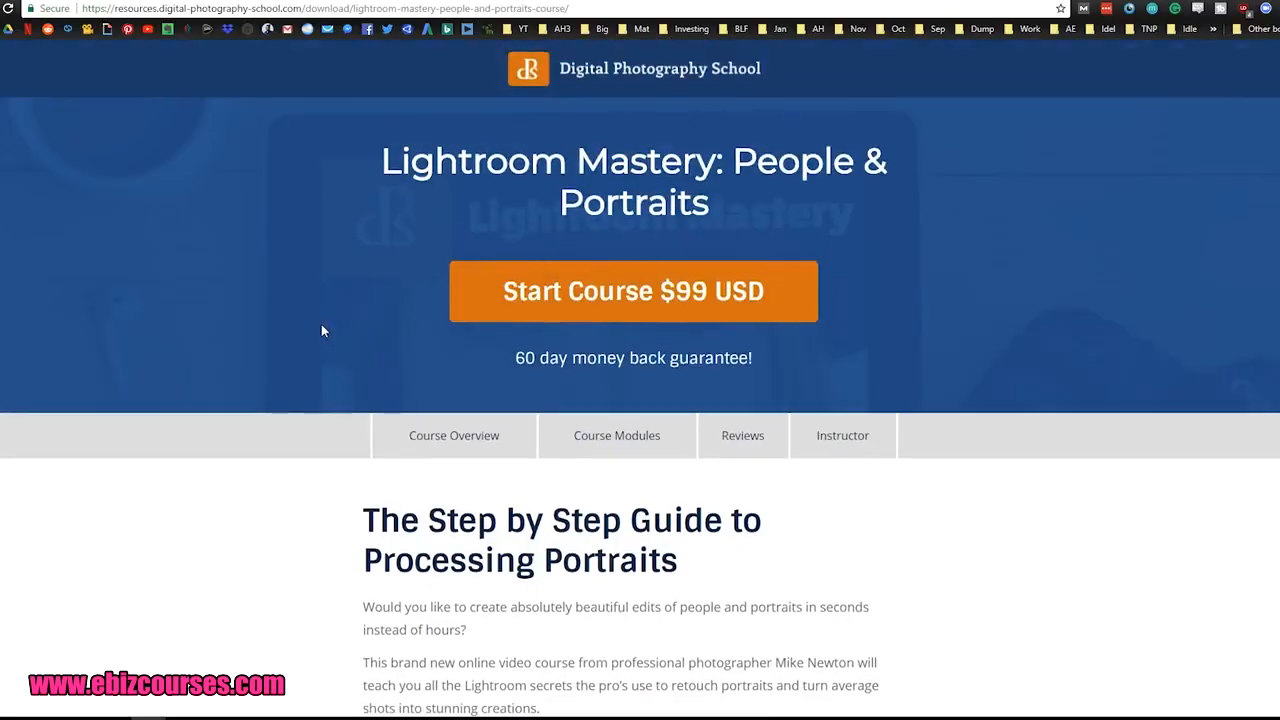
pyautogui.scroll(-1, 321, 330)
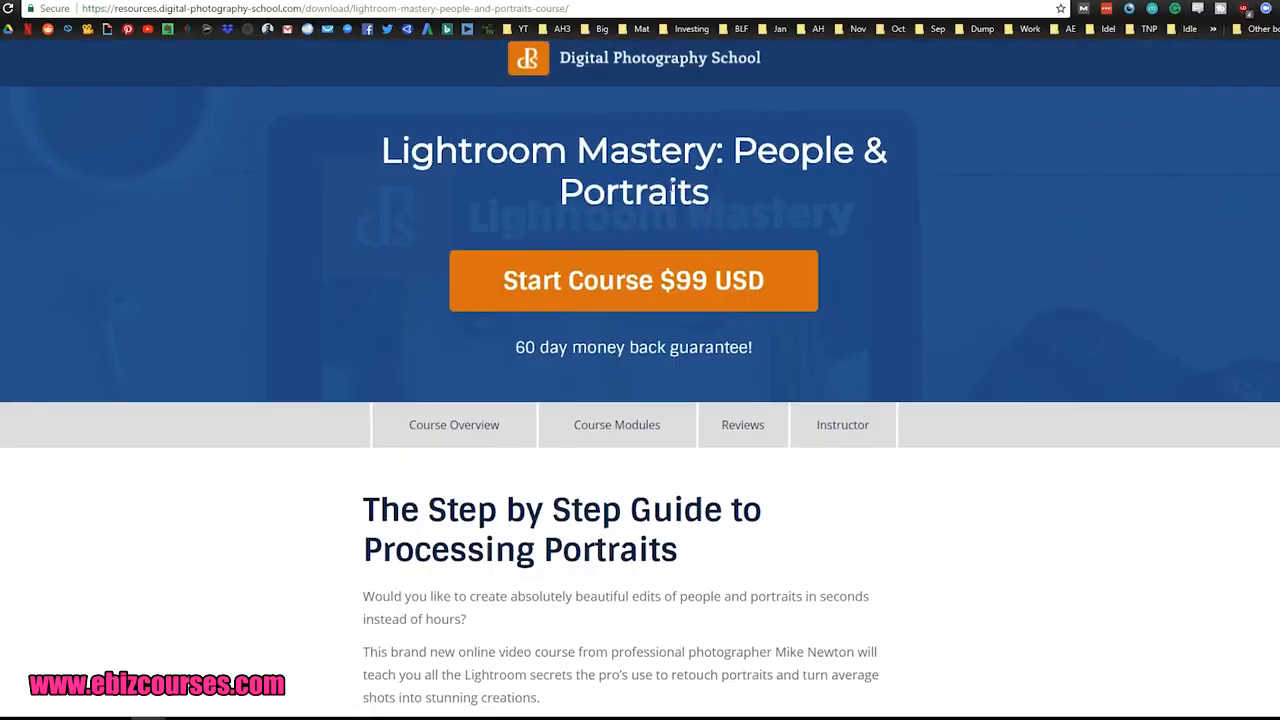
pyautogui.scroll(-15, 270, 343)
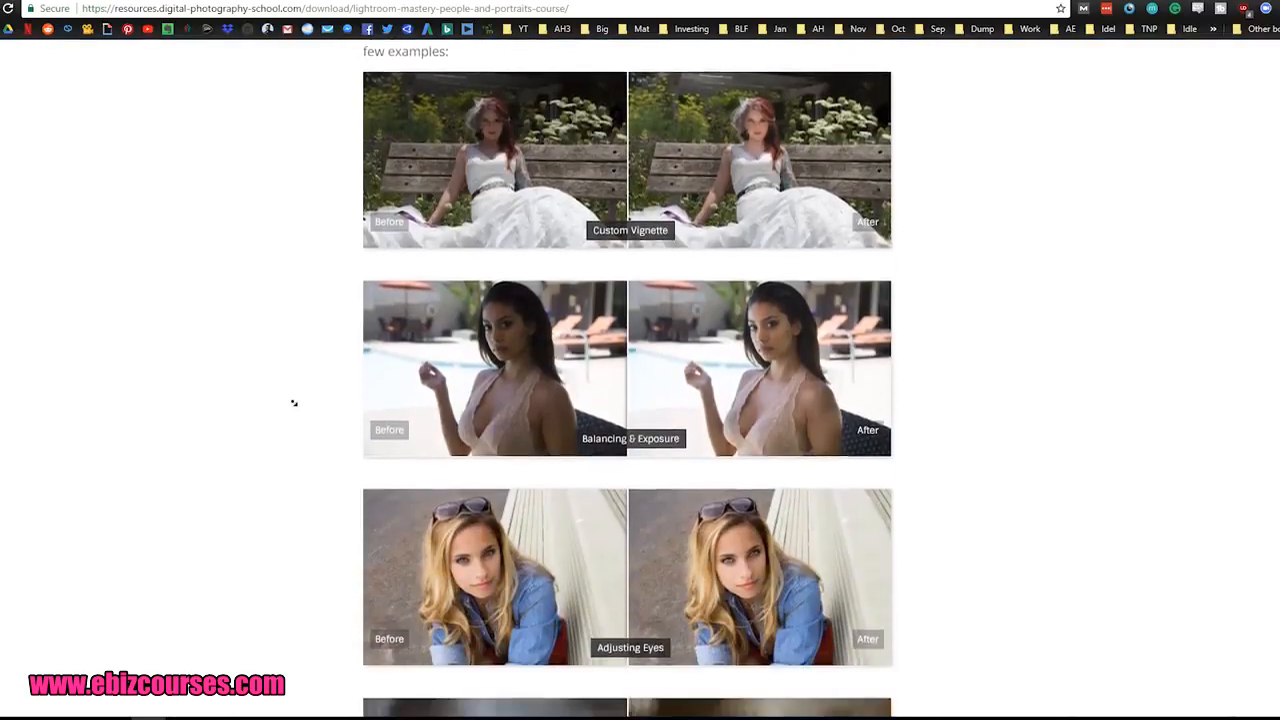
pyautogui.scroll(15, 283, 360)
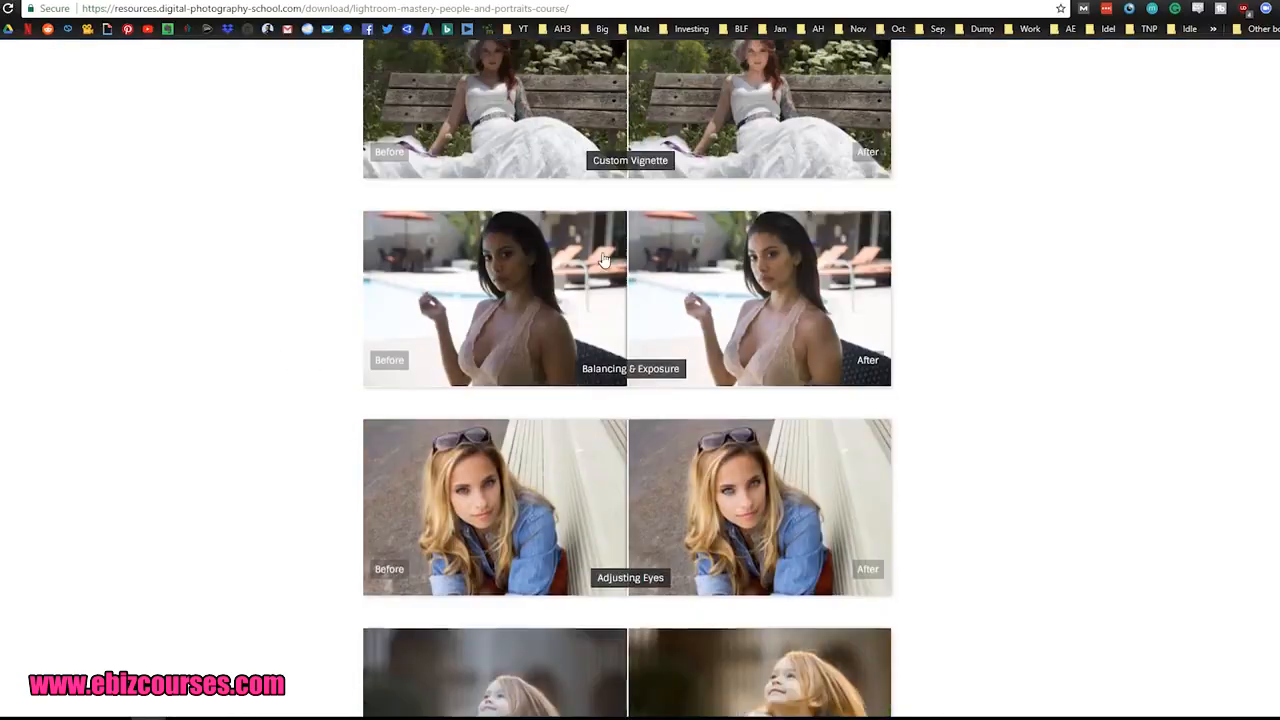
pyautogui.scroll(1, 835, 243)
pyautogui.scroll(-20, 965, 352)
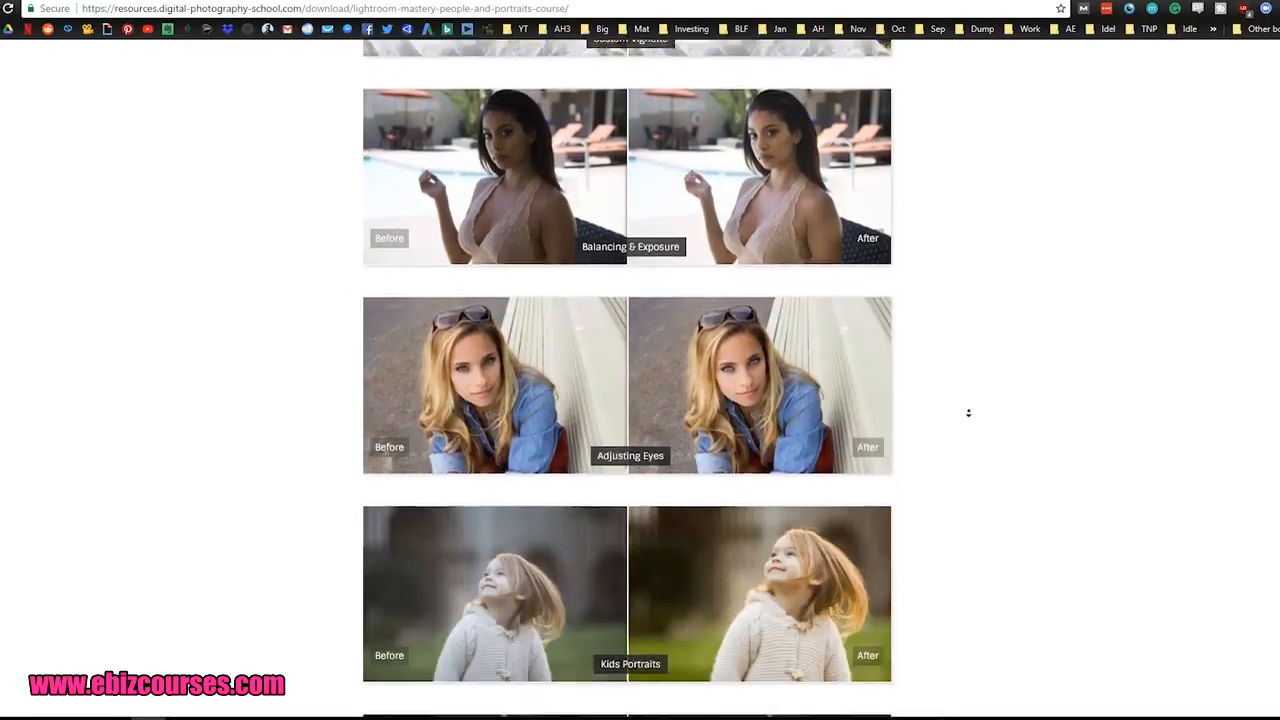
pyautogui.scroll(20, 965, 341)
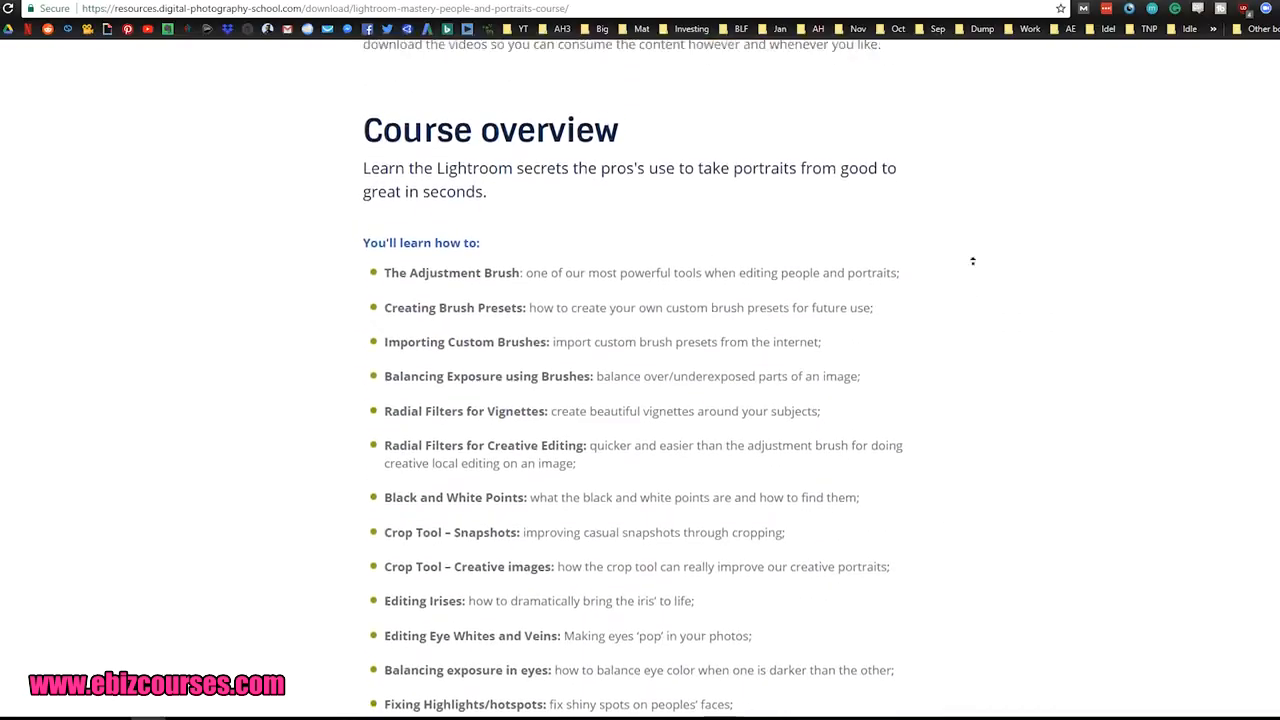
pyautogui.scroll(1, 975, 243)
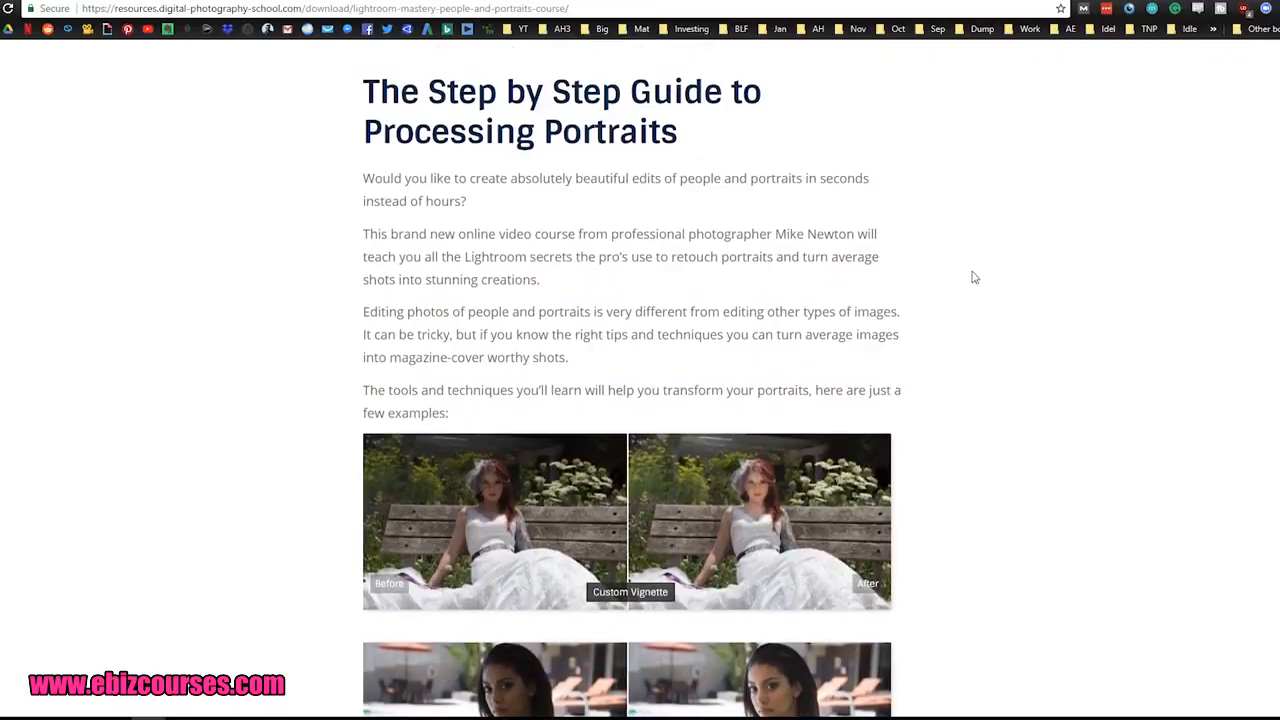
# Step: Examine the before-and-after portraits, the "In this course you'll learn how to use" list, the course overview and the course modules
pyautogui.scroll(-1, 930, 300)
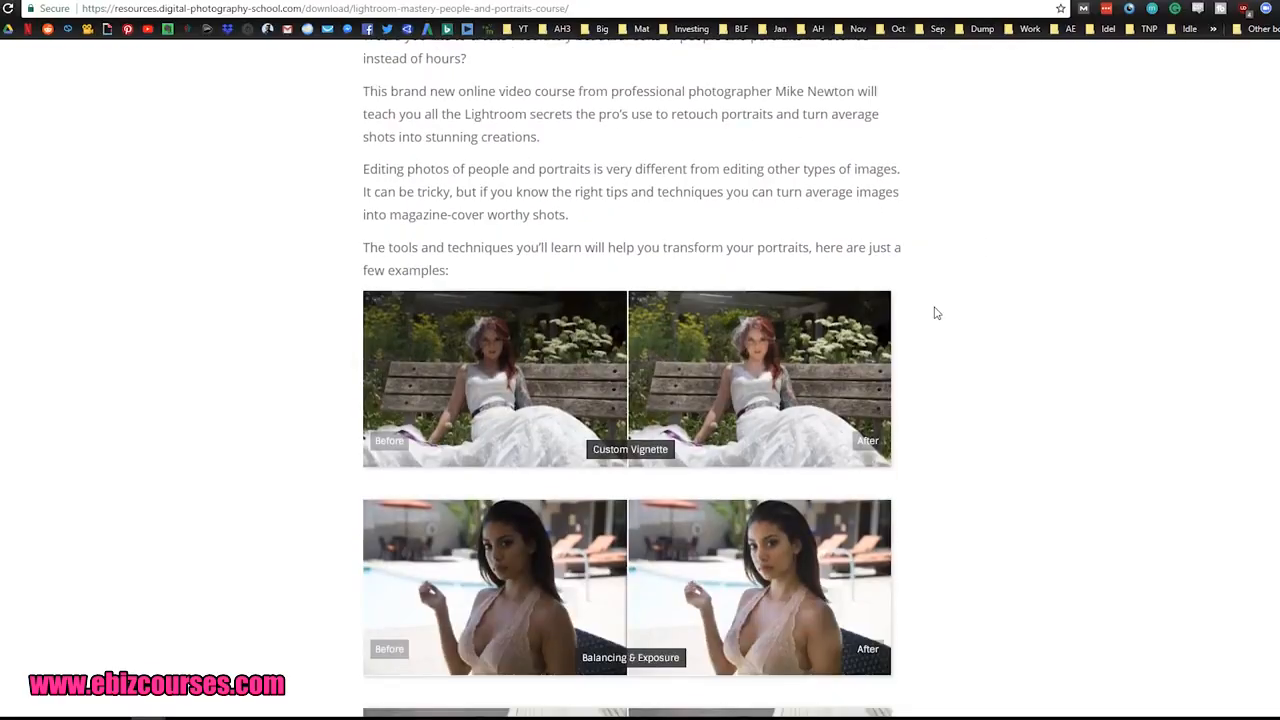
pyautogui.scroll(-2, 936, 313)
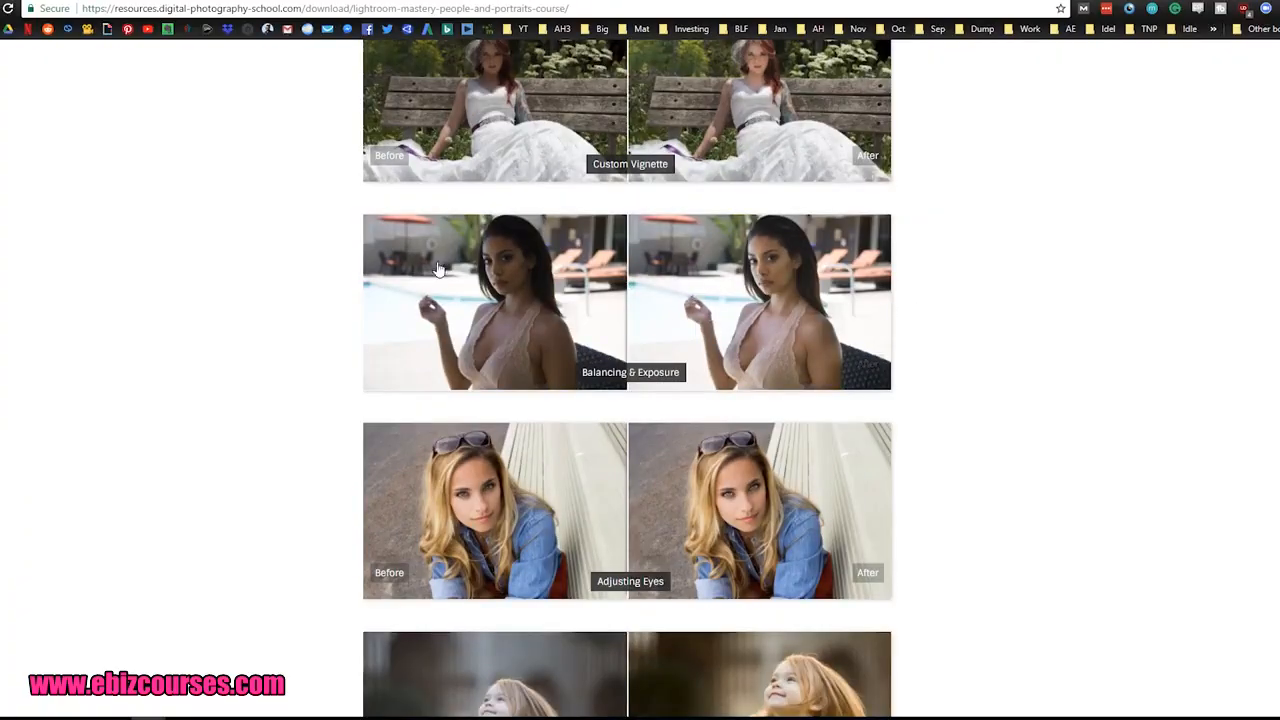
pyautogui.scroll(-1, 606, 369)
pyautogui.scroll(-2, 625, 370)
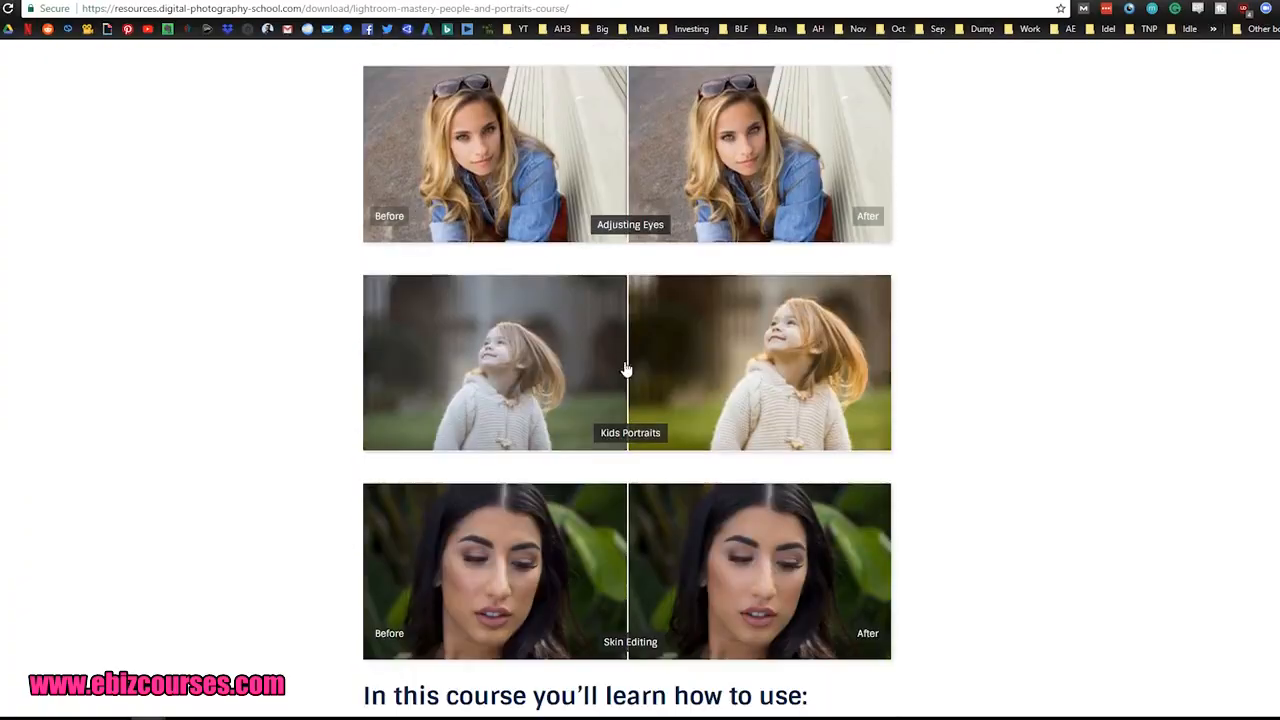
pyautogui.scroll(-1, 560, 360)
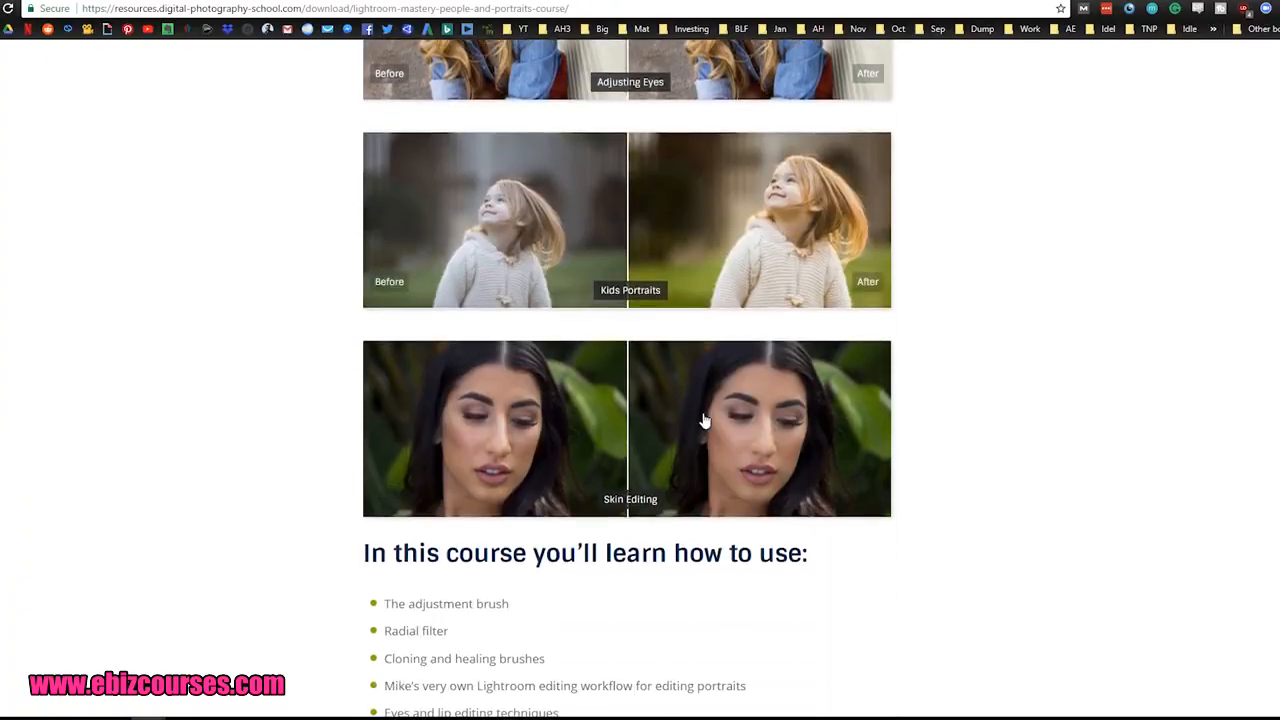
pyautogui.scroll(-1, 704, 421)
pyautogui.scroll(-1, 600, 330)
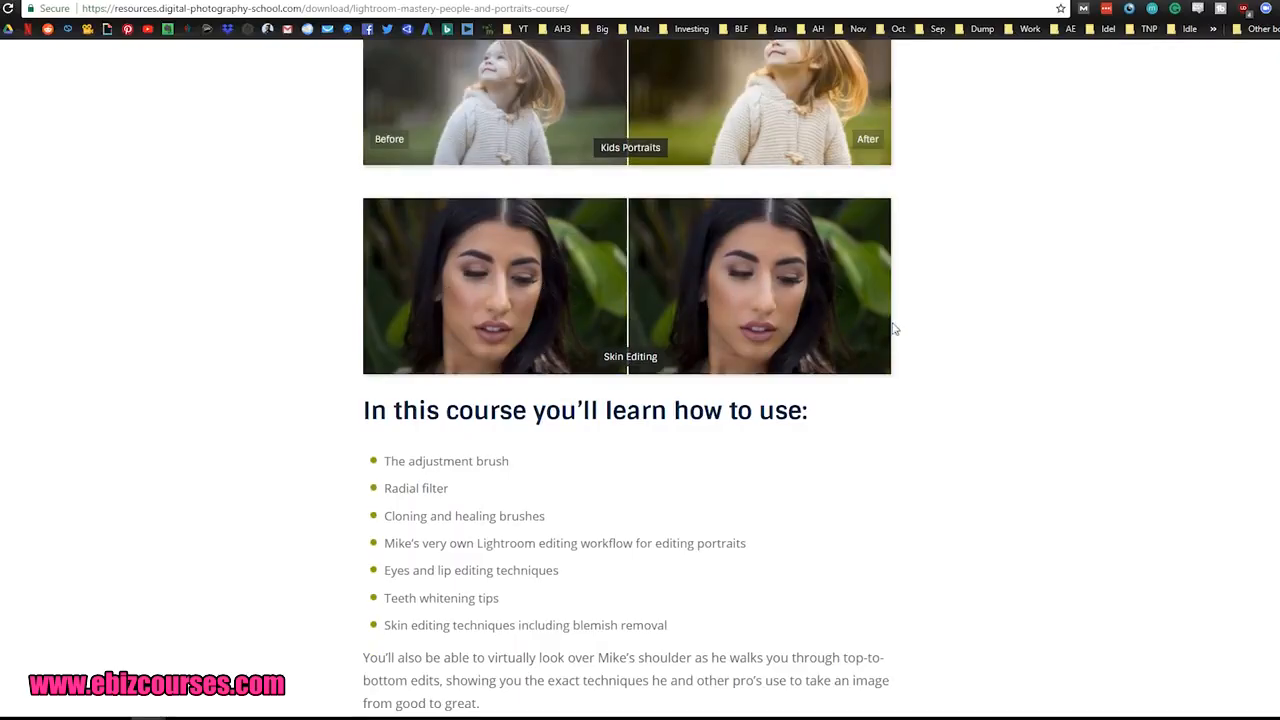
pyautogui.scroll(-3, 943, 310)
pyautogui.scroll(-9, 943, 314)
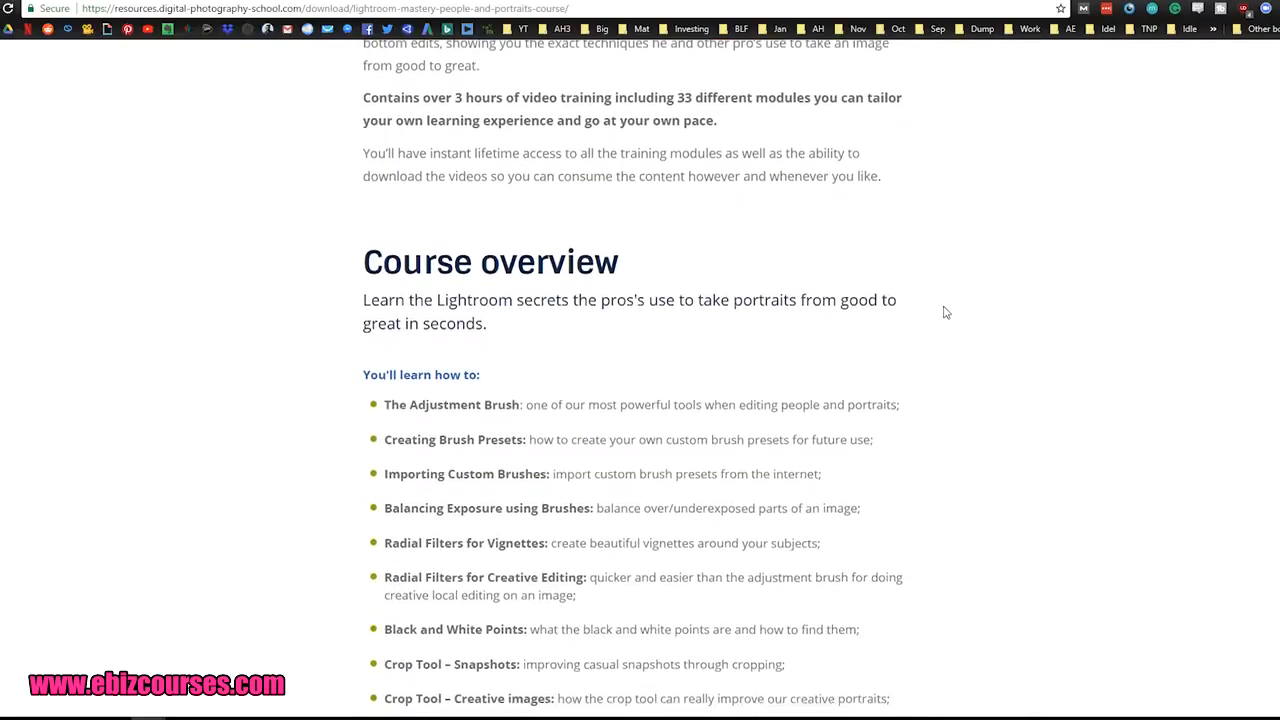
pyautogui.scroll(-5, 388, 165)
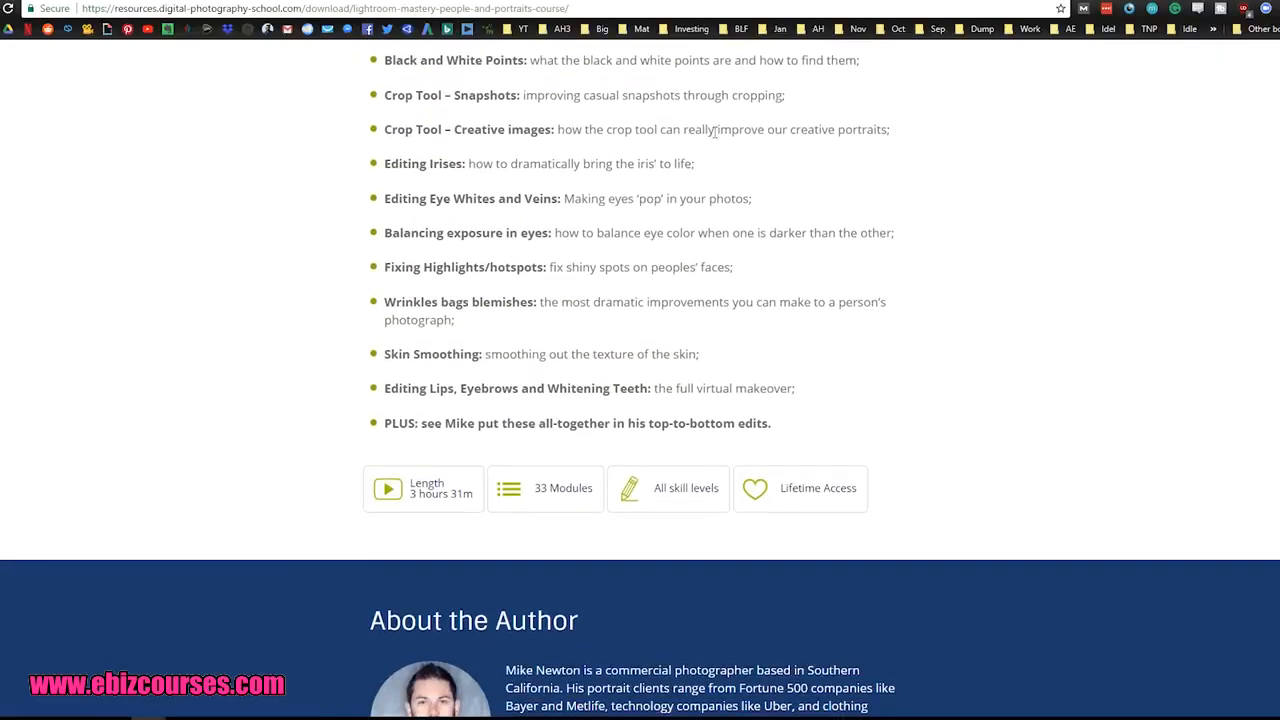
pyautogui.scroll(-18, 524, 409)
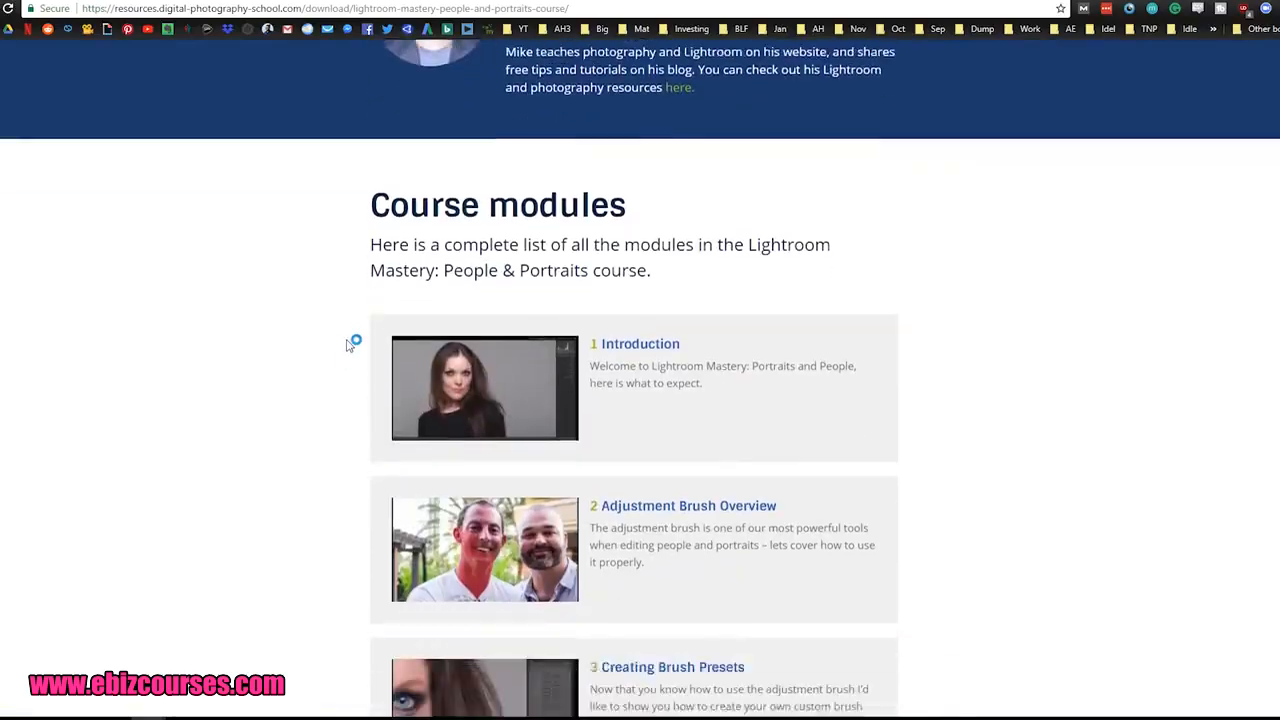
pyautogui.scroll(-3, 340, 330)
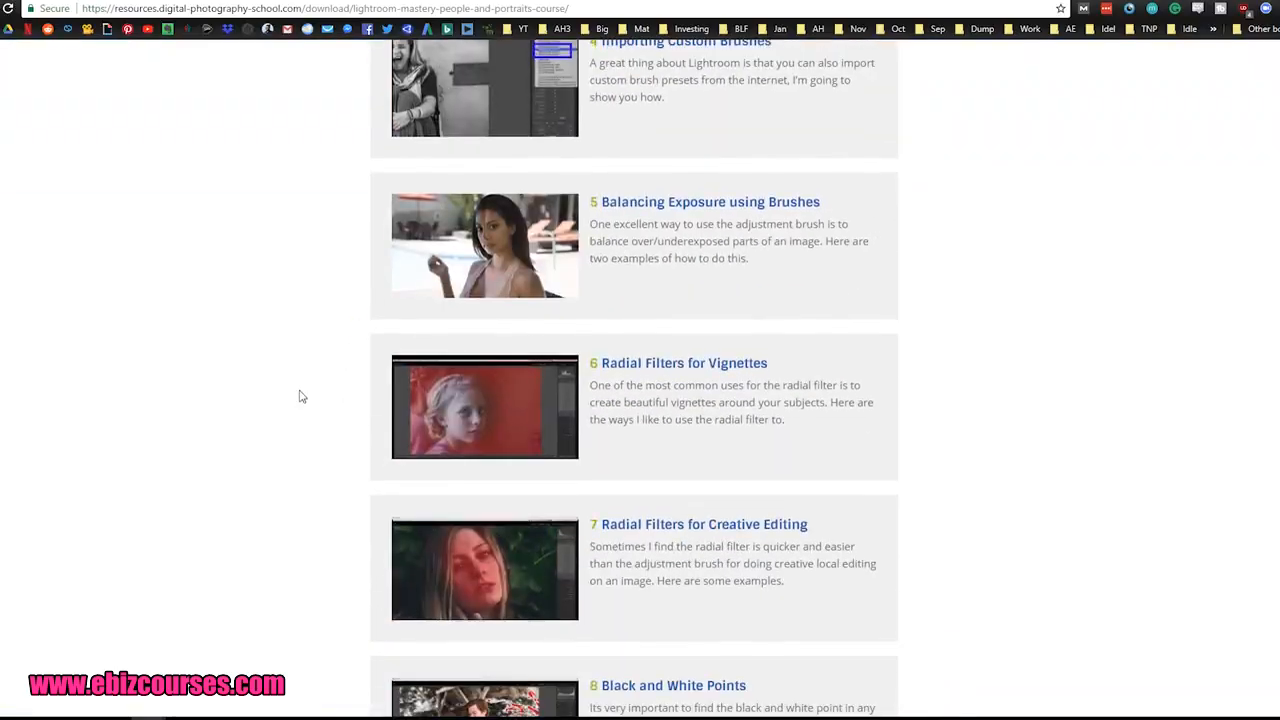
# Step: Examine the remaining course modules and the customer testimonials on the Lightroom Mastery: People & Portraits sales page
pyautogui.scroll(-20, 300, 390)
pyautogui.scroll(-15, 310, 360)
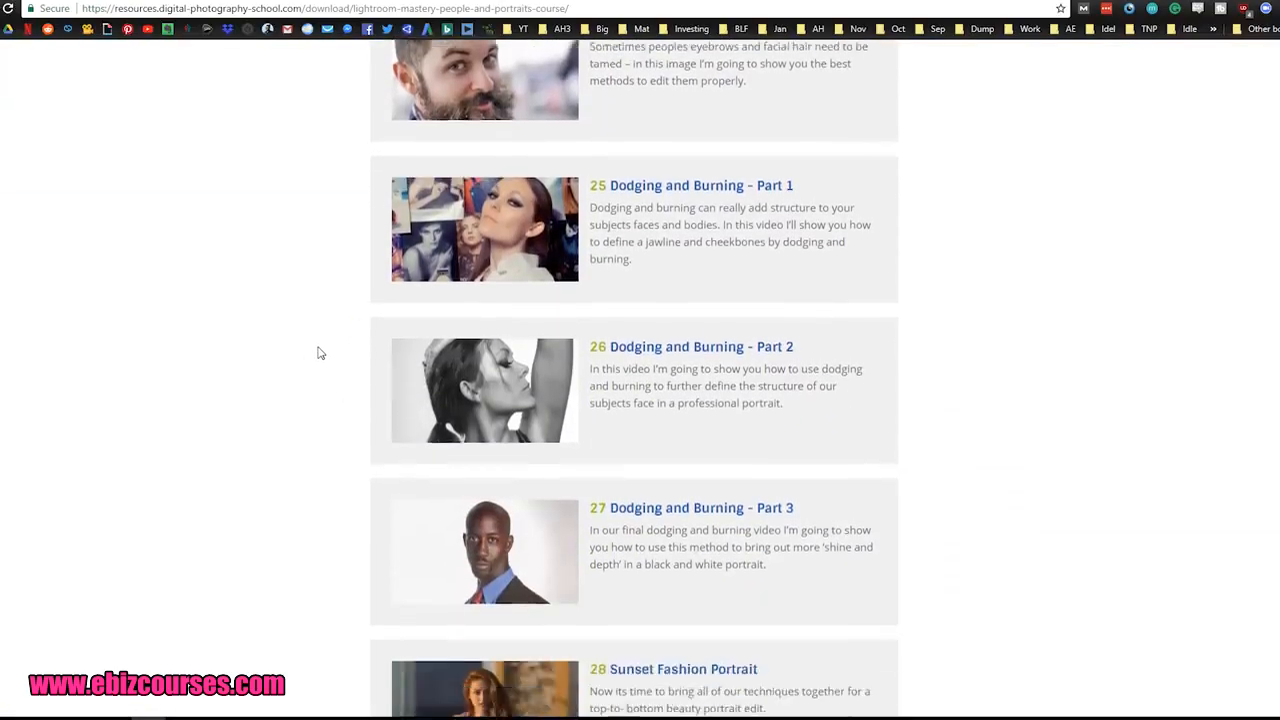
pyautogui.scroll(-10, 320, 347)
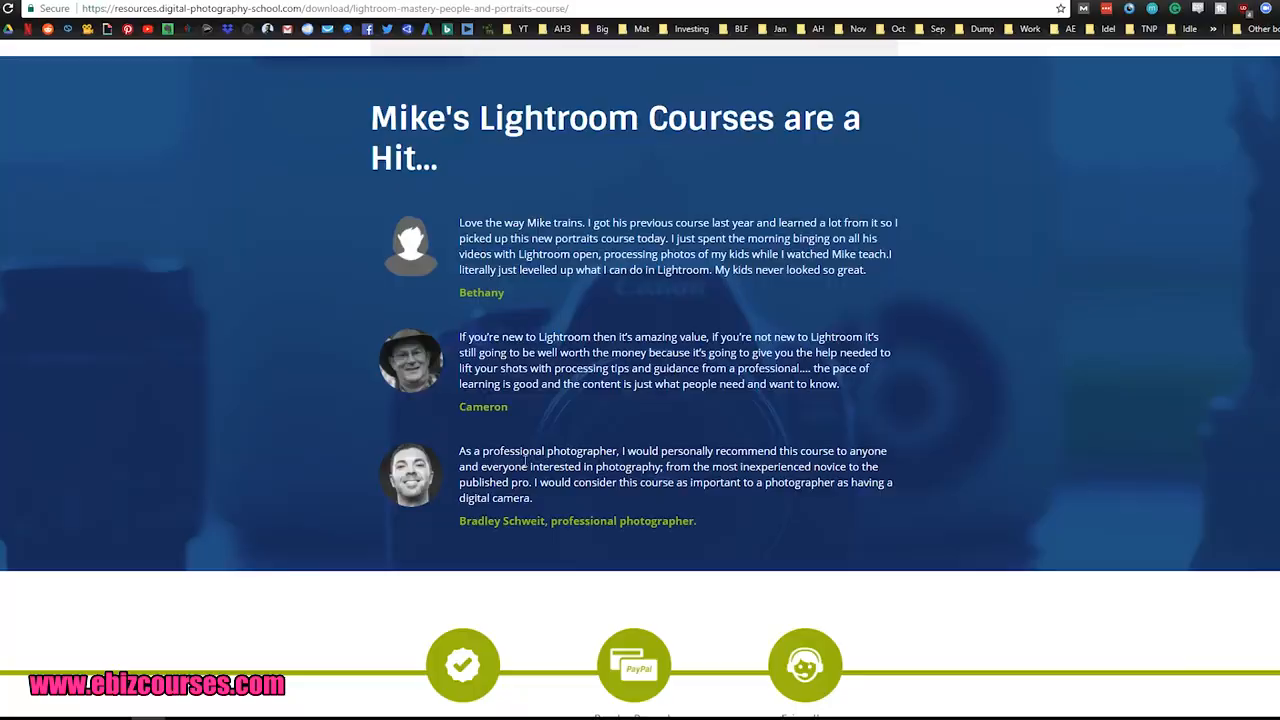
pyautogui.scroll(-3, 316, 440)
pyautogui.scroll(3, 334, 420)
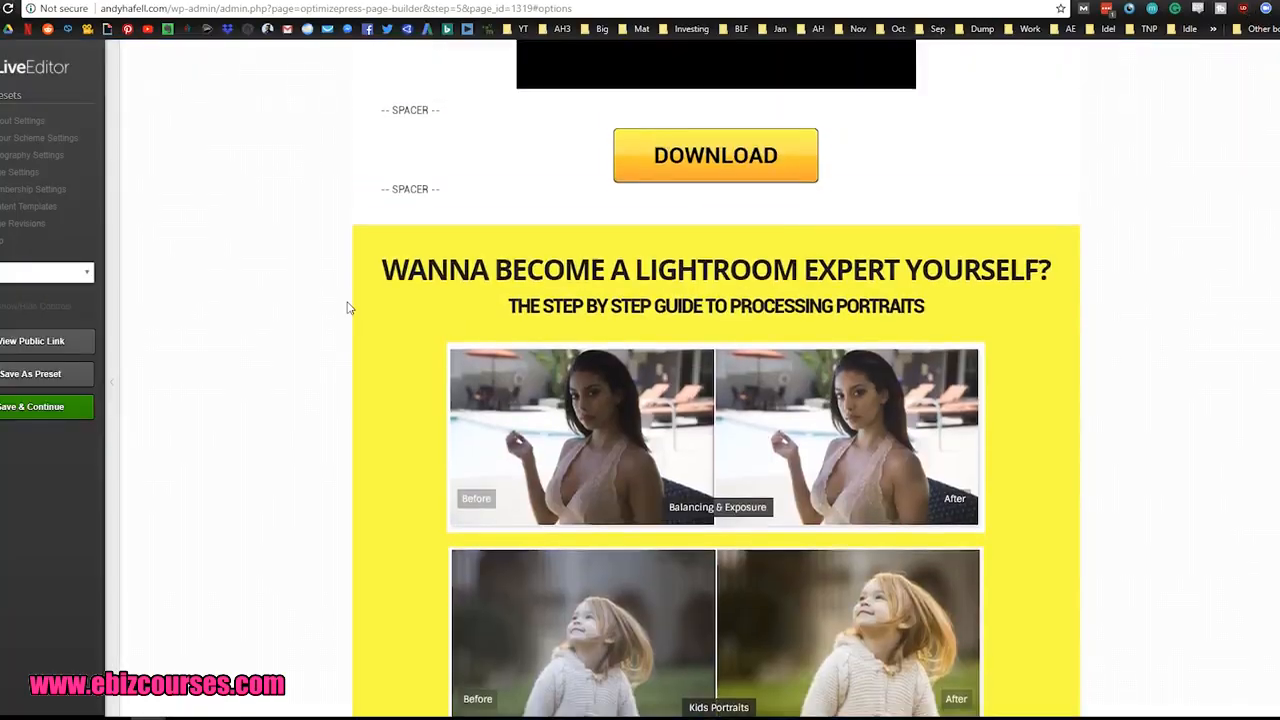
# Step: Switch to the thank-you page in the LiveEditor and review its before-and-after images, Get Started Now buttons, course bullet list and testimonials image
pyautogui.scroll(-6, 346, 306)
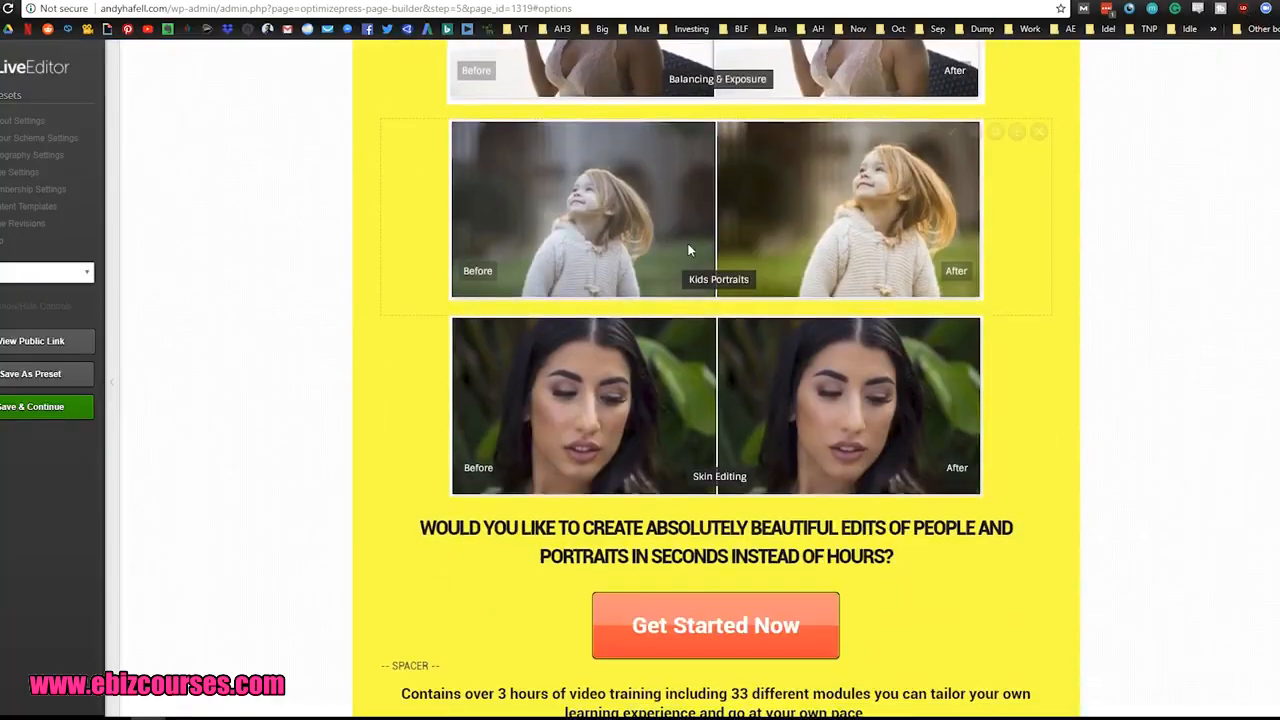
pyautogui.scroll(-3, 818, 372)
pyautogui.scroll(2, 840, 376)
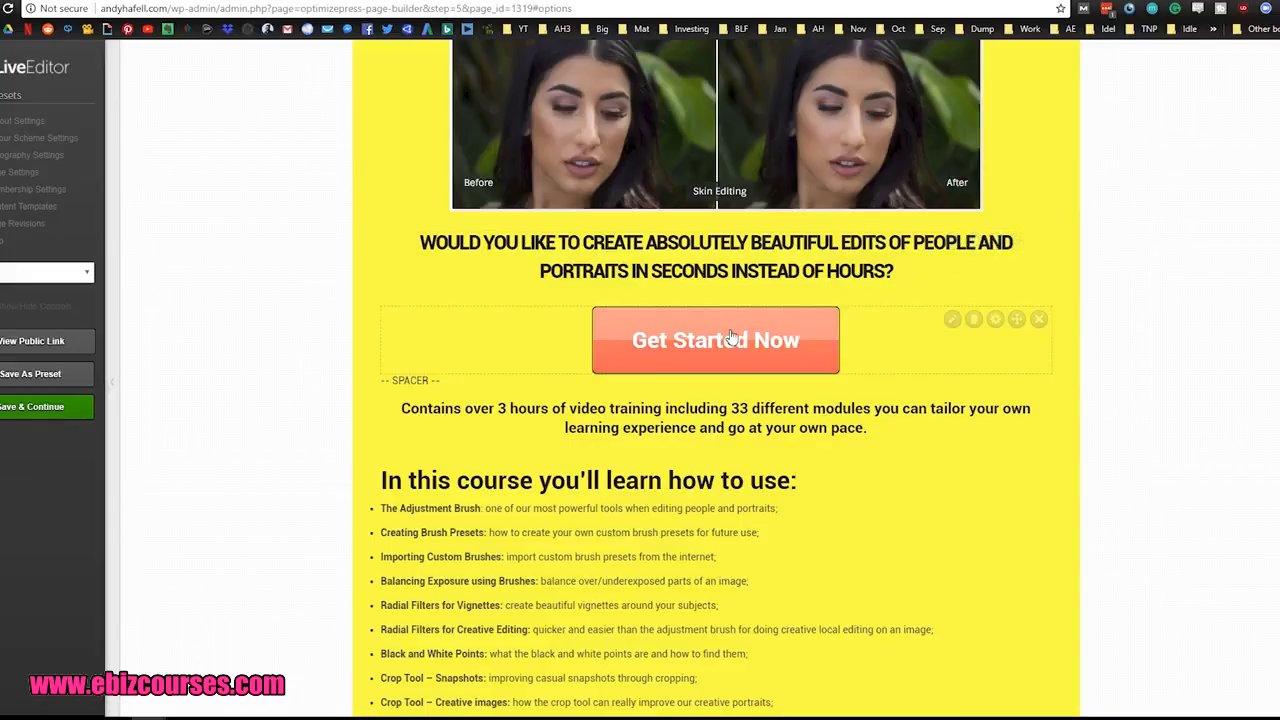
pyautogui.scroll(-2, 742, 320)
pyautogui.scroll(10, 750, 335)
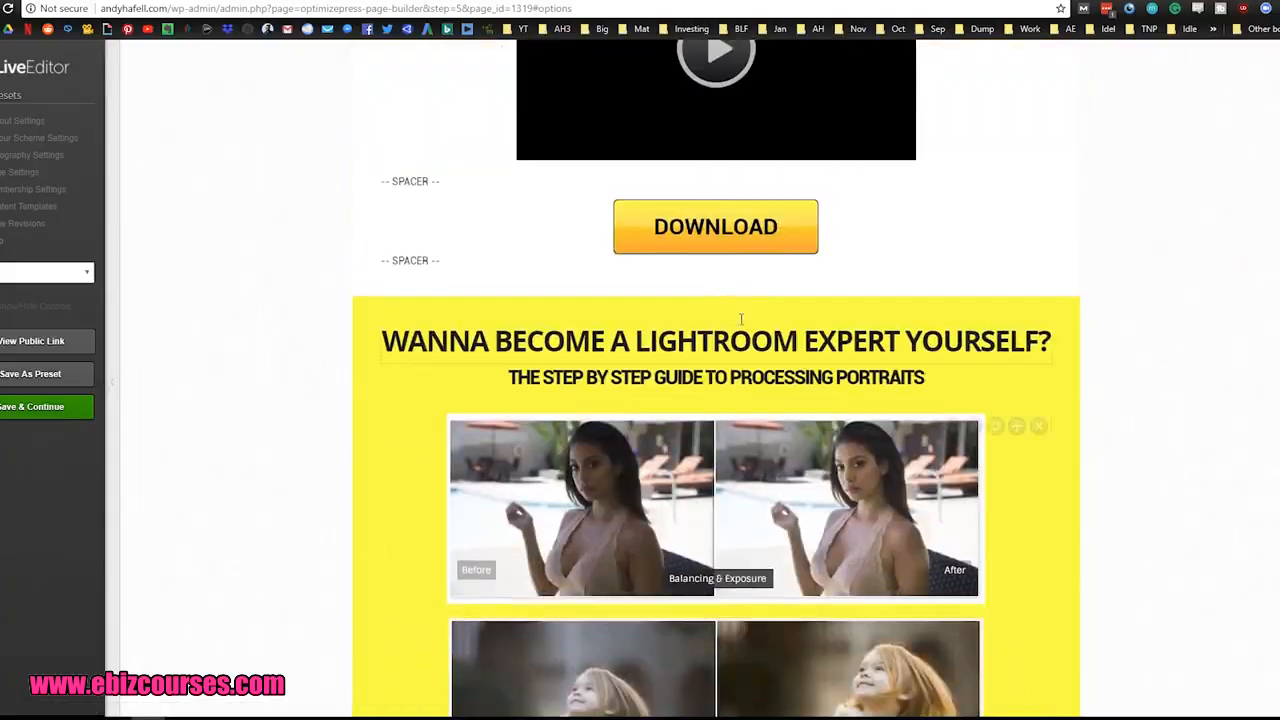
pyautogui.scroll(-3, 706, 240)
pyautogui.scroll(-8, 706, 240)
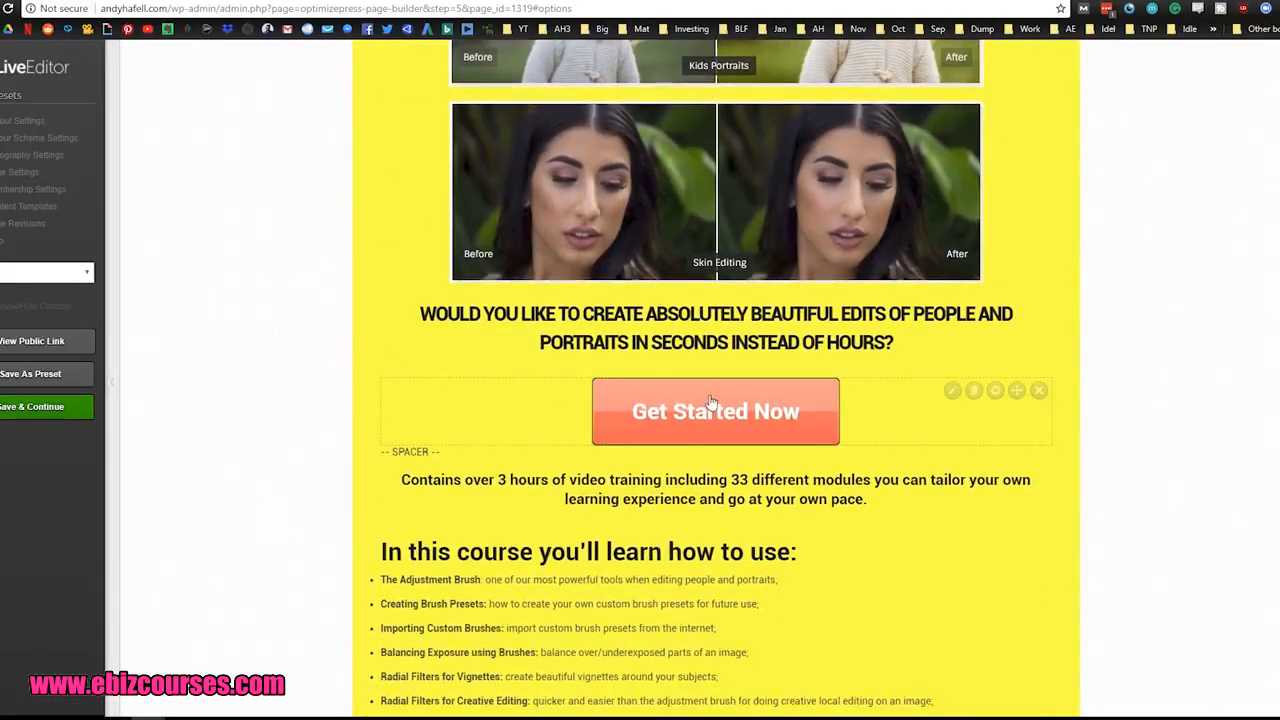
pyautogui.scroll(-13, 673, 403)
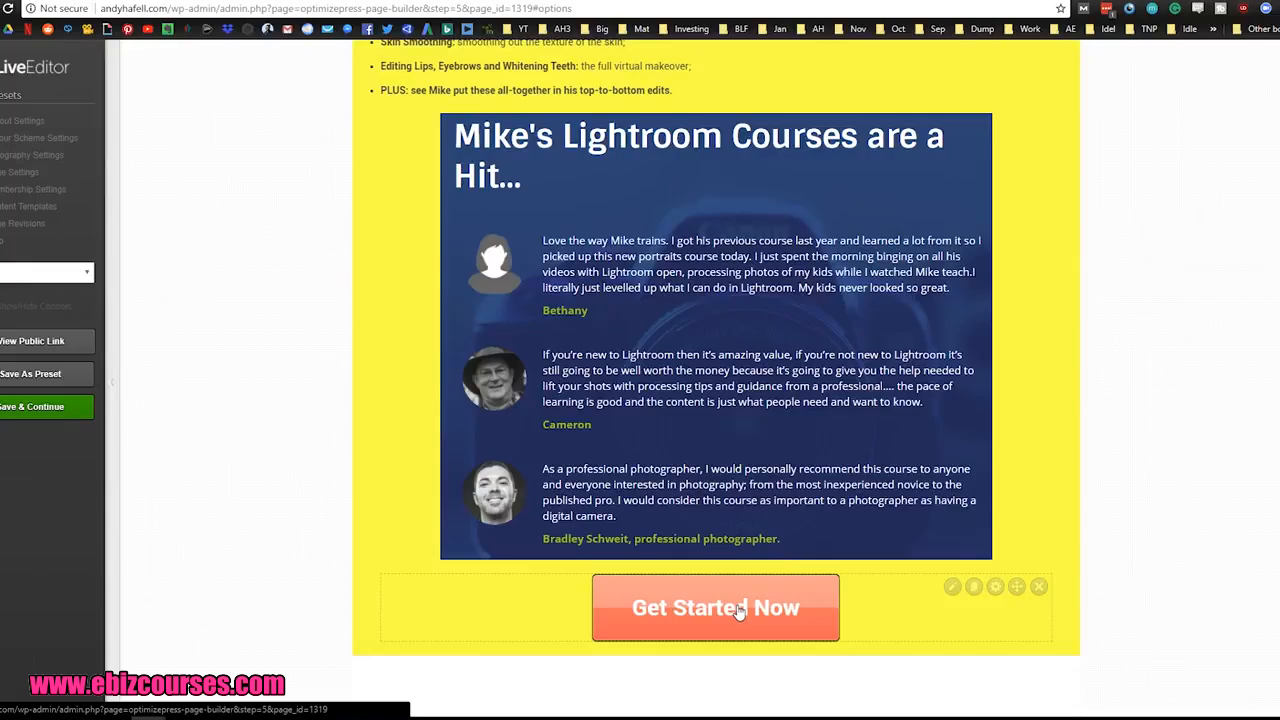
# Step: Review the thank-you page's free presets headline, video, DOWNLOAD button and the "Wanna become a Lightroom expert yourself?" section
pyautogui.scroll(17, 343, 462)
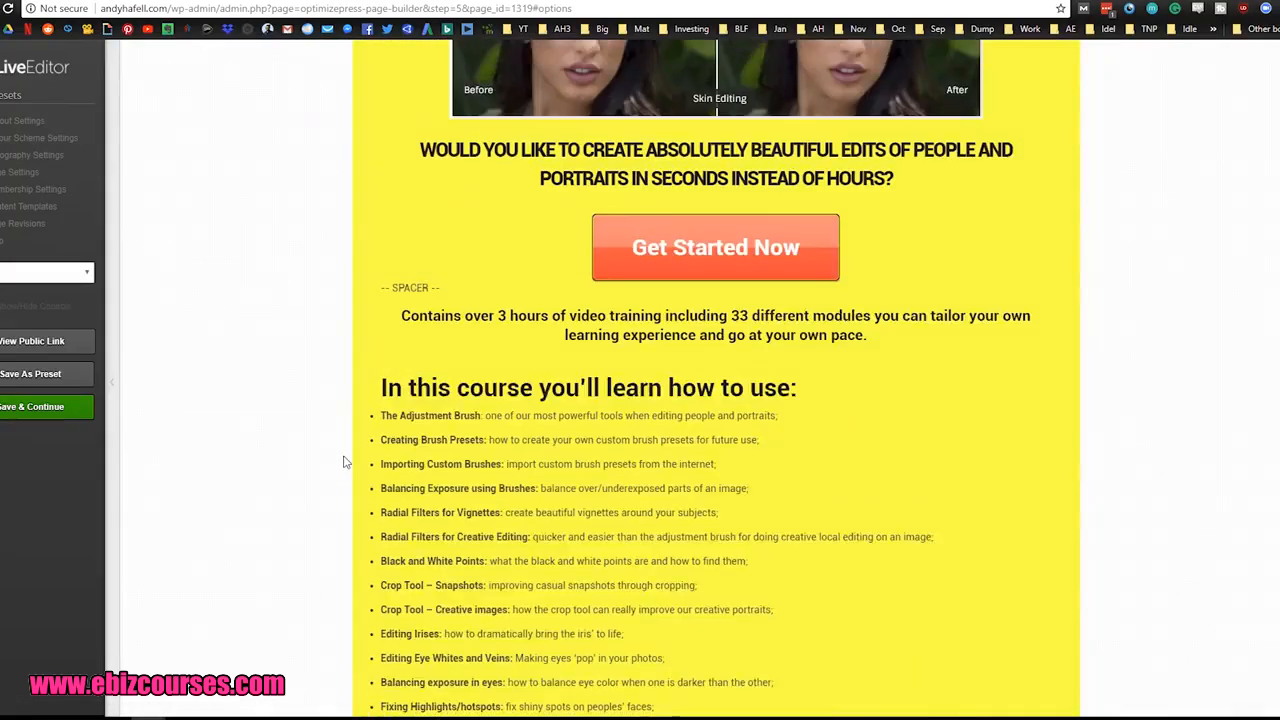
pyautogui.scroll(8, 343, 462)
pyautogui.scroll(1, 842, 272)
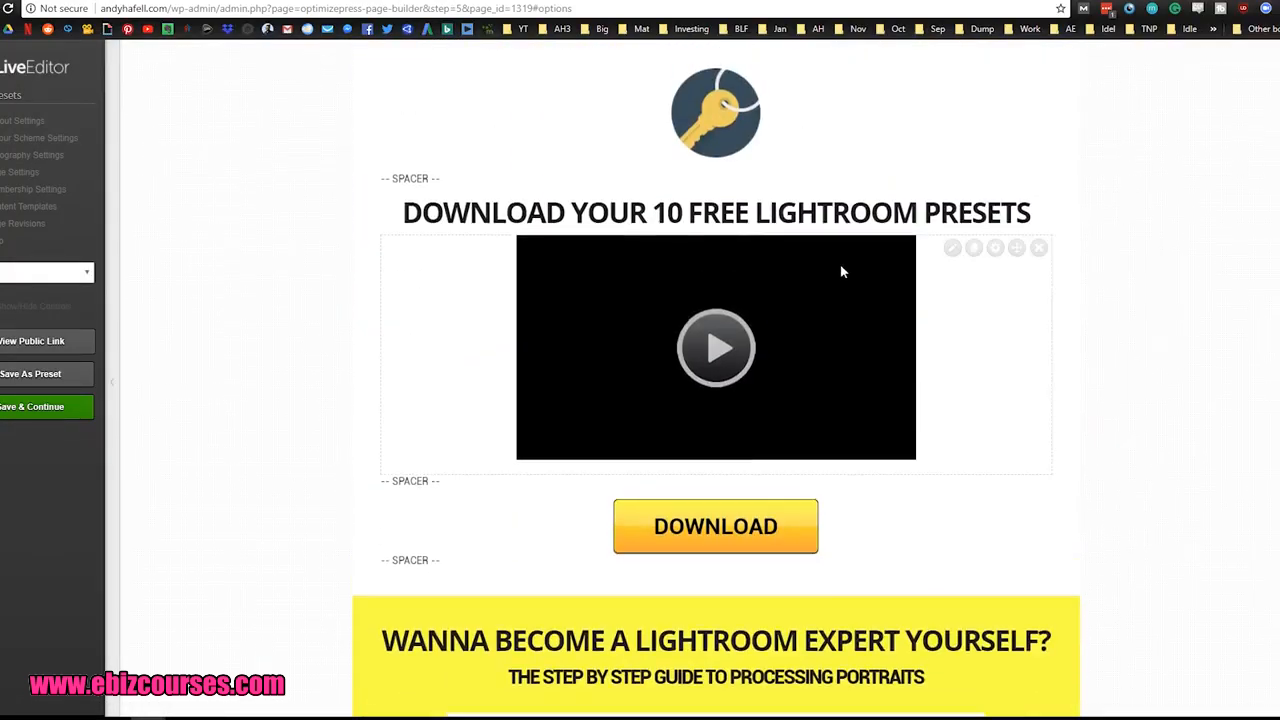
pyautogui.scroll(-3, 376, 409)
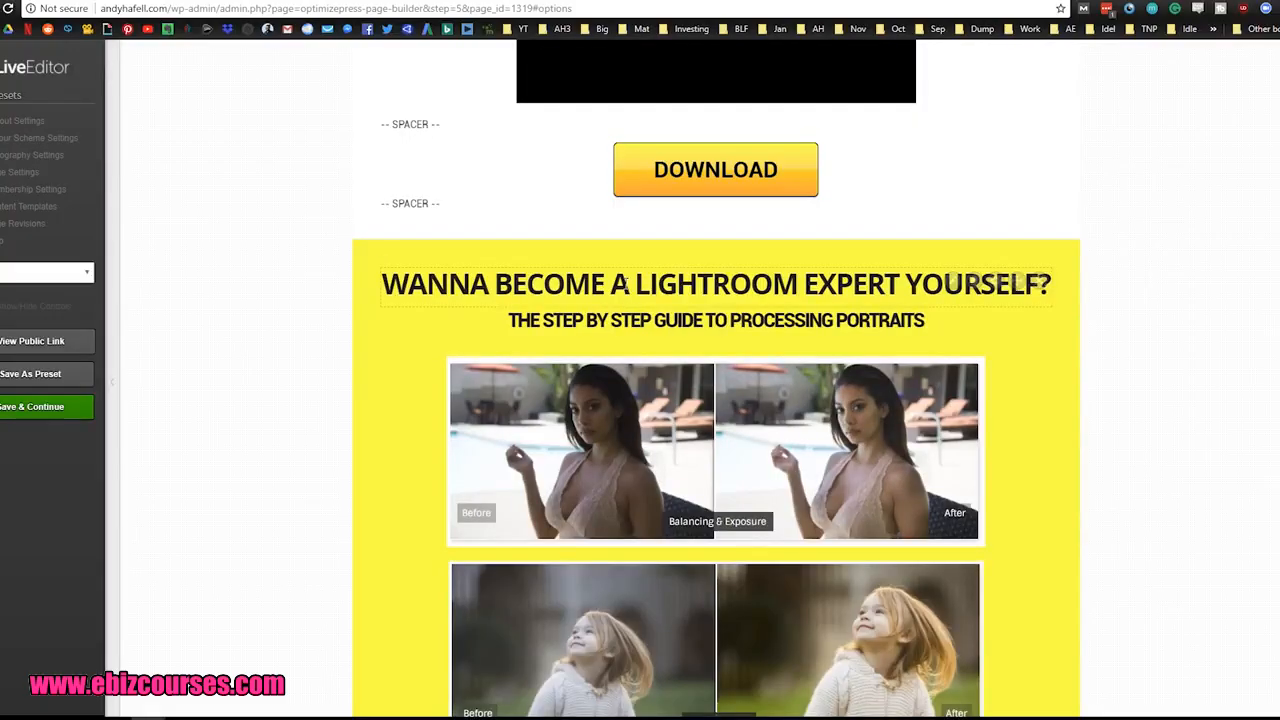
pyautogui.scroll(-1, 687, 290)
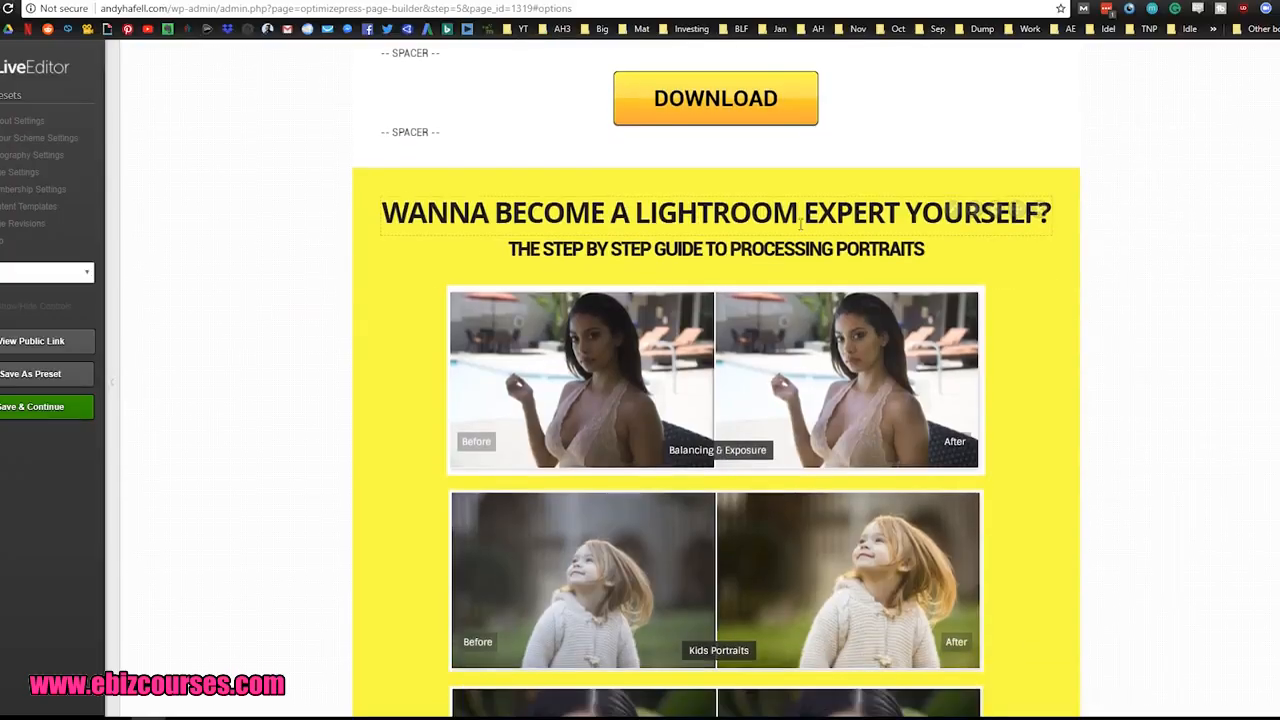
# Step: Compare the sales page's testimonials and modules with the bullet list and testimonials image on the thank-you page
pyautogui.scroll(-1, 421, 205)
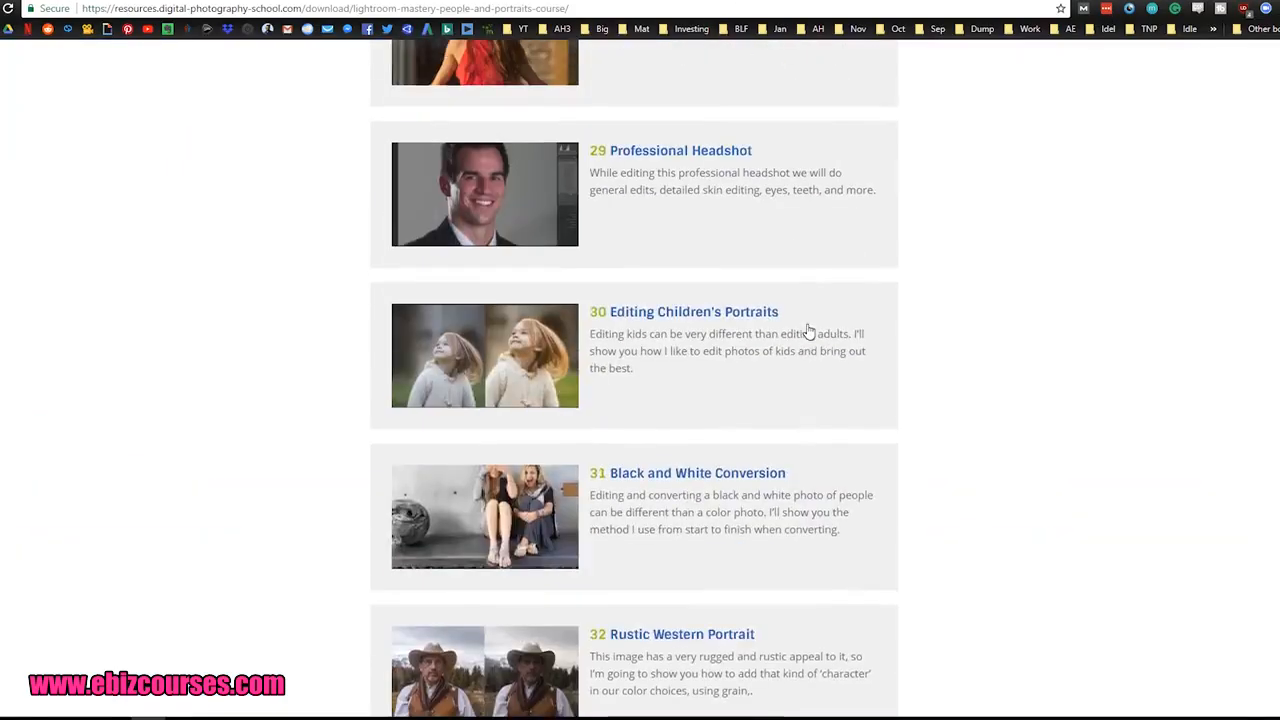
pyautogui.scroll(3, 390, 82)
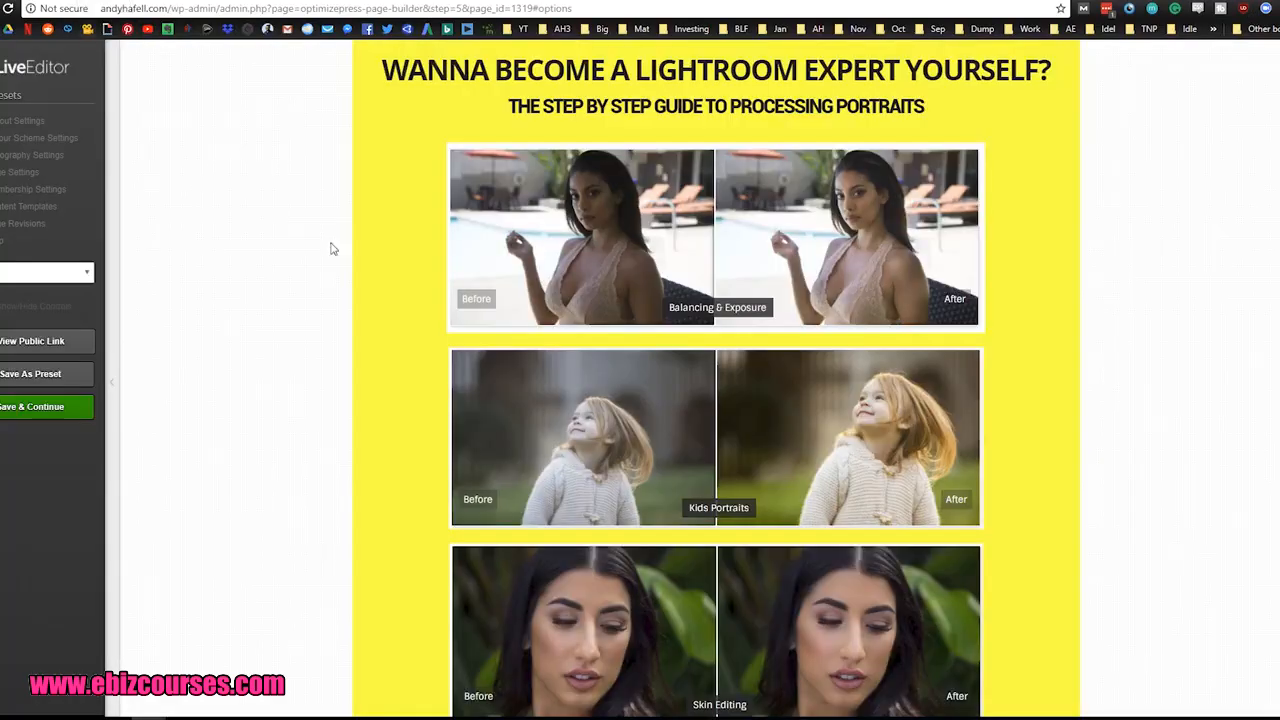
pyautogui.scroll(-8, 340, 280)
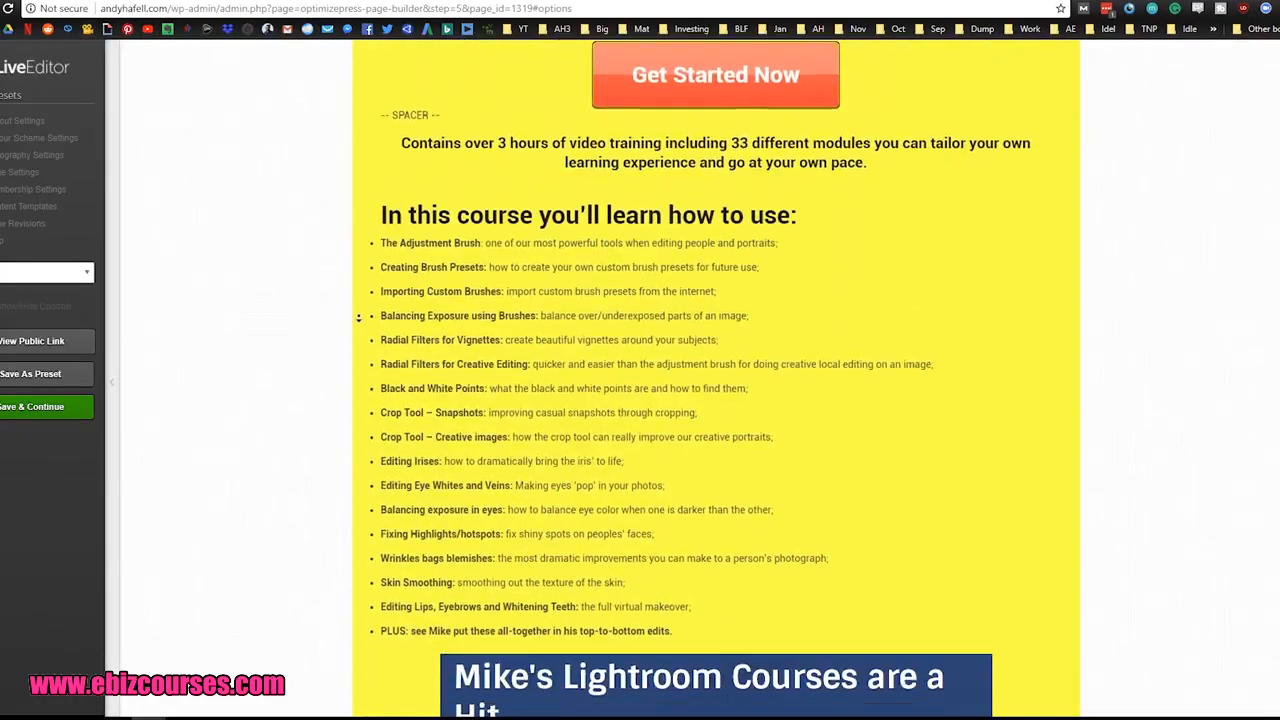
pyautogui.scroll(-5, 358, 318)
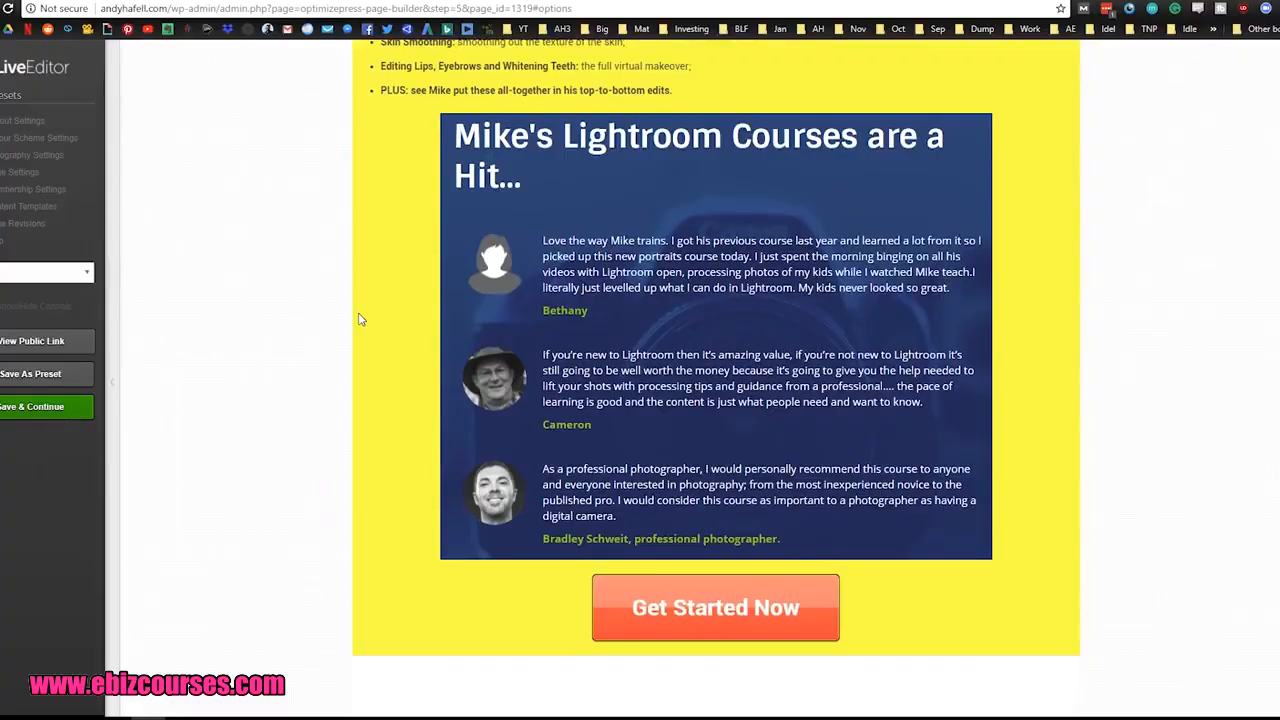
pyautogui.moveTo(391, 317)
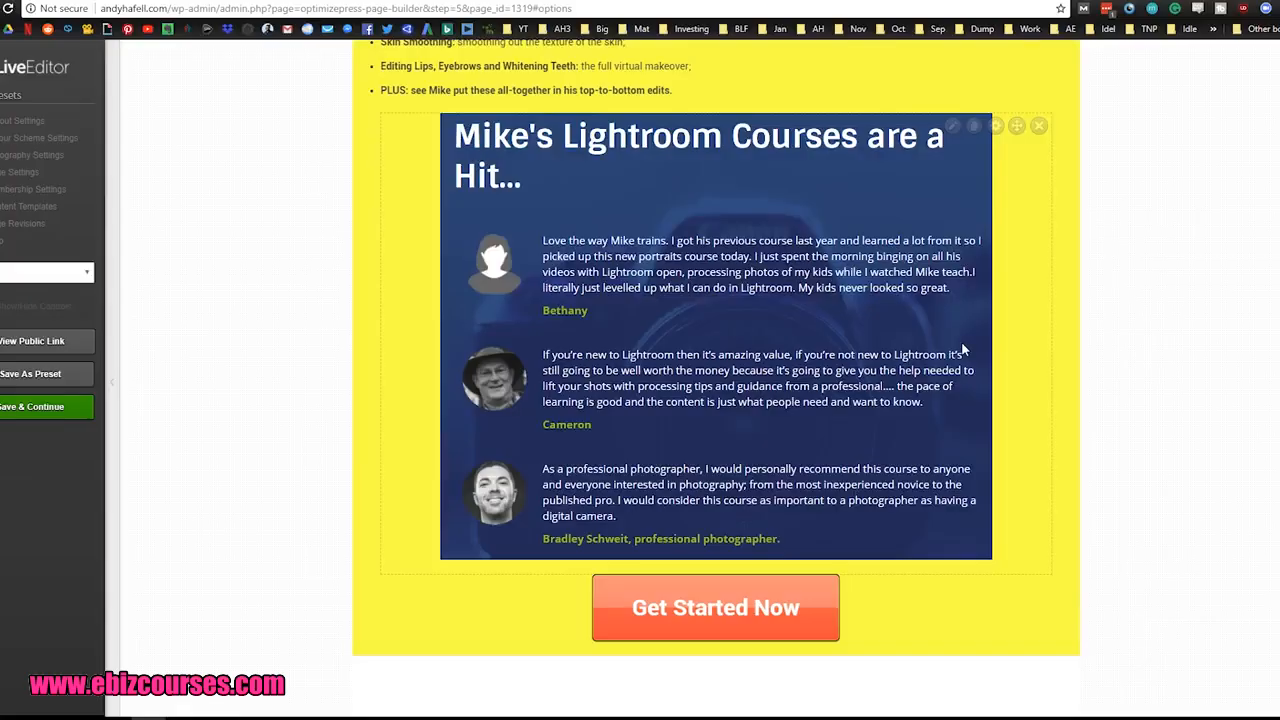
# Step: Compare the thank-you page's download and course promotion sections with the simpler "Watch This Video Before You Download" page
pyautogui.scroll(5, 963, 349)
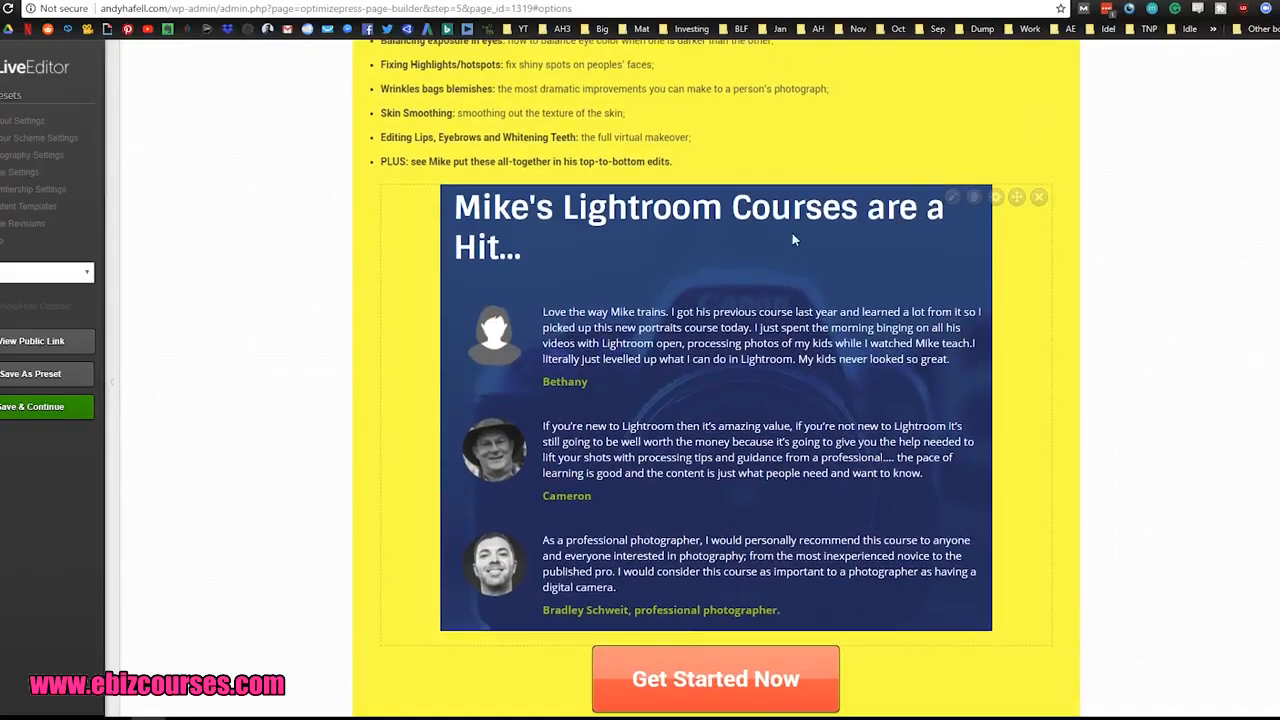
pyautogui.scroll(20, 652, 265)
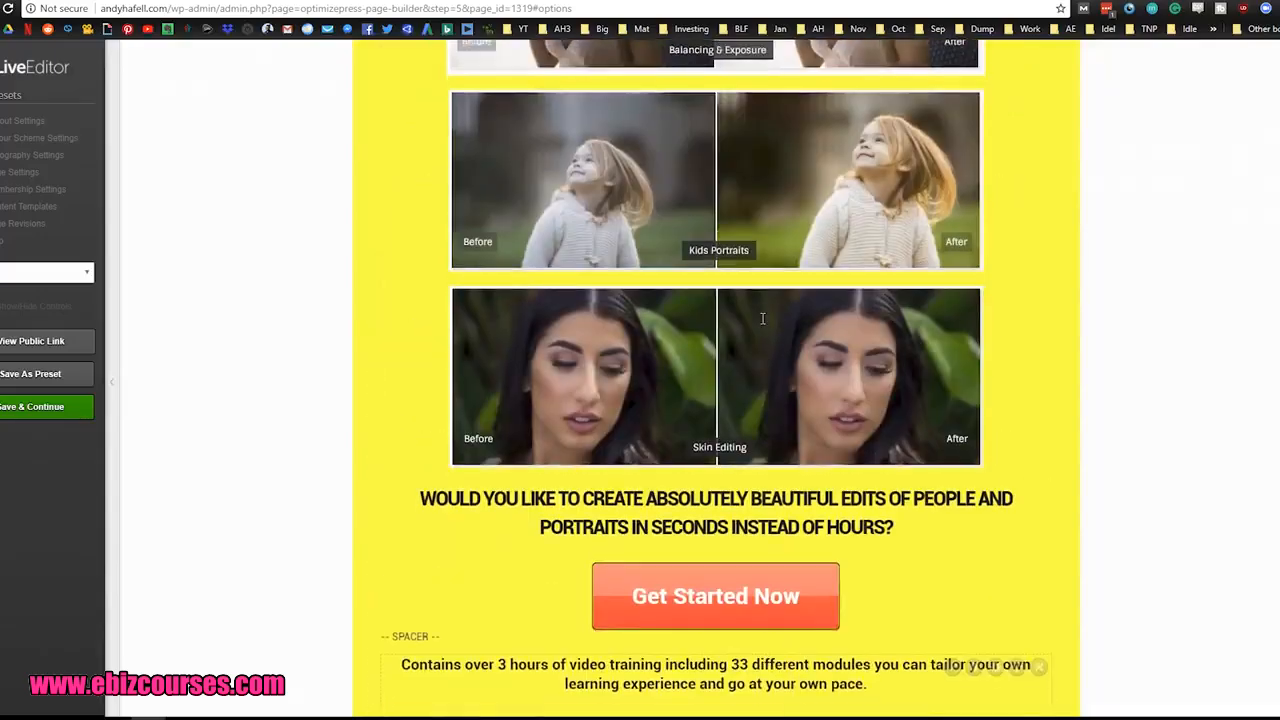
pyautogui.scroll(1, 674, 266)
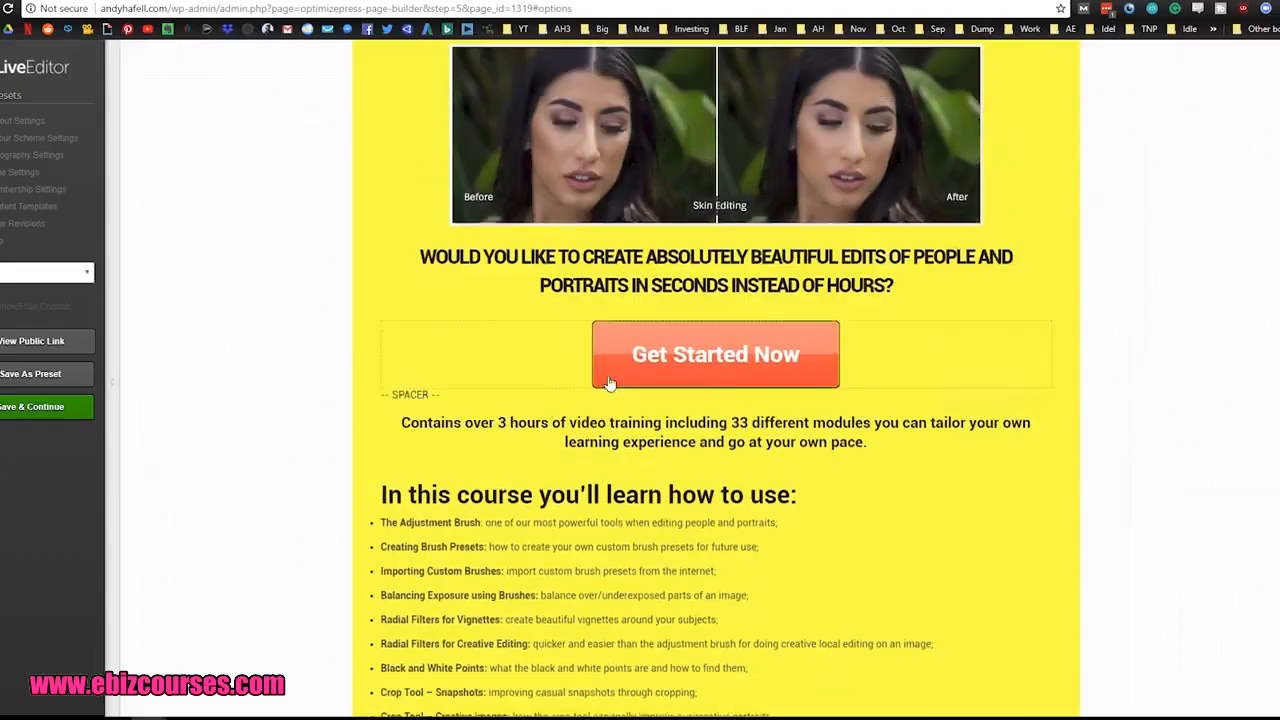
pyautogui.scroll(5, 762, 345)
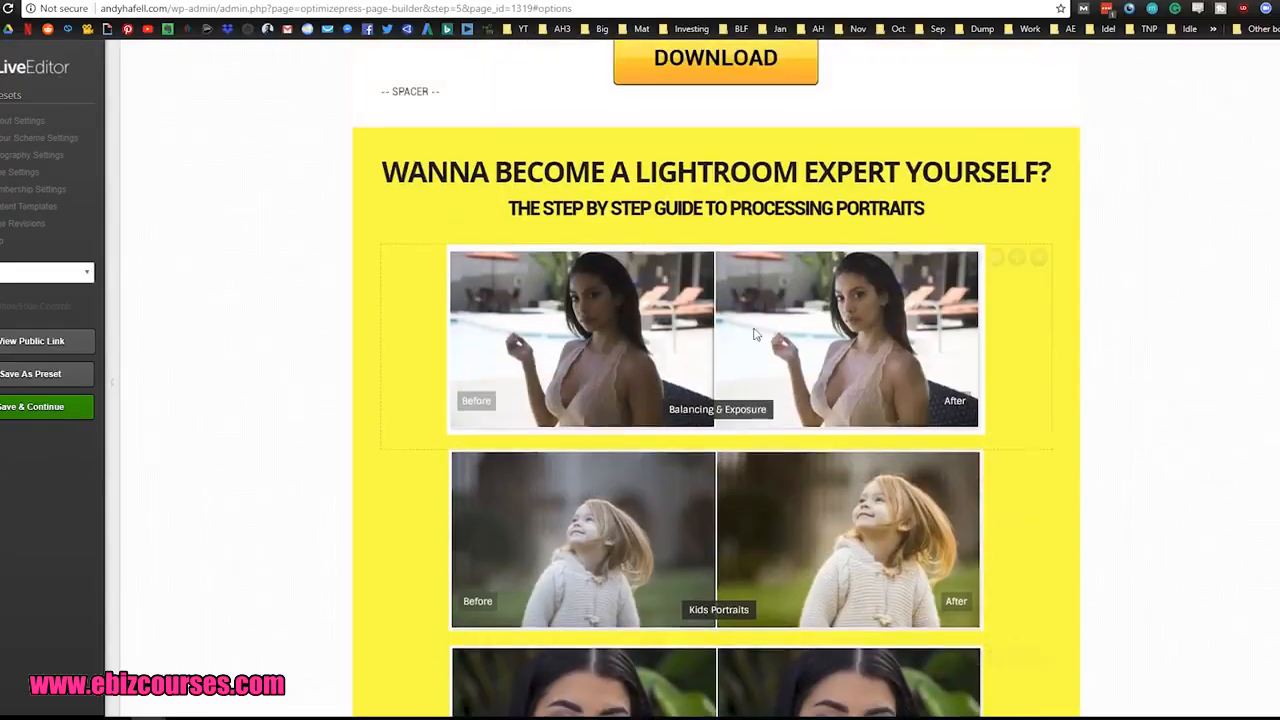
pyautogui.scroll(-8, 762, 345)
pyautogui.scroll(15, 994, 434)
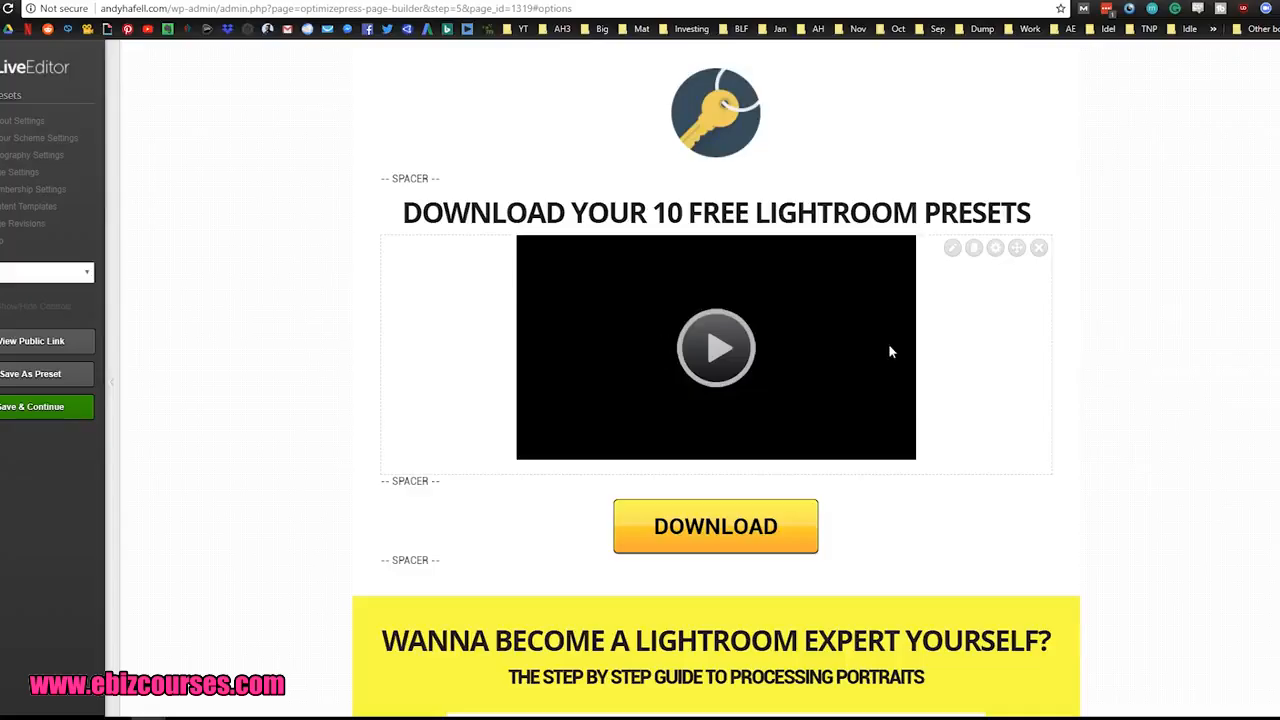
pyautogui.scroll(-4, 1083, 352)
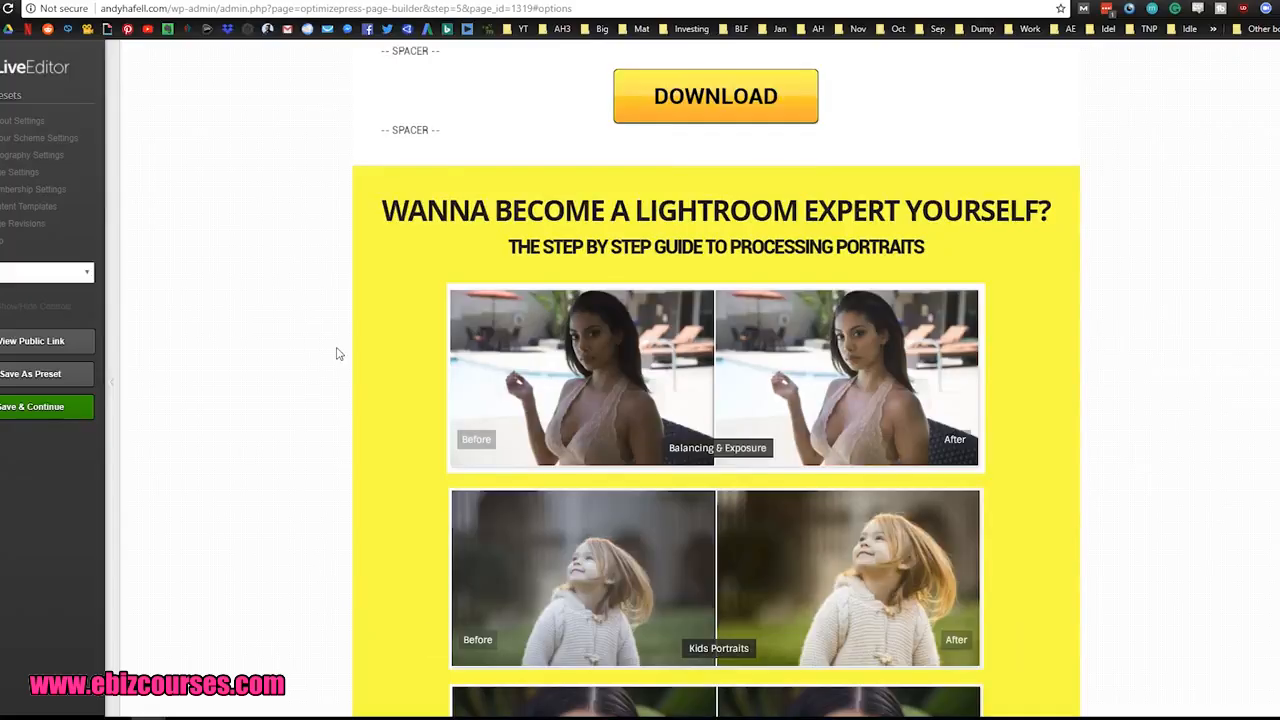